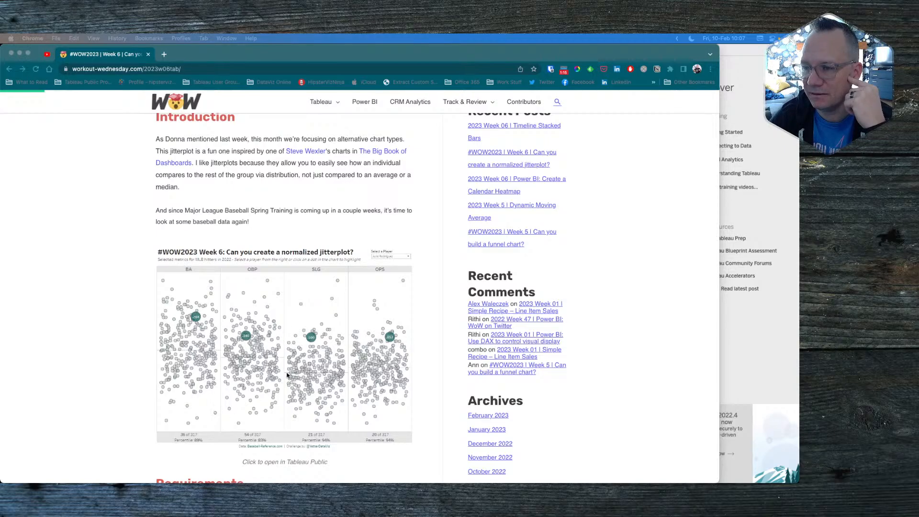
Open the Week 6 normalized jitterplot on Tableau Public in a separate tab and examine its dots, highlighted player, ranks and percentiles
right_click(209, 335)
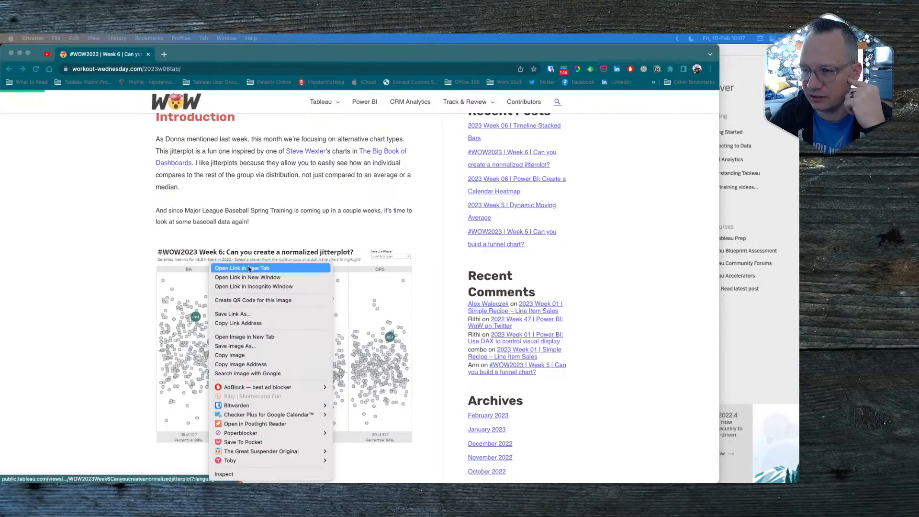
click(221, 267)
click(202, 53)
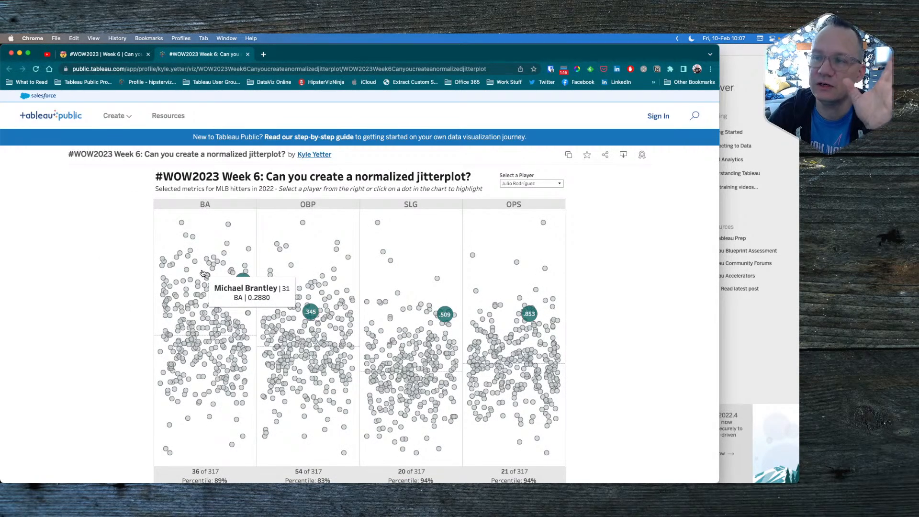
mouse_move(247, 288)
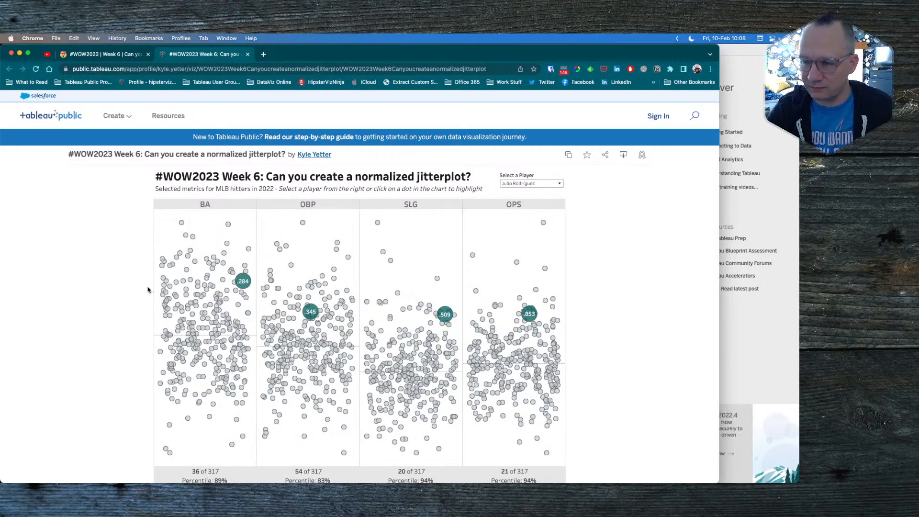
mouse_move(199, 286)
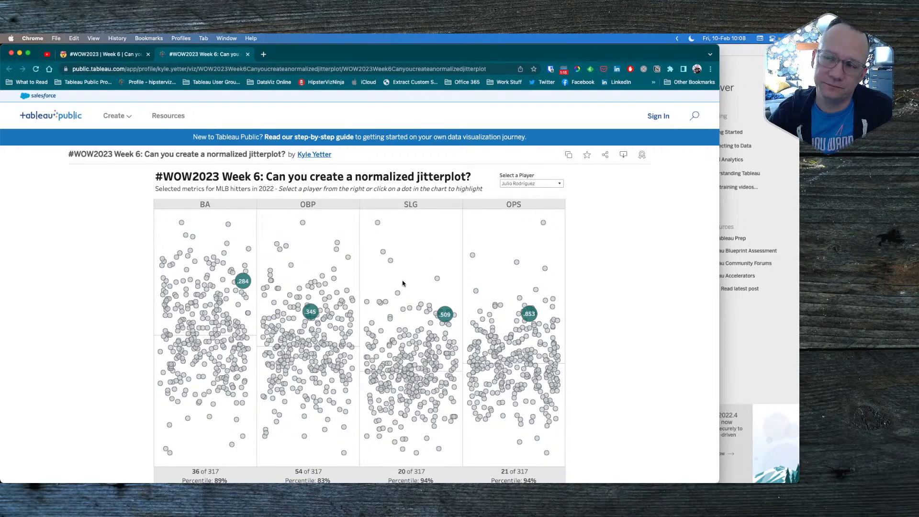
scroll(403, 284, down, 3)
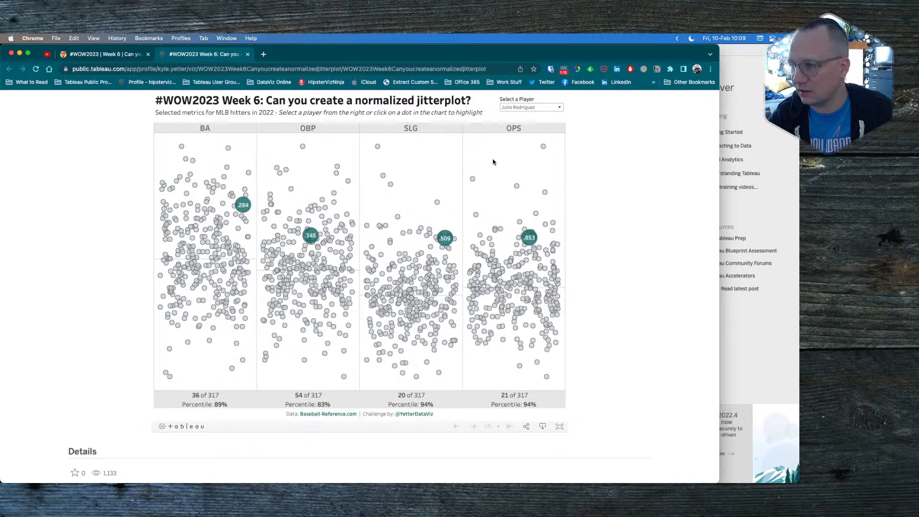
mouse_move(532, 241)
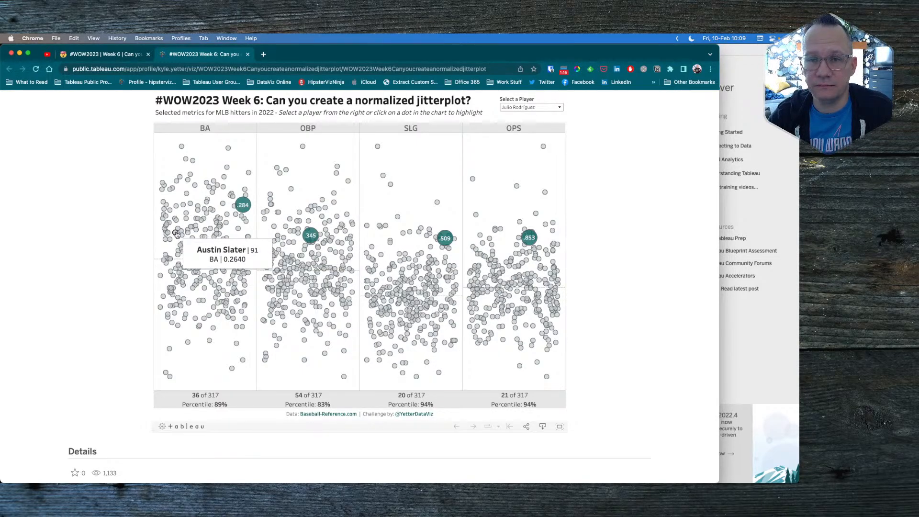
From the challenge page, open the Data.World dataset and download 2022 MLB Hitters Batting Percentages.xlsx, declining to follow the dataset's author
click(104, 54)
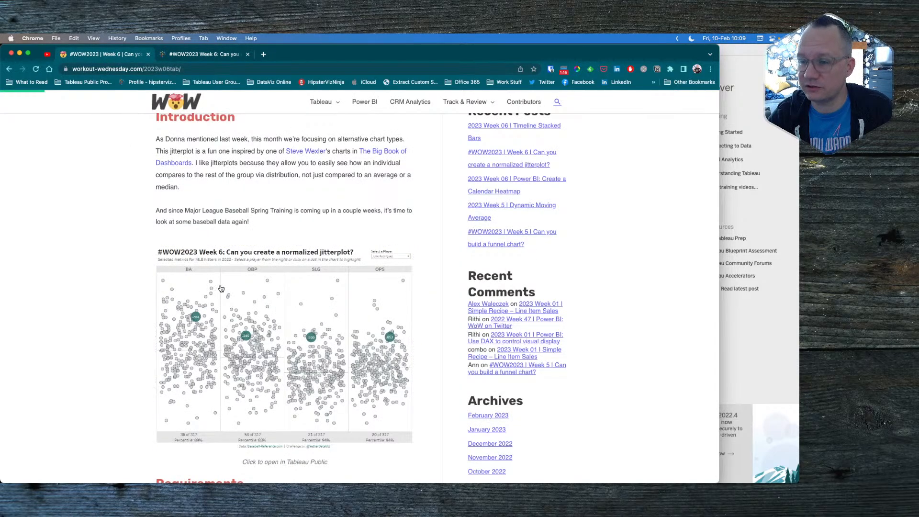
scroll(361, 400, down, 5)
scroll(361, 400, down, 3)
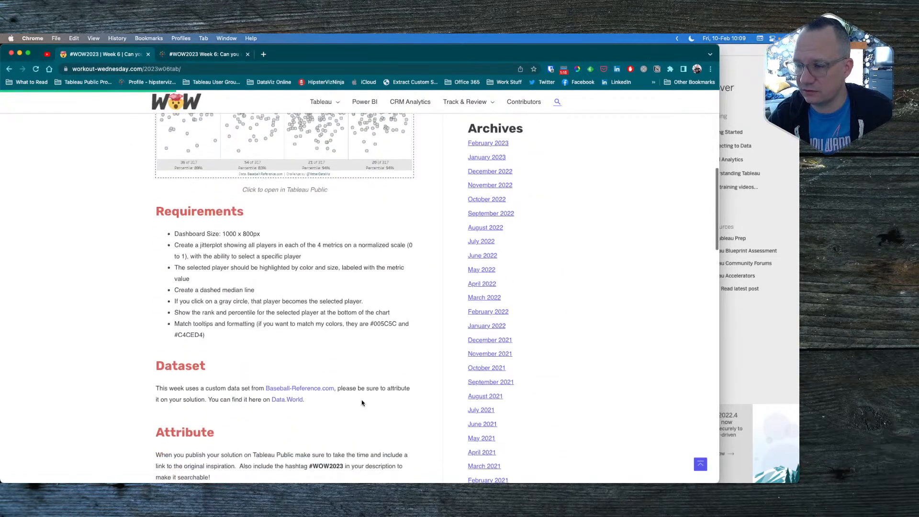
click(284, 395)
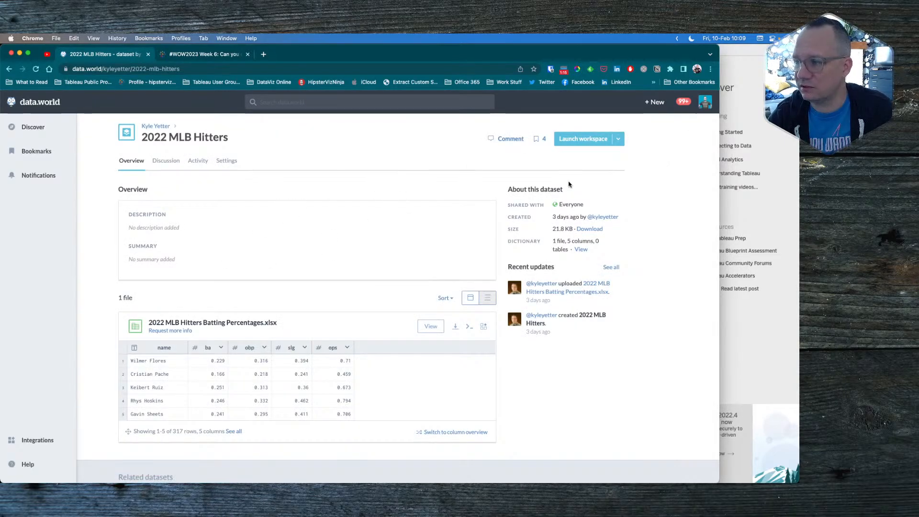
click(455, 326)
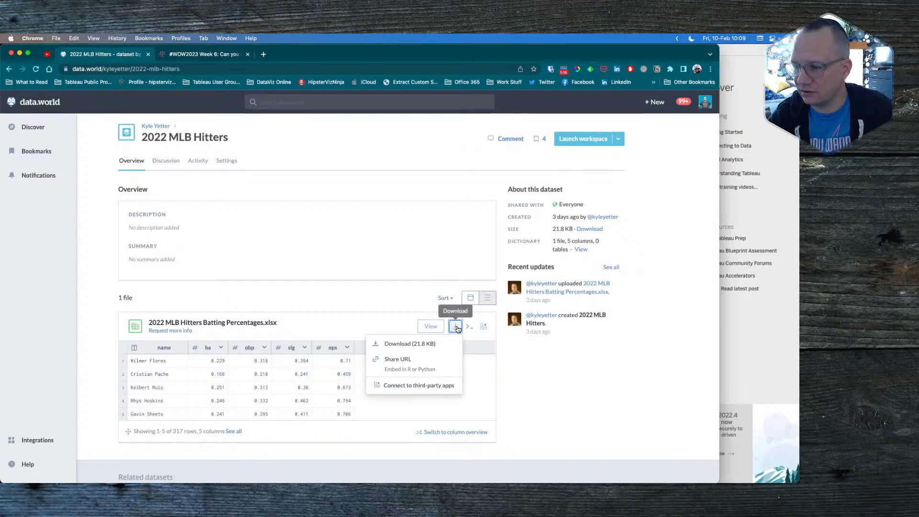
click(418, 344)
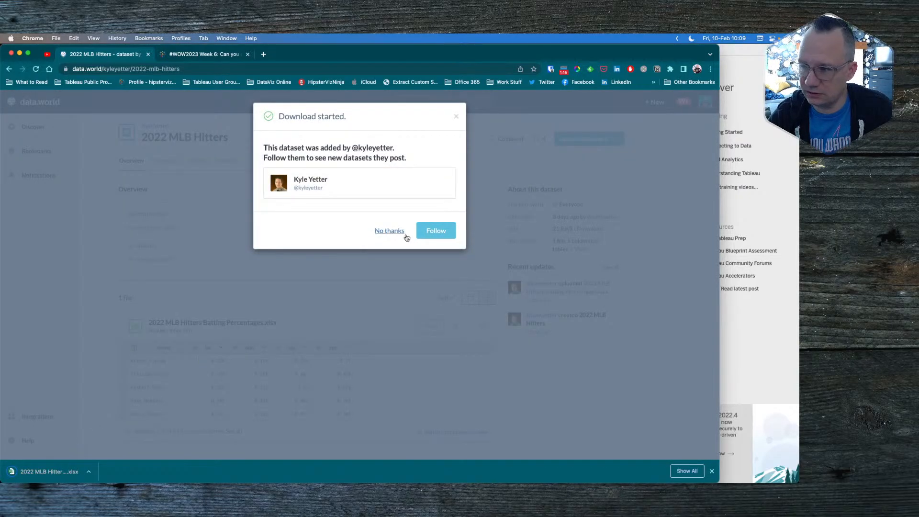
click(389, 230)
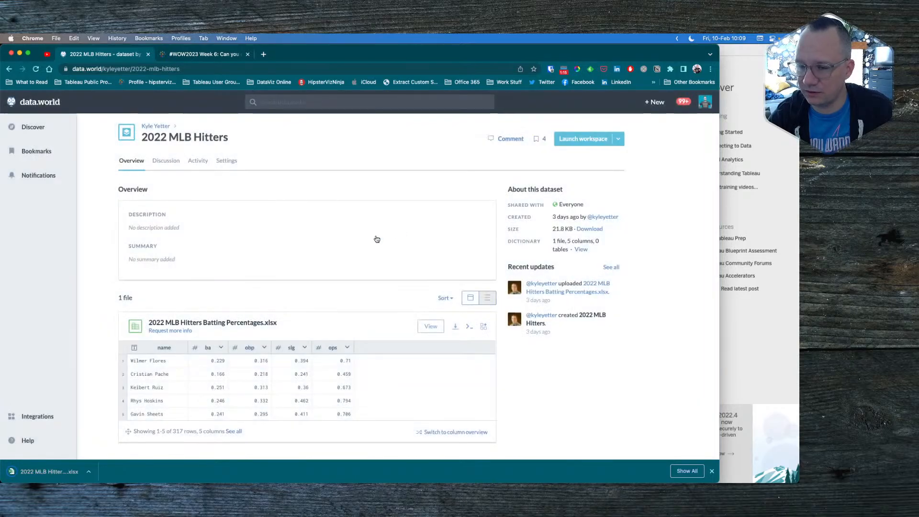
Load the downloaded 2022 MLB Hitters workbook into Tableau as a data source and go to Sheet 1
key(super+Tab)
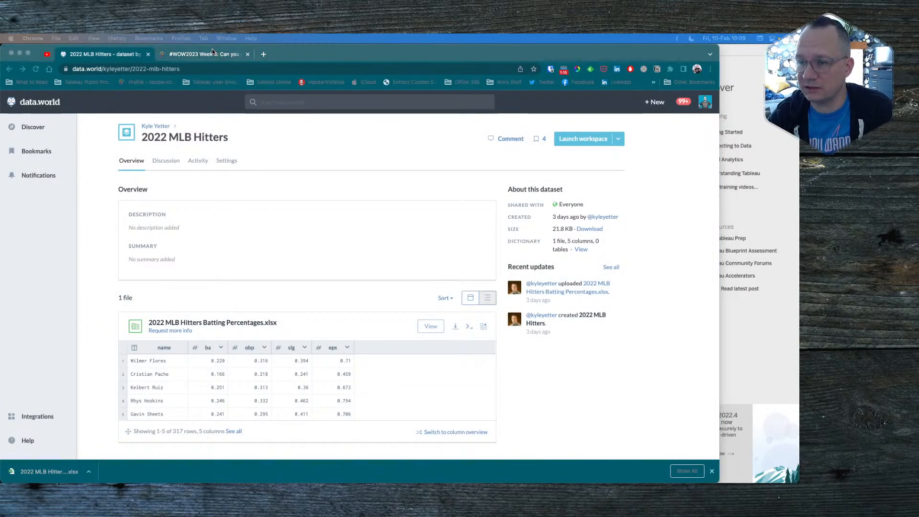
key(super+Tab)
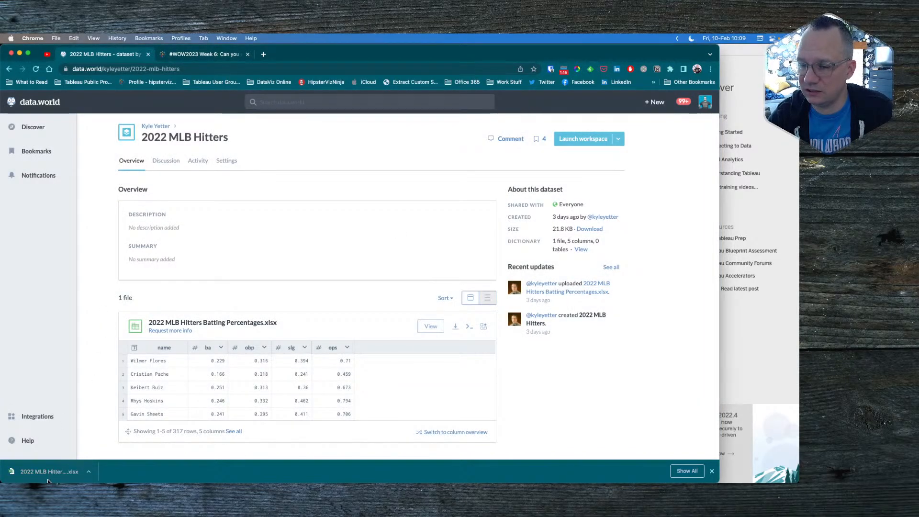
drag(44, 472, 732, 336)
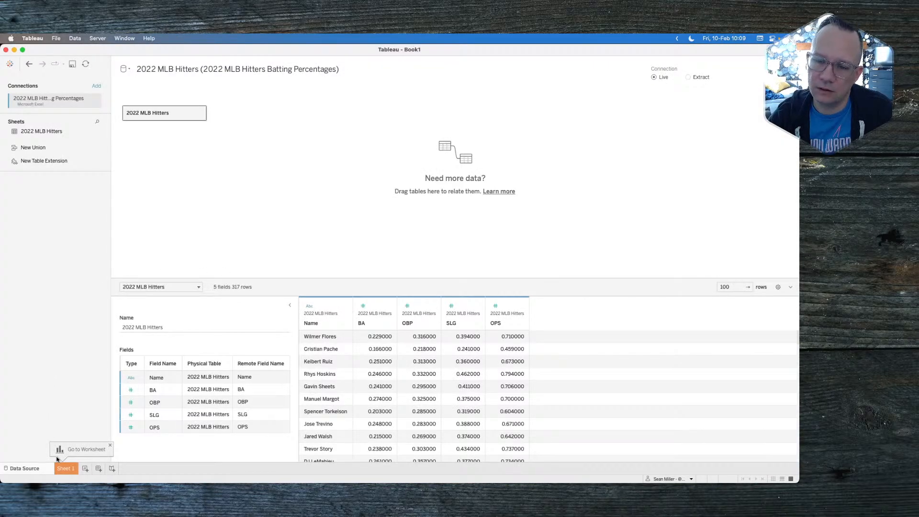
click(70, 467)
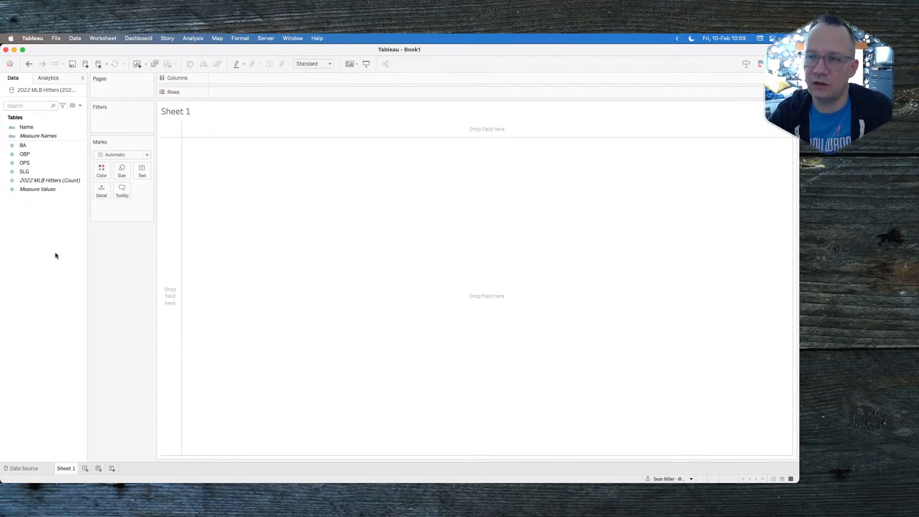
click(42, 192)
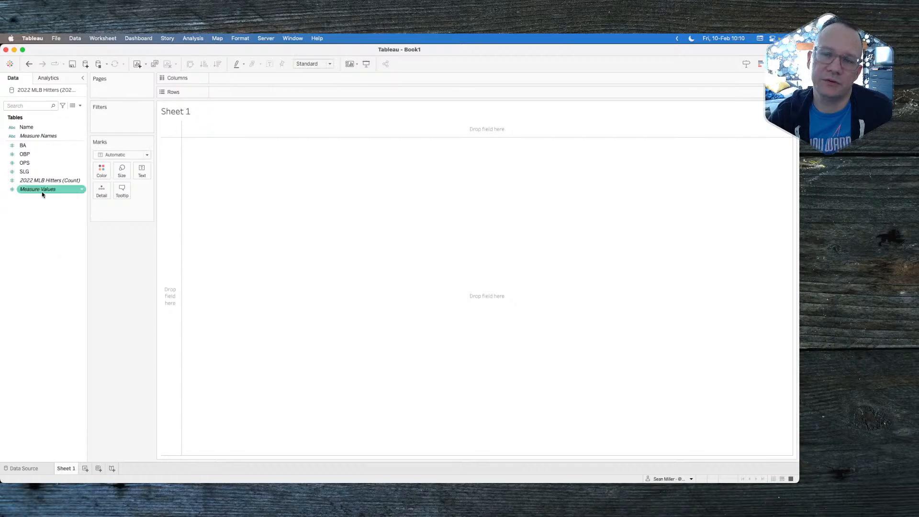
click(41, 243)
click(39, 189)
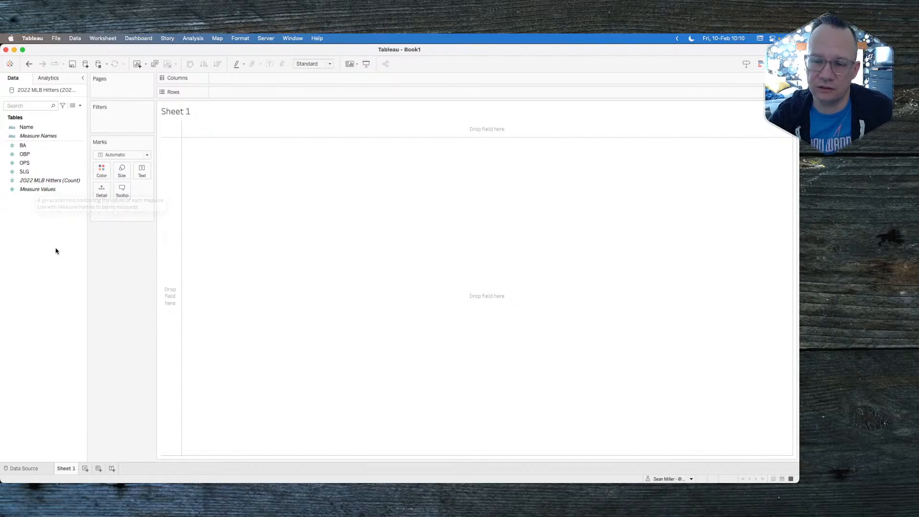
Switch to Chrome, go back to the challenge page to review its Requirements section, and return to Tableau
key(super+Tab)
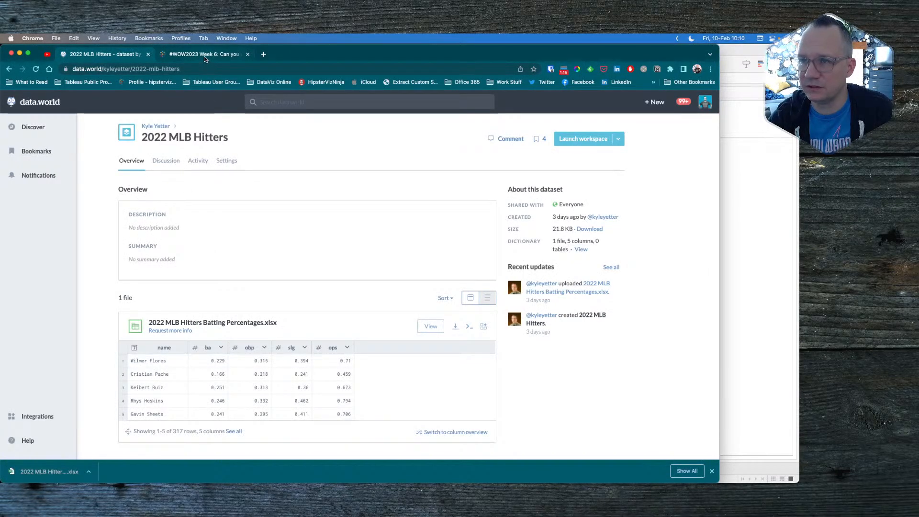
click(9, 70)
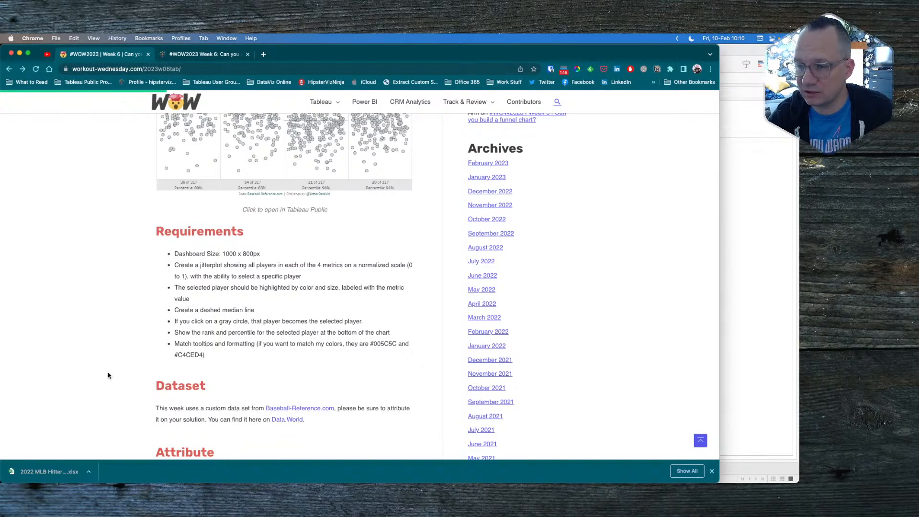
key(super+Tab)
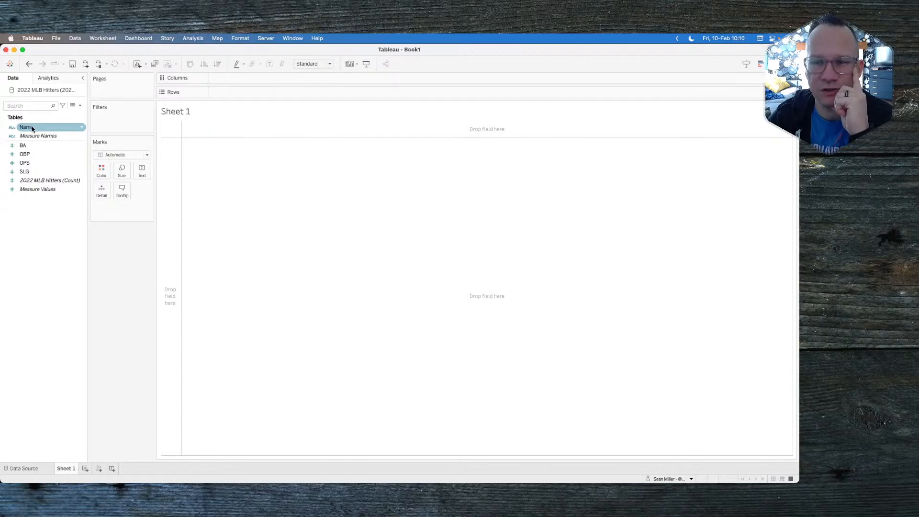
Add Name to the marks' detail so the view has one mark per player
drag(31, 126, 101, 193)
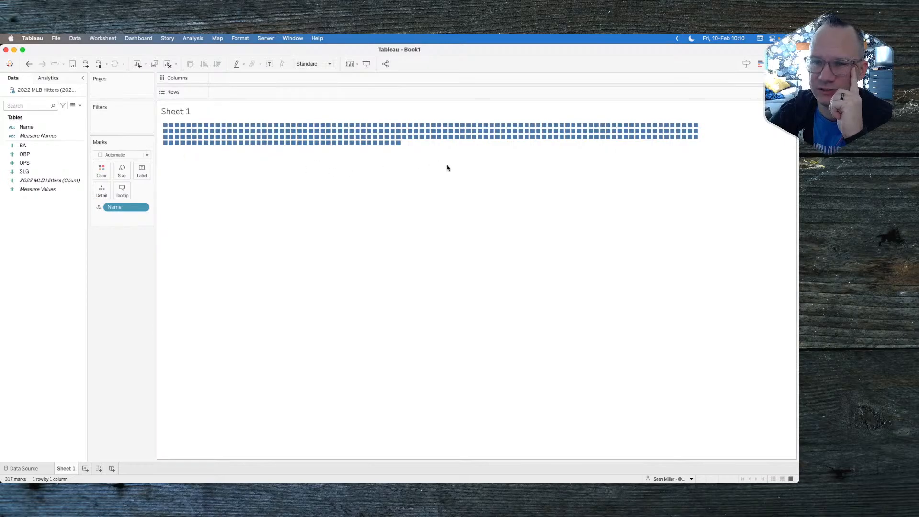
click(52, 145)
click(29, 197)
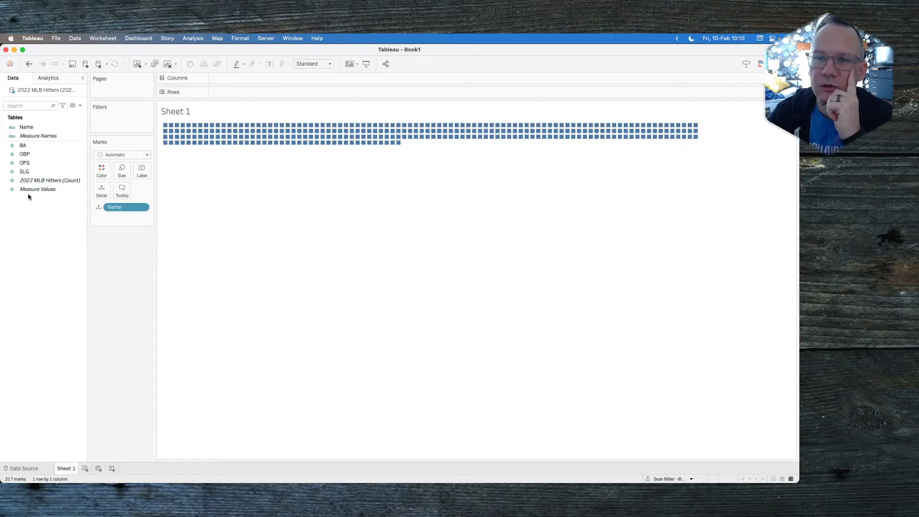
Filter the sheet by Measure Names, excluding Count of 2022 MLB Hitters and keeping BA, OBP, OPS and SLG
click(31, 137)
drag(35, 137, 117, 126)
click(326, 201)
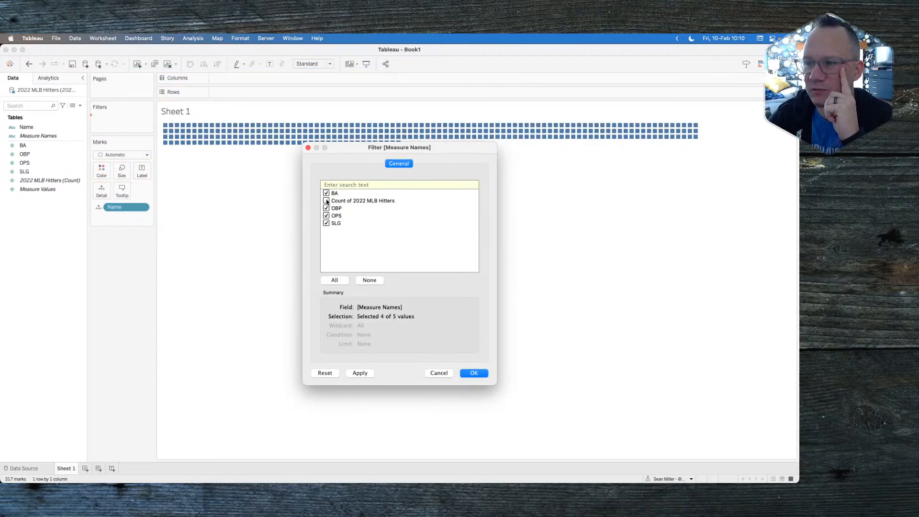
click(473, 373)
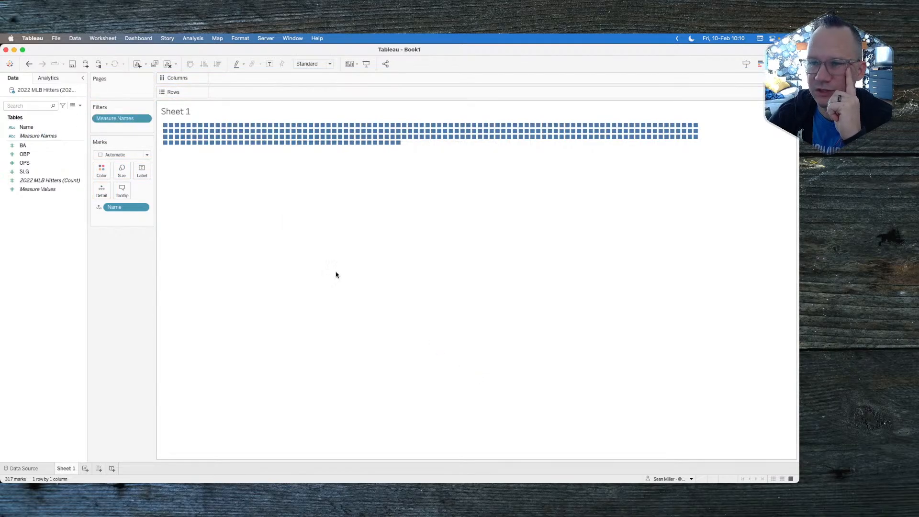
Build the view with Measure Values on rows and Measure Names on columns
click(44, 144)
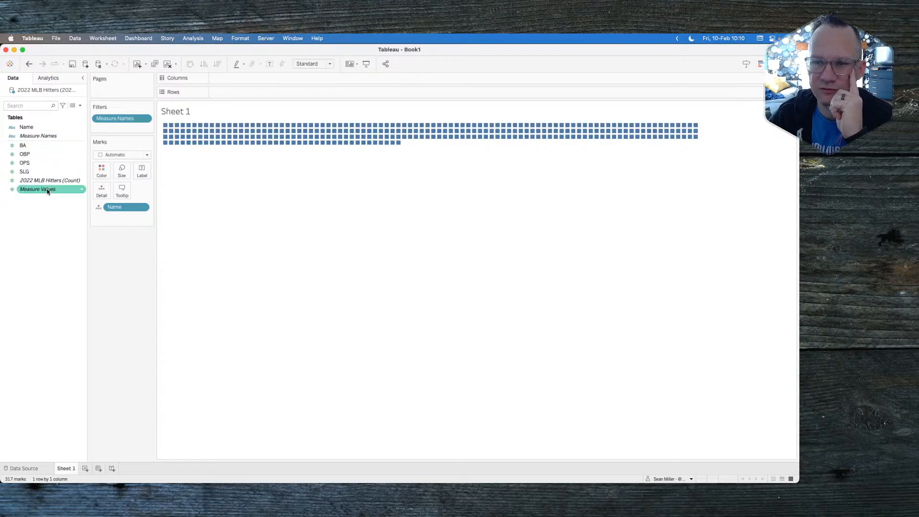
drag(48, 189, 249, 92)
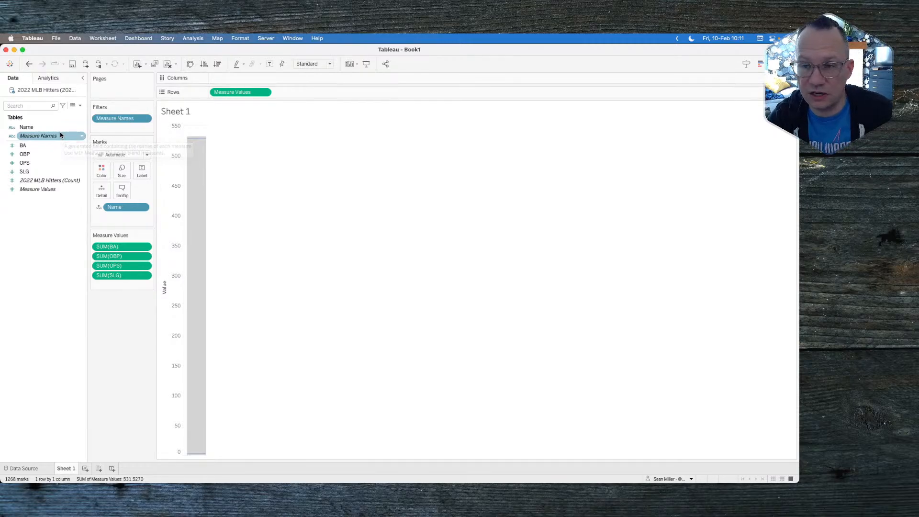
drag(60, 135, 242, 78)
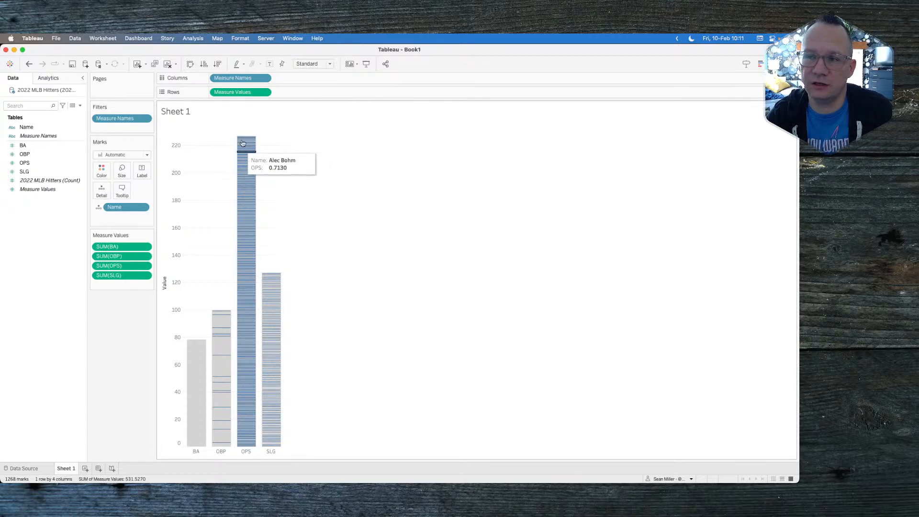
Change the mark type to Circle so each player is plotted as a dot
click(127, 155)
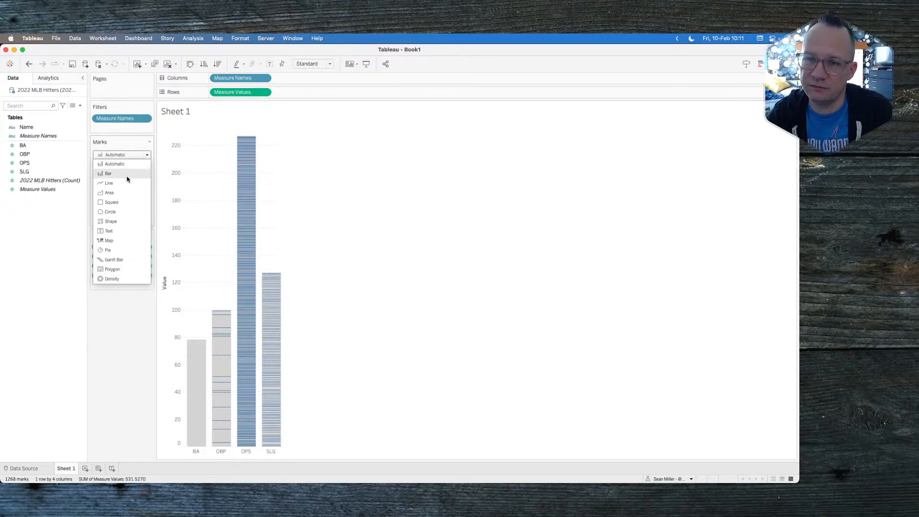
click(121, 211)
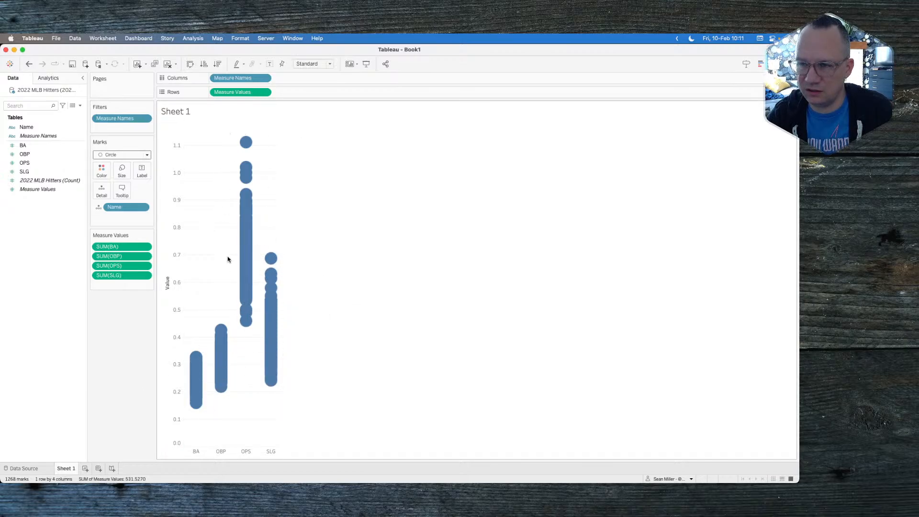
mouse_move(224, 329)
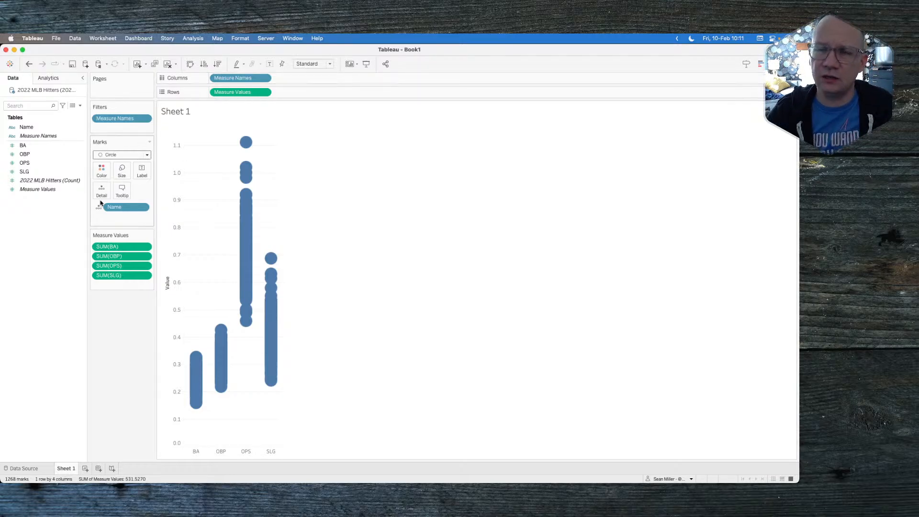
Create a calculated field named Jitter with the formula index()
right_click(39, 218)
click(46, 221)
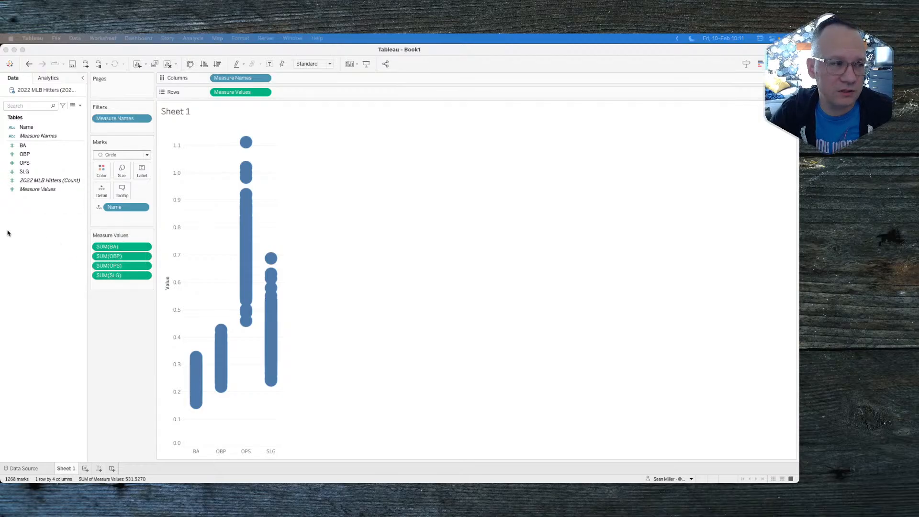
drag(287, 192, 385, 201)
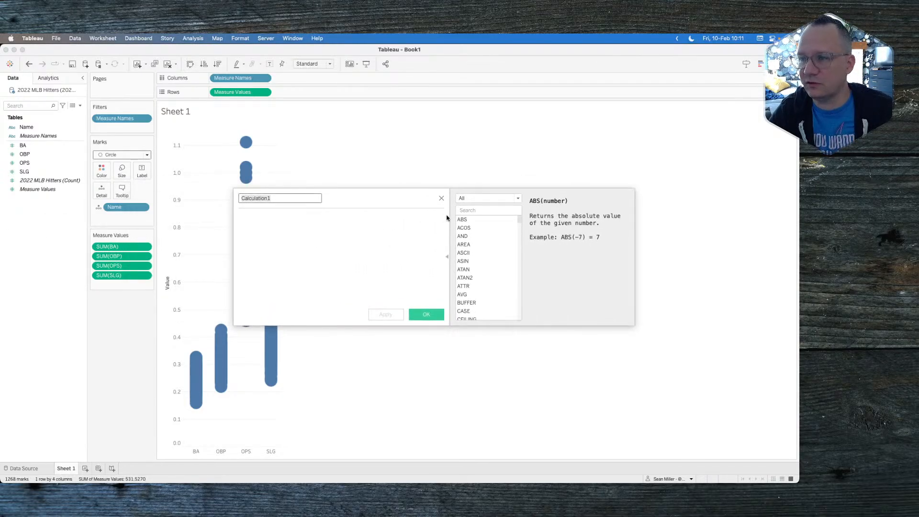
text(Jitter)
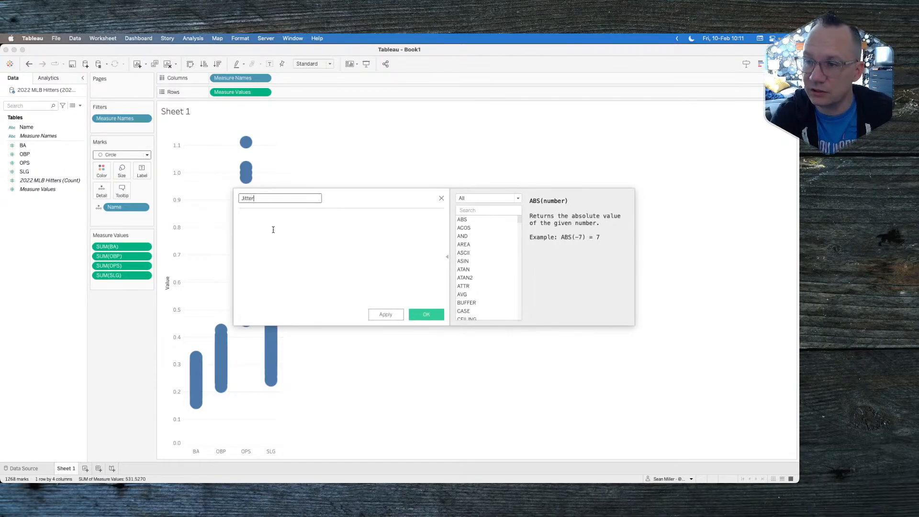
key(Tab)
text(index)
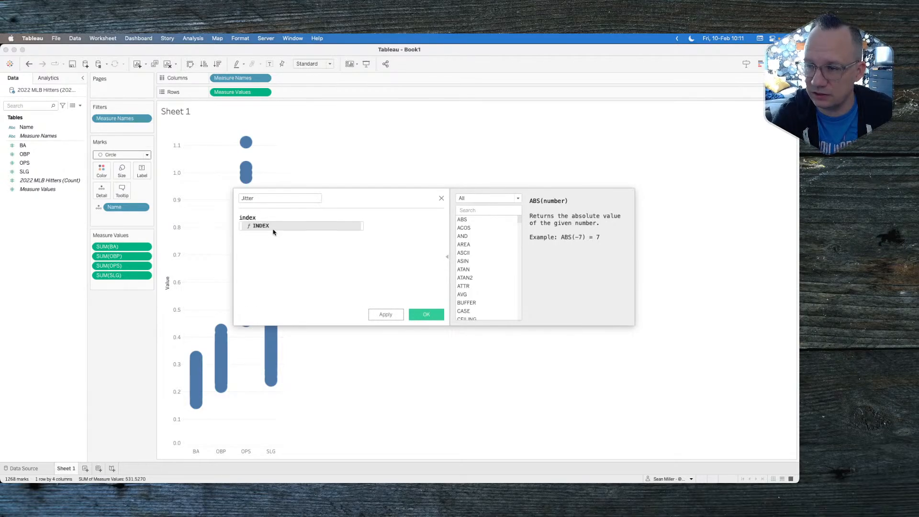
text(())
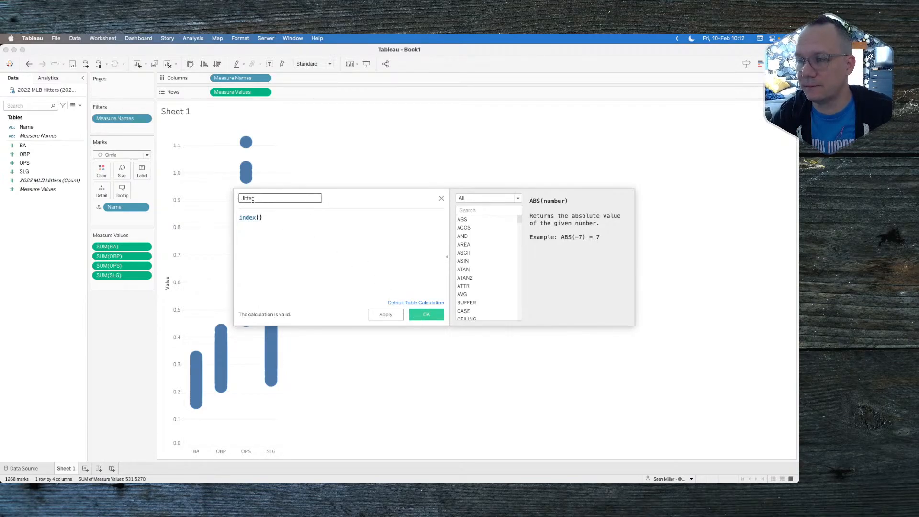
Set Jitter's default table calculation to compute along Name and save the calculated field
click(426, 303)
click(412, 233)
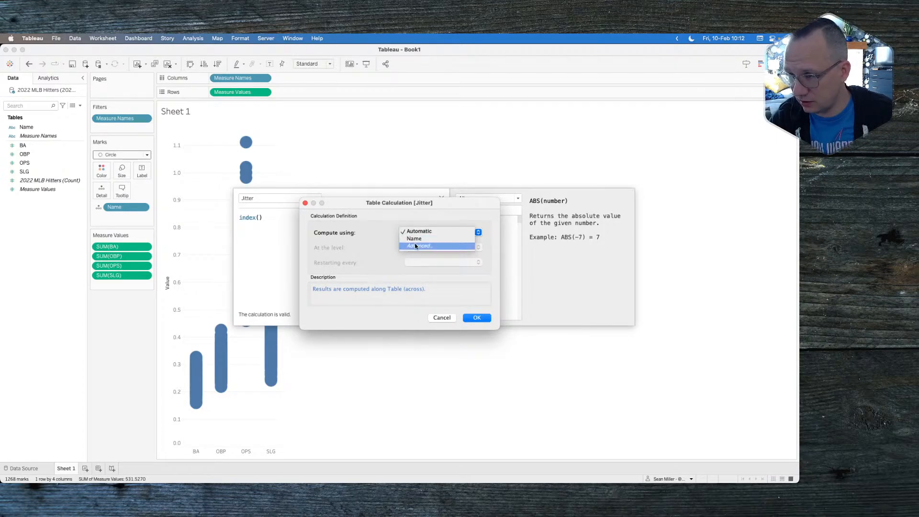
click(415, 246)
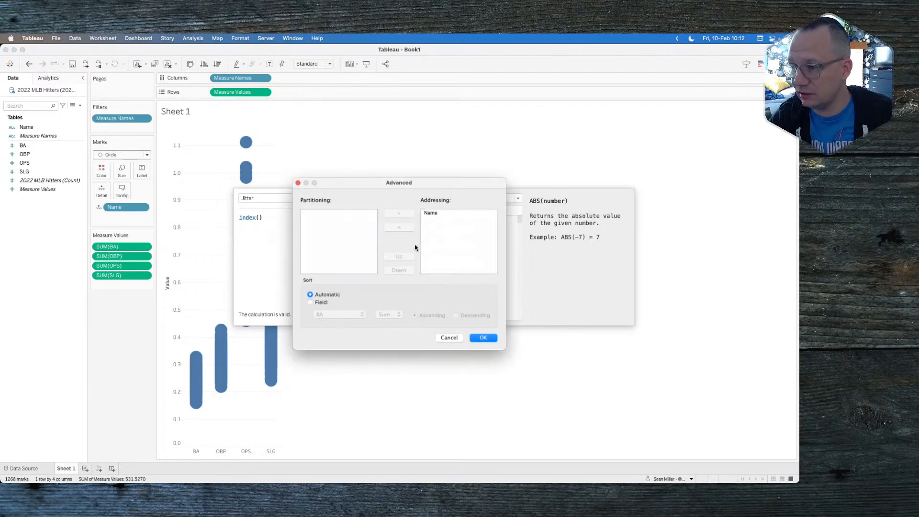
click(486, 341)
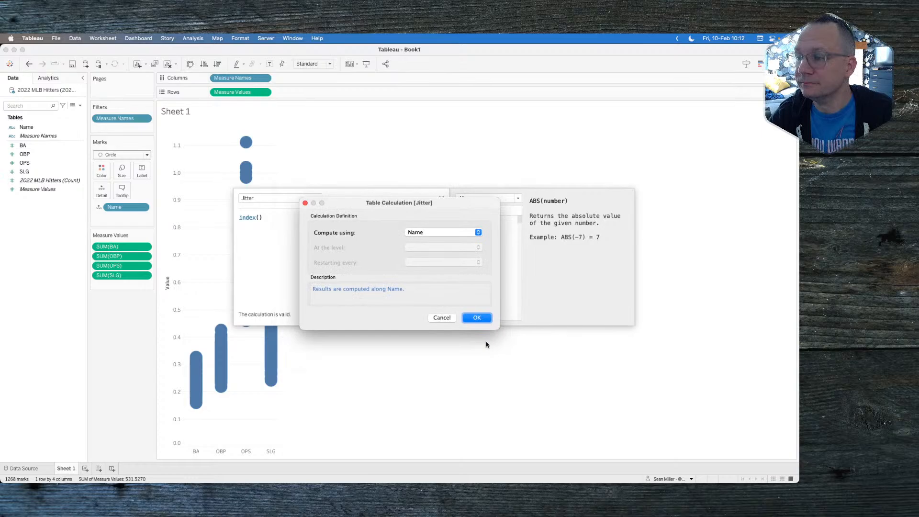
click(476, 317)
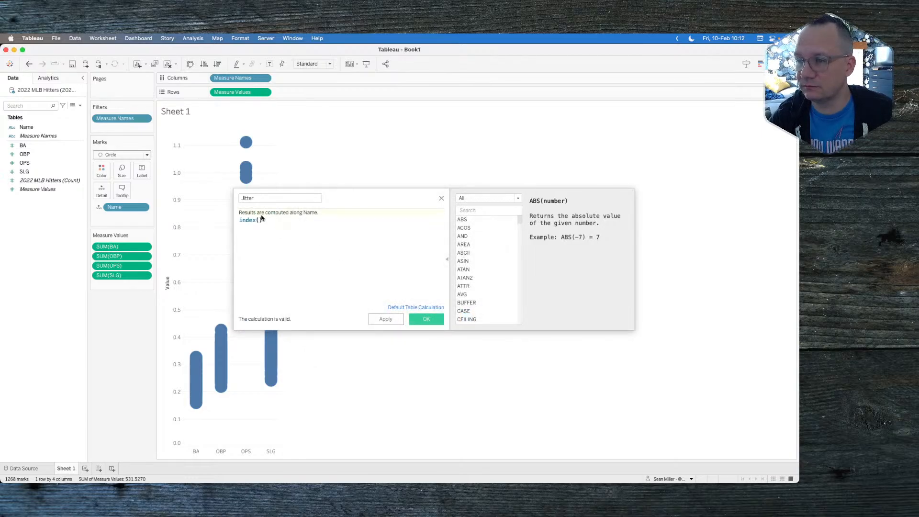
click(426, 319)
Add Jitter to the columns after Measure Names to spread the player dots, and inspect individual marks in each metric's pane
drag(24, 154, 317, 81)
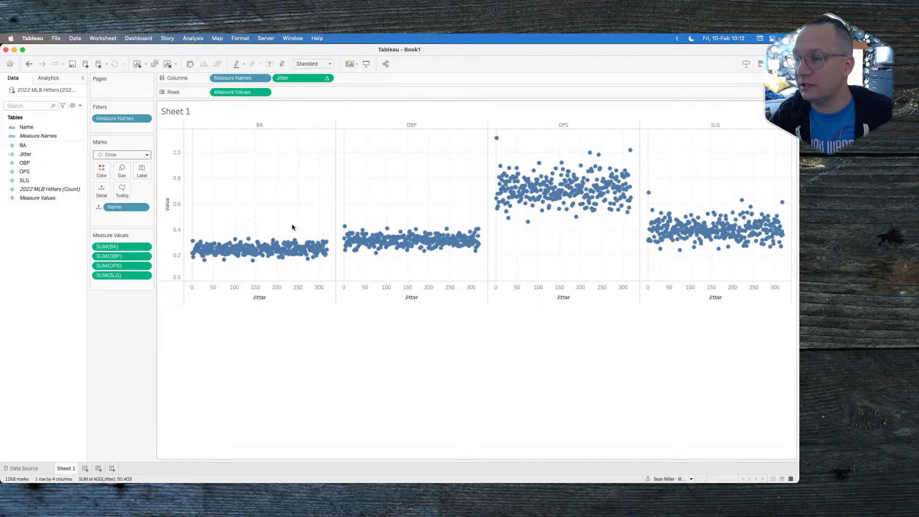
mouse_move(241, 259)
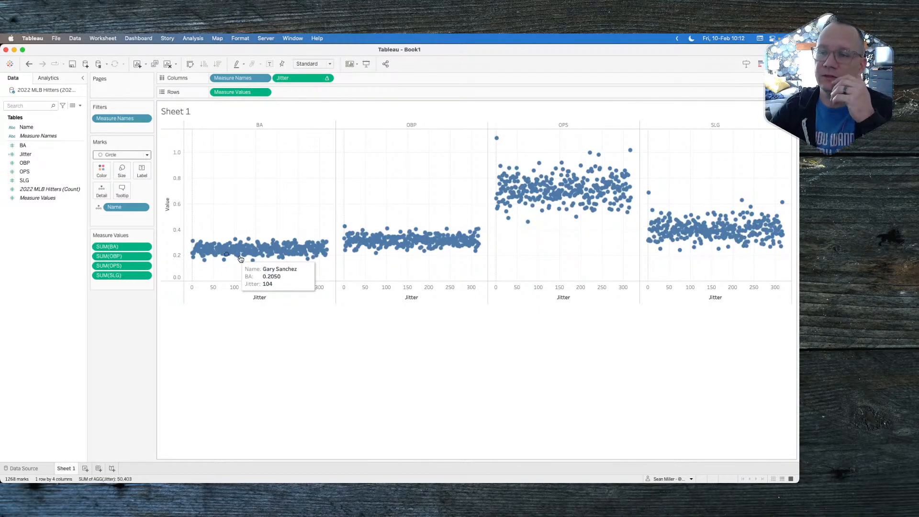
mouse_move(203, 256)
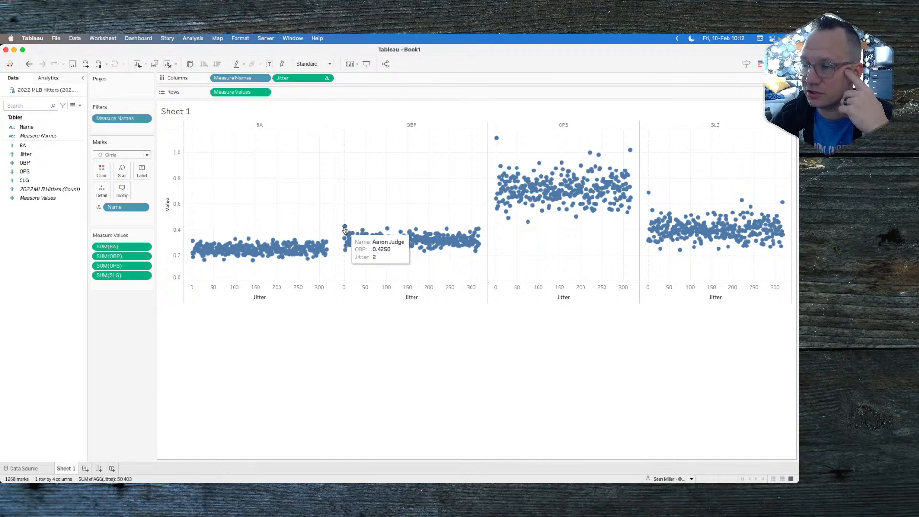
mouse_move(342, 241)
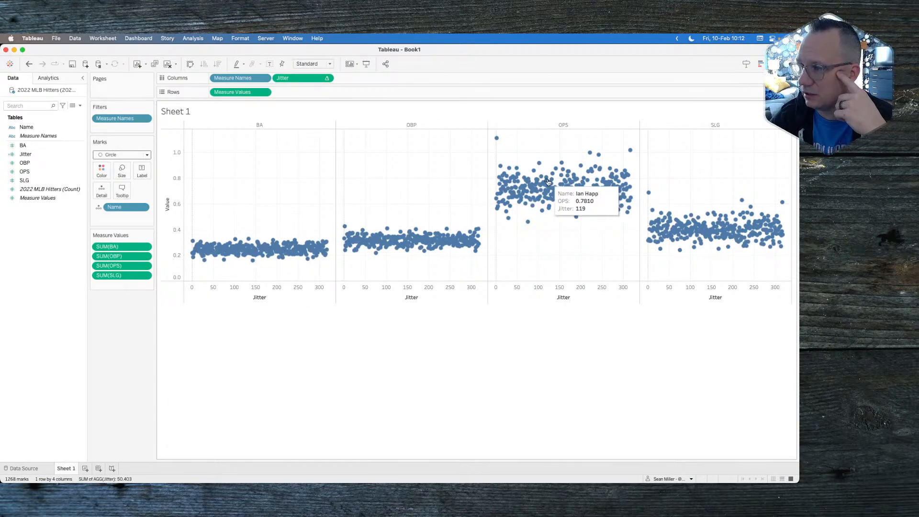
mouse_move(516, 185)
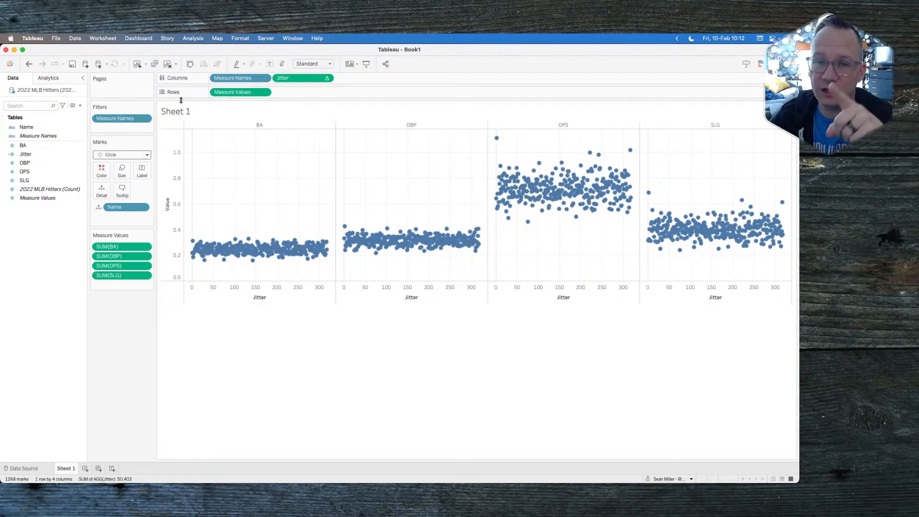
Create a second calculated field named Jitter_random with the formula random()
right_click(28, 259)
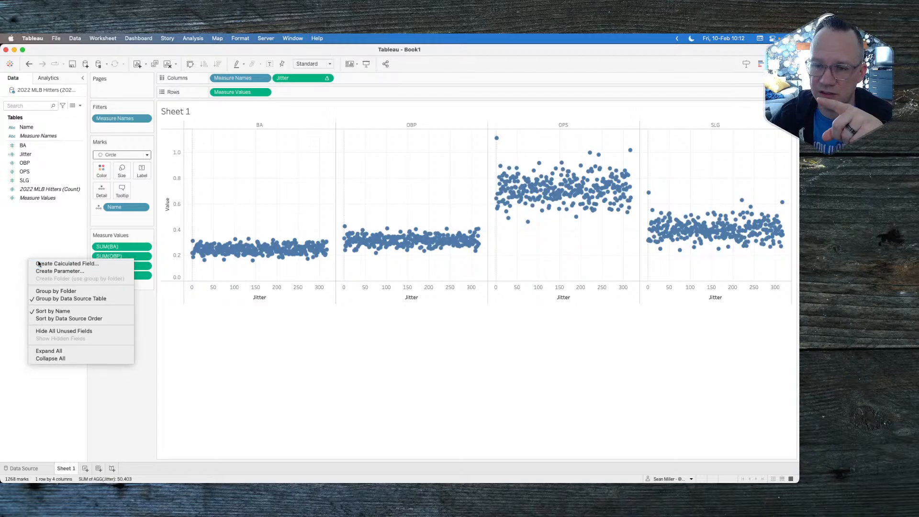
click(39, 264)
text(Jitter_)
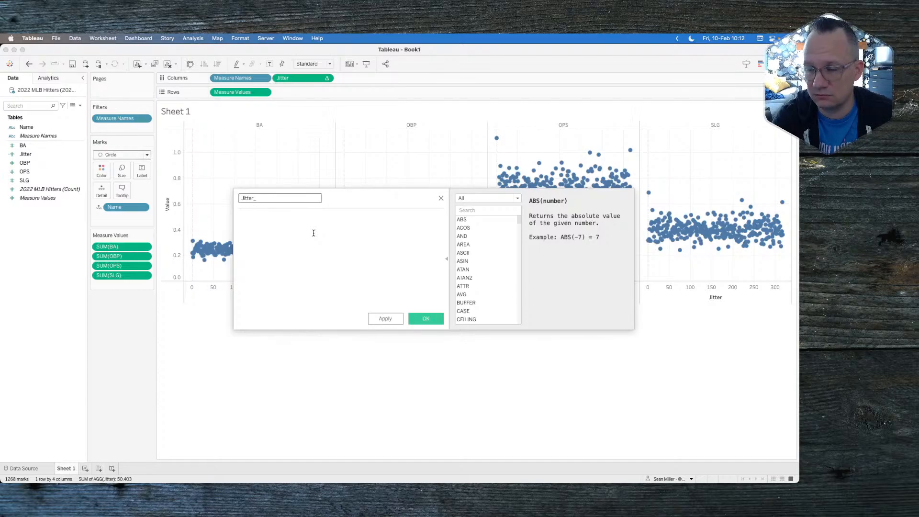
text( random)
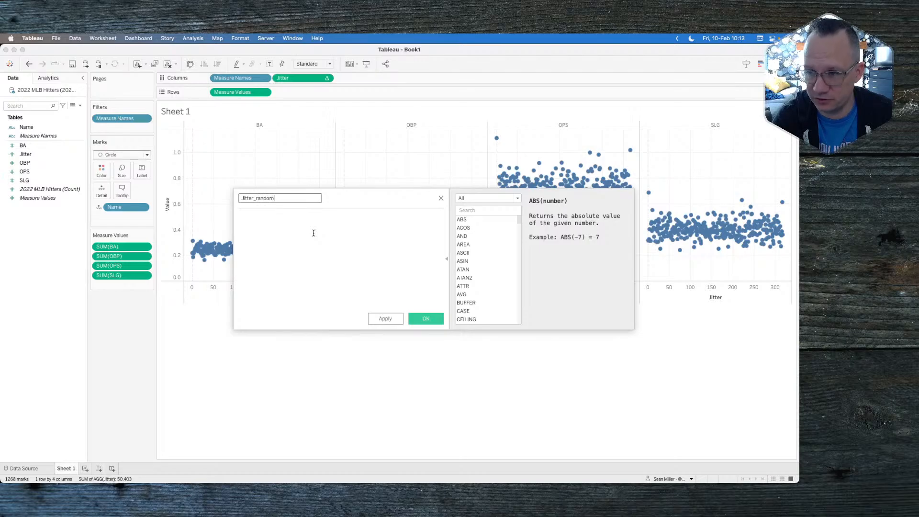
key(Tab)
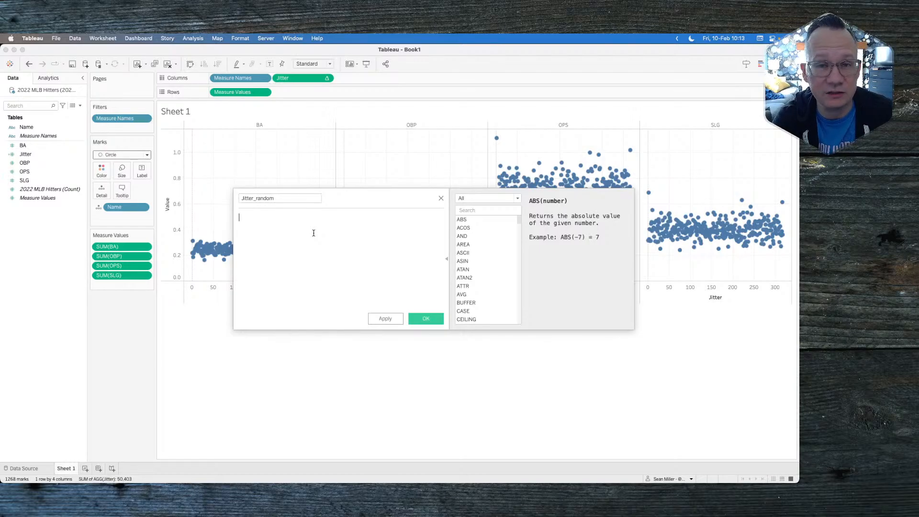
text(random())
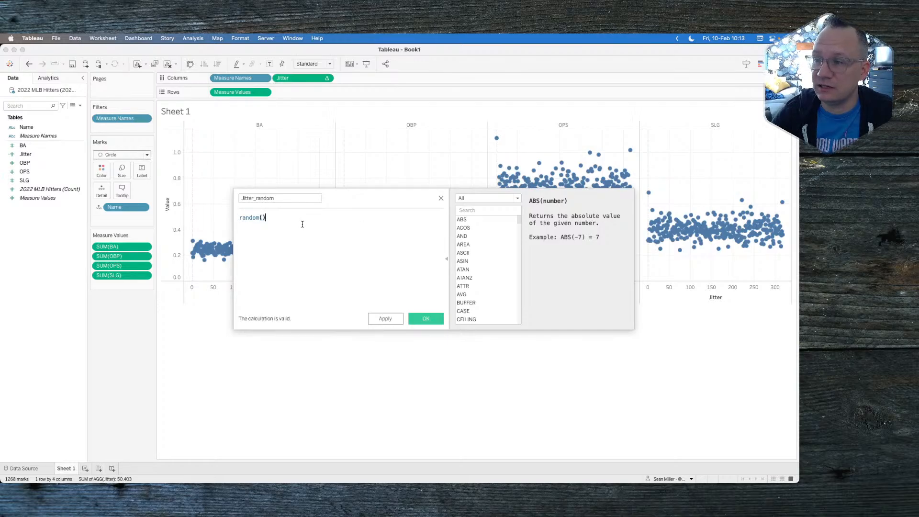
Search the function reference for random, clear the search and save the Jitter_random field
click(476, 211)
text(random)
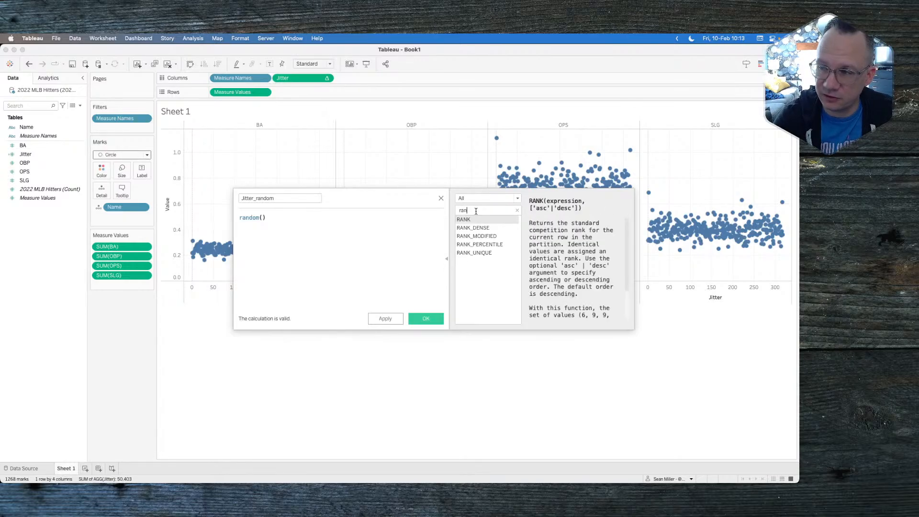
key(BackSpace)
key(BackSpace)
key(BackSpace)
key(BackSpace)
key(BackSpace)
key(BackSpace)
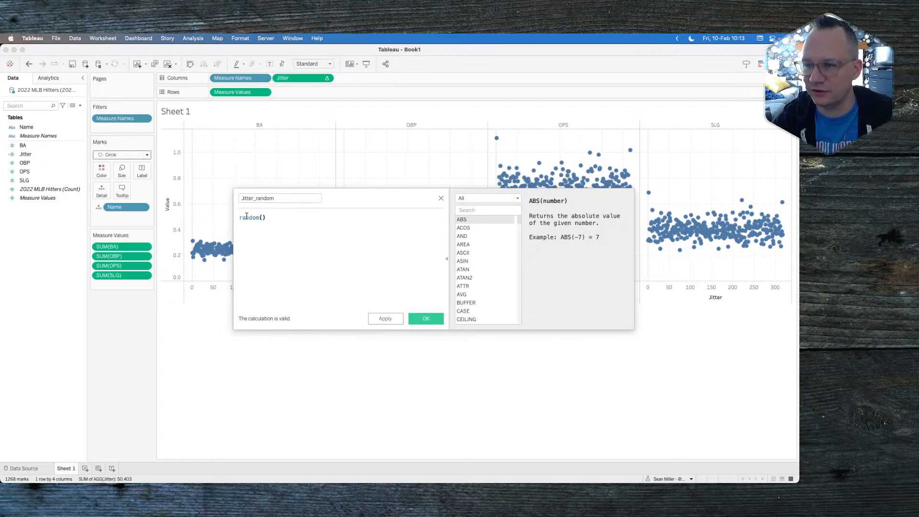
click(423, 319)
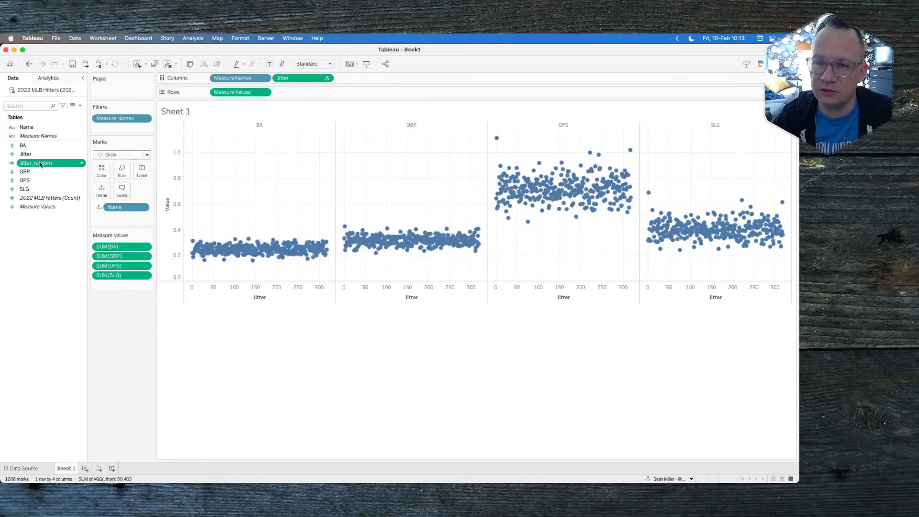
Try Jitter_random in place of Jitter on the columns, and put Jitter back
drag(40, 164, 271, 84)
drag(352, 85, 116, 369)
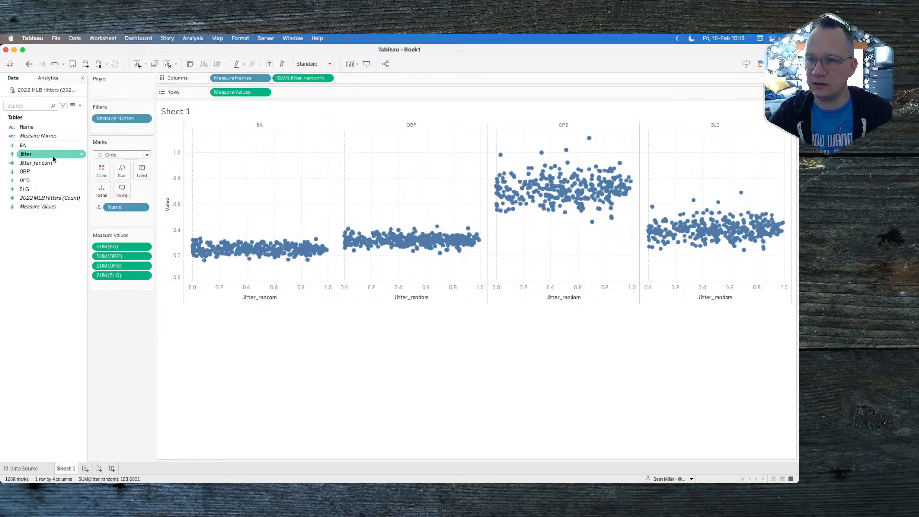
drag(53, 159, 318, 84)
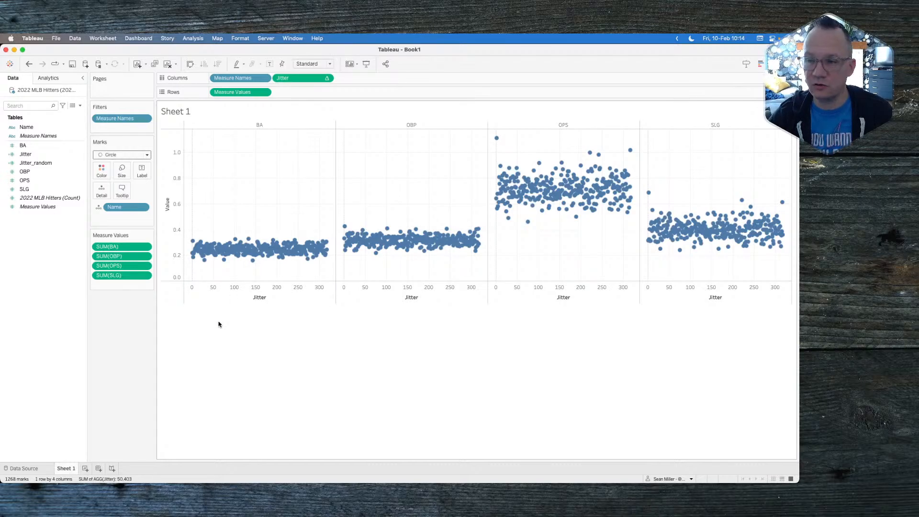
Switch to Chrome to review the challenge's example jitterplot and its normalized-scale requirements, and return to Tableau
key(super+Tab)
scroll(178, 300, up, 3)
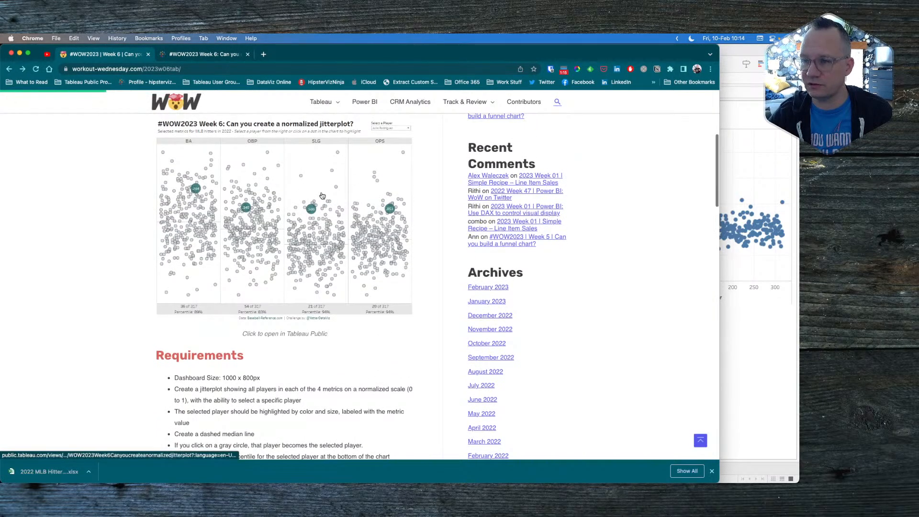
scroll(123, 287, down, 3)
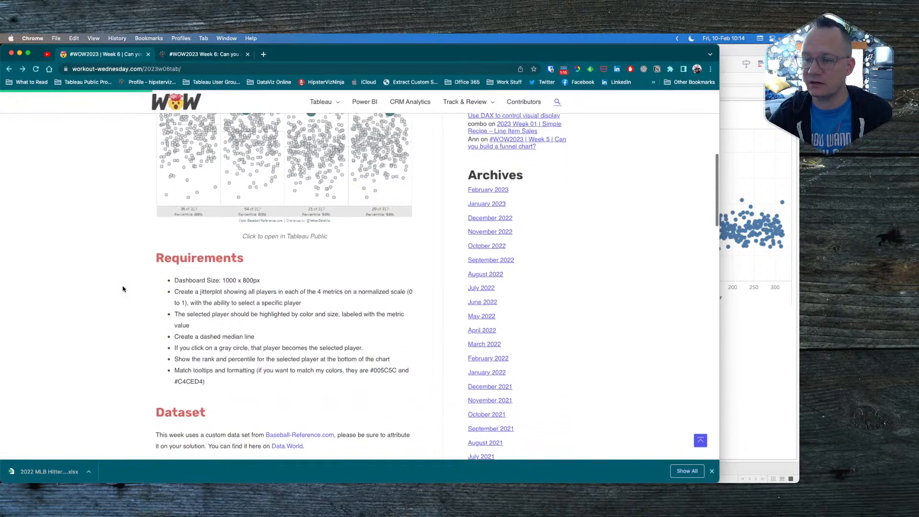
scroll(123, 289, up, 1)
key(super+Tab)
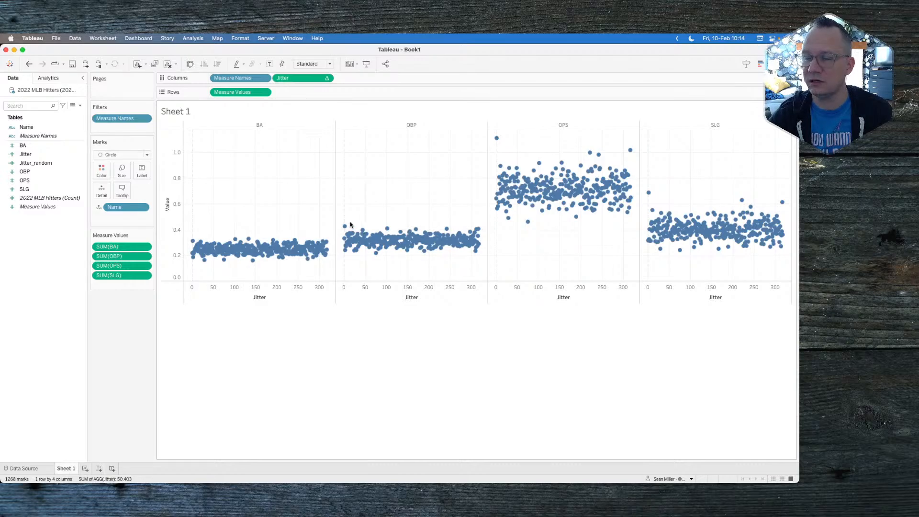
mouse_move(347, 225)
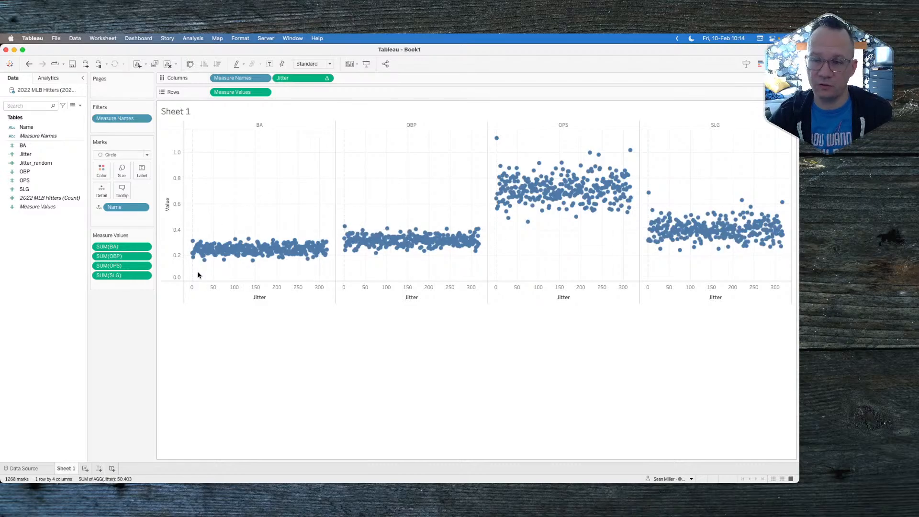
Apply a Percentile quick table calculation to the BA measure
click(145, 246)
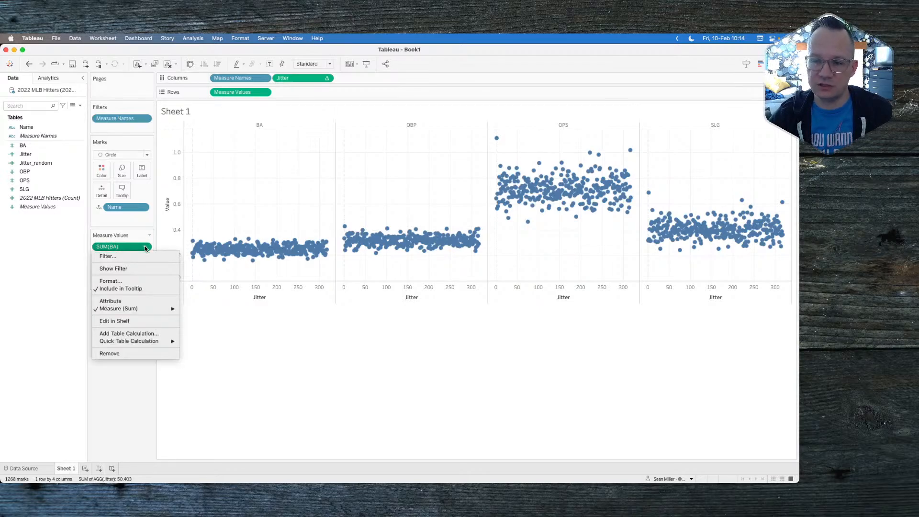
mouse_move(142, 340)
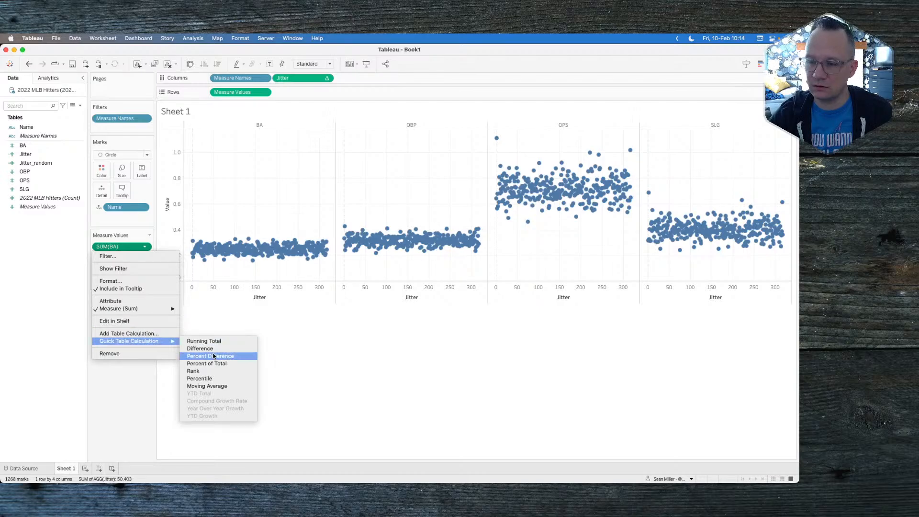
click(210, 378)
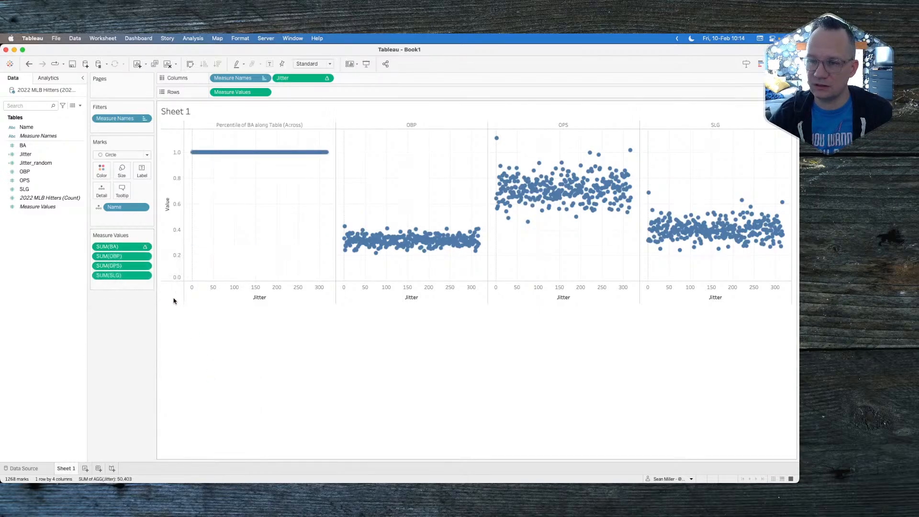
click(144, 257)
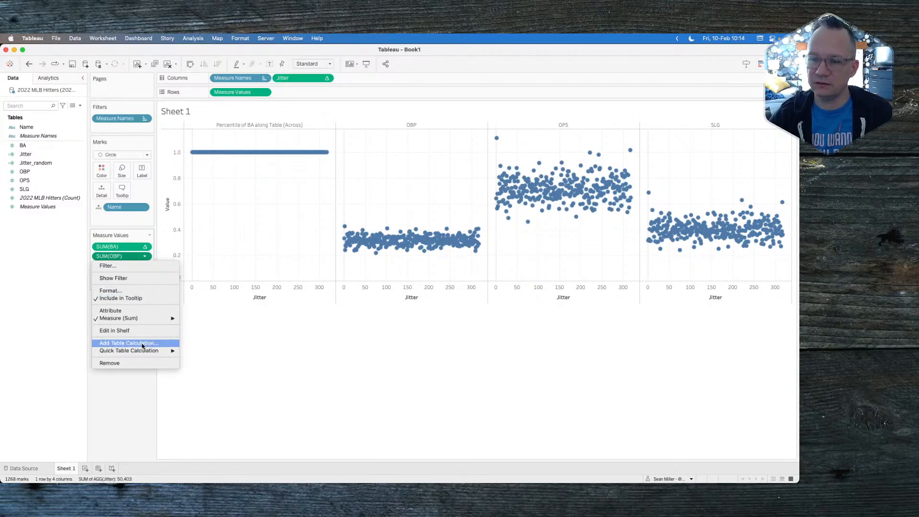
mouse_move(141, 351)
click(233, 325)
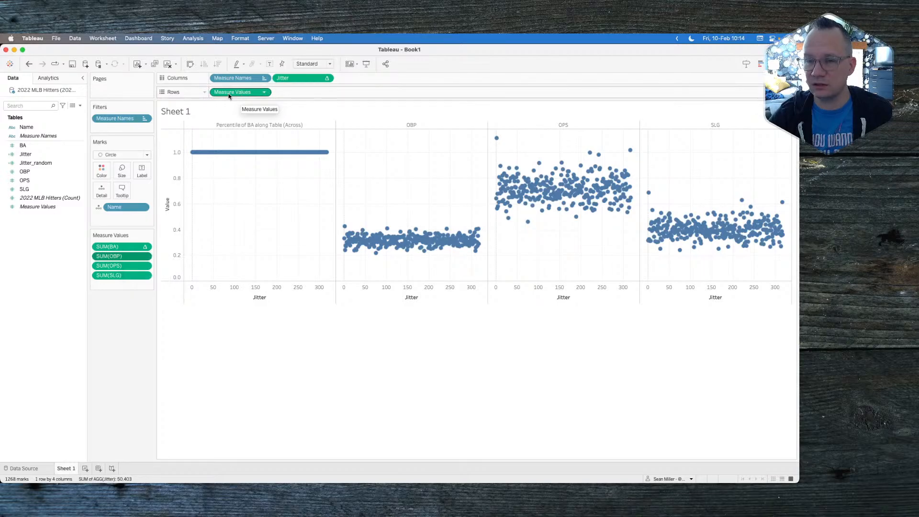
Create a calculated field named BA_perc
right_click(32, 242)
click(41, 247)
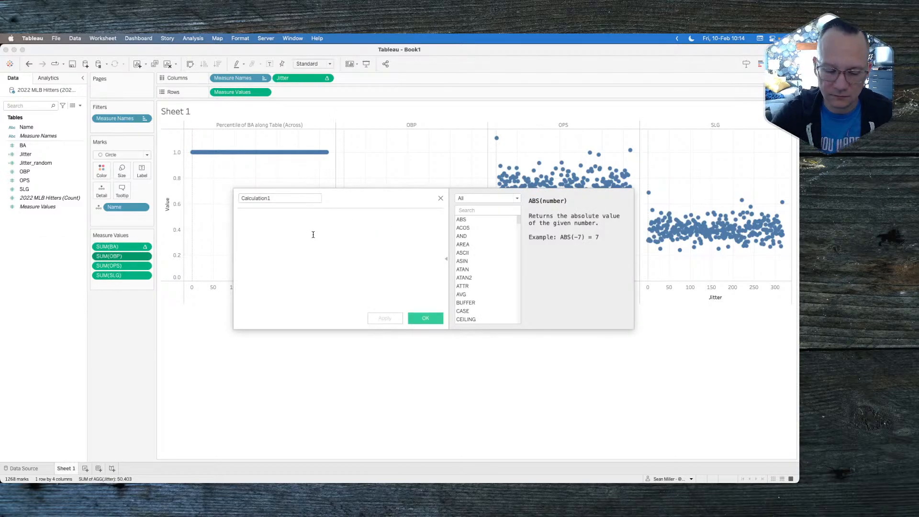
click(290, 195)
double_click(290, 194)
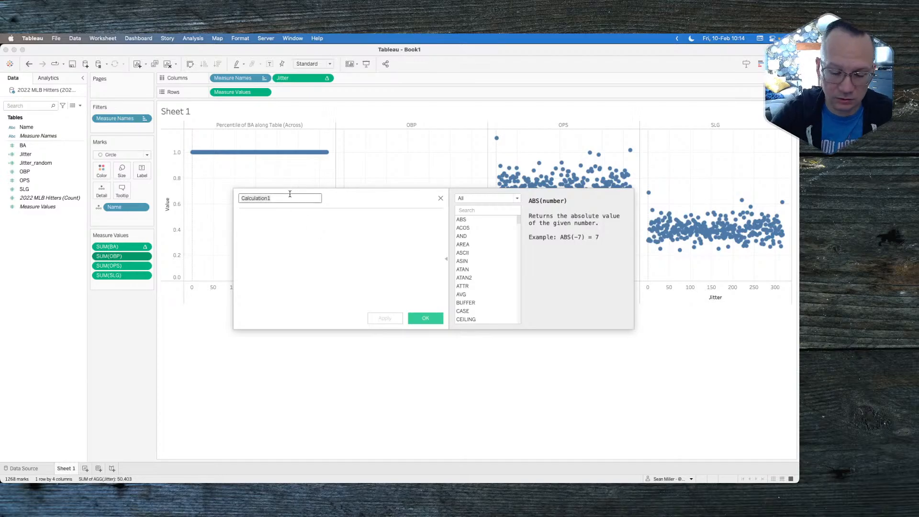
text(BA_)
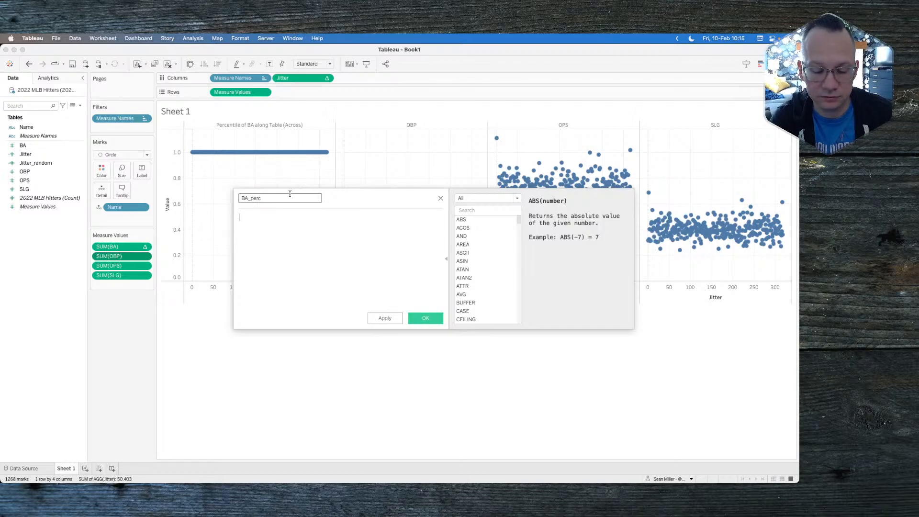
text(perc)
key(BackSpace)
key(BackSpace)
key(BackSpace)
key(BackSpace)
text(window)
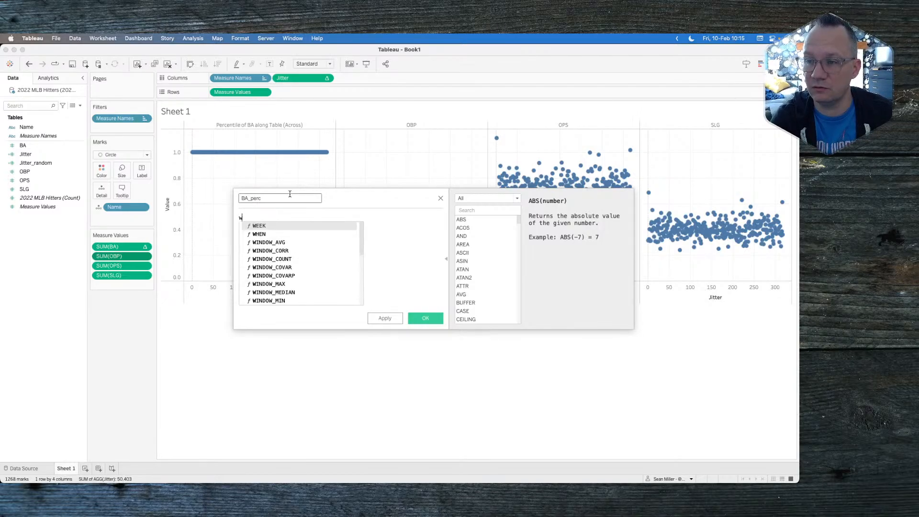
key(Down)
key(Down)
key(Down)
key(Down)
key(Down)
key(Down)
key(Down)
key(Down)
key(Down)
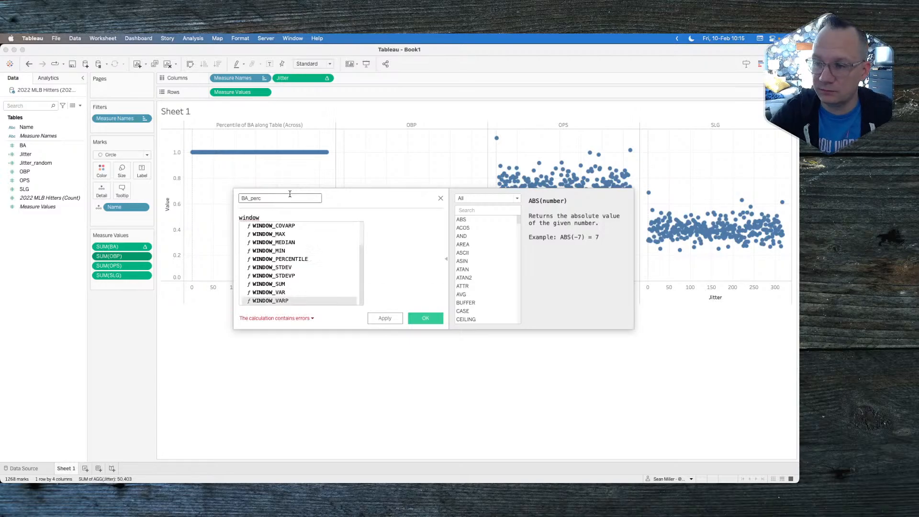
key(Return)
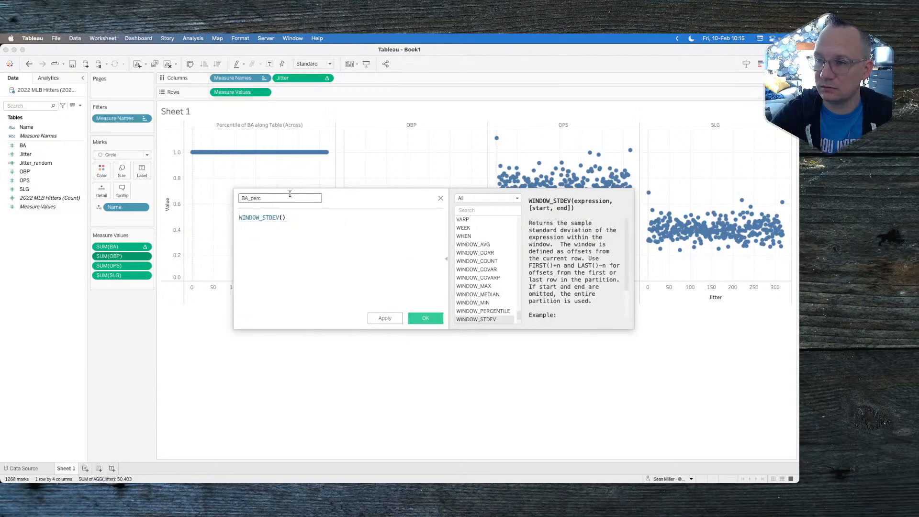
text())
Replace the BA_perc formula with the WINDOW_PERCENTILE function
drag(295, 215, 191, 215)
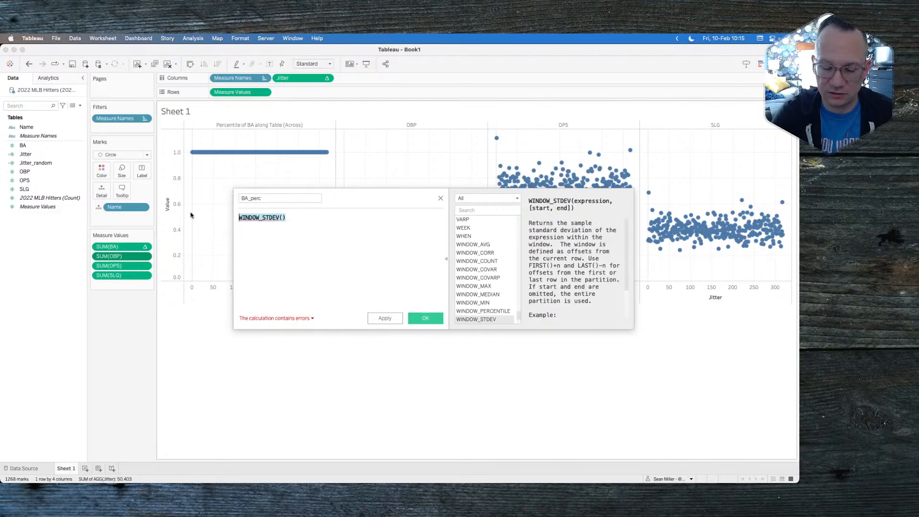
text(window)
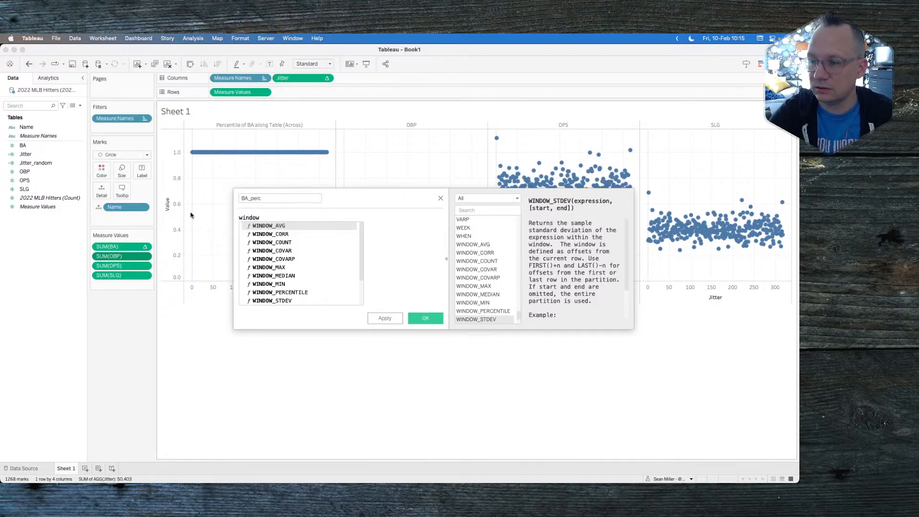
key(Down)
key(Down)
key(Down)
key(Down)
key(Down)
key(Down)
key(Down)
key(Down)
key(Return)
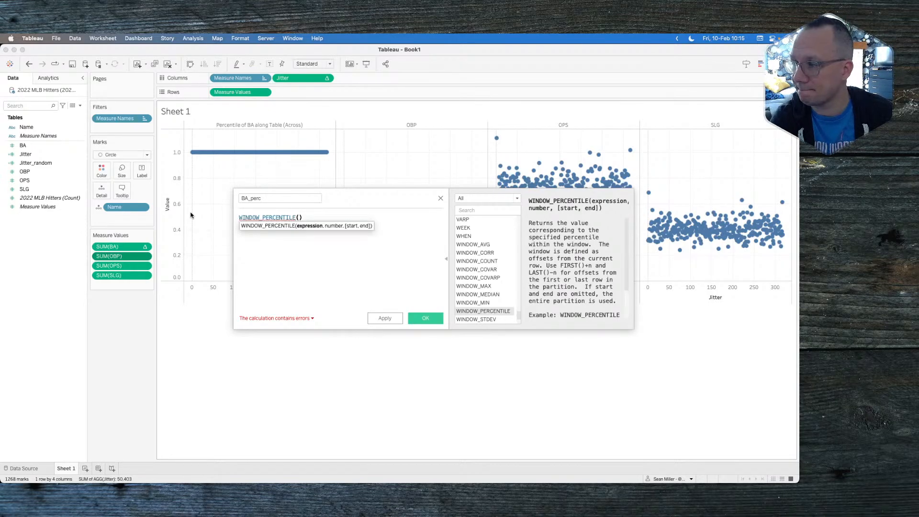
Enter sum([BA]) as the expression inside WINDOW_PERCENTILE
text(ba)
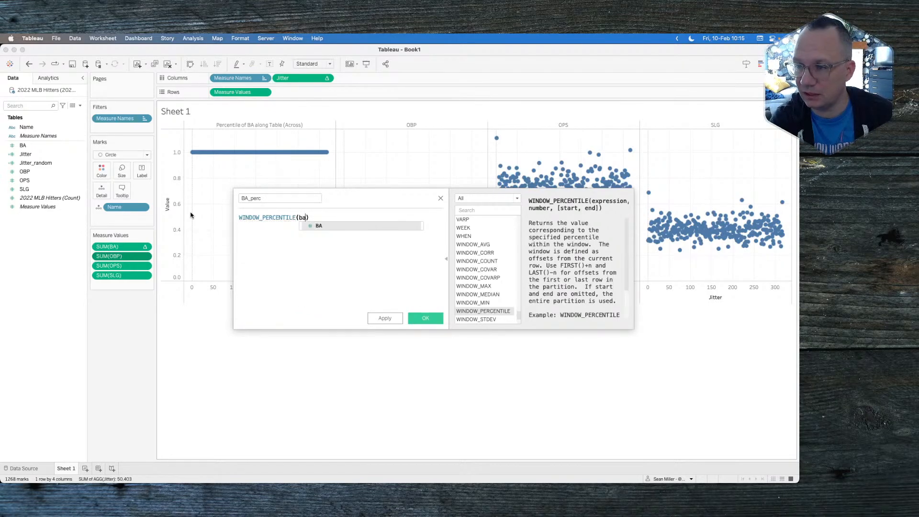
key(Return)
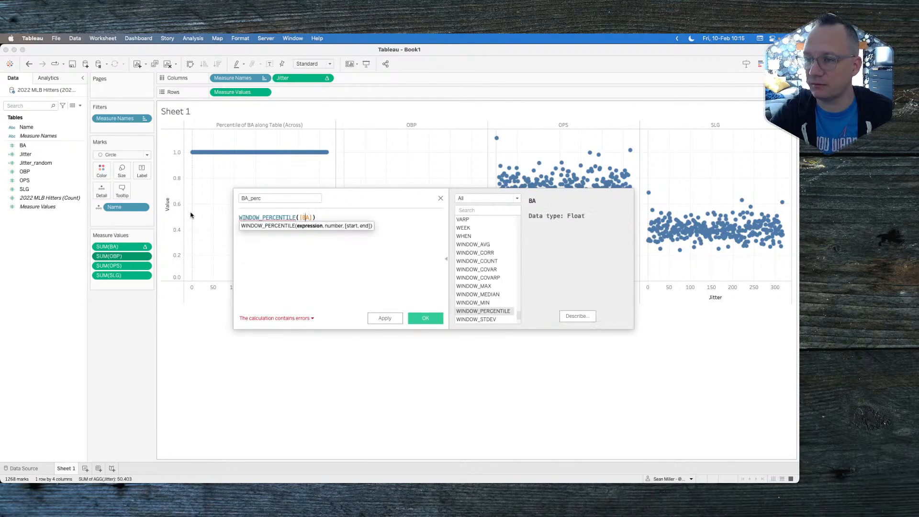
text(sum()
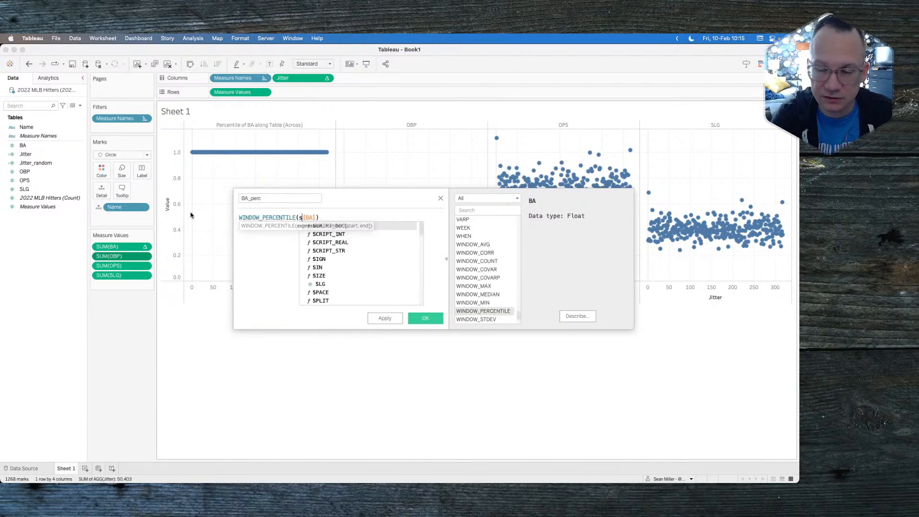
key(Right)
key(Right)
key(Right)
key(Right)
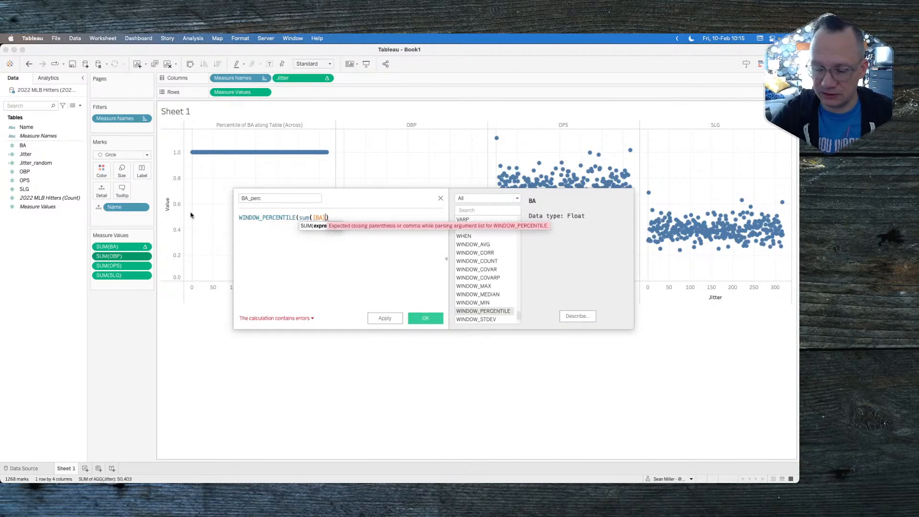
text())
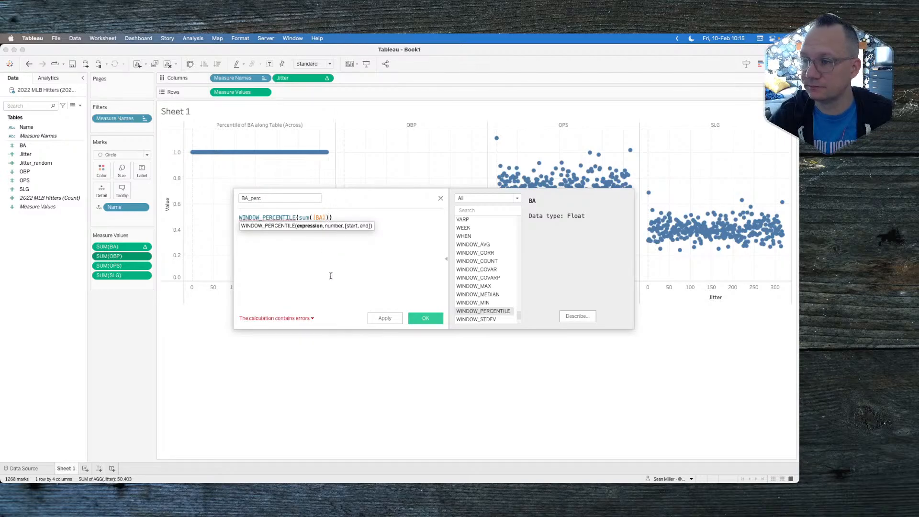
Read the function reference's description and example for WINDOW_PERCENTILE
click(282, 218)
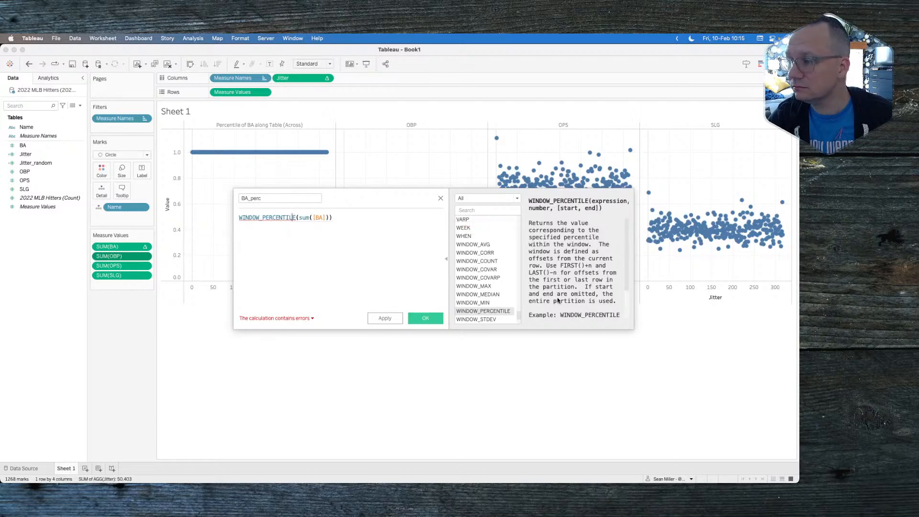
scroll(598, 270, down, 2)
scroll(598, 270, down, 2)
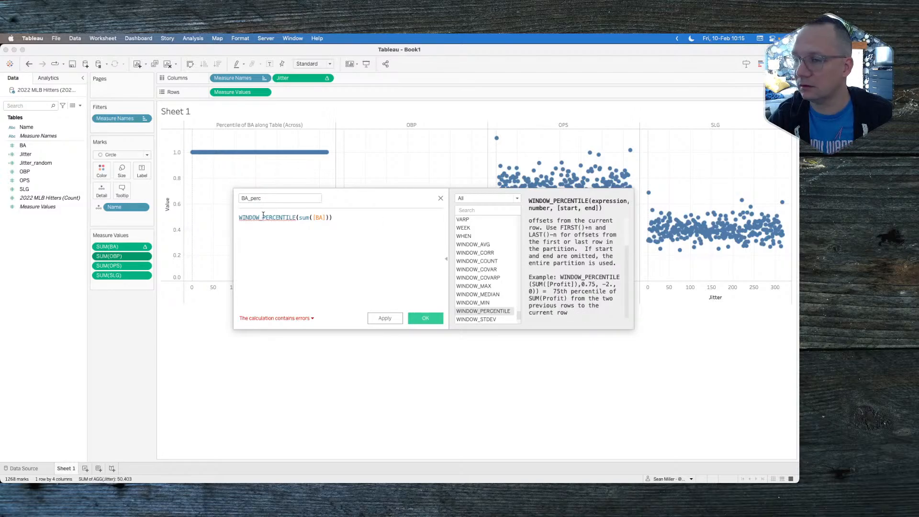
Replace the whole BA_perc formula with PERCENTILE([BA])
drag(333, 218, 191, 215)
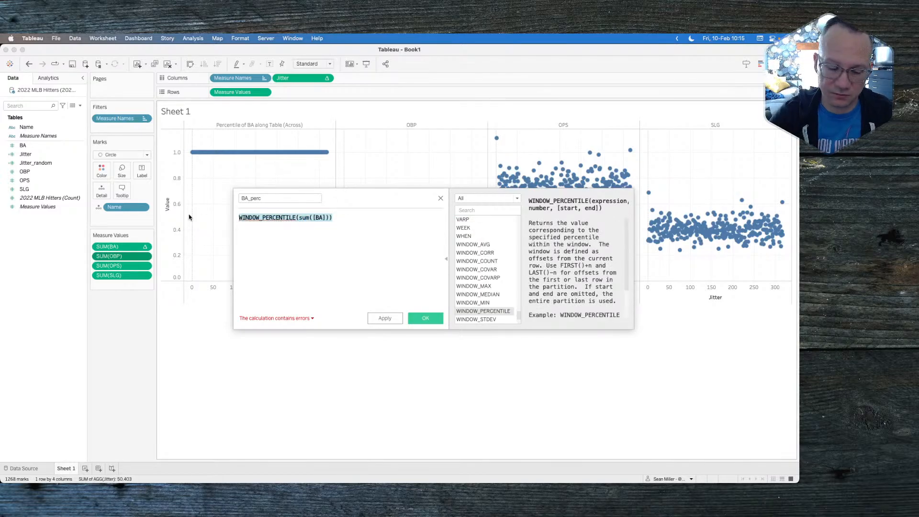
text(pre)
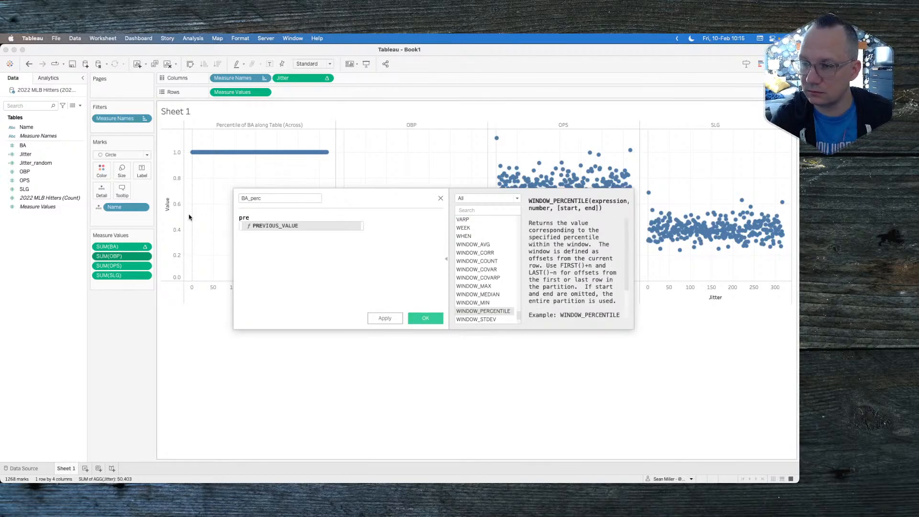
key(BackSpace)
key(BackSpace)
text(rec)
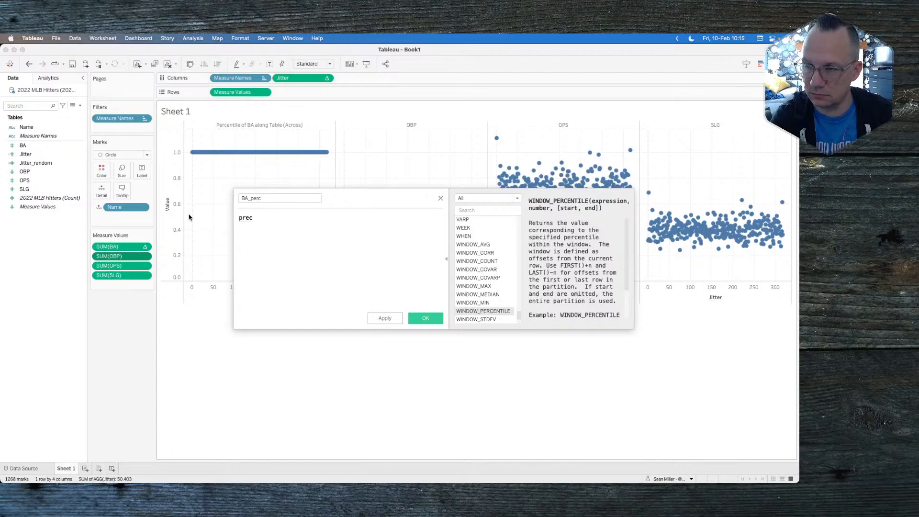
key(BackSpace)
text(s)
key(BackSpace)
key(BackSpace)
key(BackSpace)
key(BackSpace)
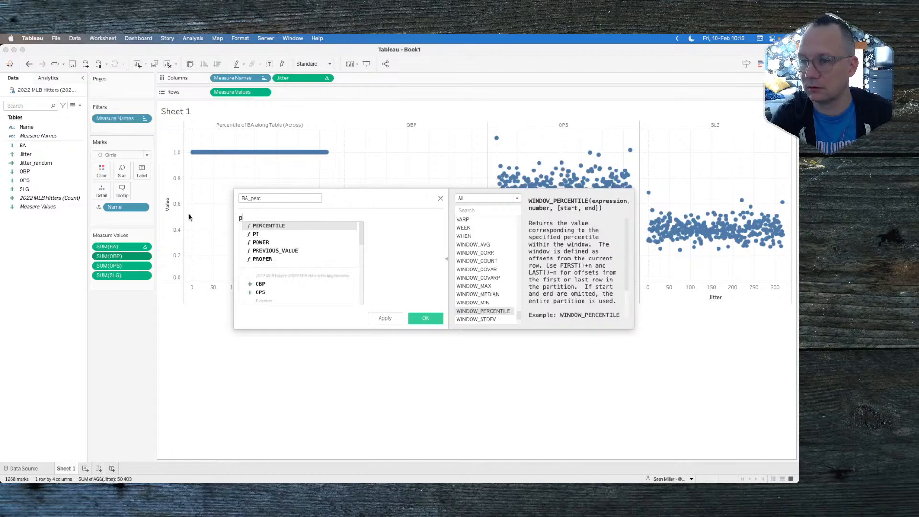
text(pre)
key(BackSpace)
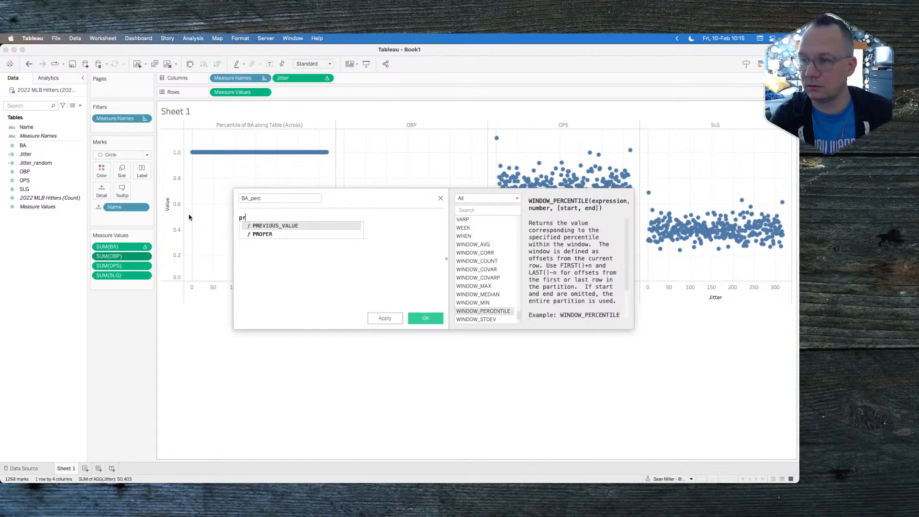
key(BackSpace)
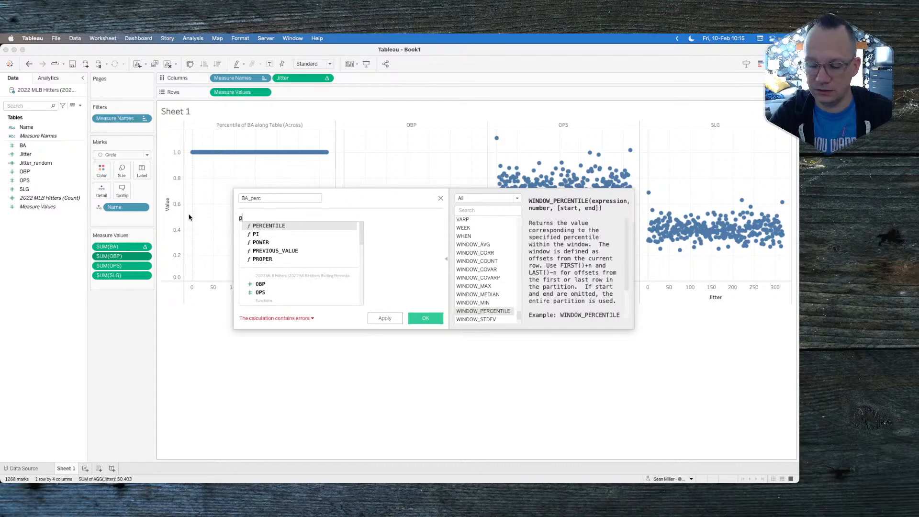
key(Return)
text(ba)
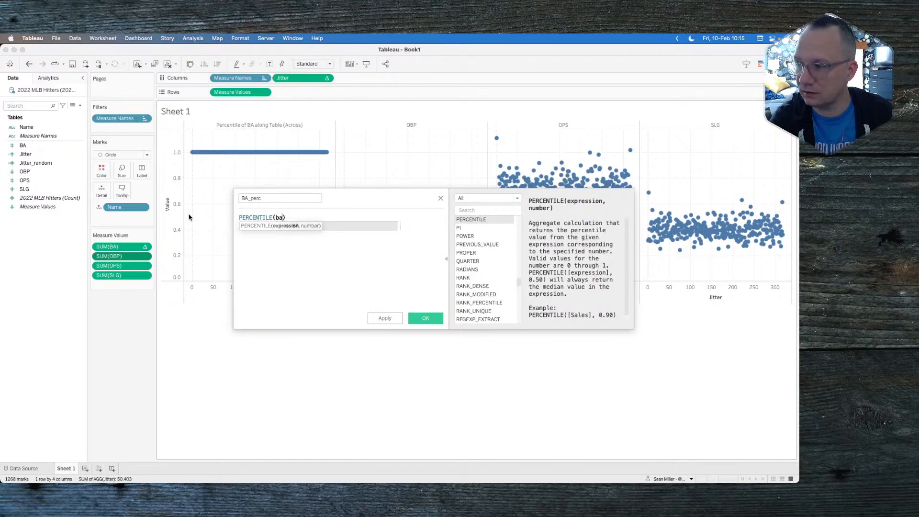
key(Return)
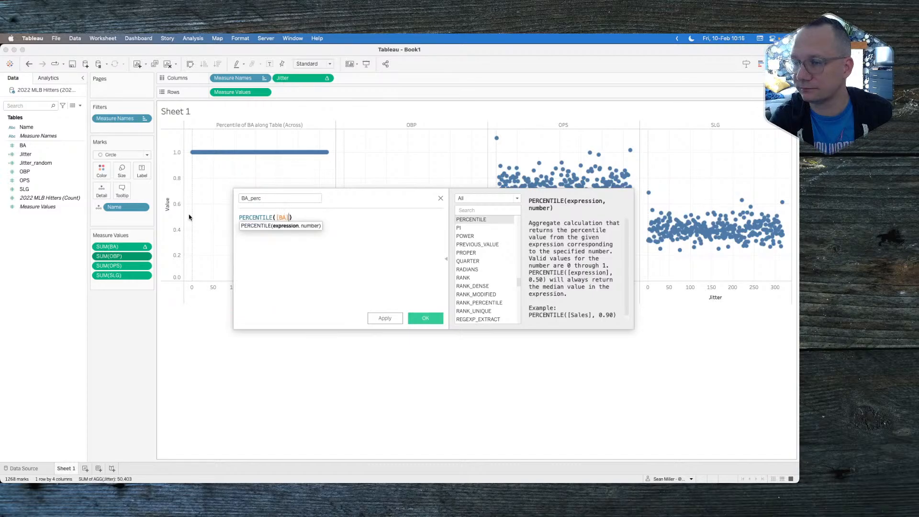
Check the PERCENTILE description and add .5 as its number argument, giving PERCENTILE([BA],.5)
click(252, 239)
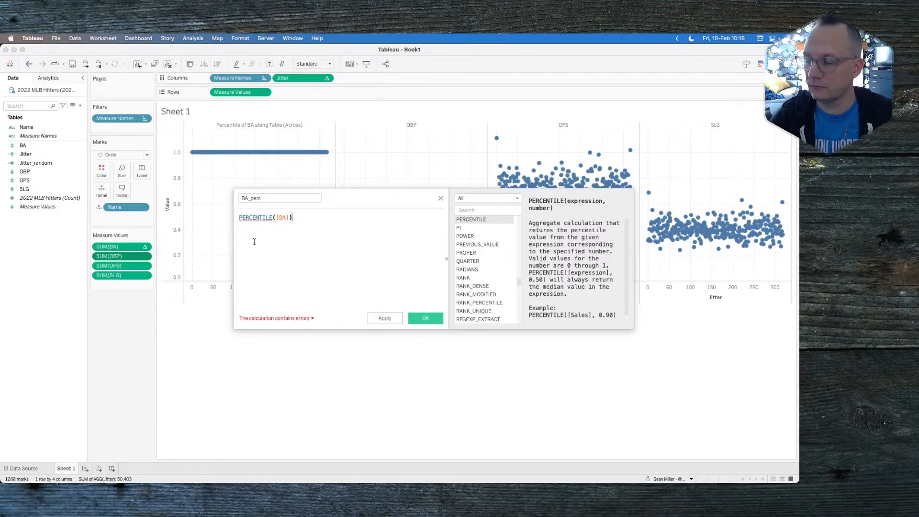
scroll(607, 282, down, 1)
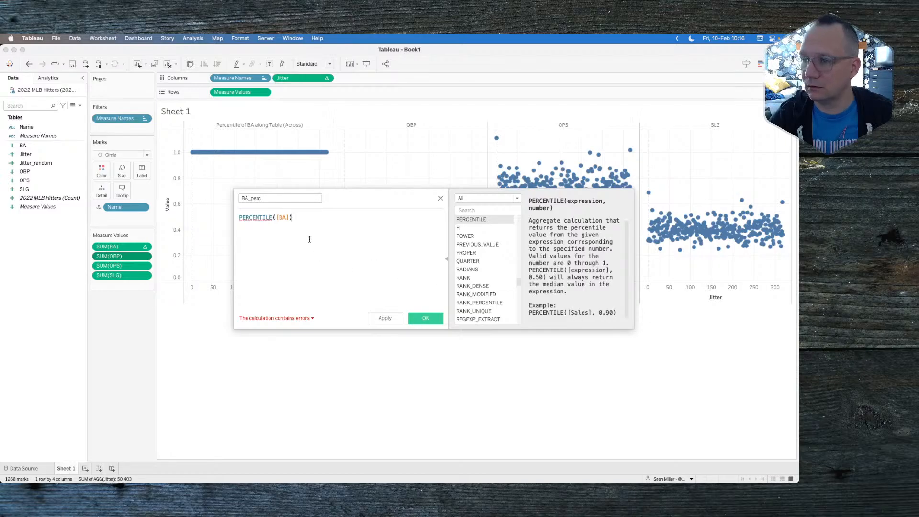
click(289, 218)
text(,.)
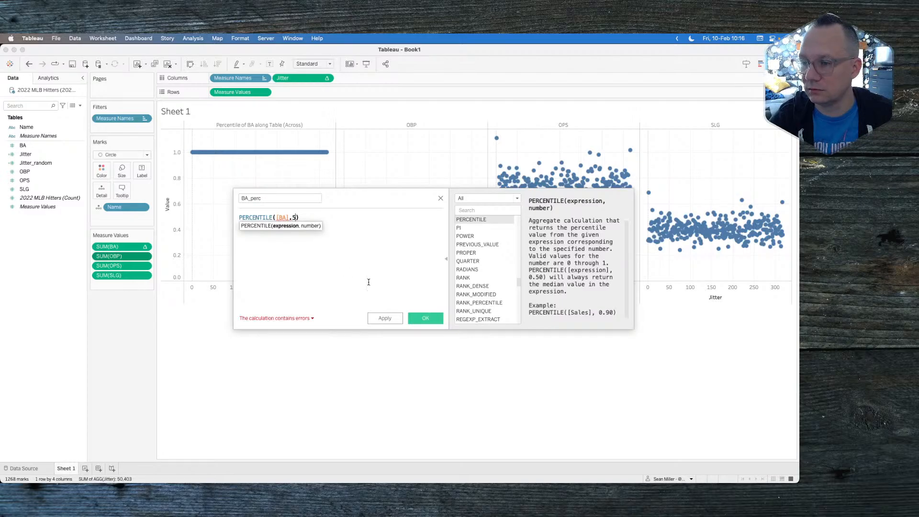
text(5)
key(Left)
key(Left)
text(,)
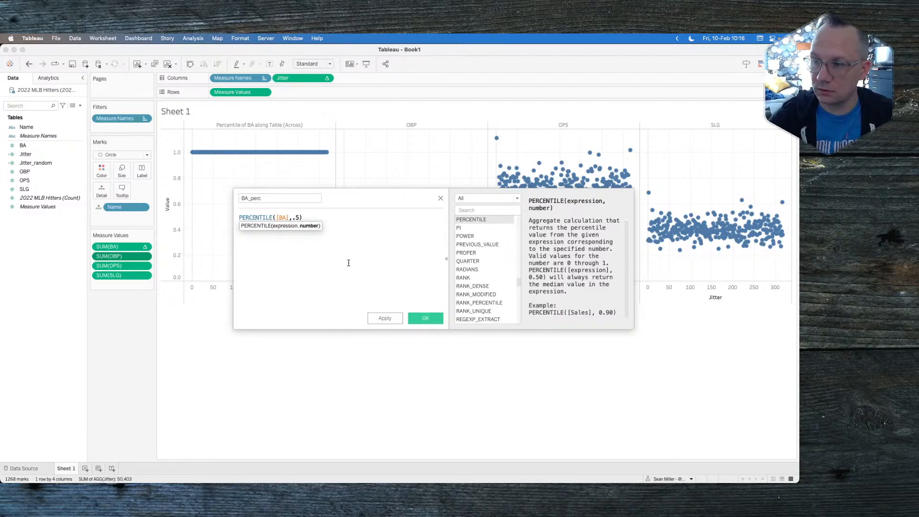
Save the BA_perc field and add it as the first of the Measure Values
click(410, 318)
drag(39, 155, 122, 243)
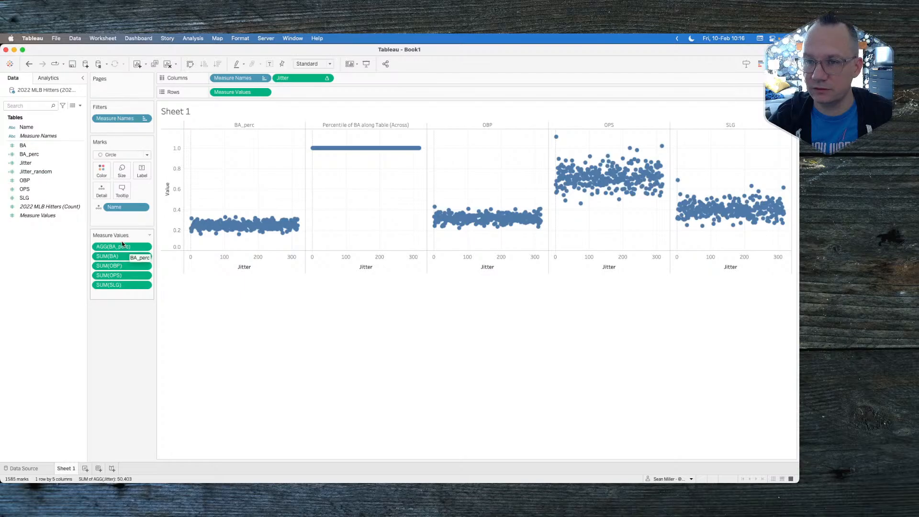
right_click(38, 154)
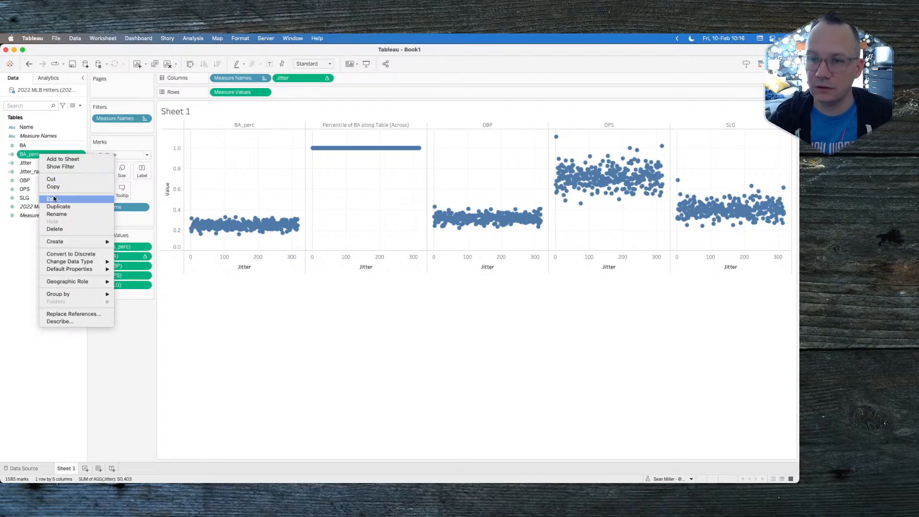
click(53, 198)
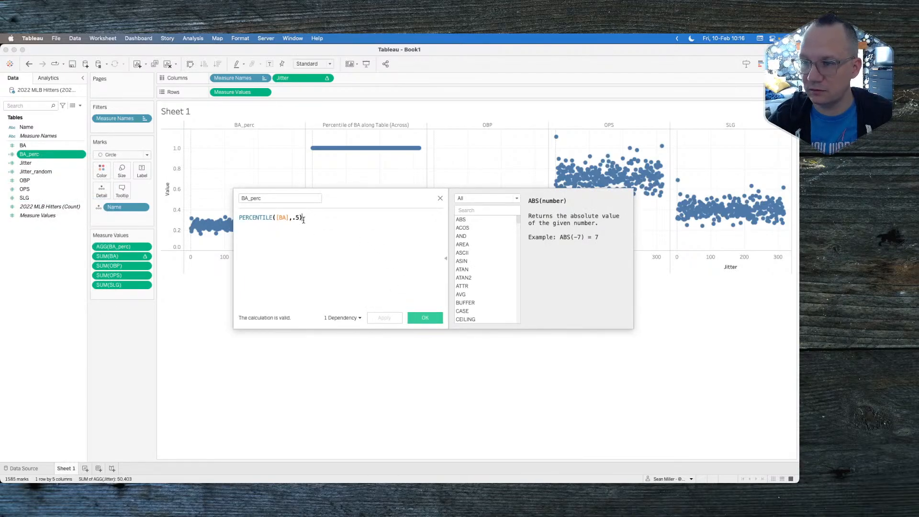
drag(303, 220, 224, 223)
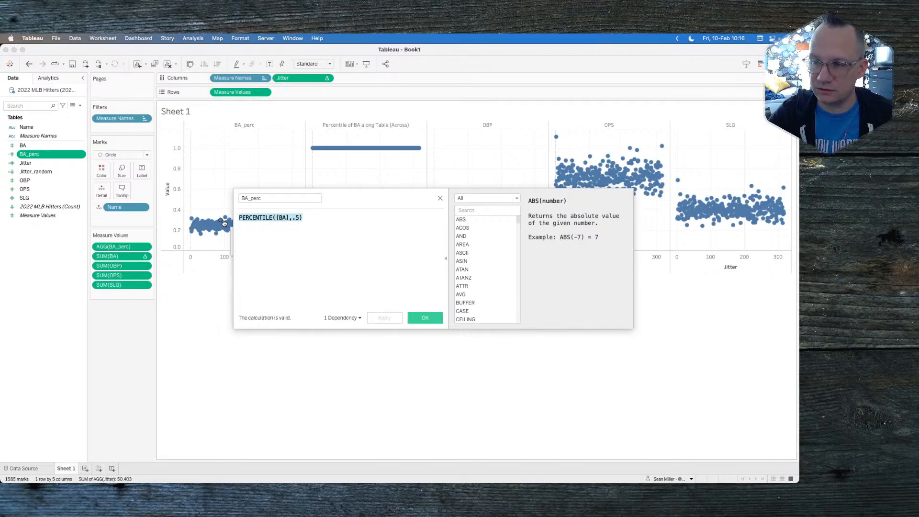
key(Left)
text(windo)
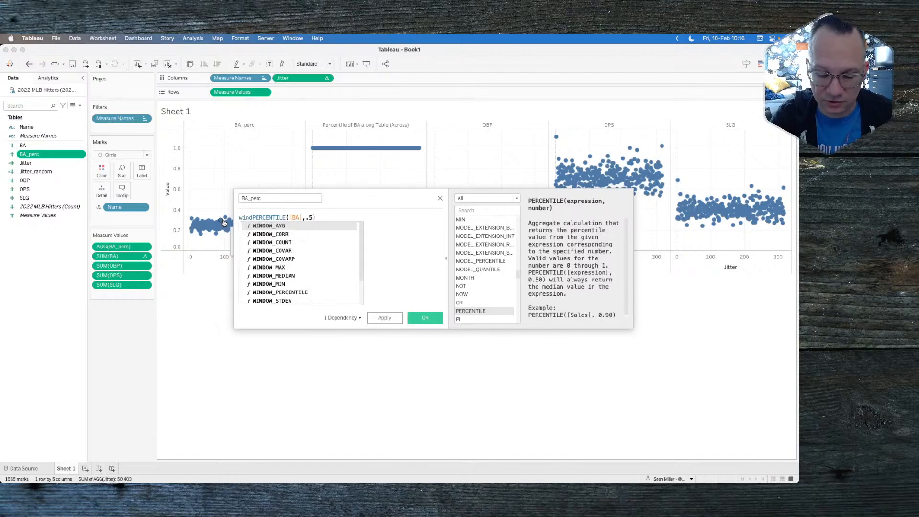
text(w)
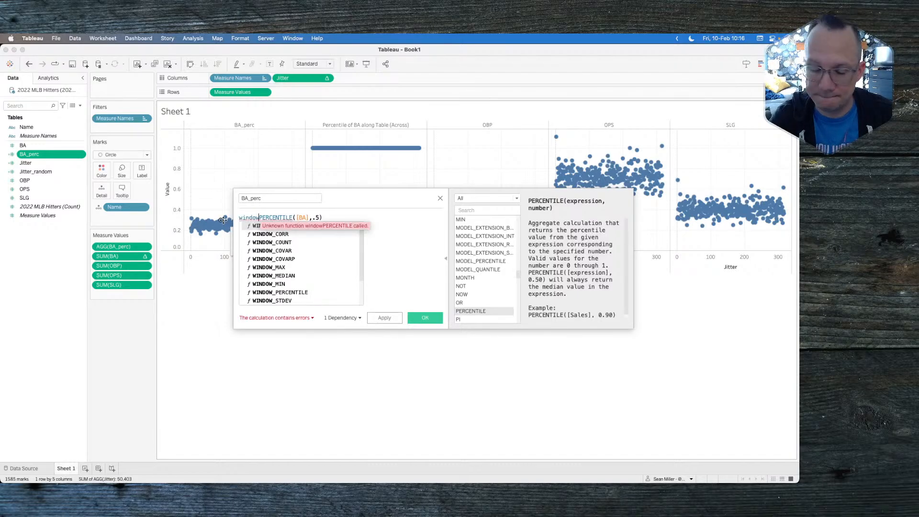
text(_)
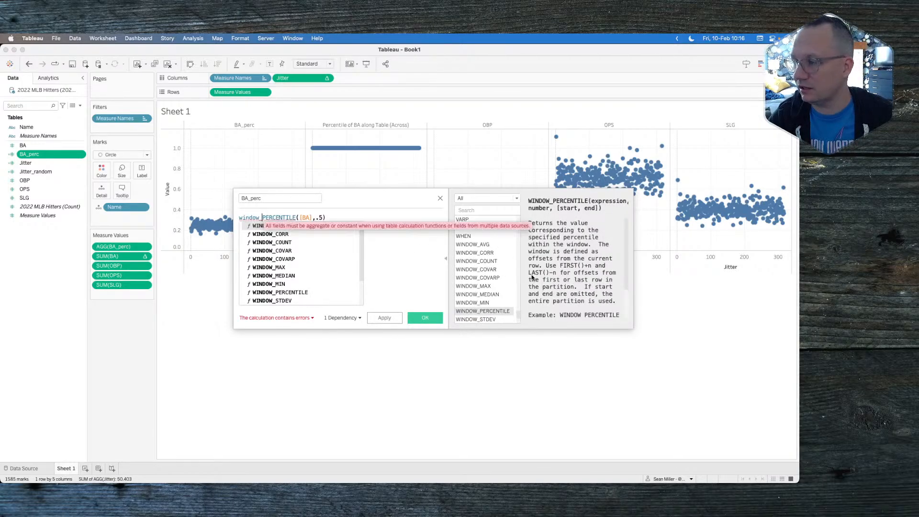
scroll(563, 280, down, 3)
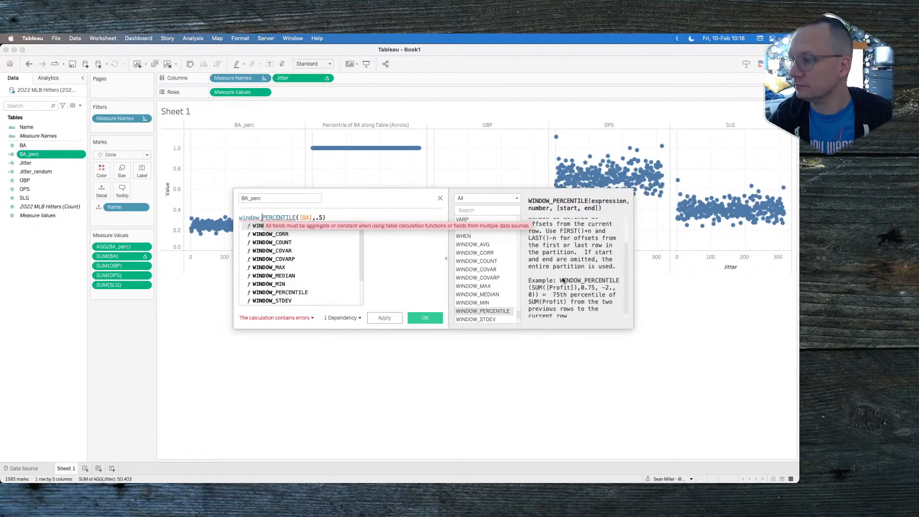
scroll(559, 310, down, 1)
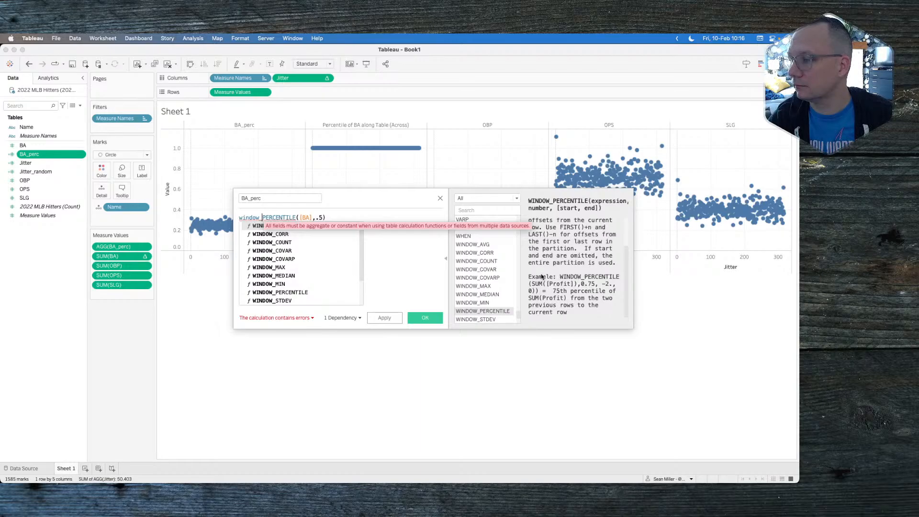
click(396, 256)
click(439, 198)
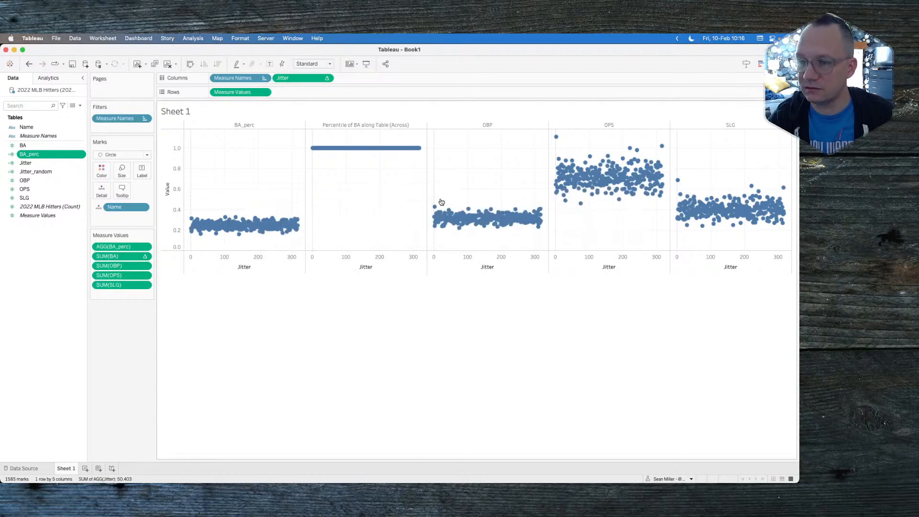
Inspect the function used in the formula behind the BA percentile table calculation in the Measure Values
double_click(141, 255)
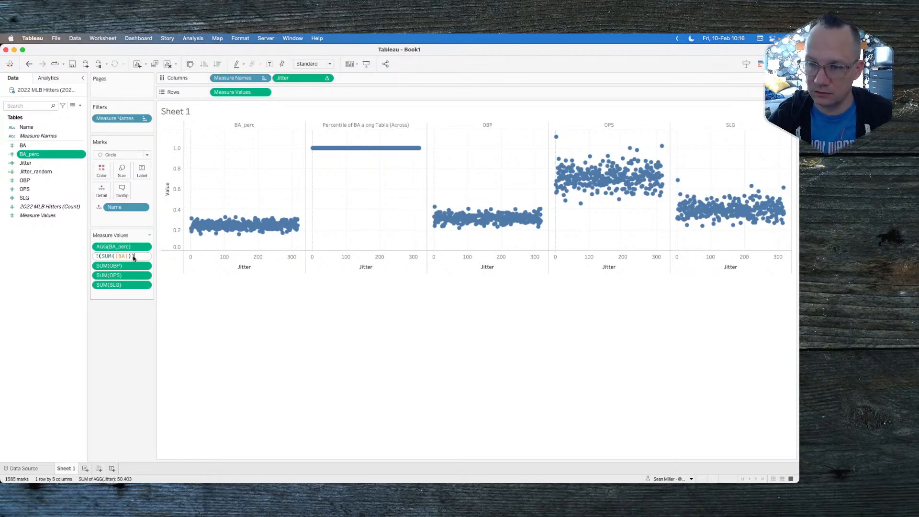
key(Left)
key(Left)
key(Left)
key(Left)
key(Left)
key(Left)
key(Left)
key(Left)
key(Left)
key(Left)
key(Left)
key(Left)
key(Left)
key(Left)
key(Left)
key(Left)
key(Left)
key(Left)
key(Left)
key(Left)
key(Left)
key(Left)
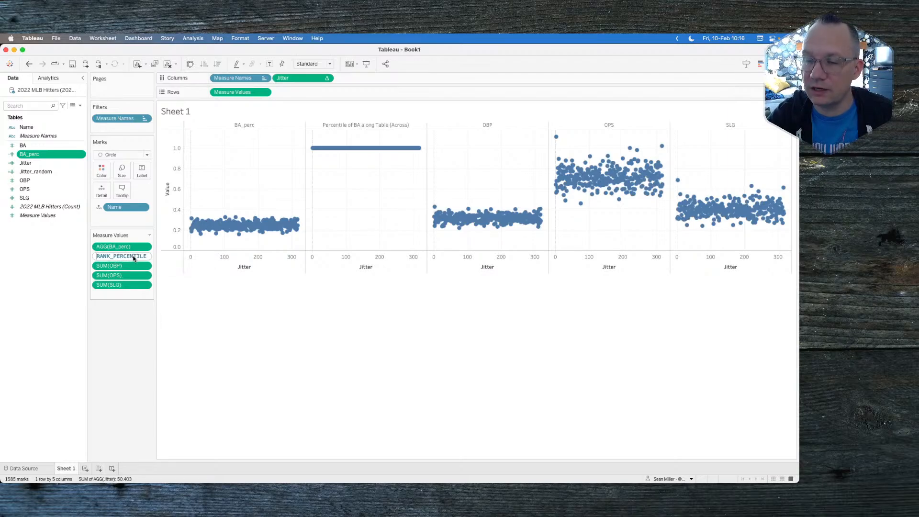
key(Return)
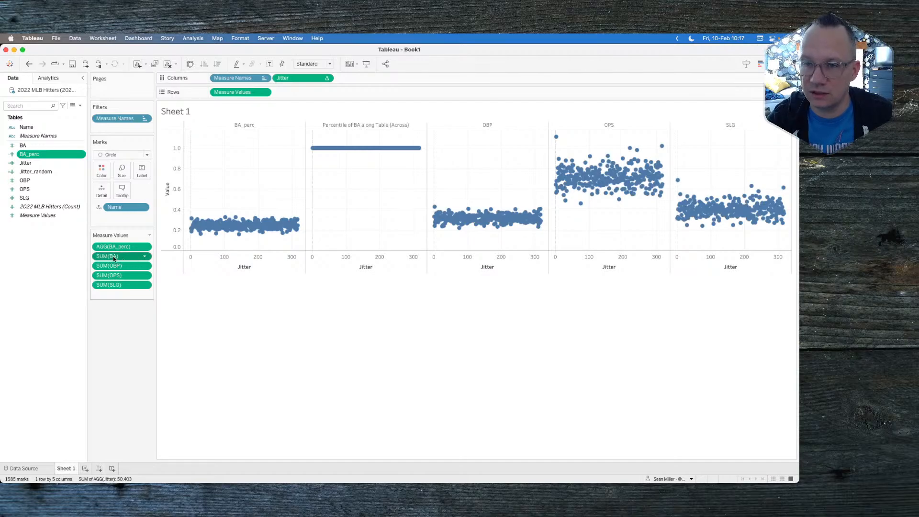
Change the BA_perc formula's function to RANK_PERCENTILE and remove the .5 argument
right_click(54, 155)
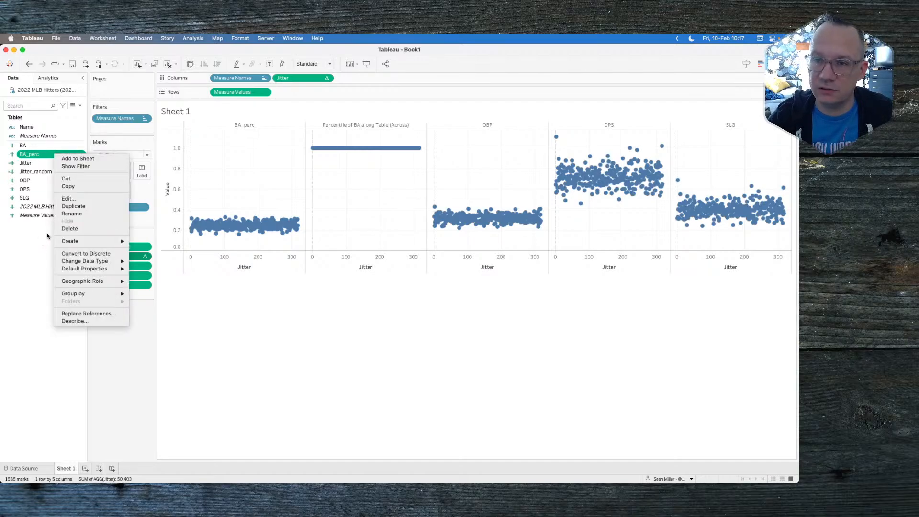
click(72, 198)
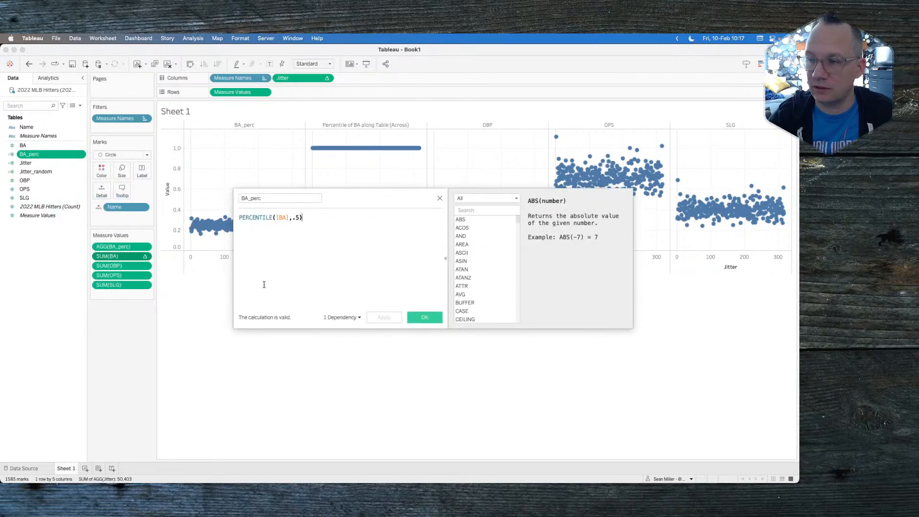
click(240, 216)
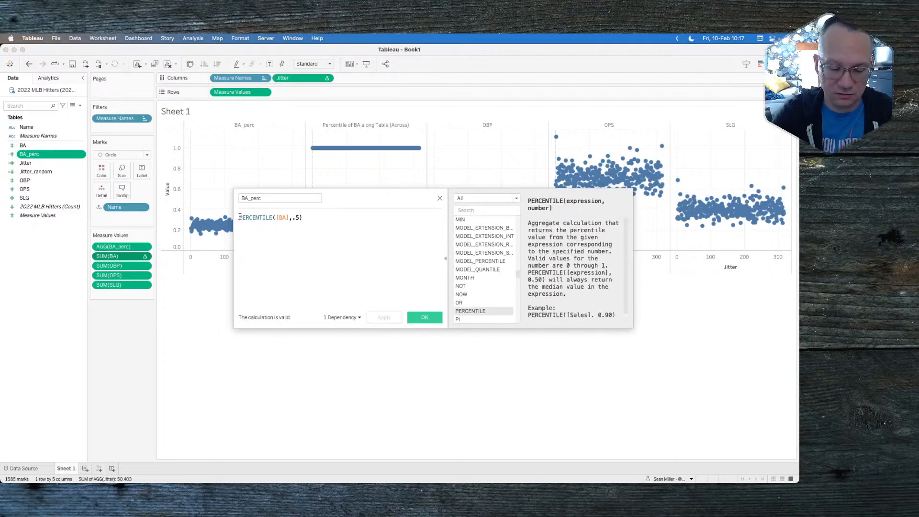
text(rank_)
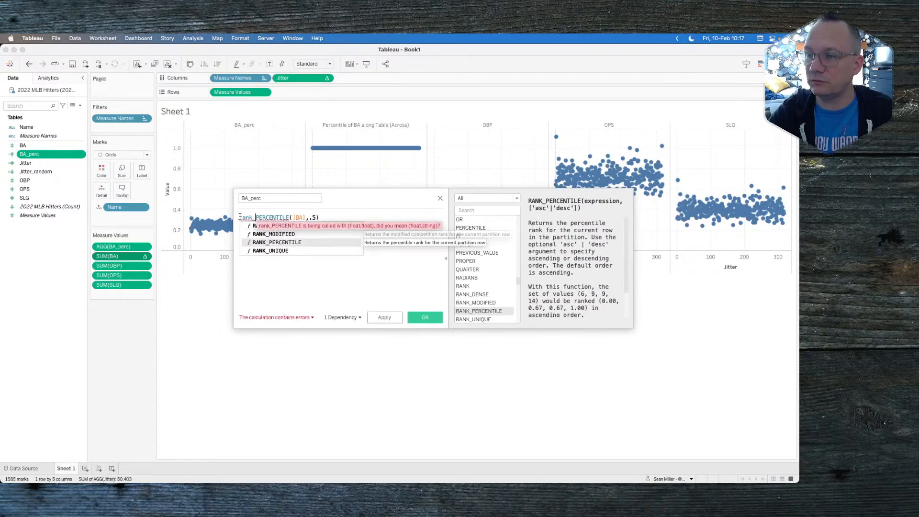
key(Return)
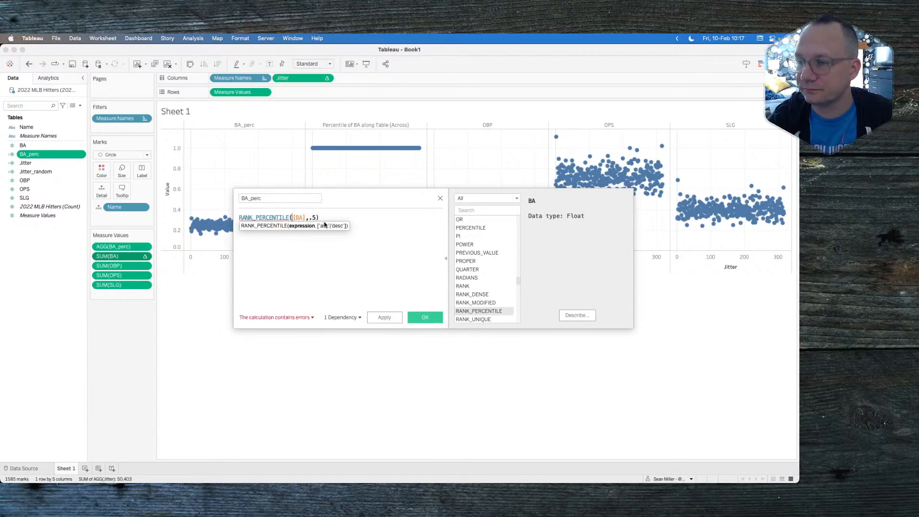
click(317, 252)
key(BackSpace)
key(BackSpace)
key(BackSpace)
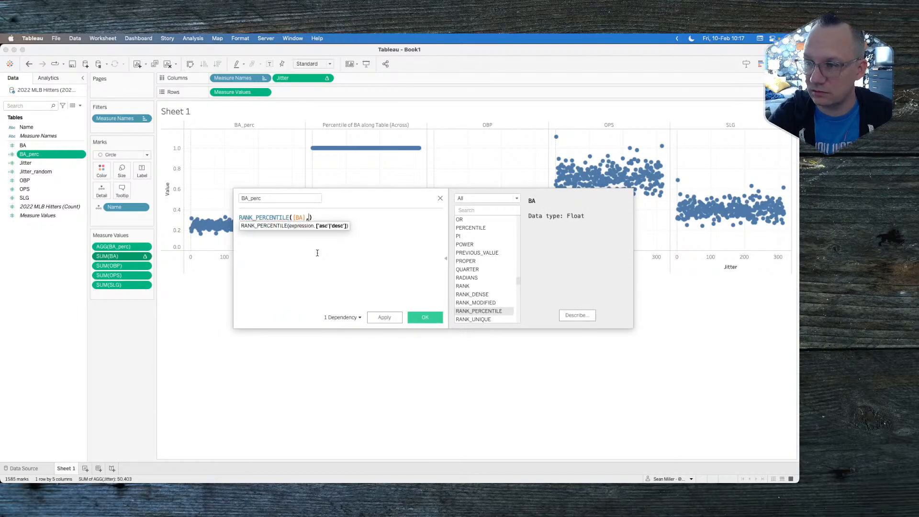
Wrap the BA field in a sum so the BA_perc formula reads RANK_PERCENTILE(sum([BA]))
key(Left)
key(Left)
key(Left)
key(Left)
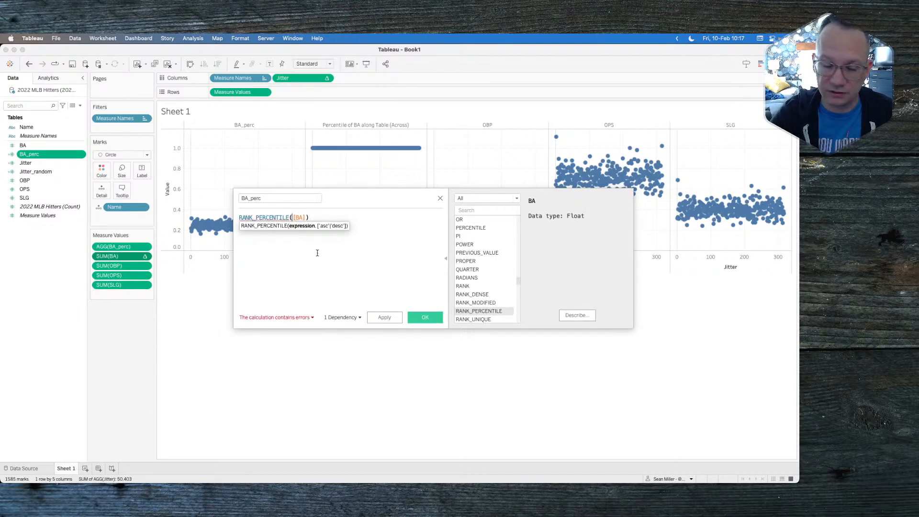
text(sum()
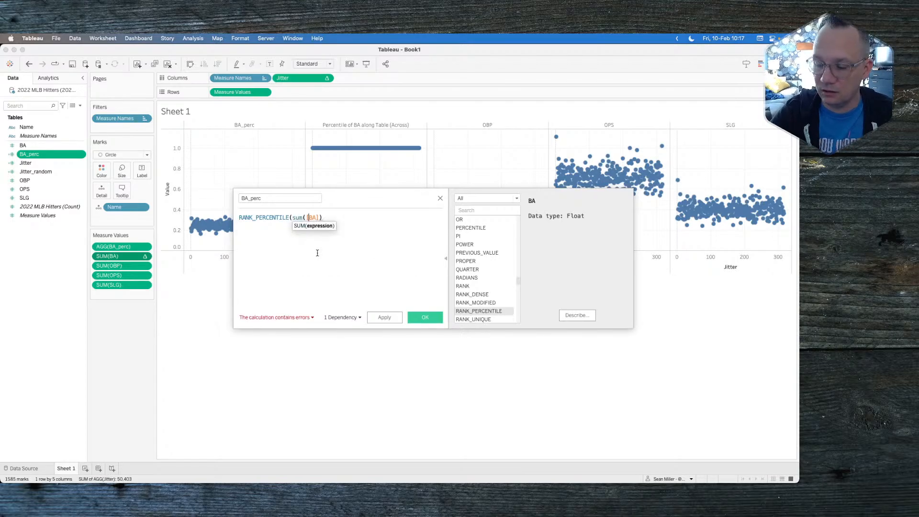
key(End)
text())
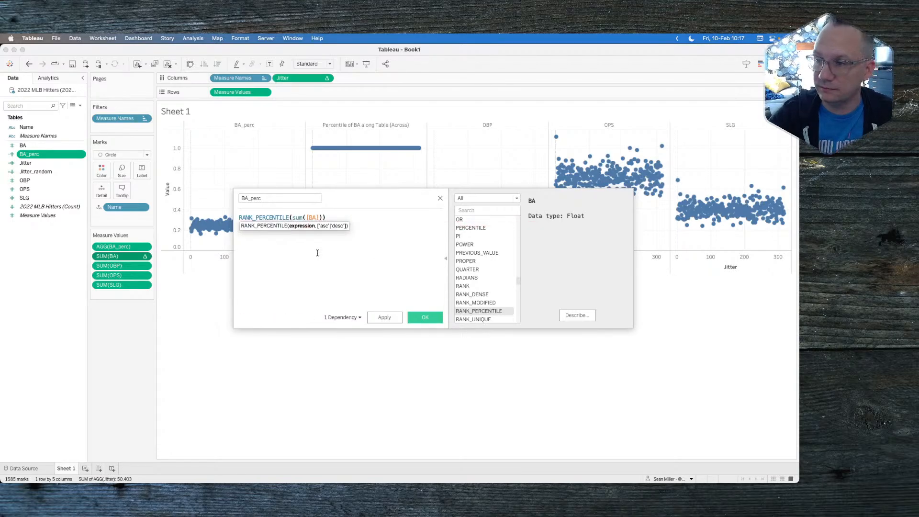
Set BA_perc's default table calculation to compute using Name and save the field
click(420, 304)
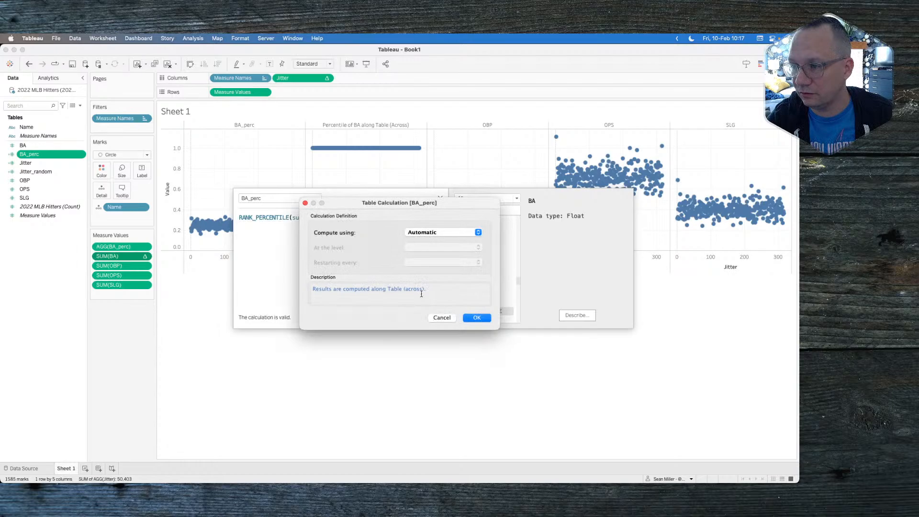
click(431, 233)
click(426, 247)
click(485, 324)
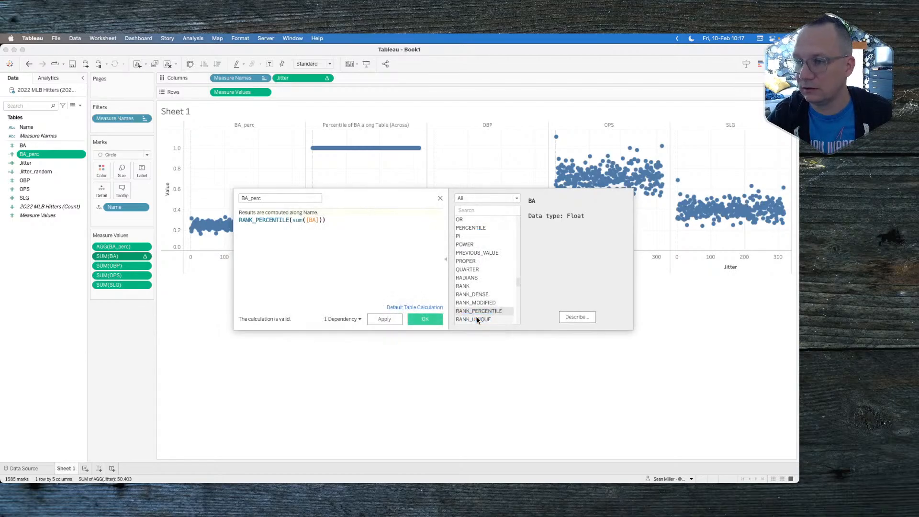
click(425, 318)
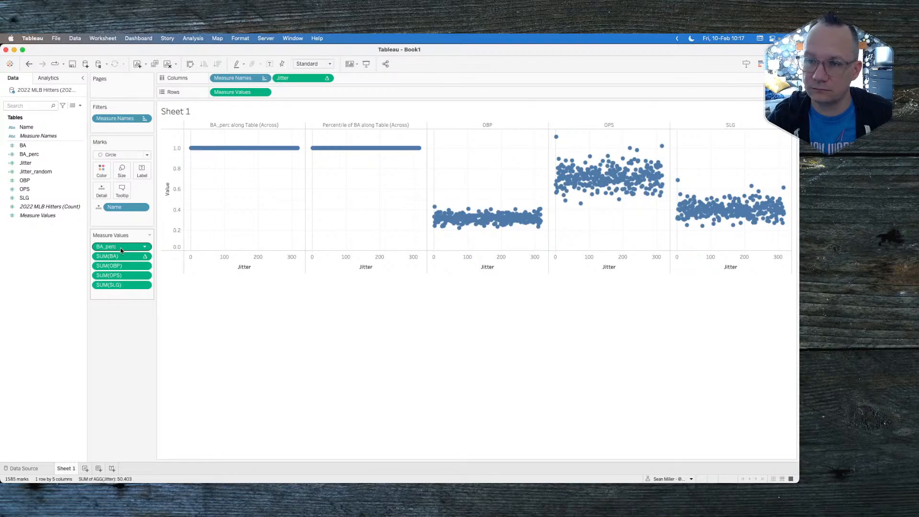
Remove the existing BA_perc and BA percentile measures from the Measure Values and add BA_perc again as the first measure
drag(134, 249, 121, 372)
drag(47, 157, 123, 247)
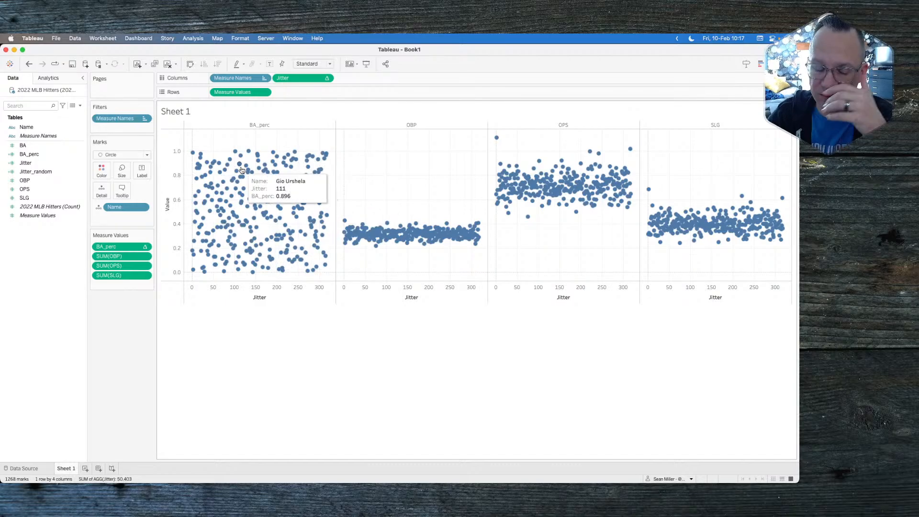
Compare the BA_perc point distribution with the BA column of the example jitterplot on the Workout Wednesday page in Chrome
key(super+Tab)
scroll(173, 143, up, 3)
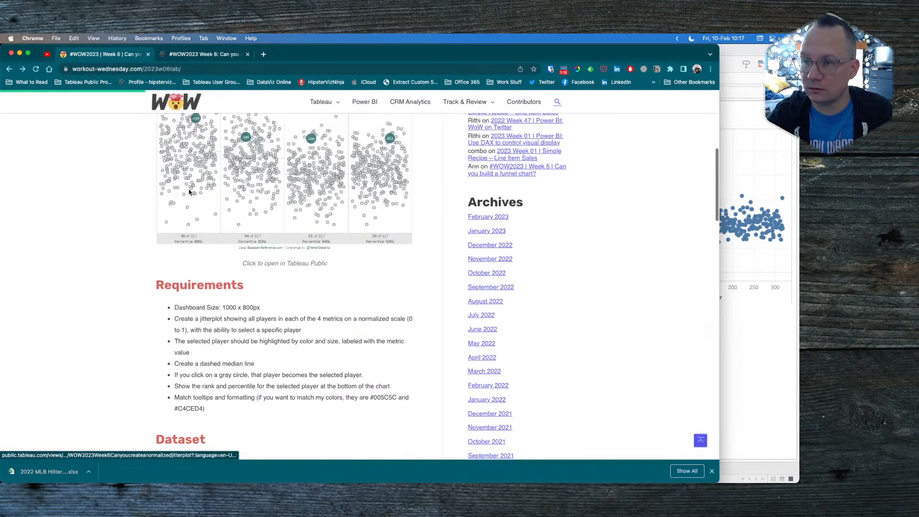
key(super+Tab)
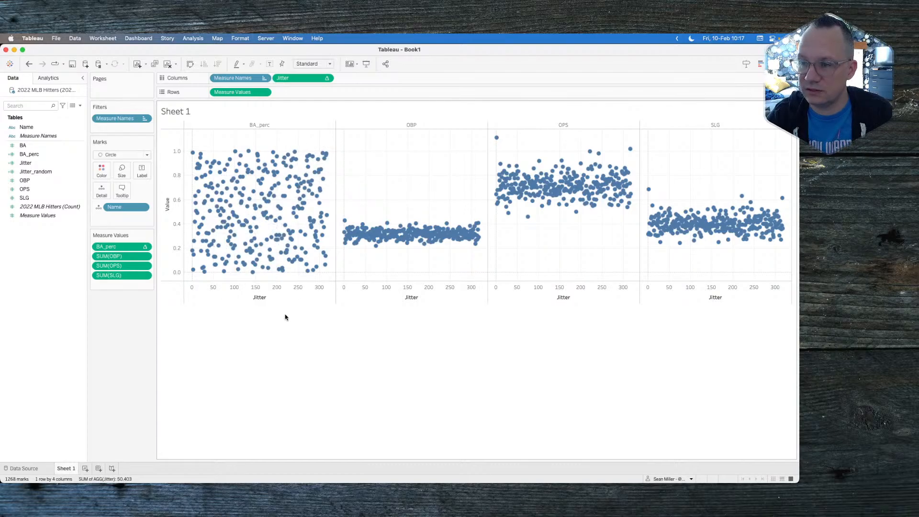
key(super+Tab)
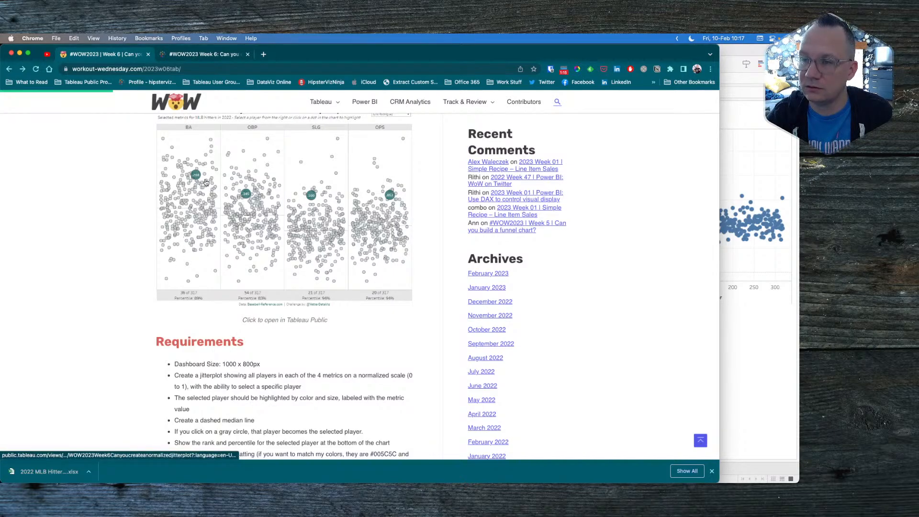
key(super+Tab)
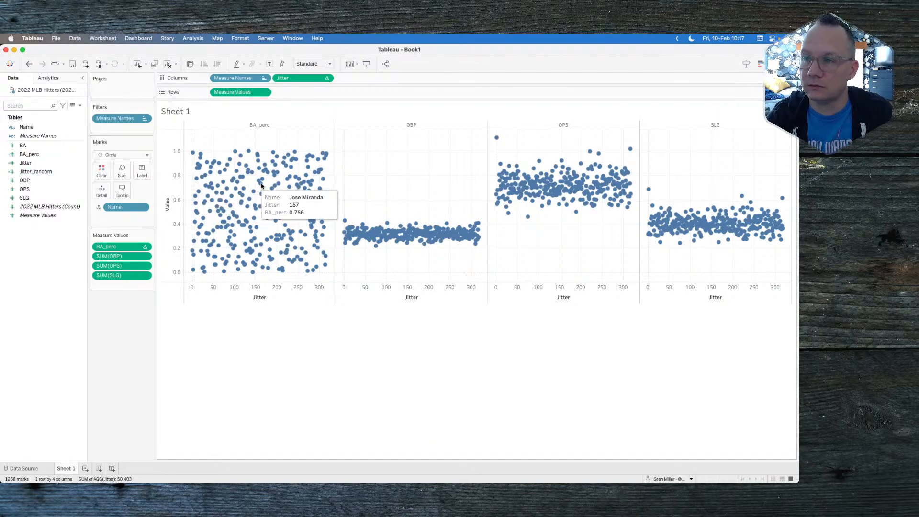
mouse_move(323, 166)
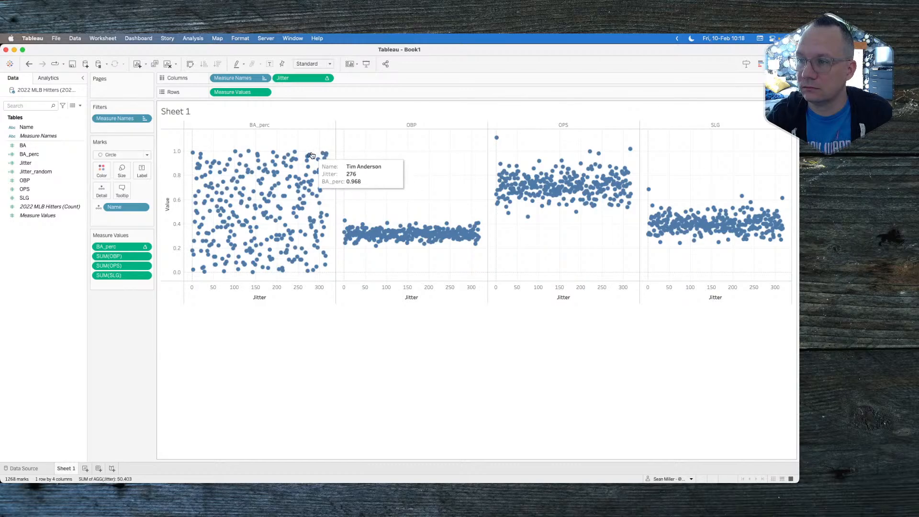
mouse_move(299, 155)
key(super+Tab)
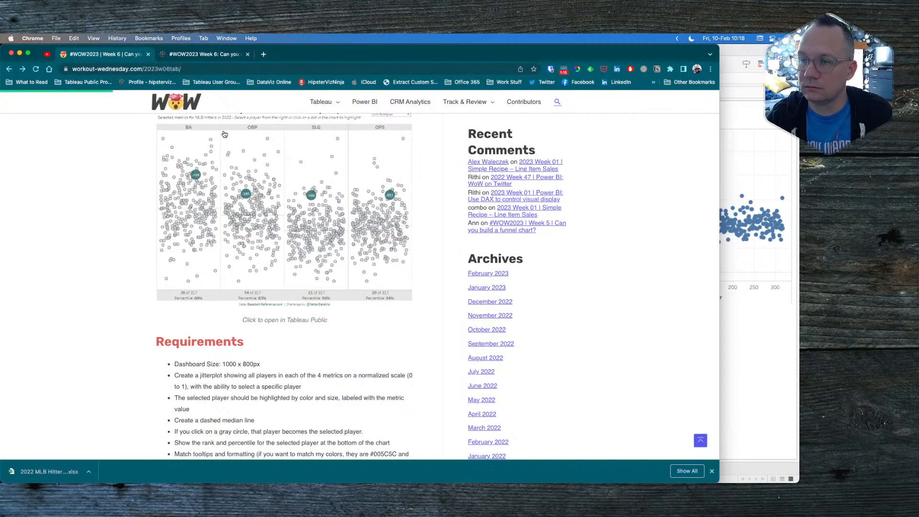
scroll(158, 175, up, 2)
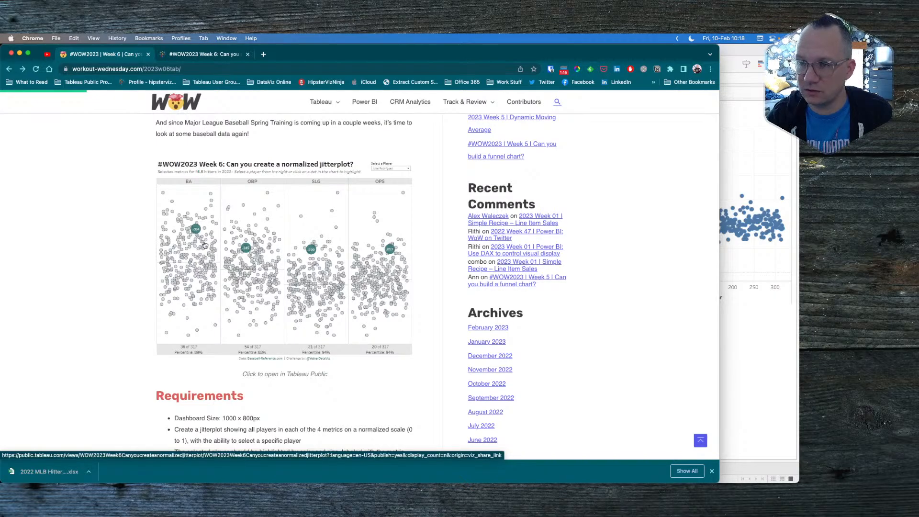
key(super+Tab)
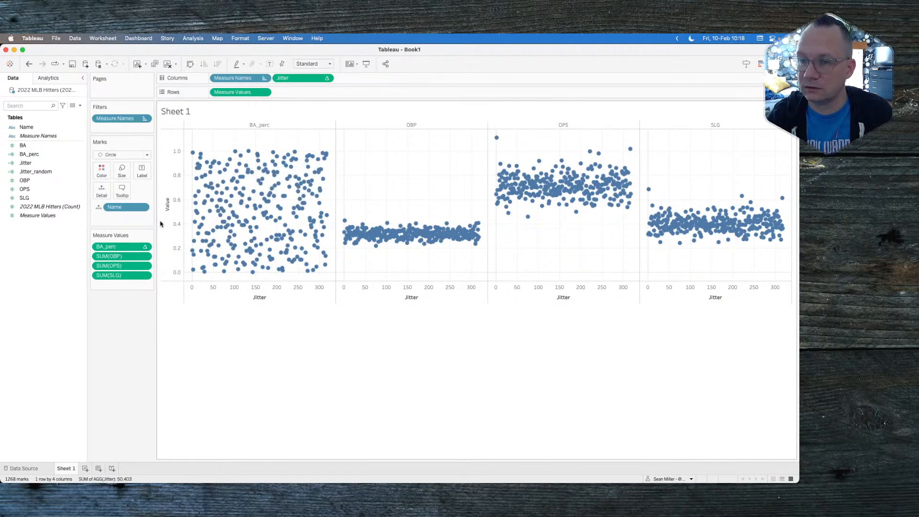
Replace BA_perc with the original BA field as the first of the Measure Values
click(144, 246)
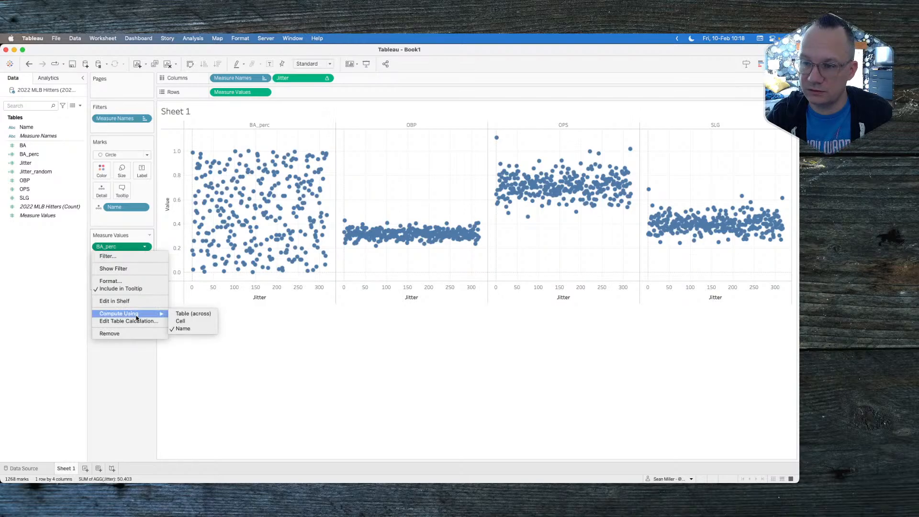
click(188, 314)
drag(23, 145, 128, 247)
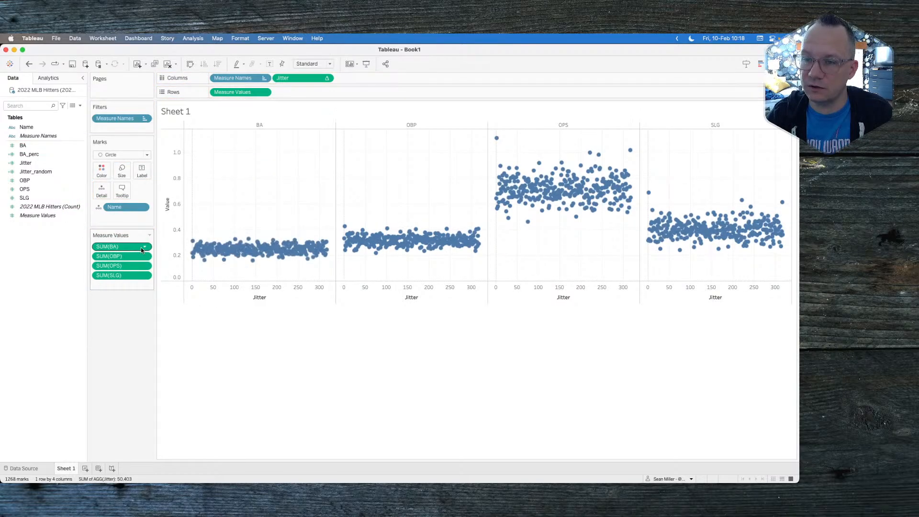
Apply a Percentile quick table calculation to the BA measure and compute it using Name
click(143, 246)
mouse_move(139, 340)
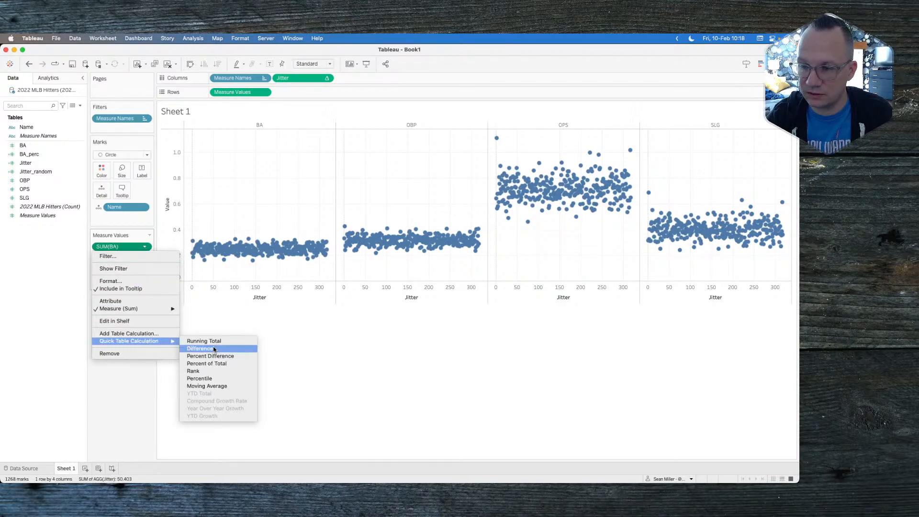
click(215, 378)
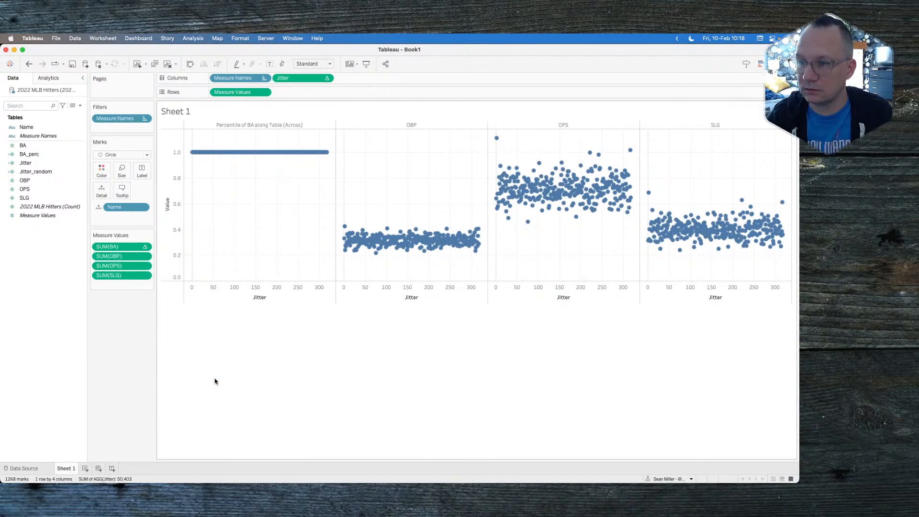
click(145, 246)
mouse_move(139, 333)
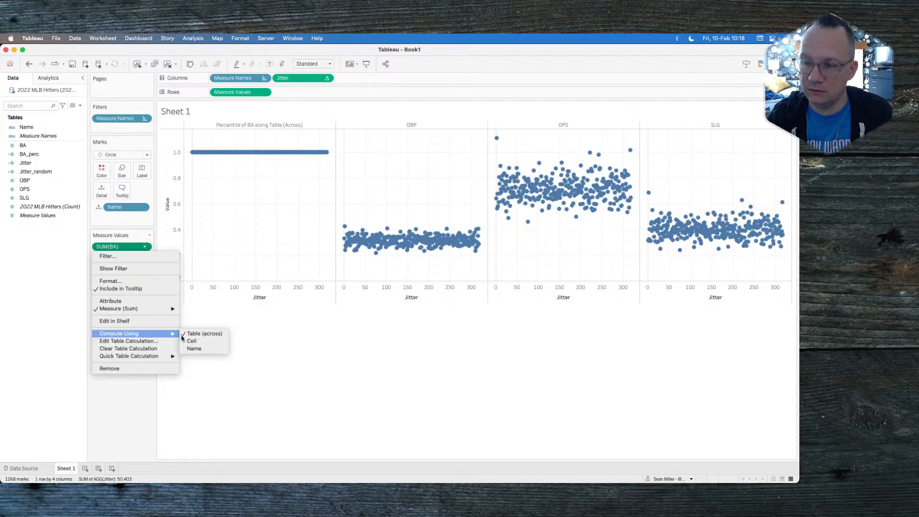
click(198, 348)
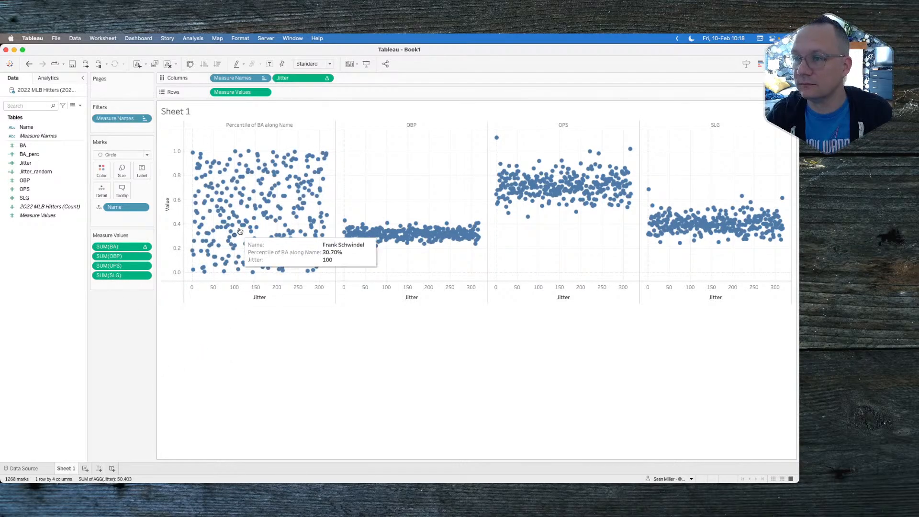
click(143, 249)
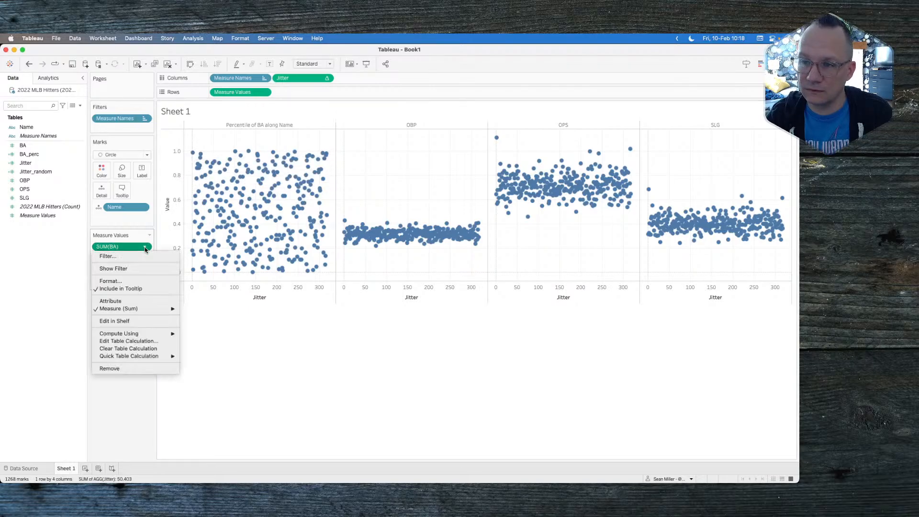
mouse_move(141, 335)
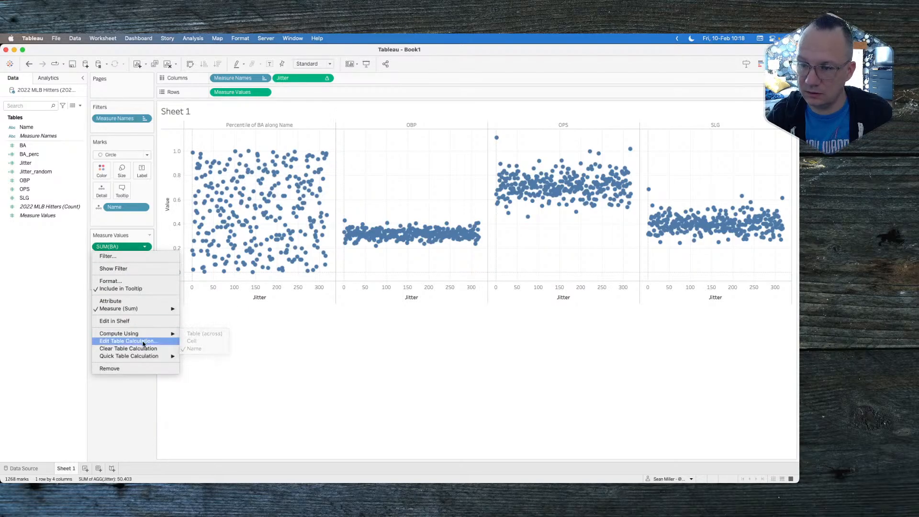
mouse_move(135, 360)
click(236, 327)
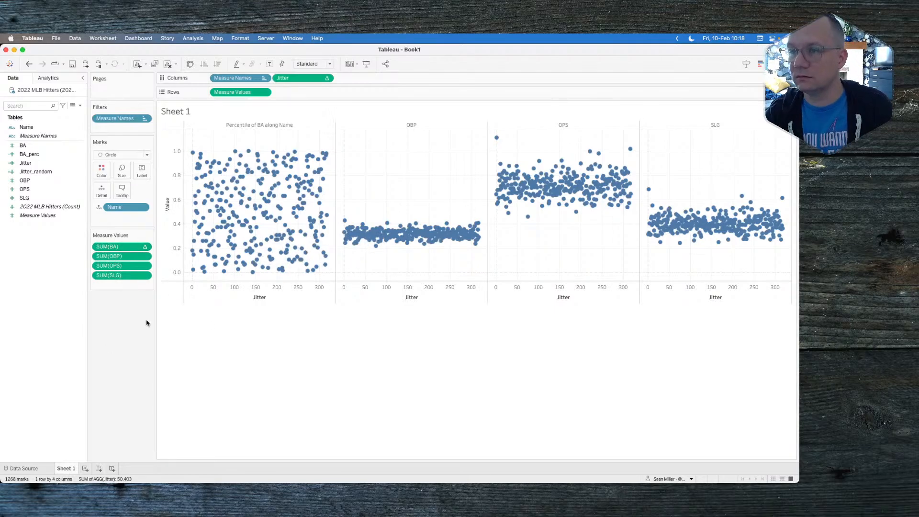
Switch to Chrome and compare the example jitterplot's BA column with the percentile plot, then return to Tableau
key(super+Tab)
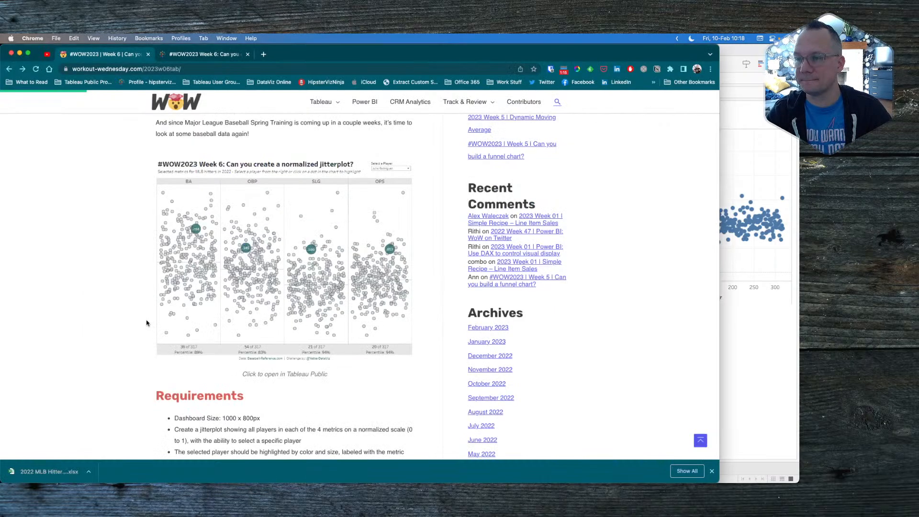
click(175, 266)
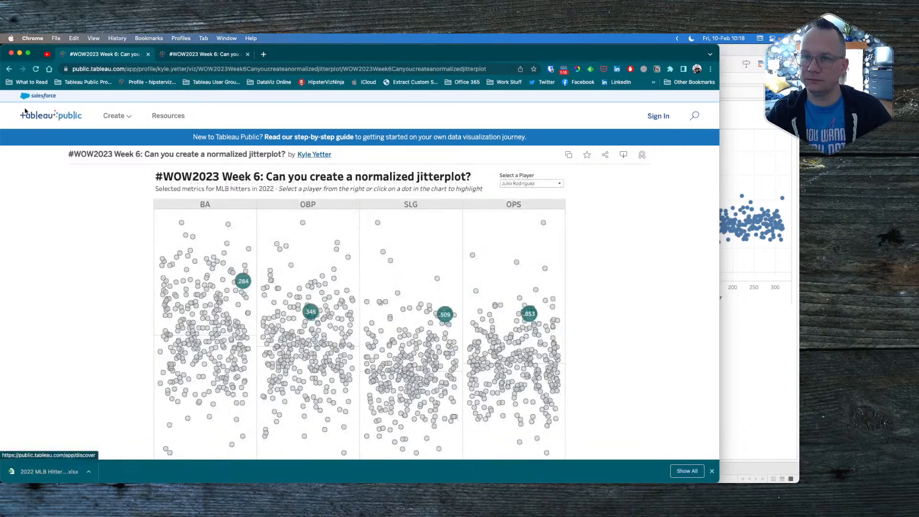
click(9, 69)
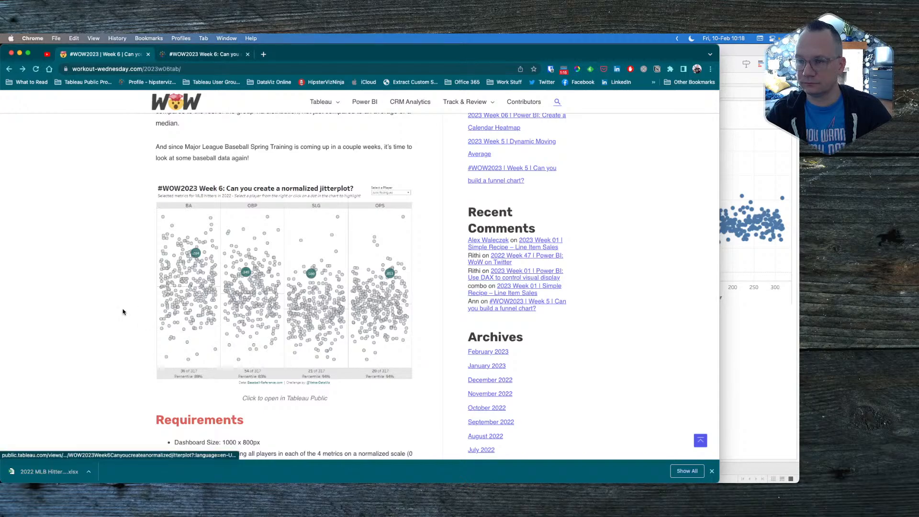
key(super+Tab)
right_click(47, 274)
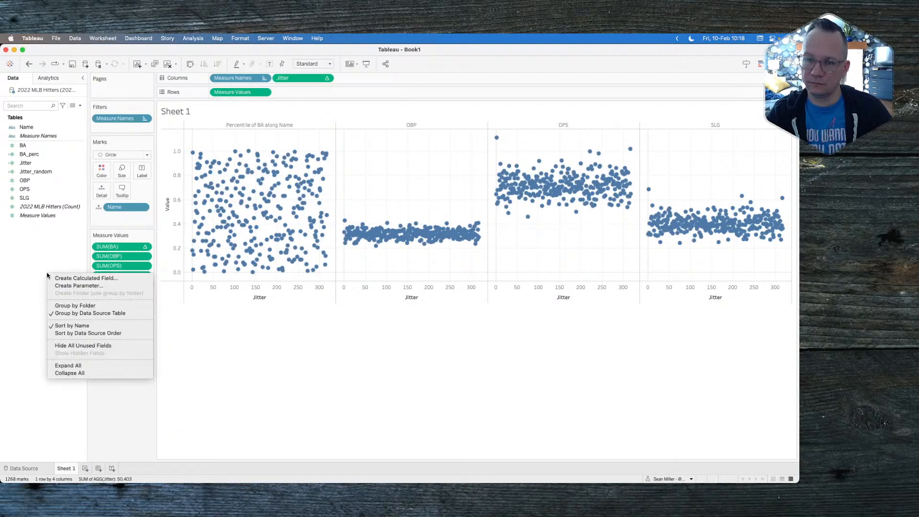
click(47, 253)
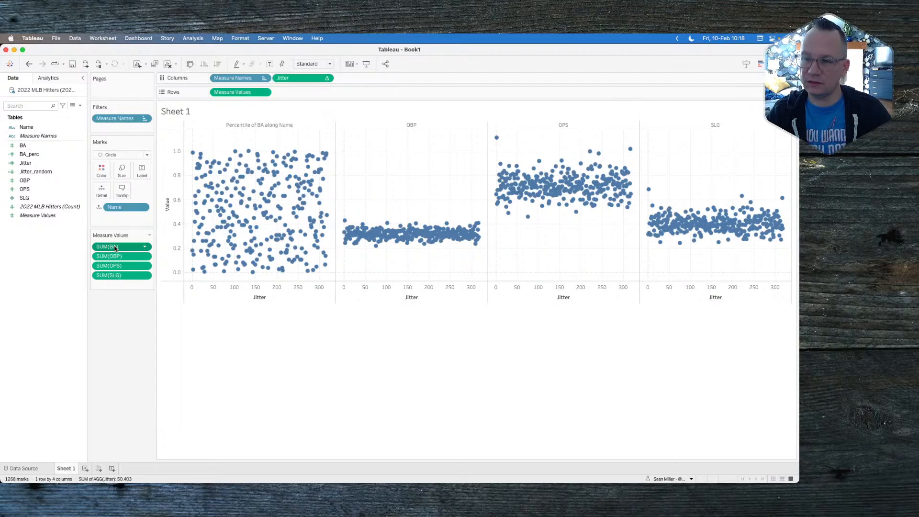
right_click(31, 264)
click(40, 268)
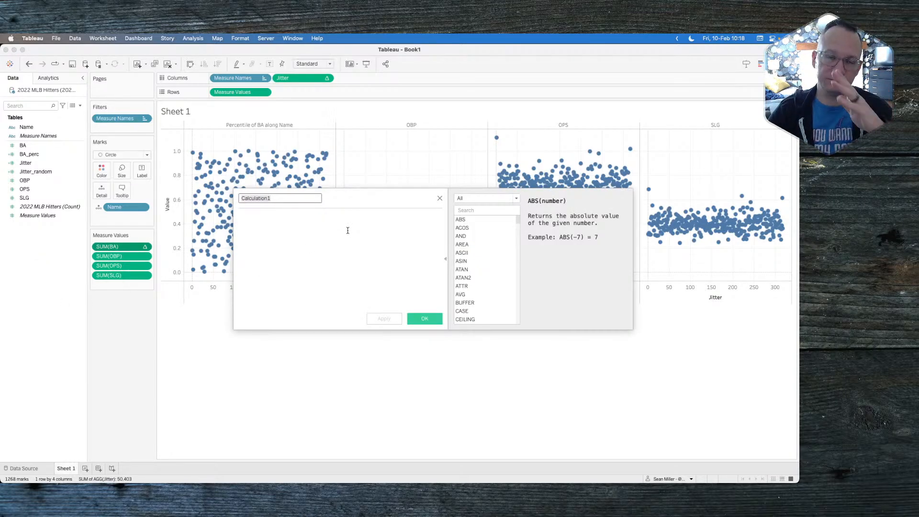
click(439, 199)
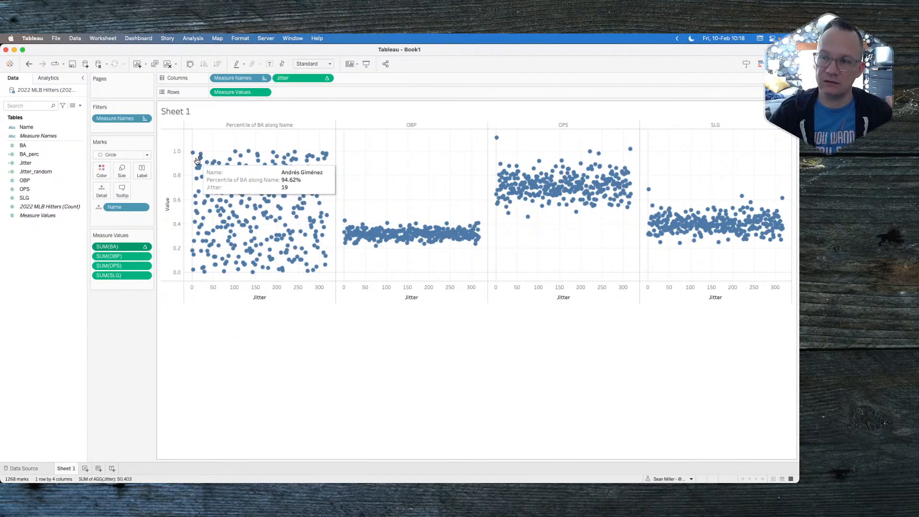
Inspect the highest and lowest points of the BA percentile plot through their tooltips
mouse_move(193, 153)
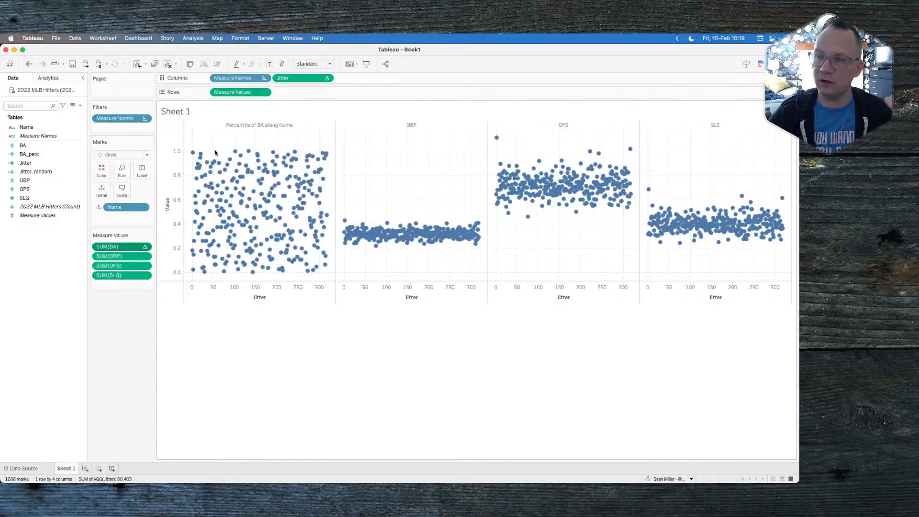
mouse_move(249, 152)
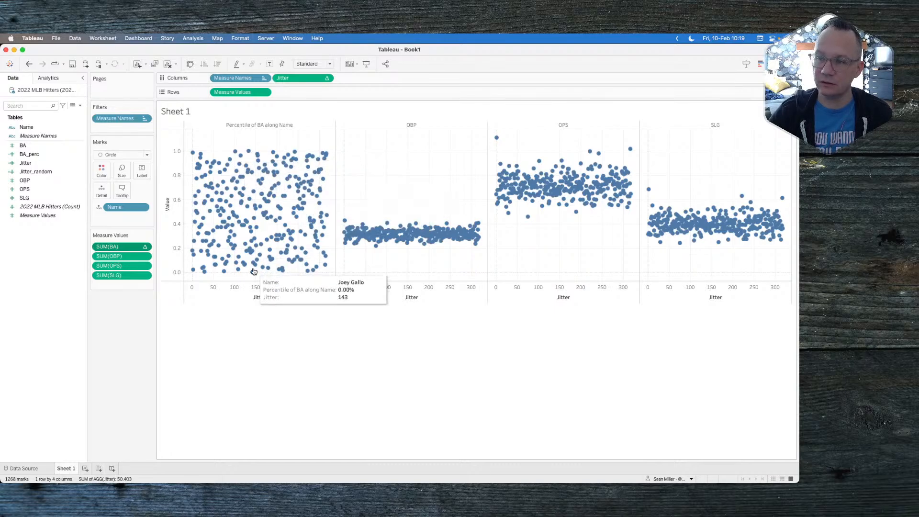
mouse_move(259, 245)
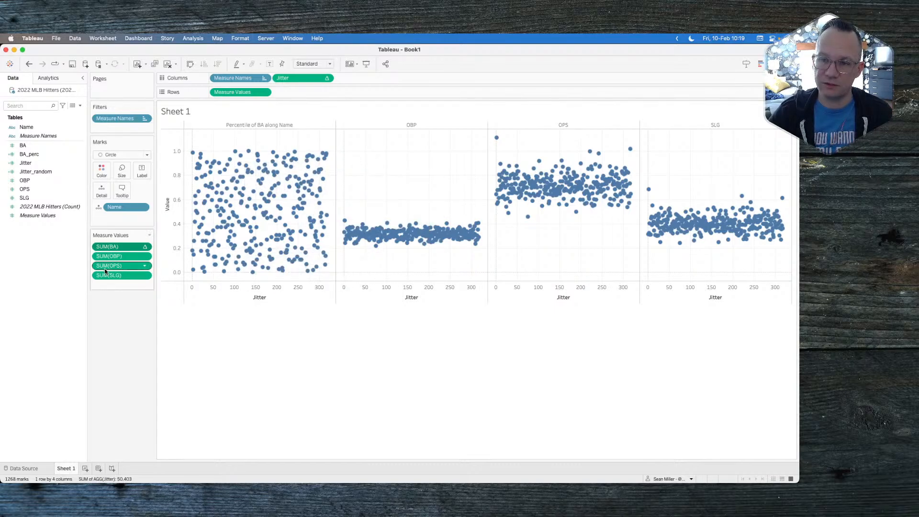
right_click(26, 266)
click(33, 269)
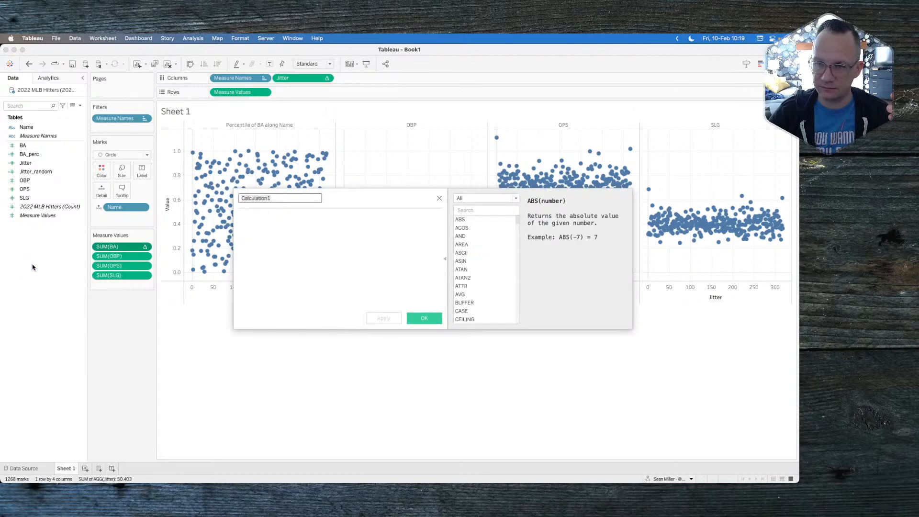
click(338, 233)
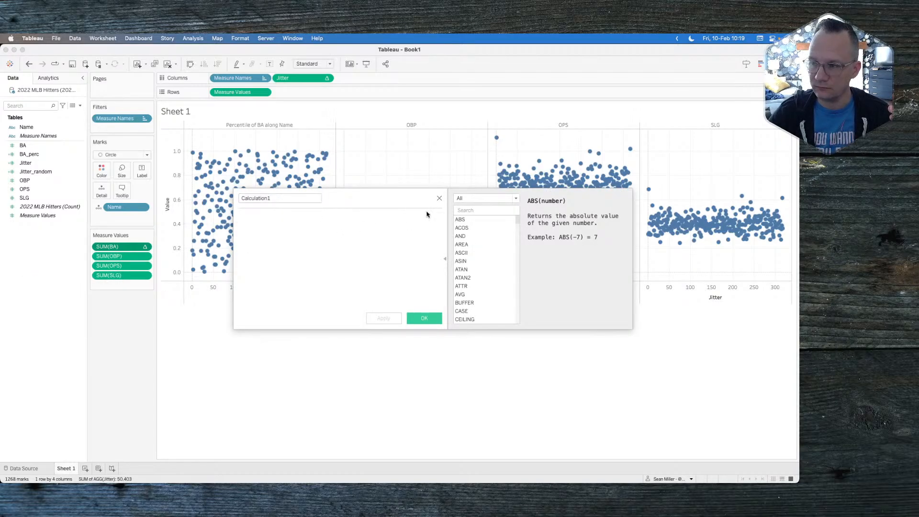
click(439, 199)
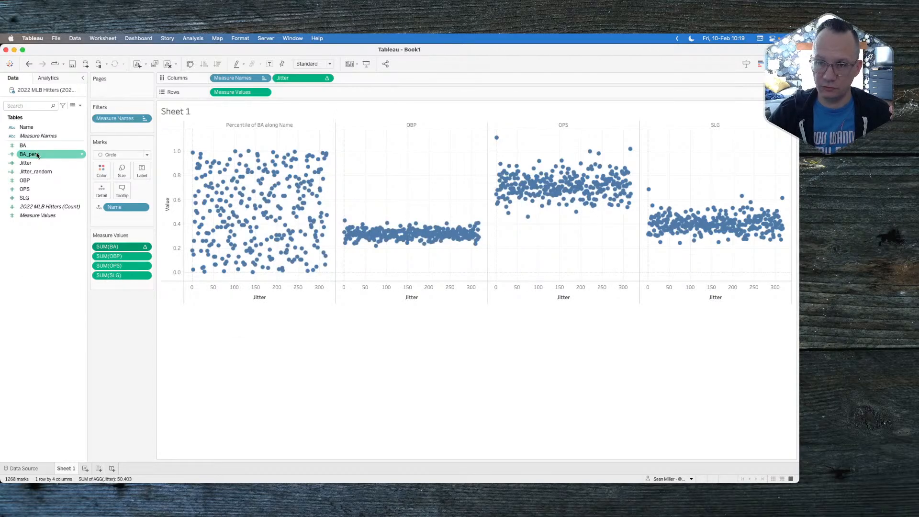
Replace the BA percentile measure with BA_perc as the first of the Measure Values
drag(29, 154, 109, 238)
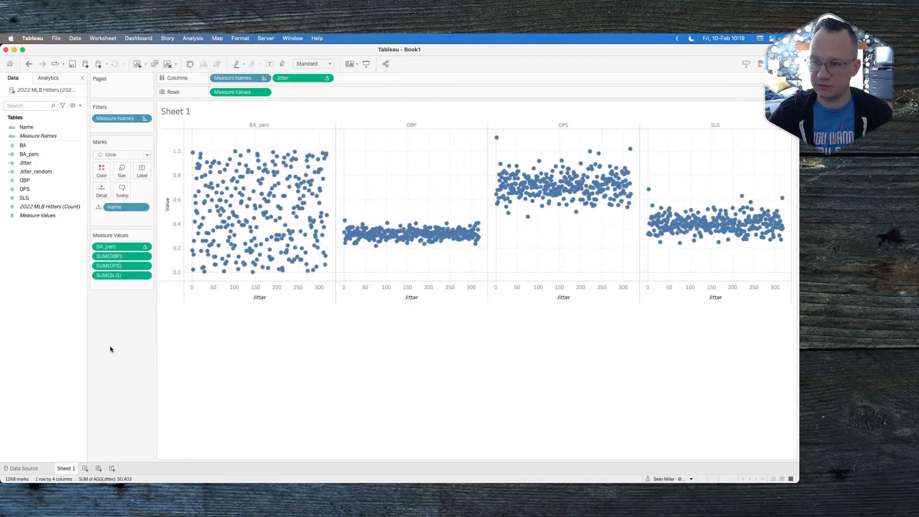
Create a new calculated field and begin its formula with an open parenthesis followed by SUM([BA])
right_click(40, 282)
click(50, 286)
click(280, 227)
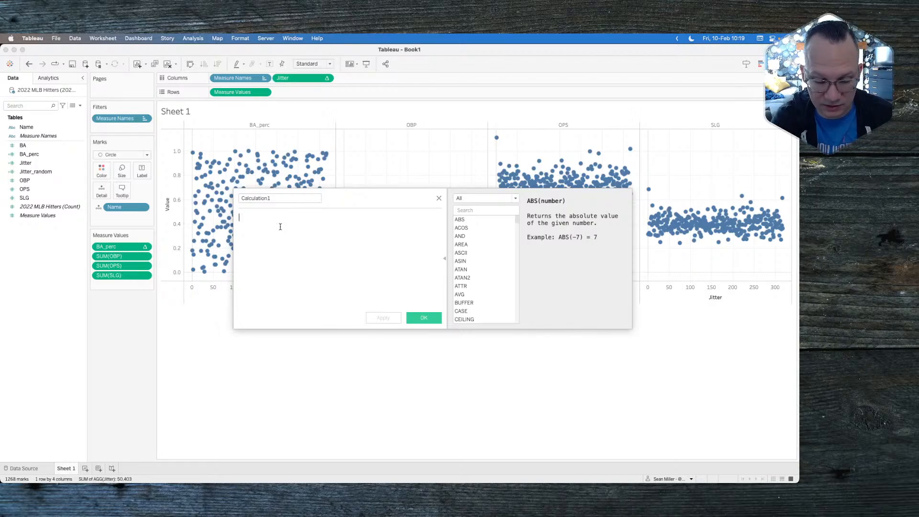
text(()
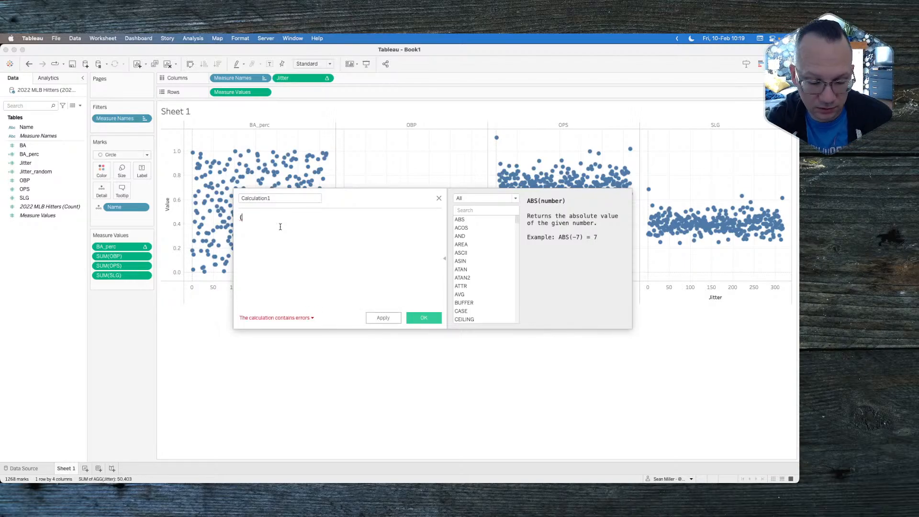
text(sum)
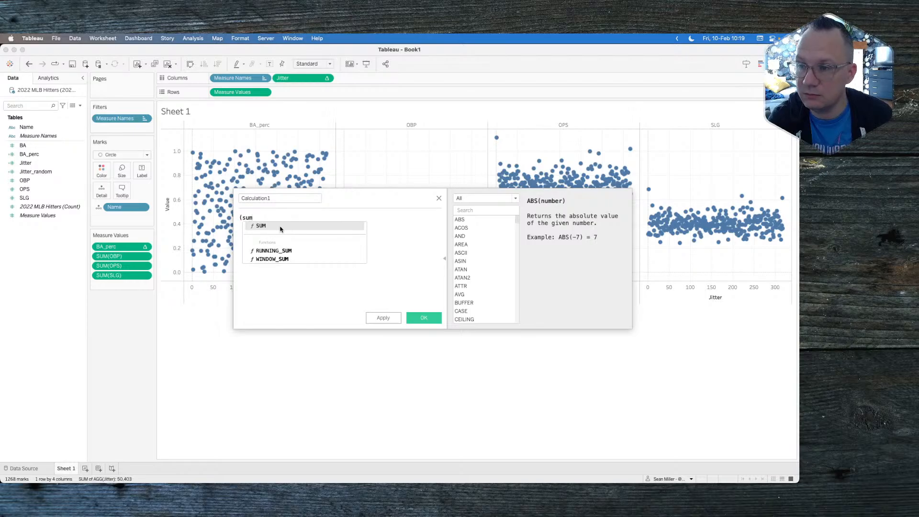
key(Return)
text(ba)
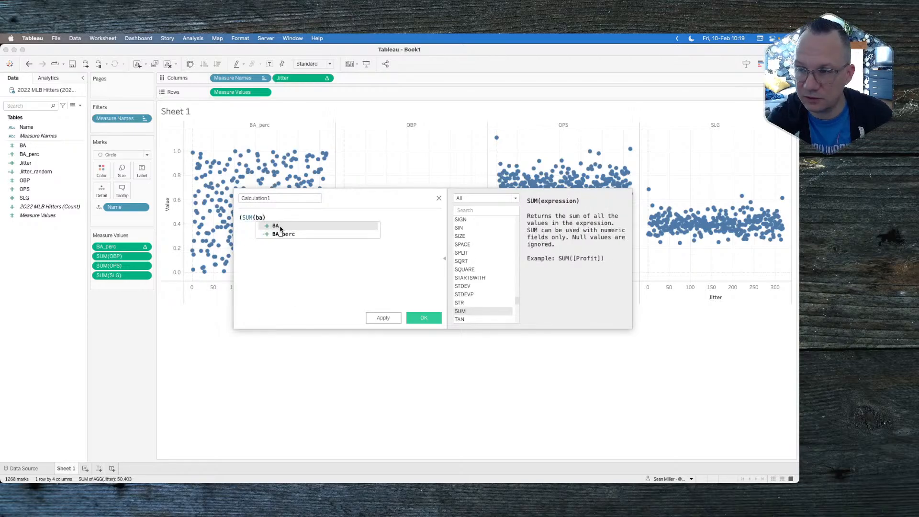
click(281, 227)
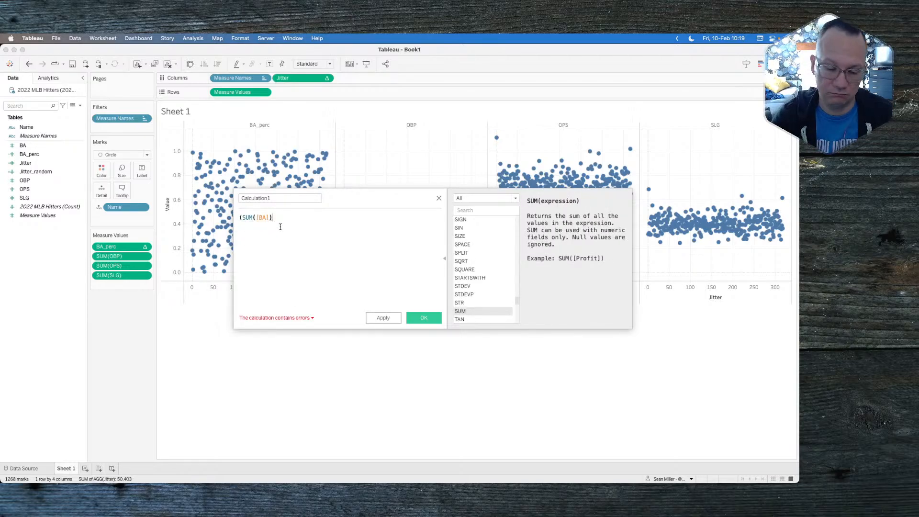
text())
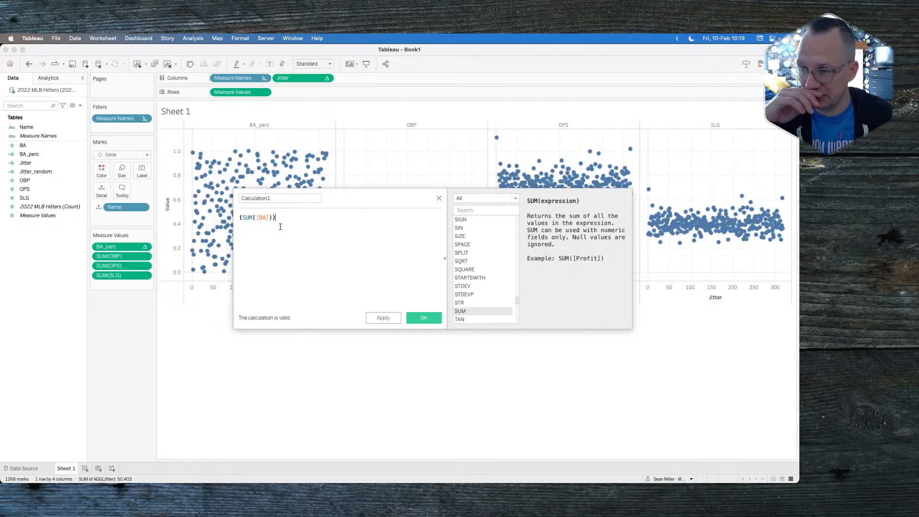
text(-)
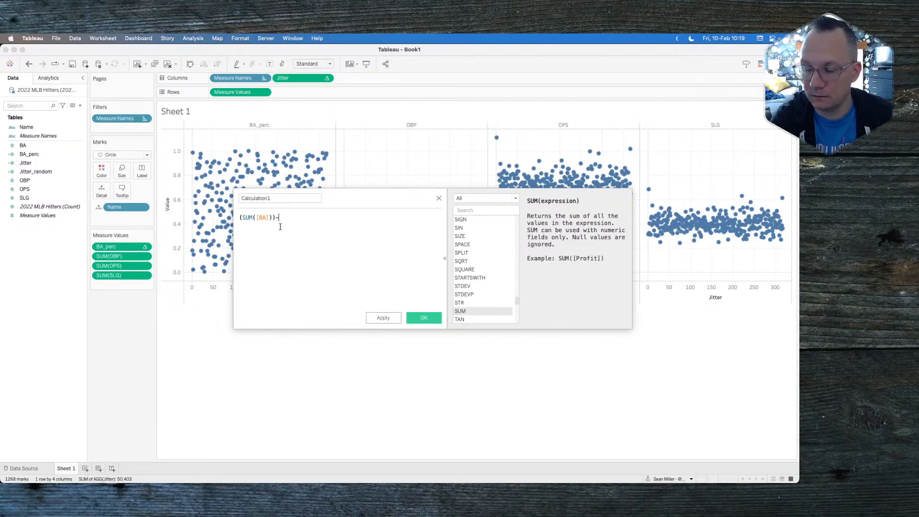
key(BackSpace)
key(BackSpace)
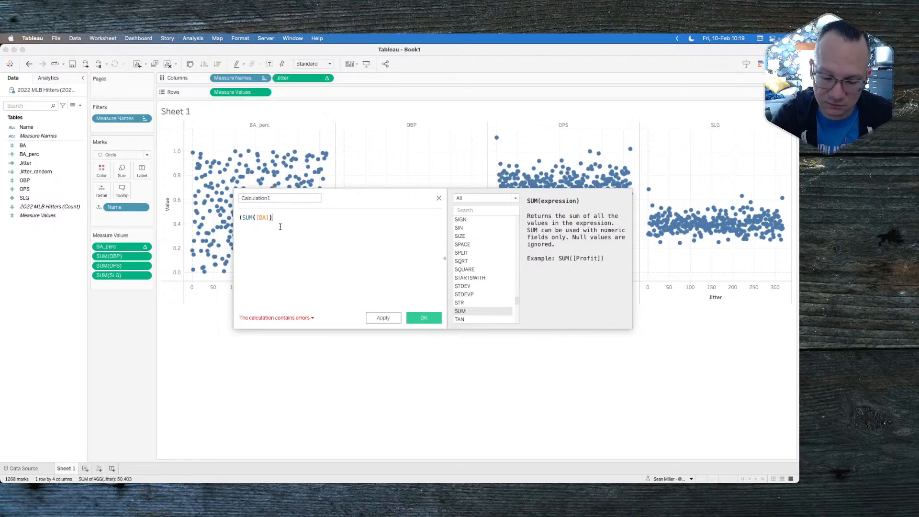
Extend the formula's first line by subtracting WINDOW_MIN(SUM([BA])) from SUM([BA])
text(-window)
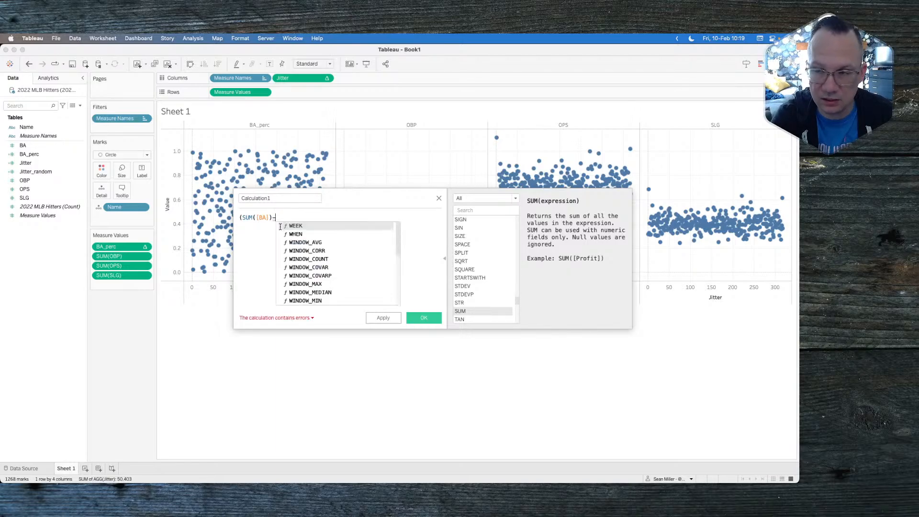
text(_min)
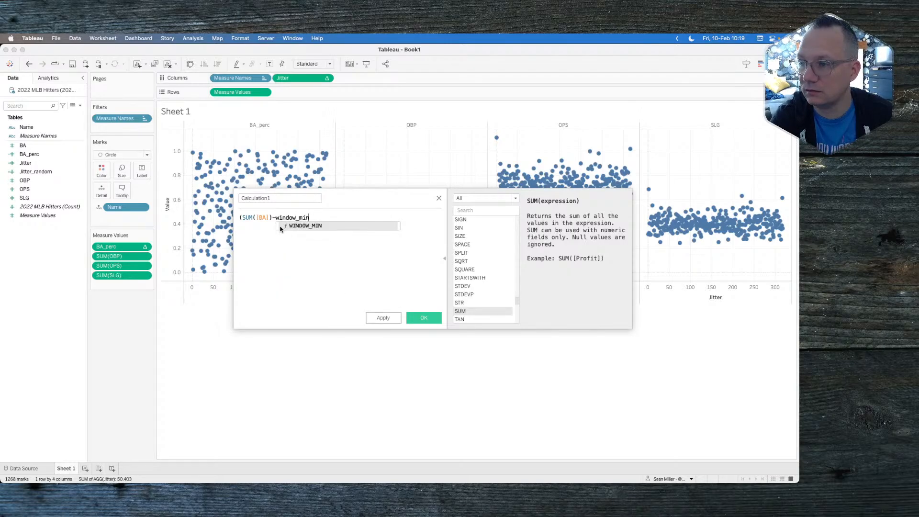
key(Return)
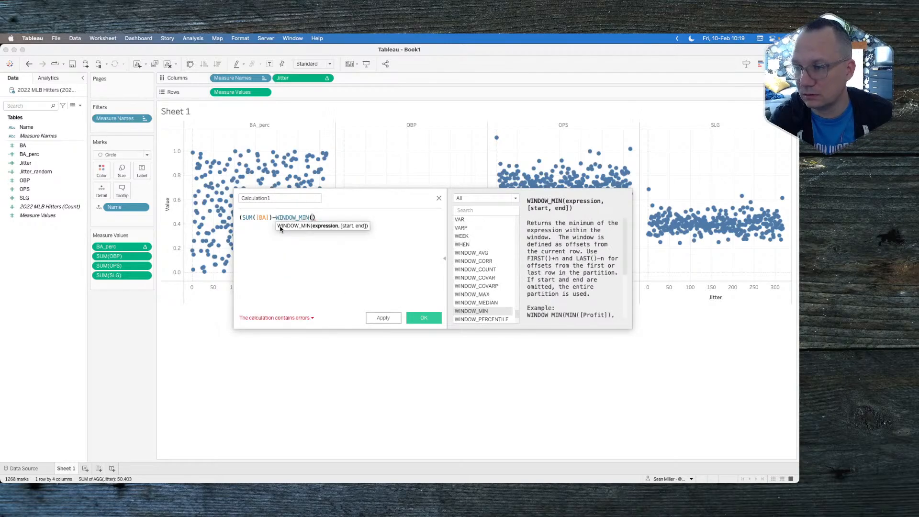
text(min)
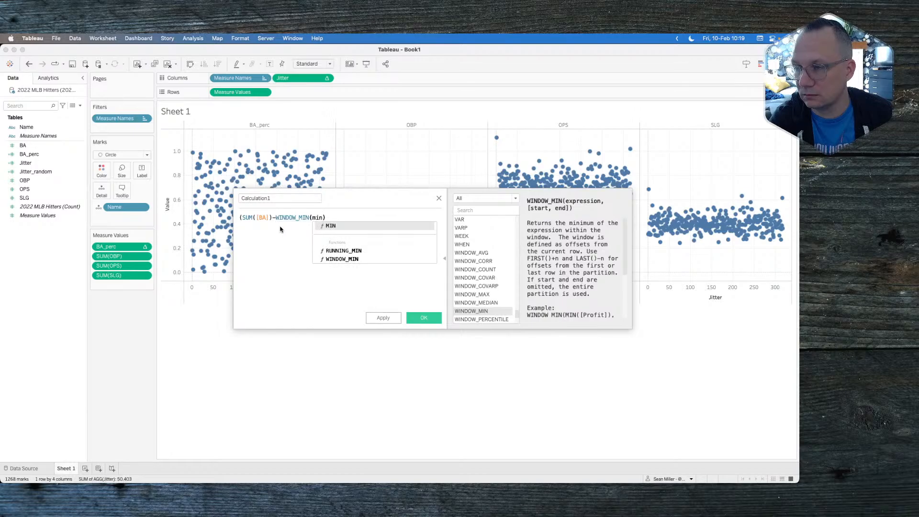
key(BackSpace)
key(BackSpace)
key(BackSpace)
text(sum)
key(Return)
text(ba)
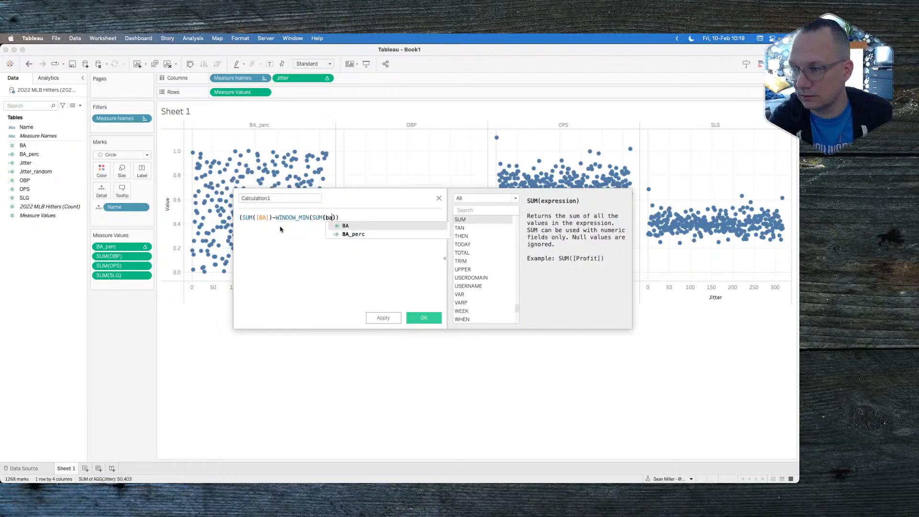
key(Return)
key(Right)
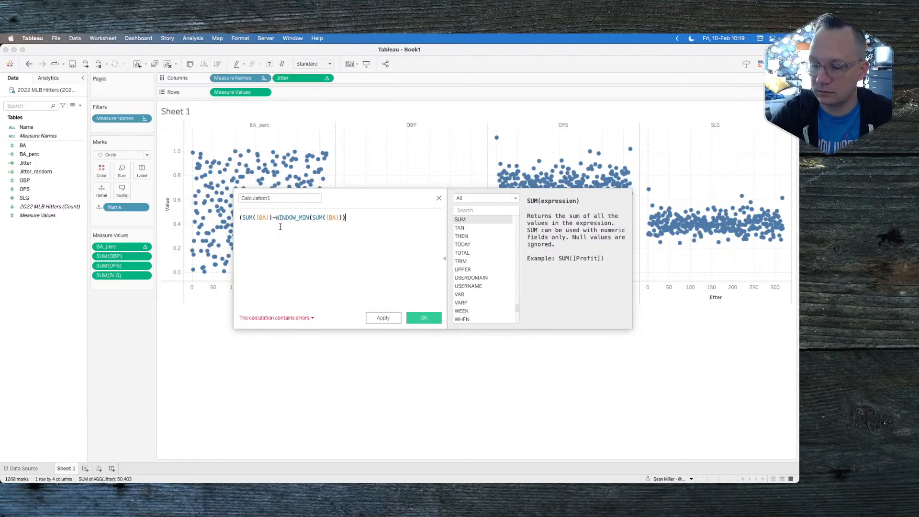
Add a division sign on its own line, then start the denominator with window_max(SUM([BA]) followed by a minus sign
key(Return)
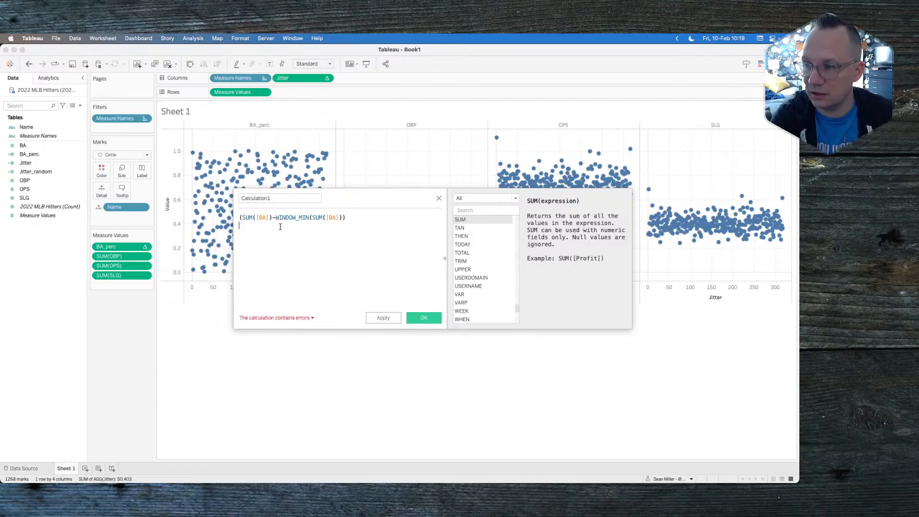
text(.)
key(Return)
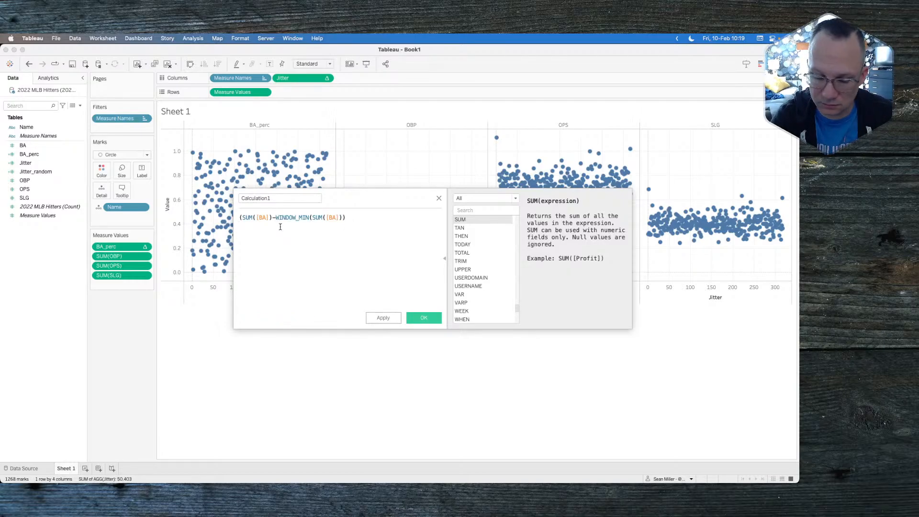
text(wind)
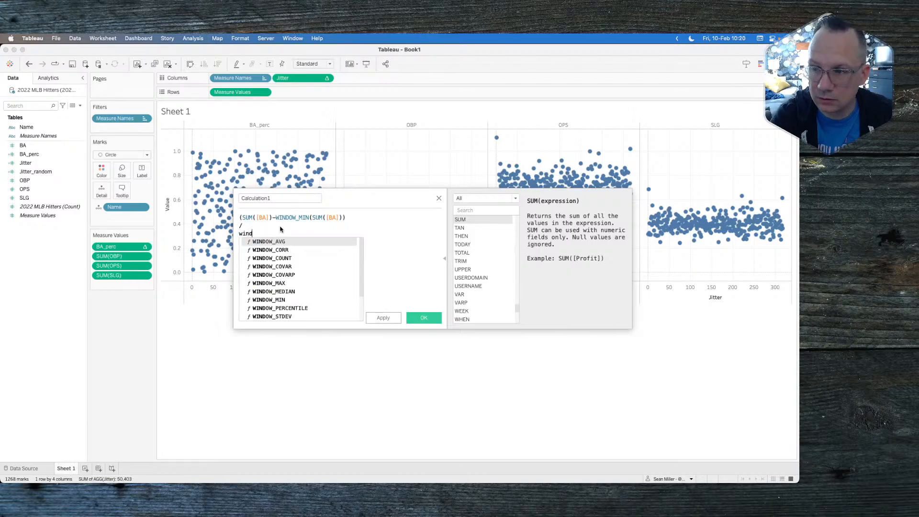
text(ow_max(sum)
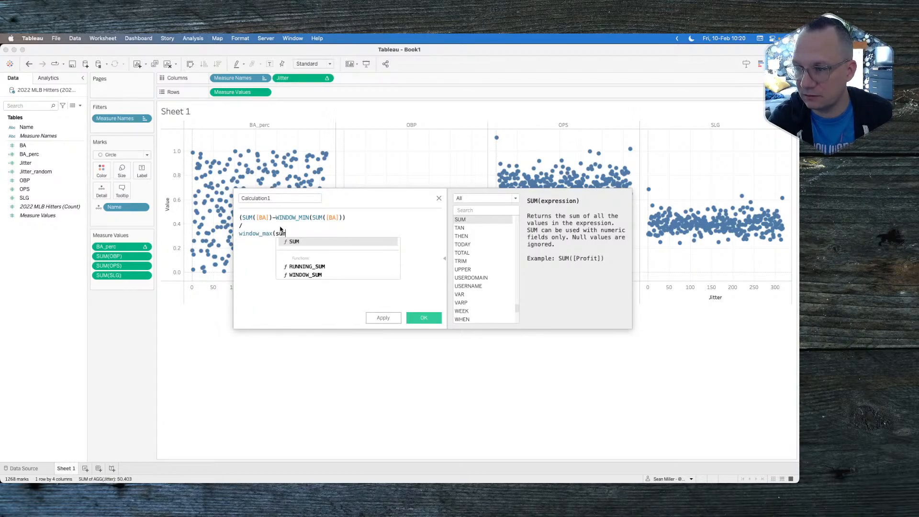
key(Return)
text(ba)
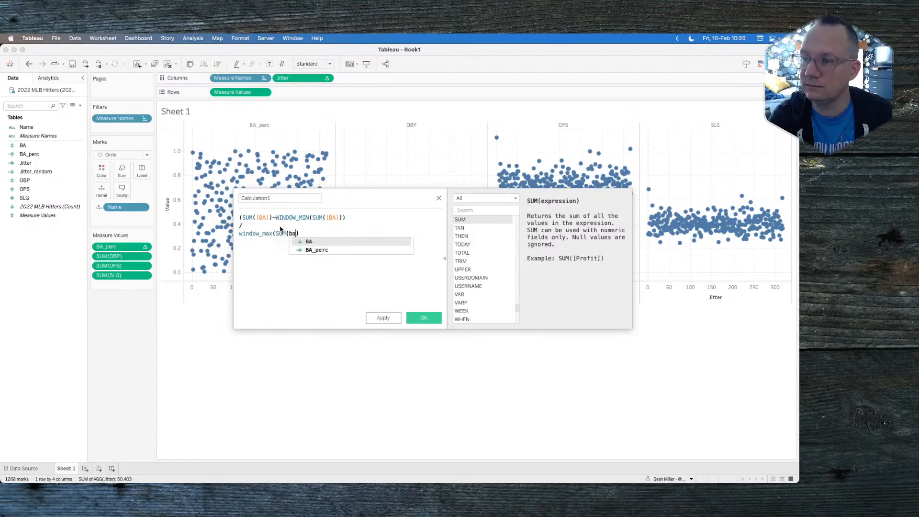
key(Return)
text()-)
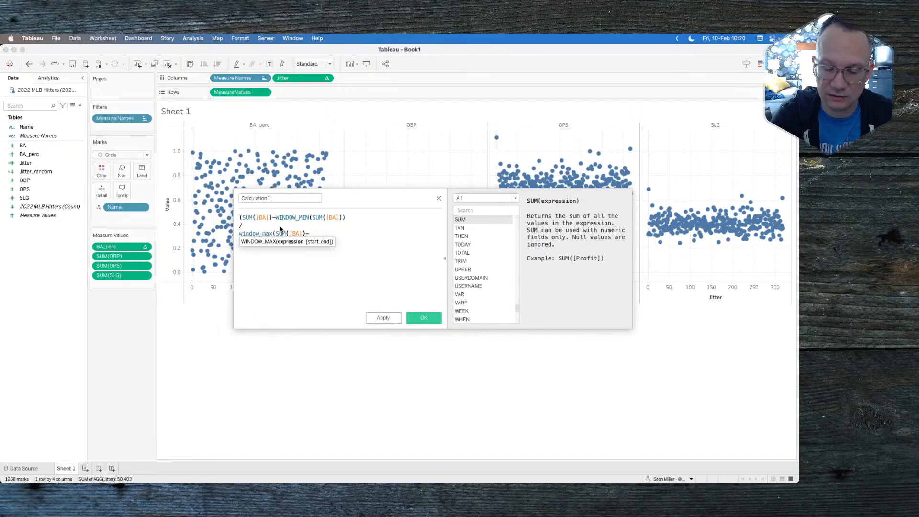
Complete the denominator by subtracting WINDOW_MIN(SUM([BA]))
text(window_min)
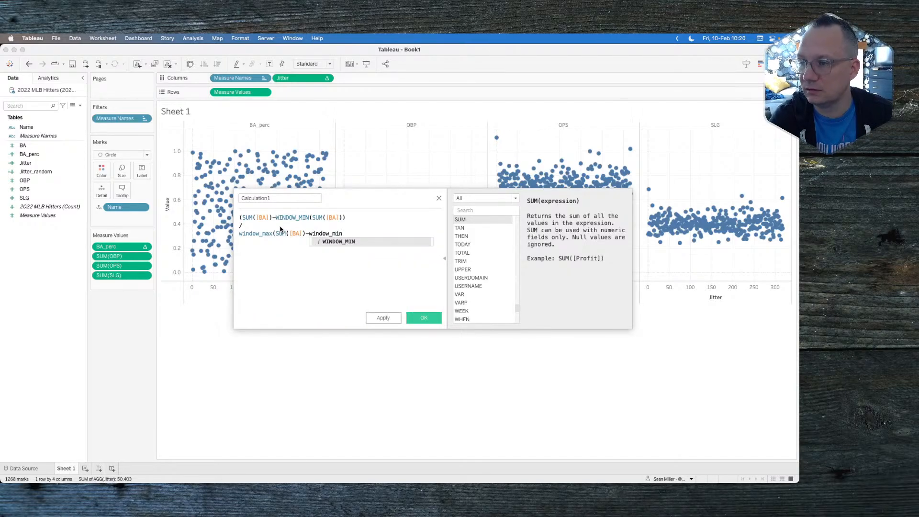
key(Return)
text(sumba)
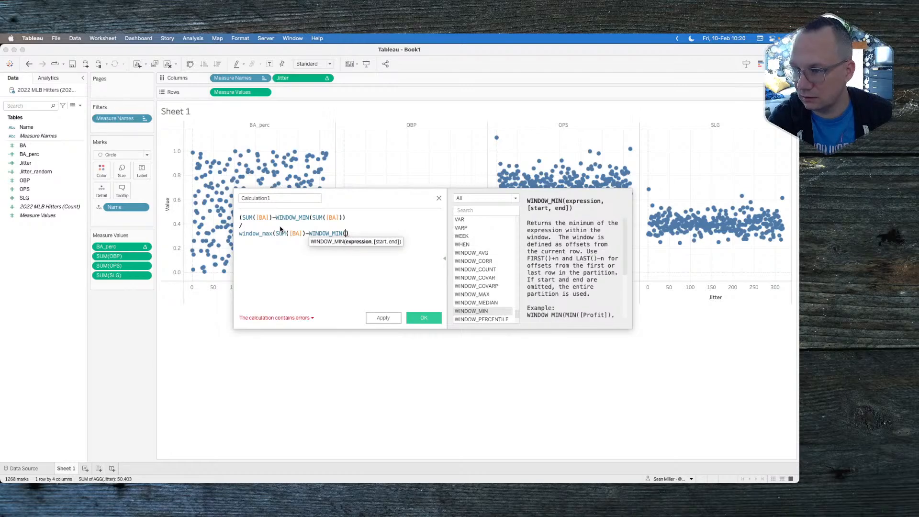
key(BackSpace)
key(BackSpace)
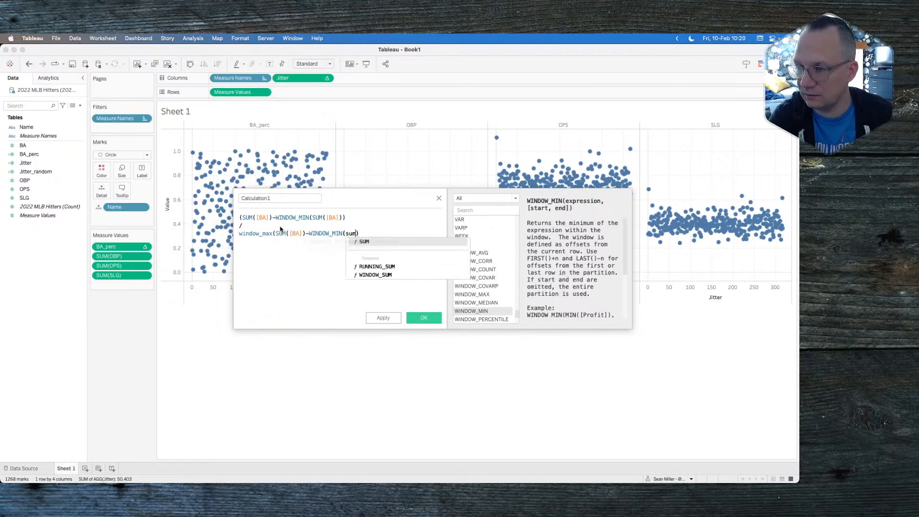
key(Return)
text(ba)
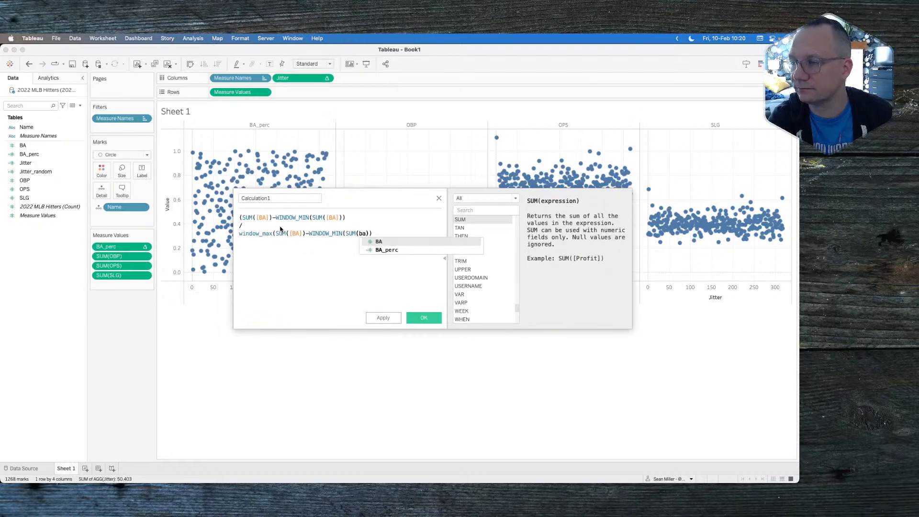
key(Return)
key(Right)
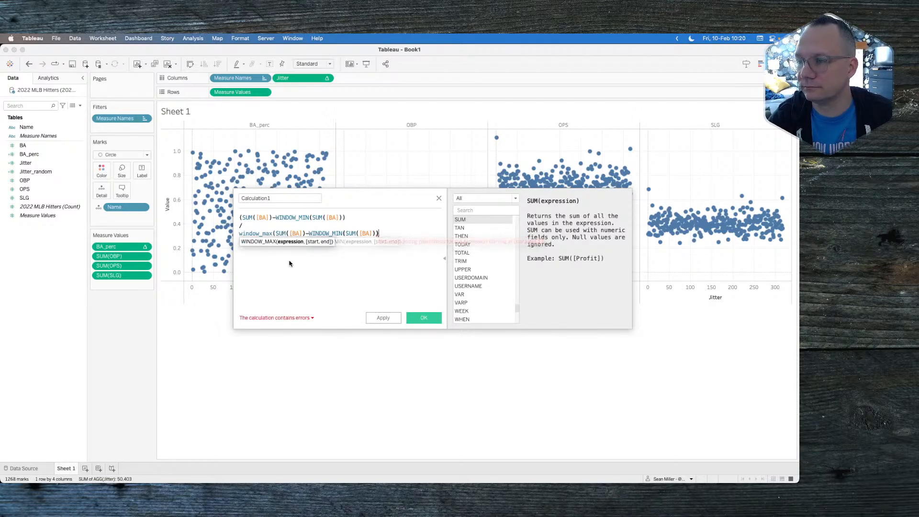
Add the missing closing parentheses after window_max(SUM([BA]) and at the end of the numerator, and apply the calculation
click(354, 271)
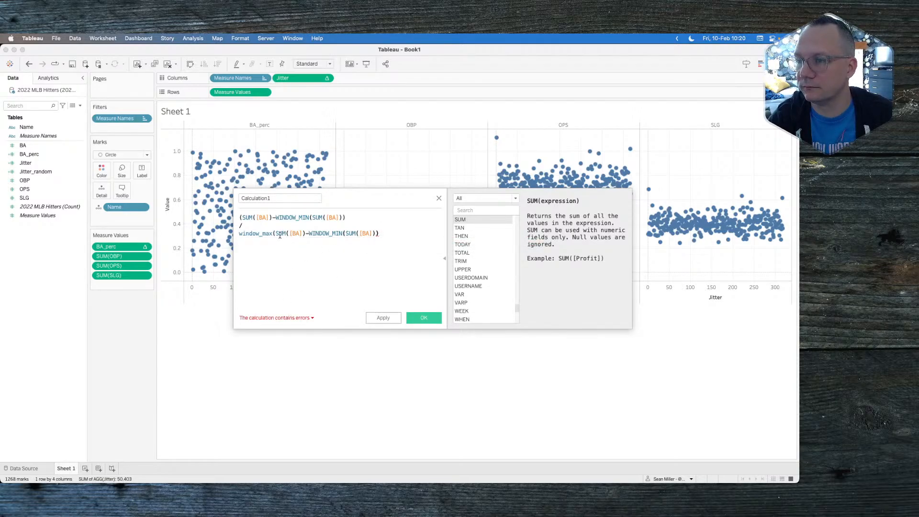
click(305, 234)
text())
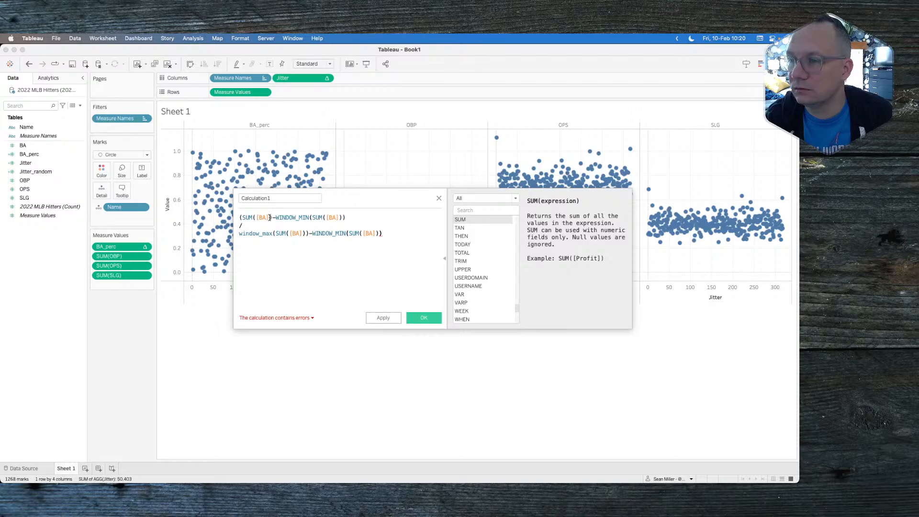
click(349, 217)
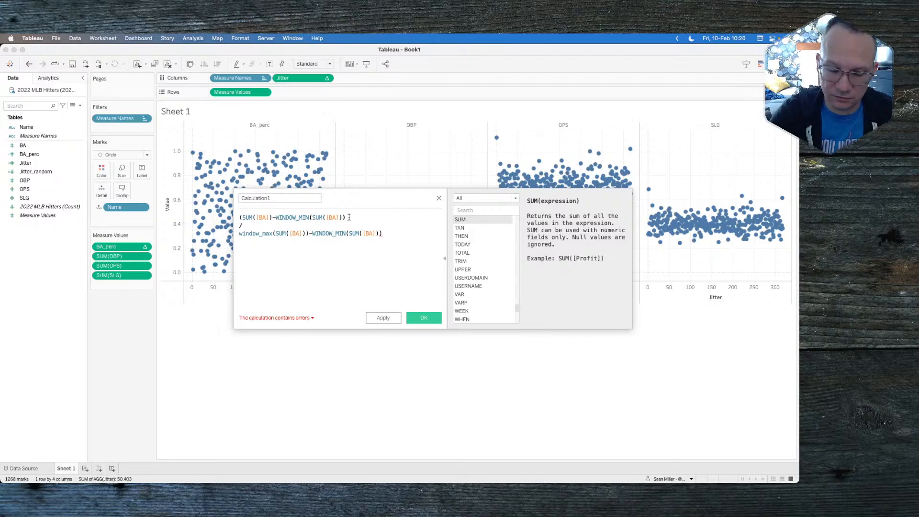
text())
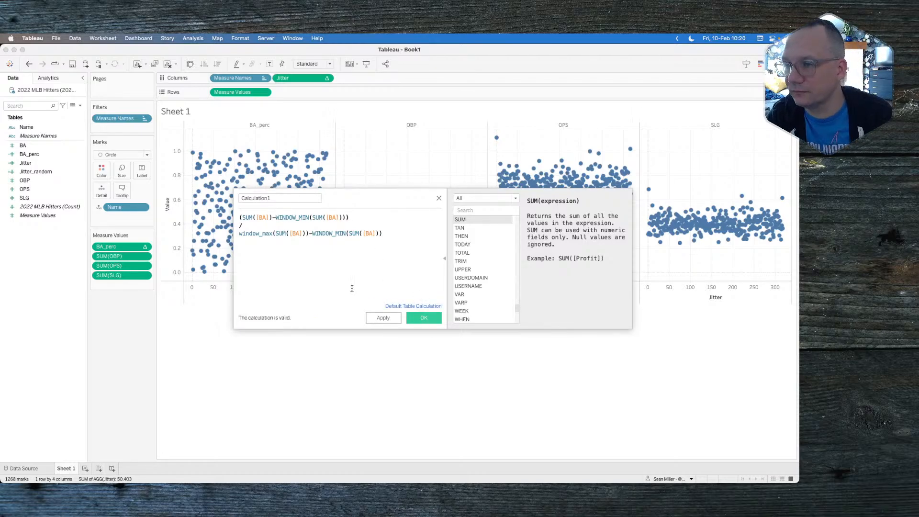
click(387, 318)
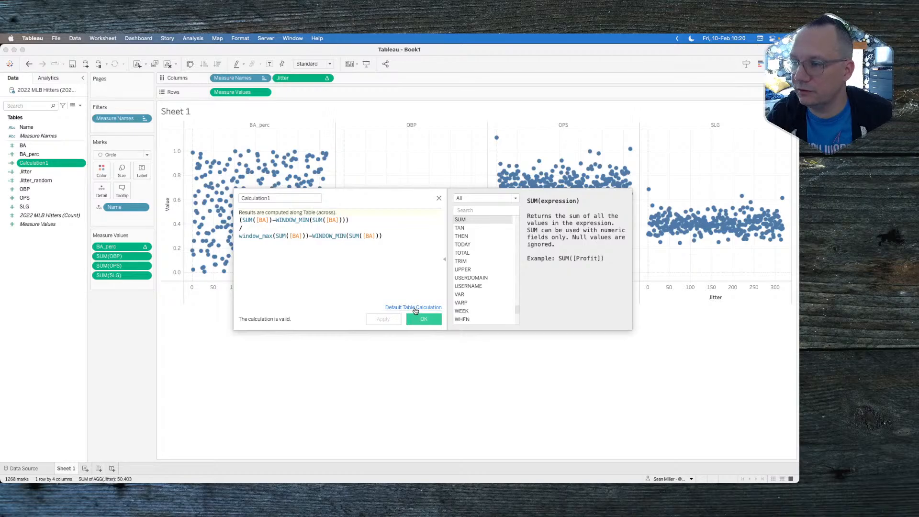
Set the calculation's default table calculation to compute using Name, save it, and add Calculation1 as the first of the Measure Values
click(414, 307)
click(445, 229)
click(436, 236)
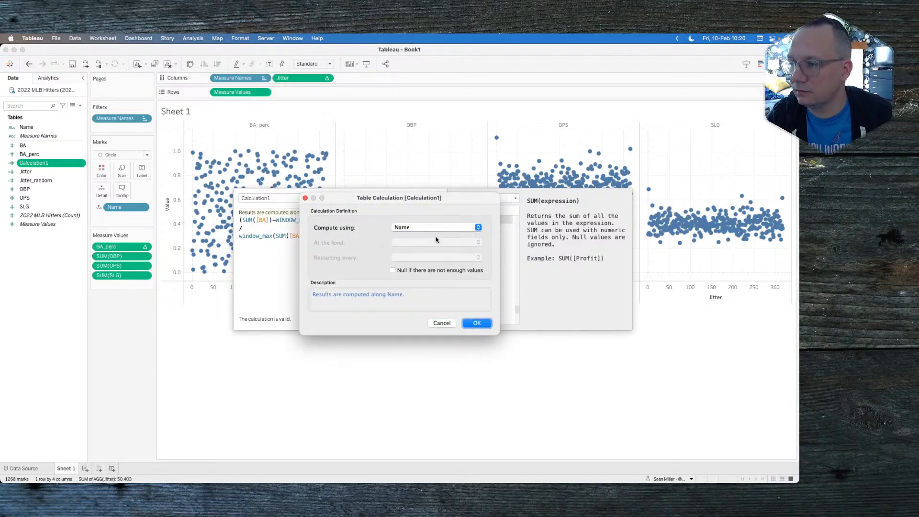
click(475, 323)
click(428, 320)
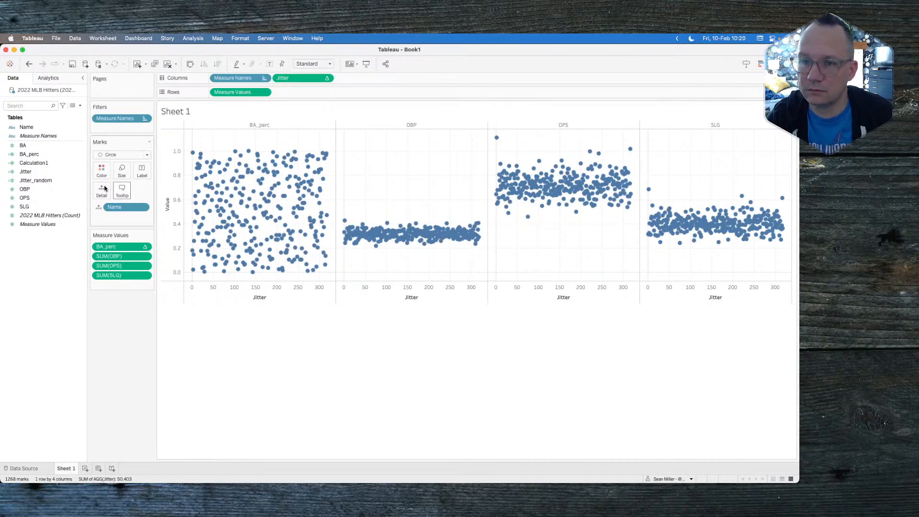
drag(34, 164, 109, 245)
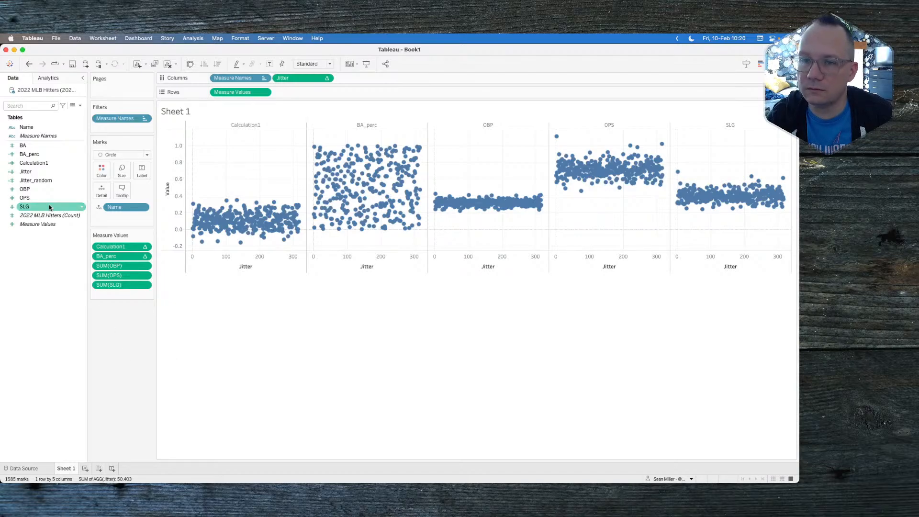
Reopen Calculation1 and try WINDOW_MAX in place of WINDOW_MIN in the numerator
right_click(46, 162)
click(65, 198)
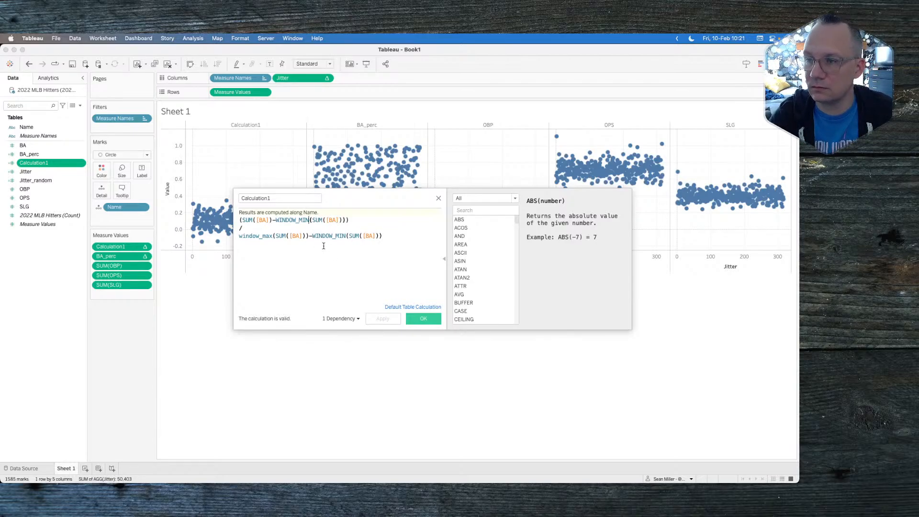
key(BackSpace)
key(BackSpace)
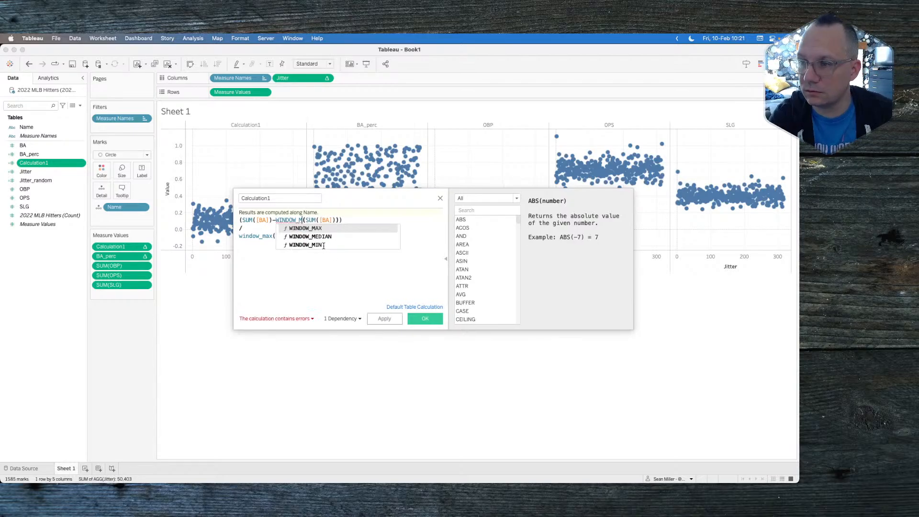
text(ax)
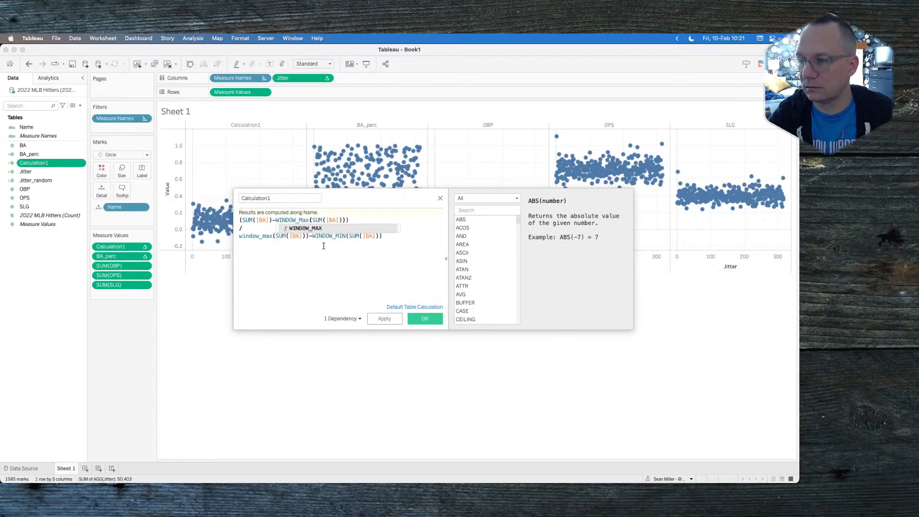
click(383, 318)
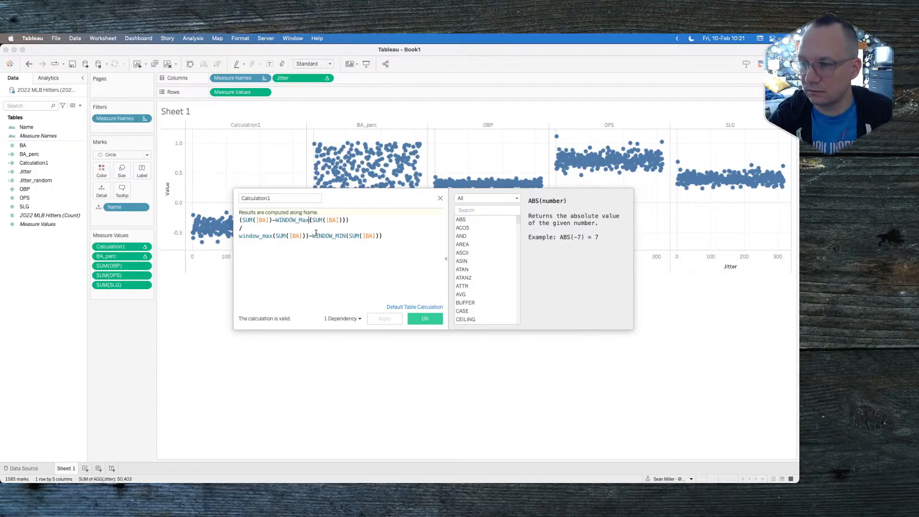
Restore WINDOW_MIN in the numerator of Calculation1 and save the calculation
key(BackSpace)
key(BackSpace)
text(min)
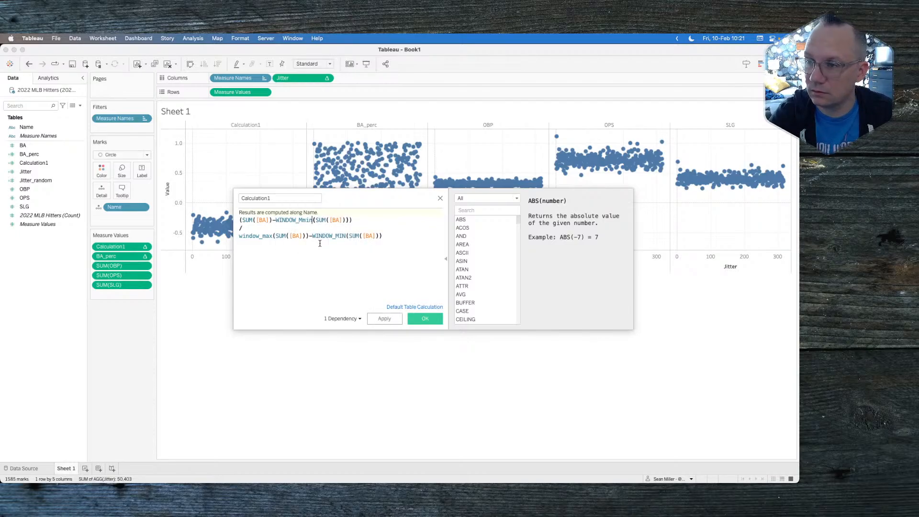
key(BackSpace)
key(BackSpace)
key(BackSpace)
text(in)
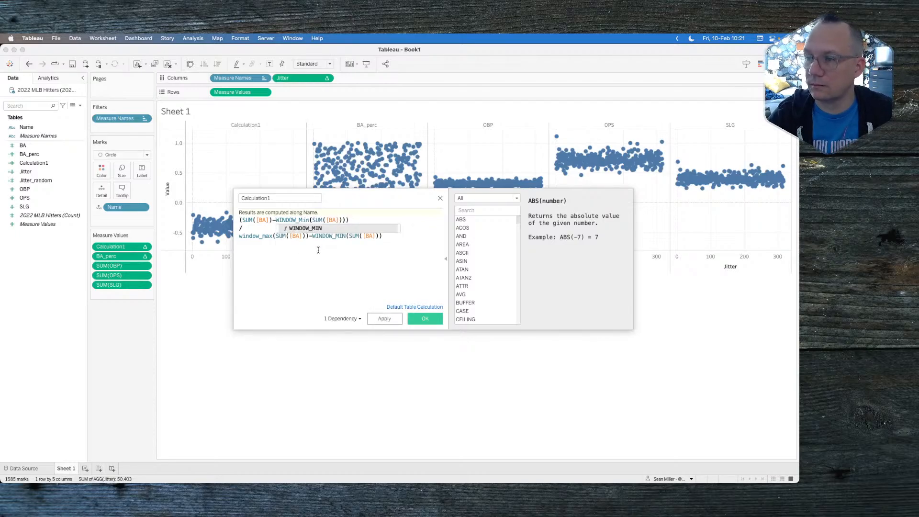
click(384, 318)
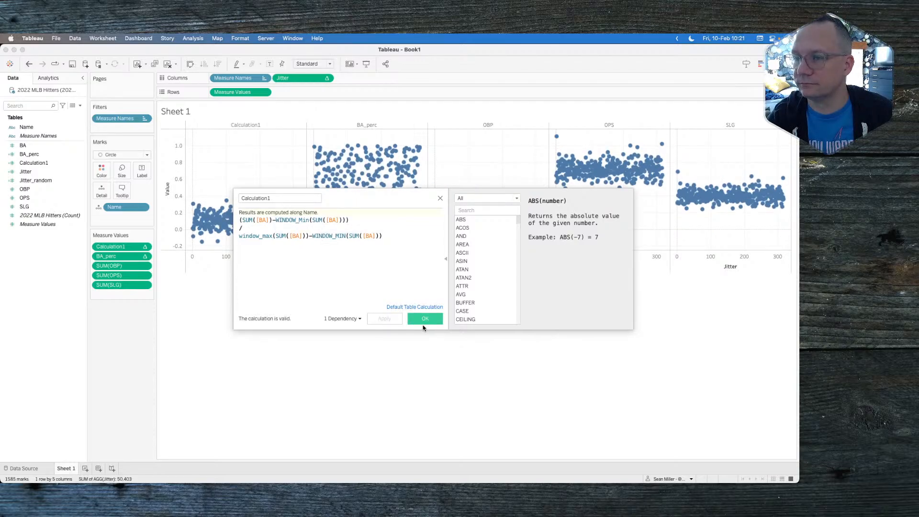
click(424, 318)
Switch between Chrome and Tableau to compare the example jitterplot's BA column with the Calculation1 plot
key(super+Tab)
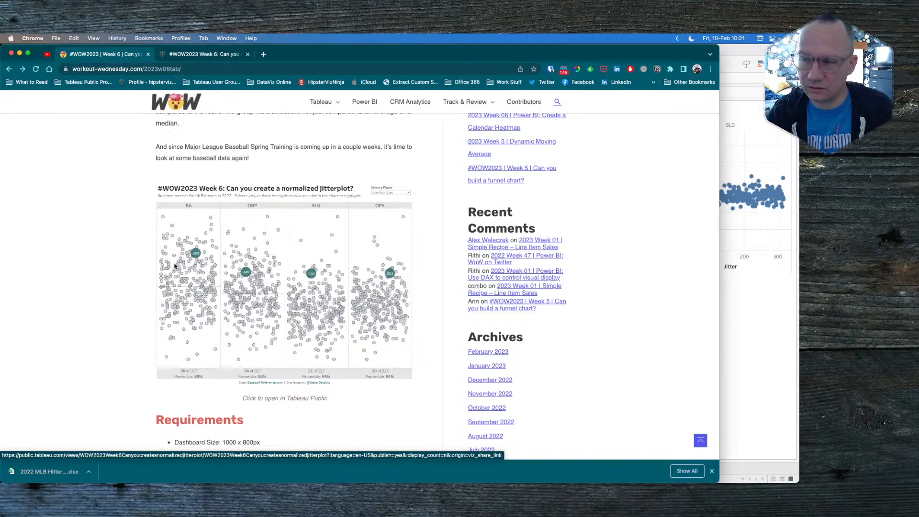
key(super+Tab)
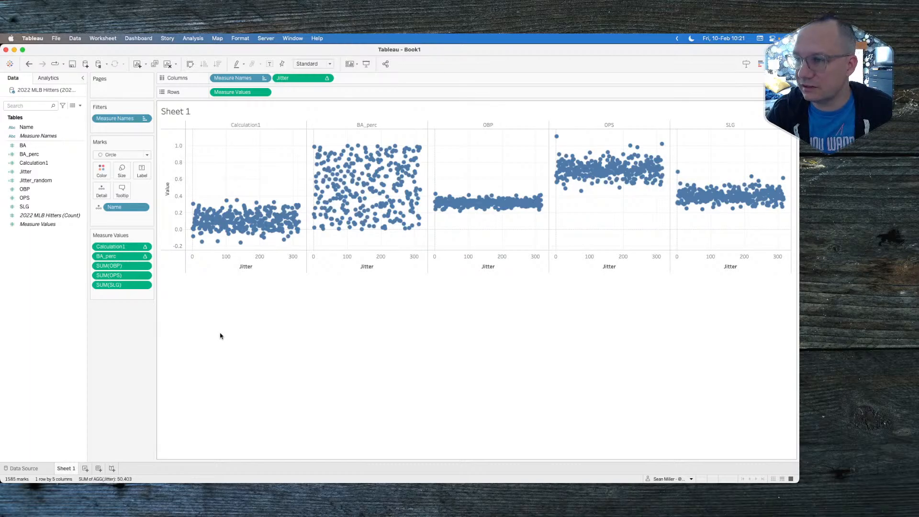
key(super+Tab)
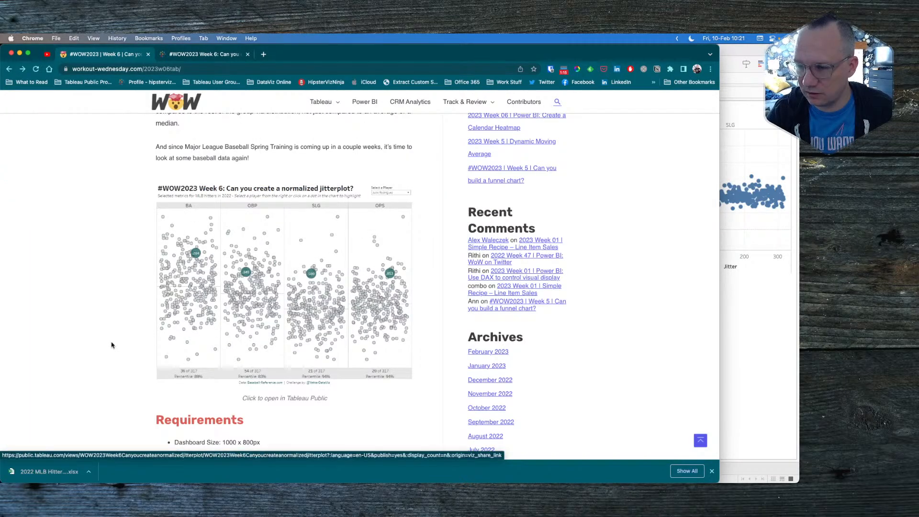
Review the challenge page's requirements for the normalized scale and the example image, and switch back to Tableau
scroll(112, 344, down, 3)
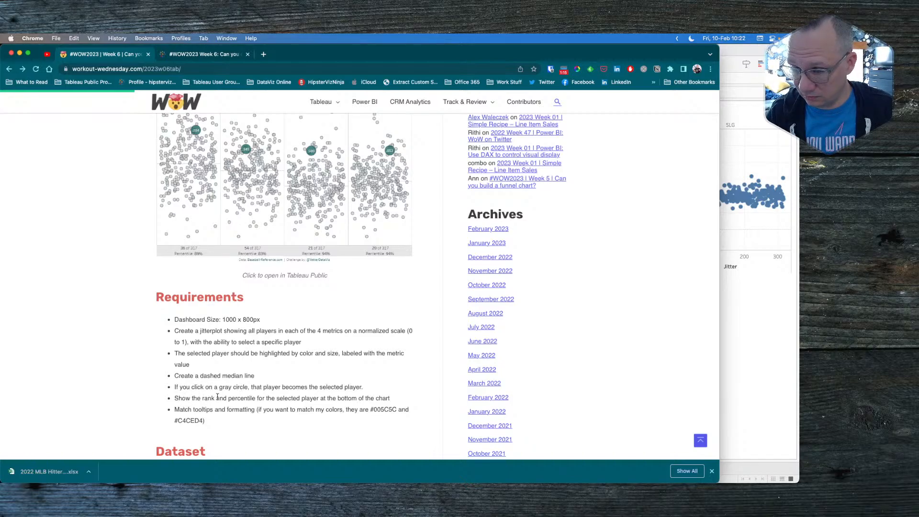
scroll(209, 383, down, 1)
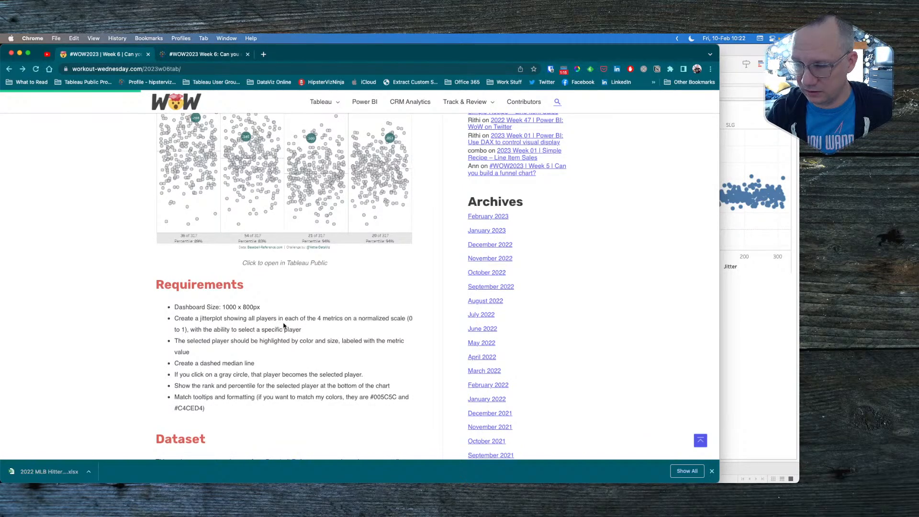
scroll(239, 191, up, 5)
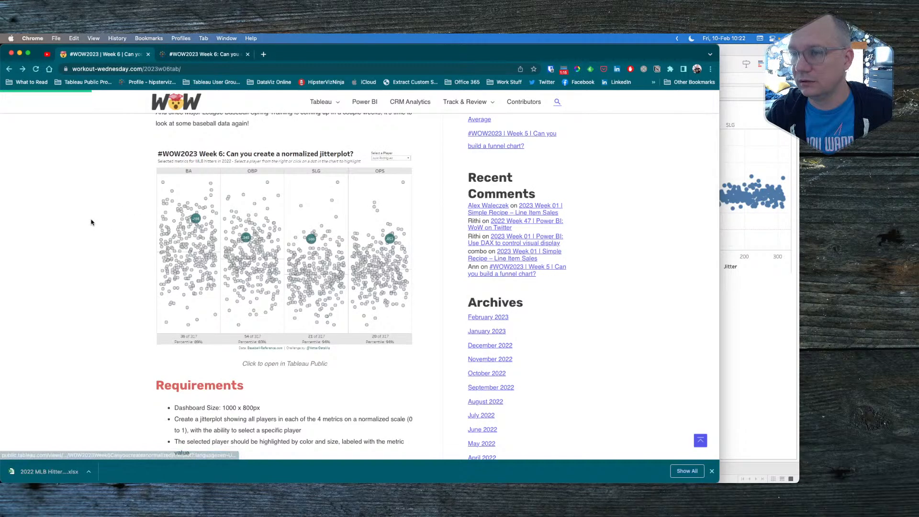
key(super+Tab)
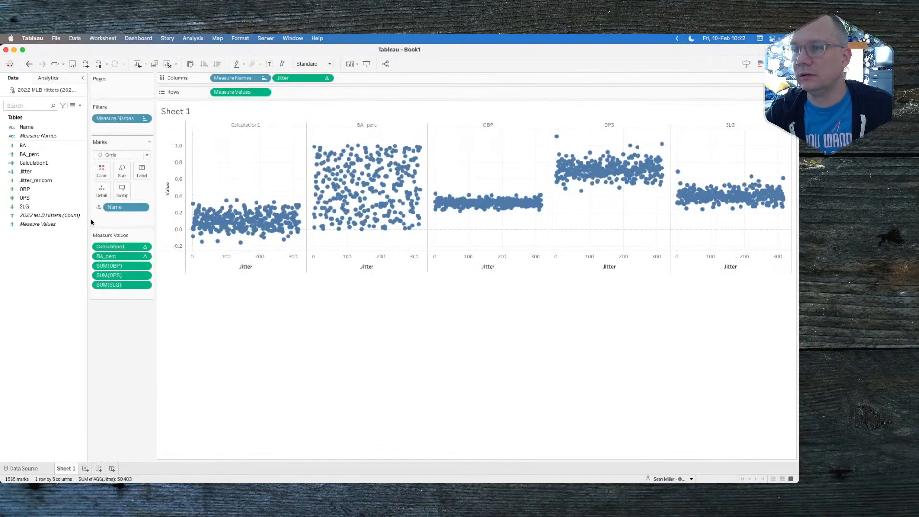
Build a text table on a new worksheet with Name and discrete SUM(BA) on Rows and BA_perc as the text
click(85, 468)
drag(33, 127, 259, 92)
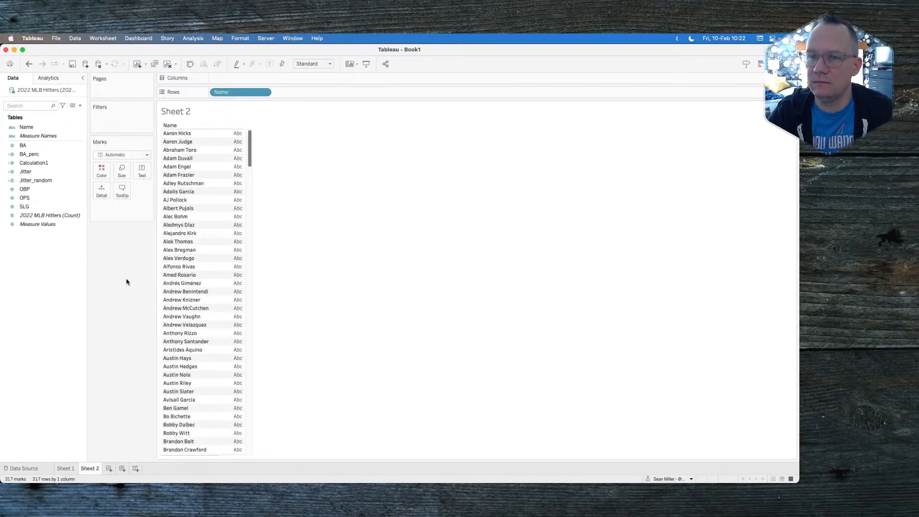
drag(24, 145, 280, 96)
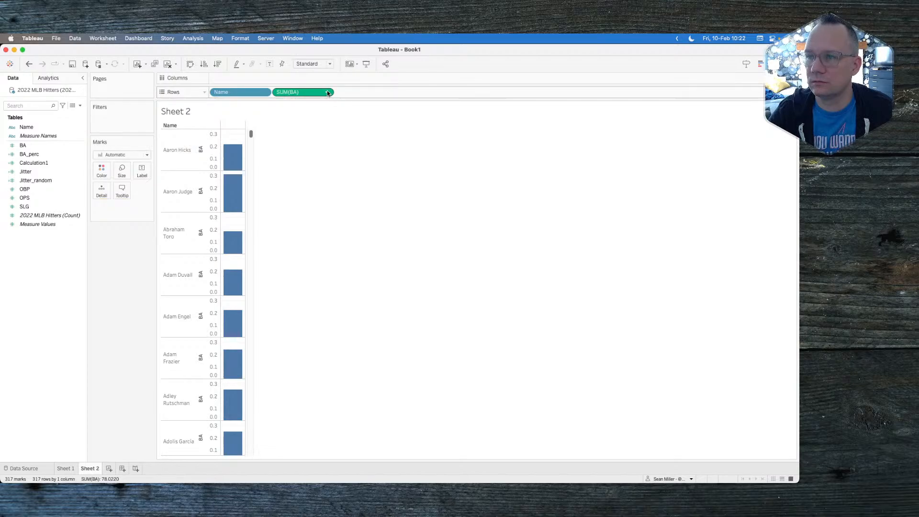
click(327, 92)
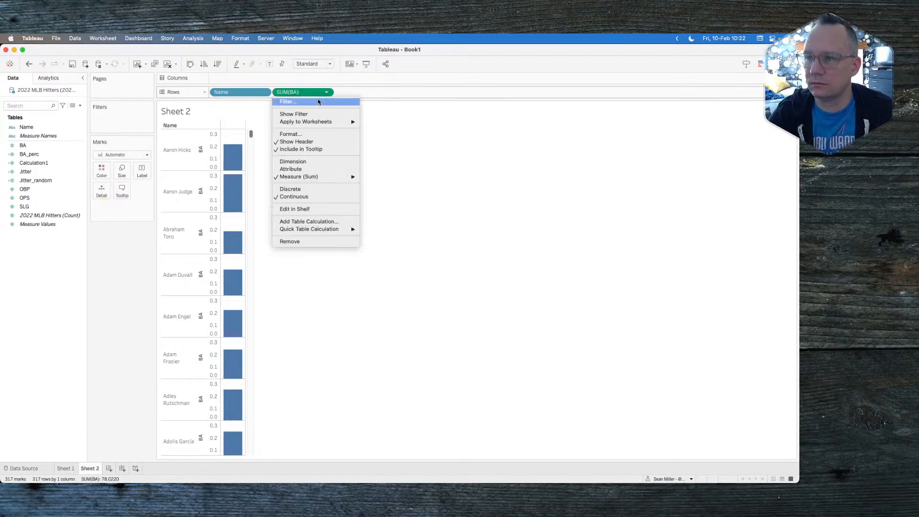
click(289, 189)
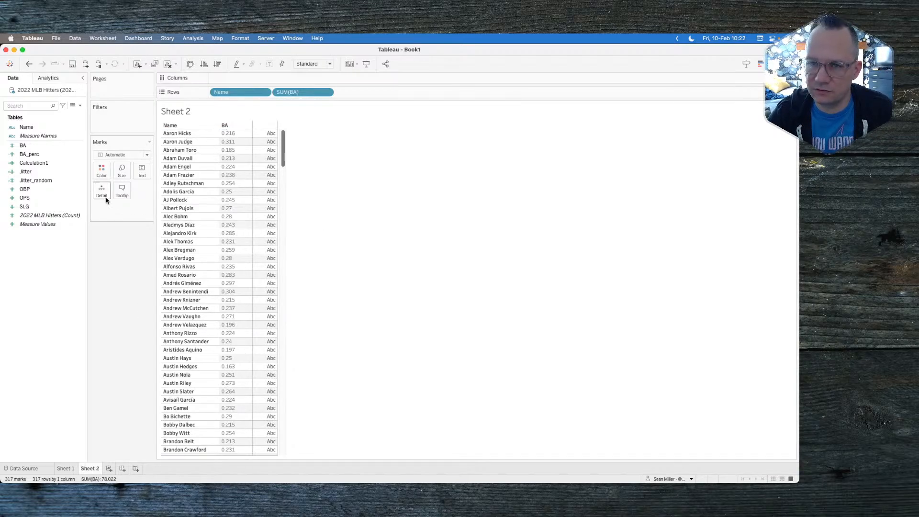
drag(30, 155, 142, 170)
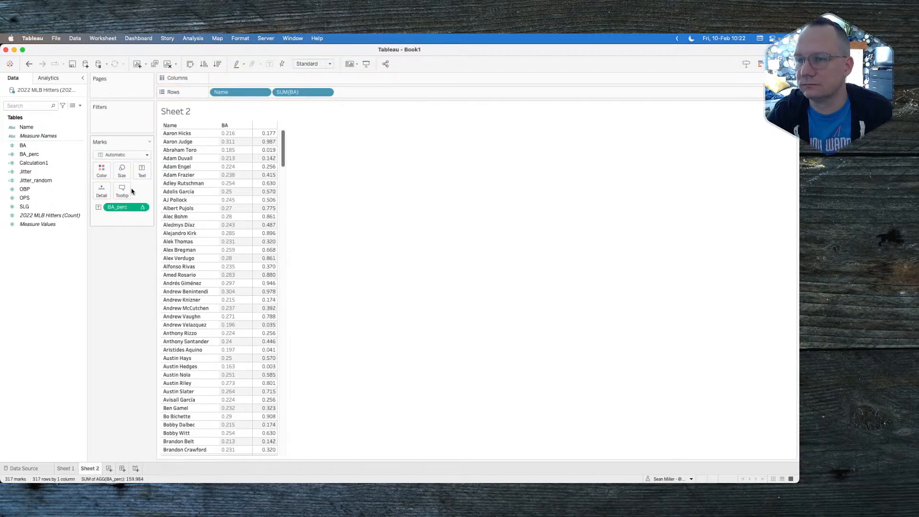
Inspect the highest BA dots in the example viz in Chrome, and sort Sheet 2's players by BA in descending order in Tableau
key(super+Tab)
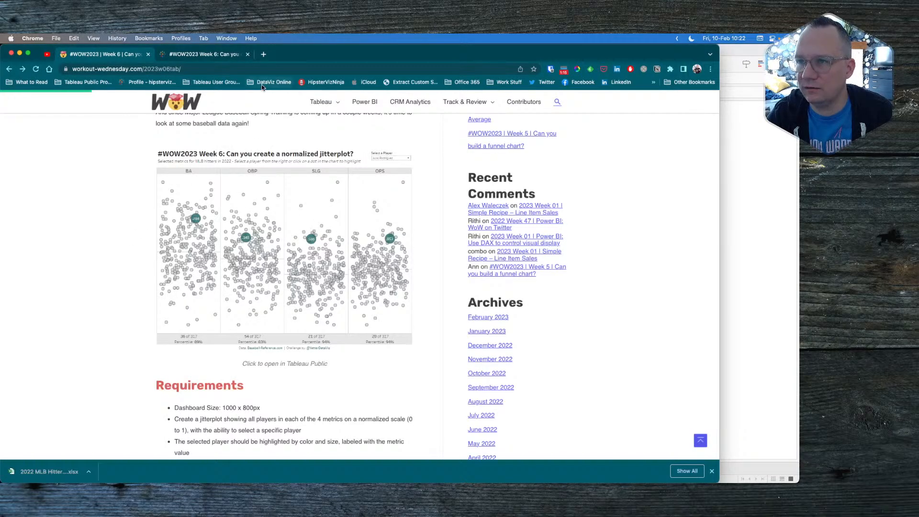
click(212, 56)
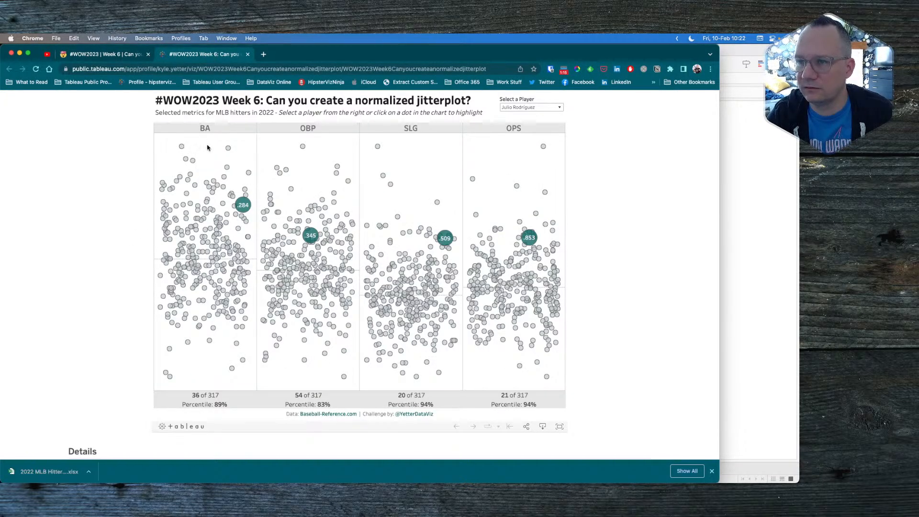
mouse_move(229, 148)
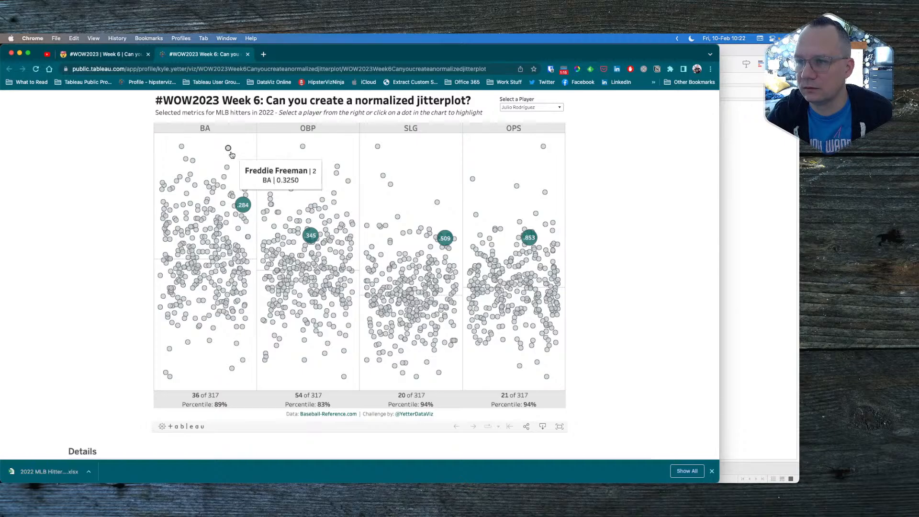
mouse_move(184, 150)
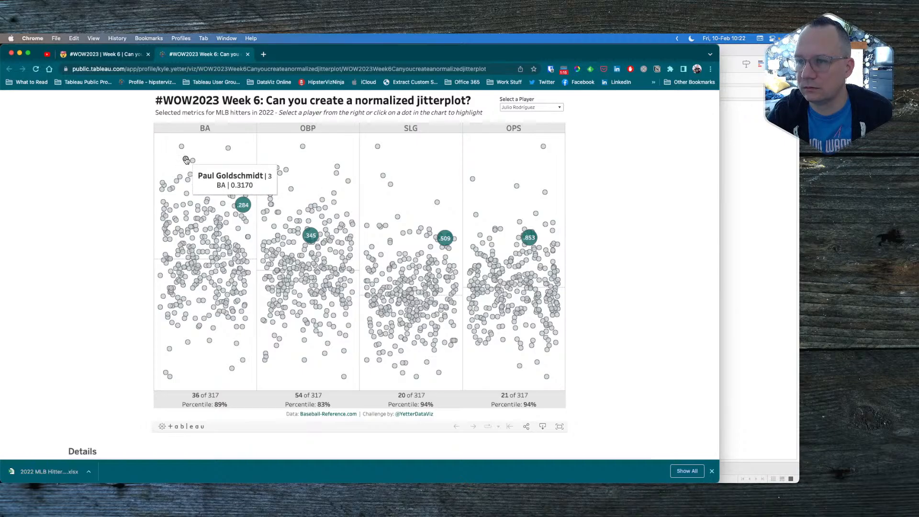
key(super+Tab)
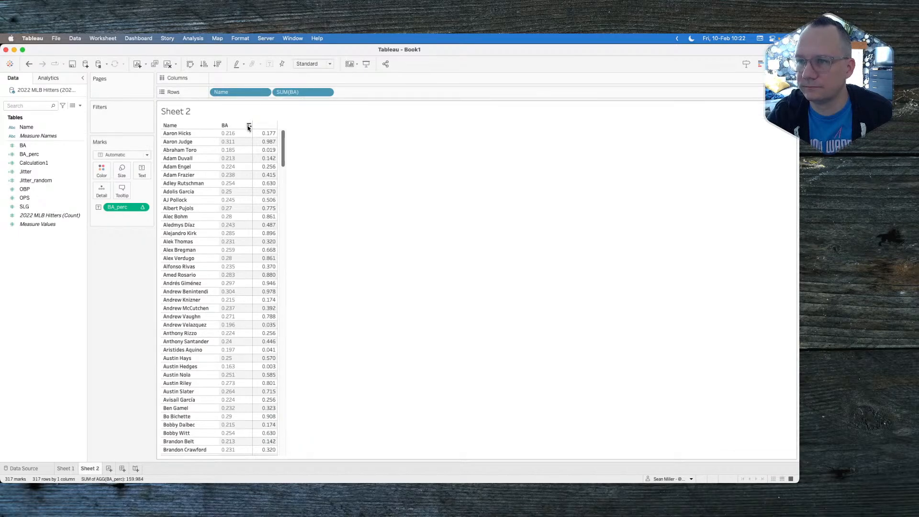
click(248, 127)
Switch between Chrome and Tableau to compare the example's BA dots with the sorted BA and BA_perc values
key(super+Tab)
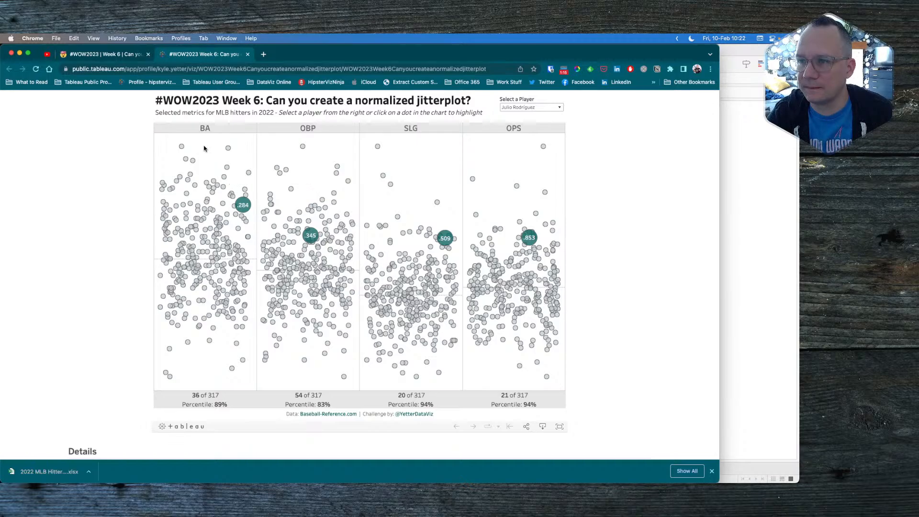
key(super+Tab)
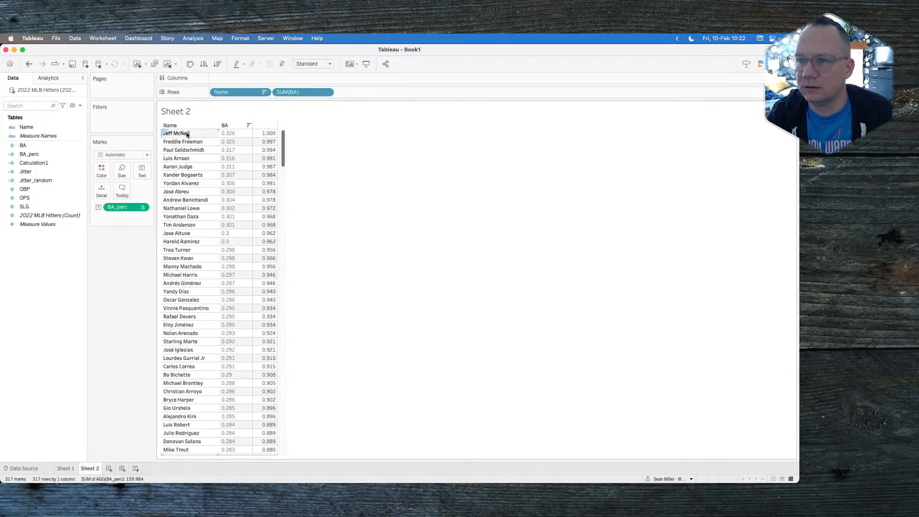
key(super+Tab)
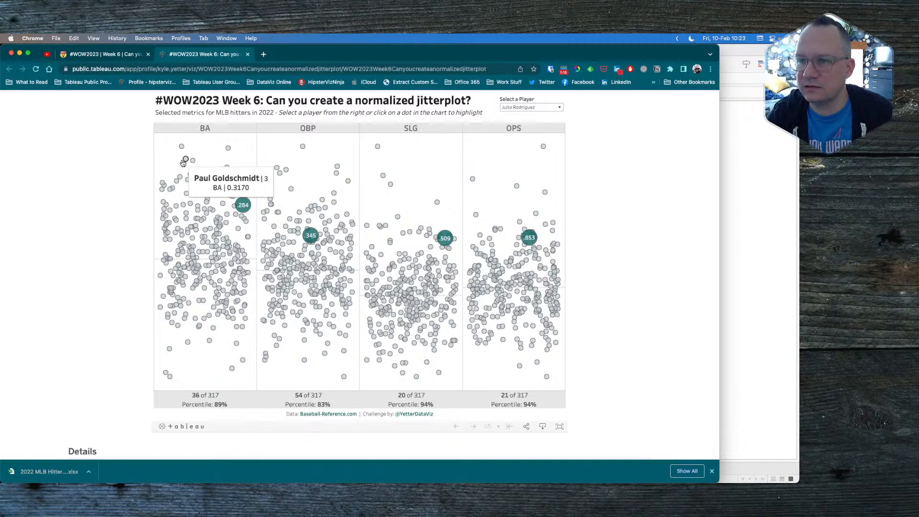
mouse_move(180, 147)
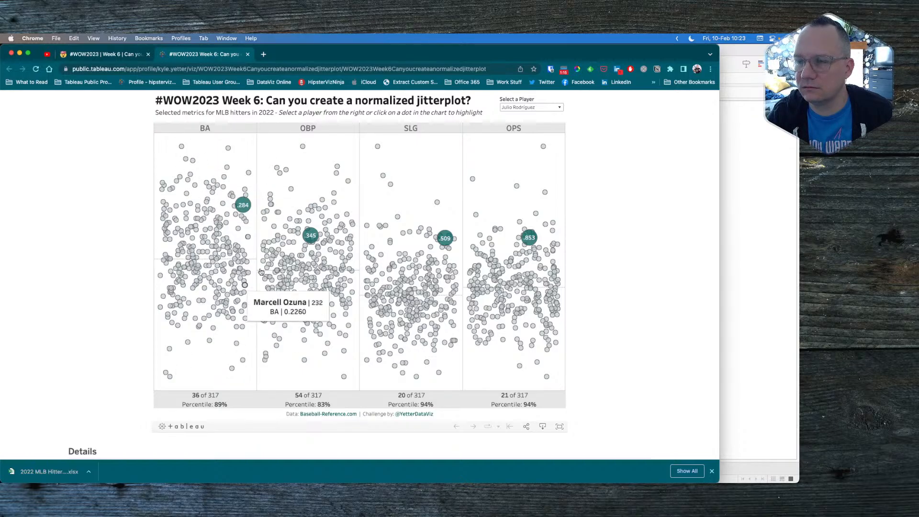
key(super+Tab)
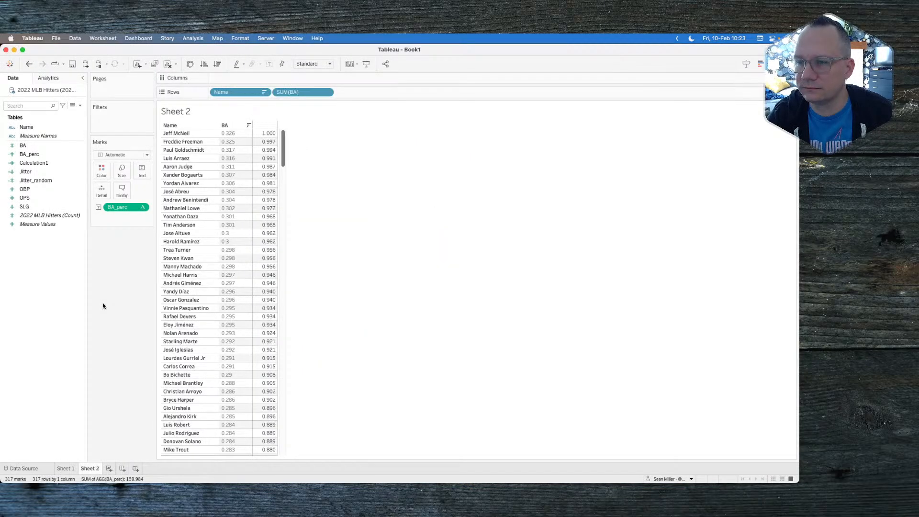
key(super+Tab)
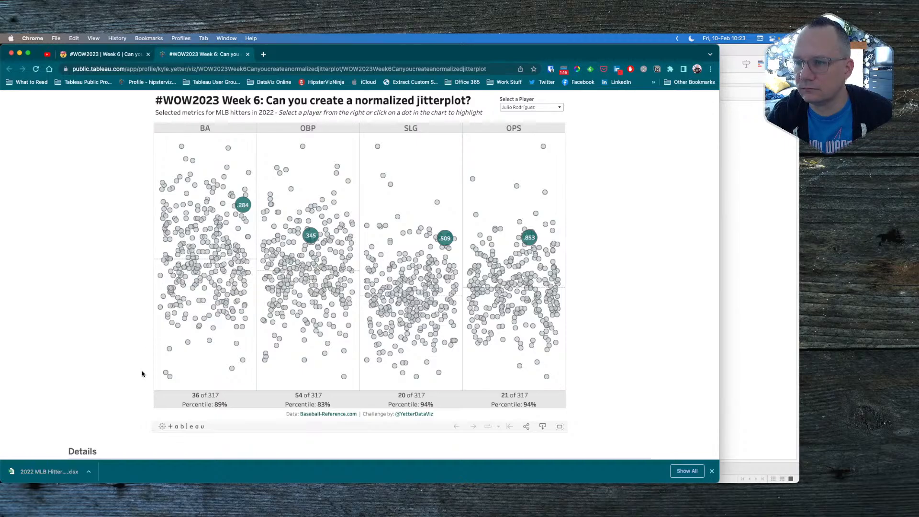
key(super+Tab)
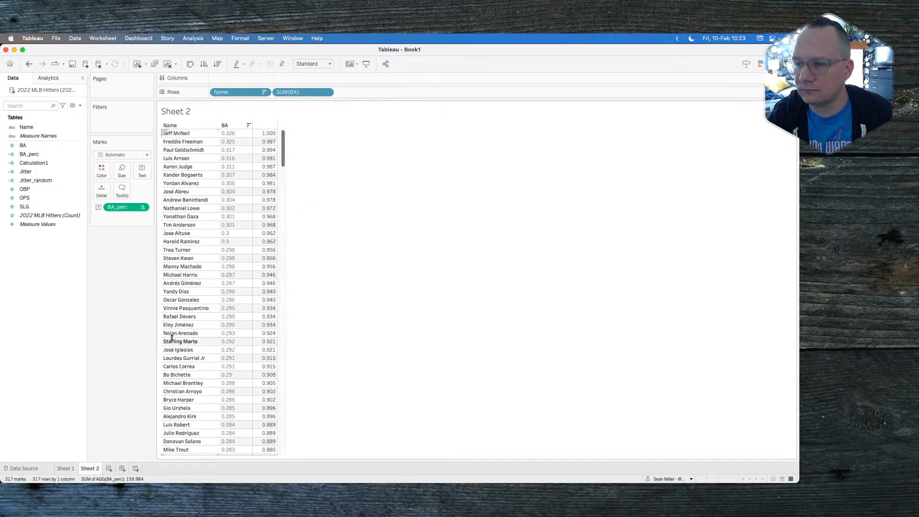
scroll(214, 334, down, 20)
scroll(214, 334, up, 20)
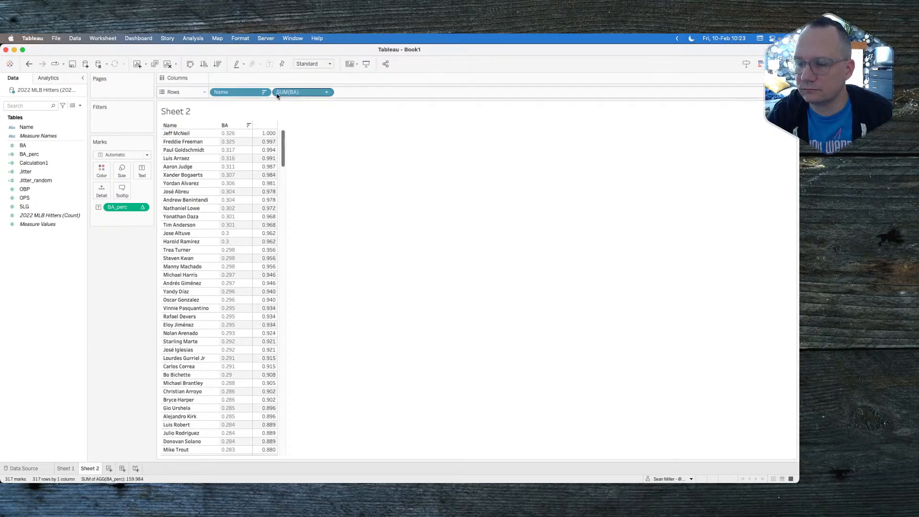
Remove Calculation1 from Sheet 1's Measure Values, narrow the chart's panes, and compare the BA_perc plot with the example in Chrome
click(67, 470)
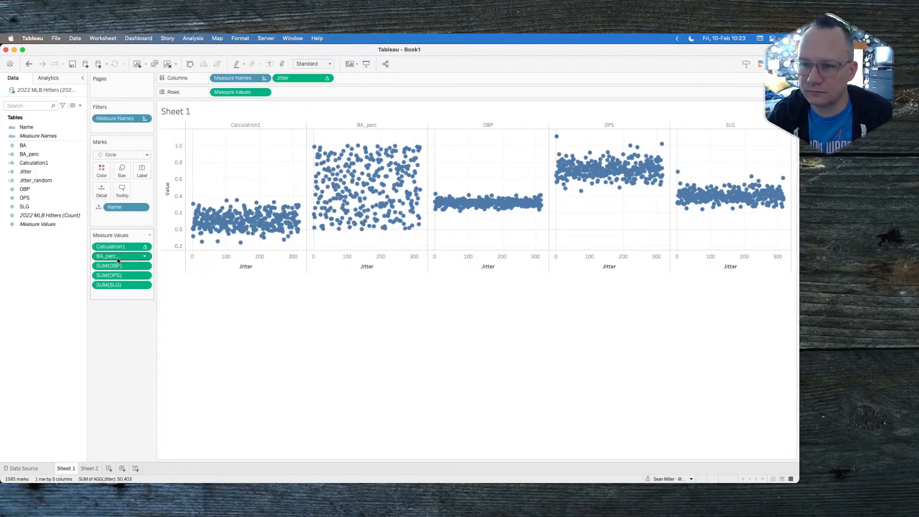
drag(116, 247, 113, 369)
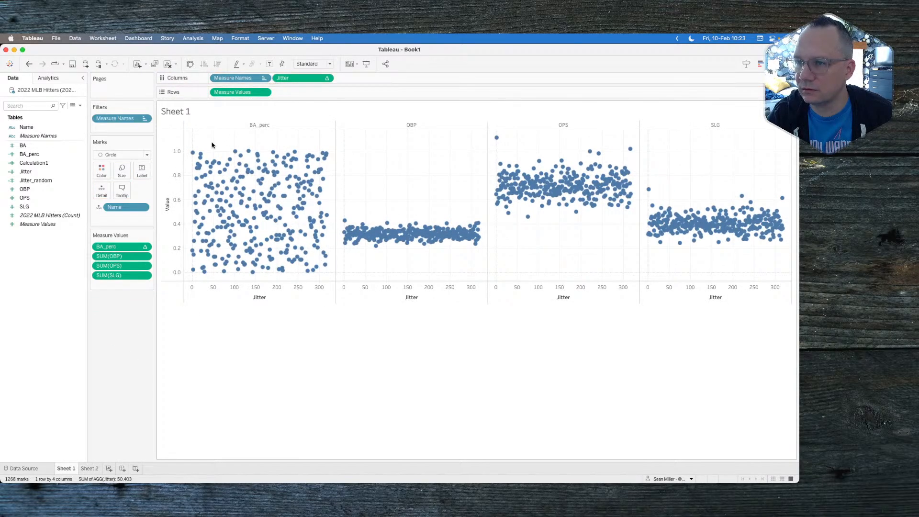
mouse_move(236, 153)
drag(335, 295, 245, 296)
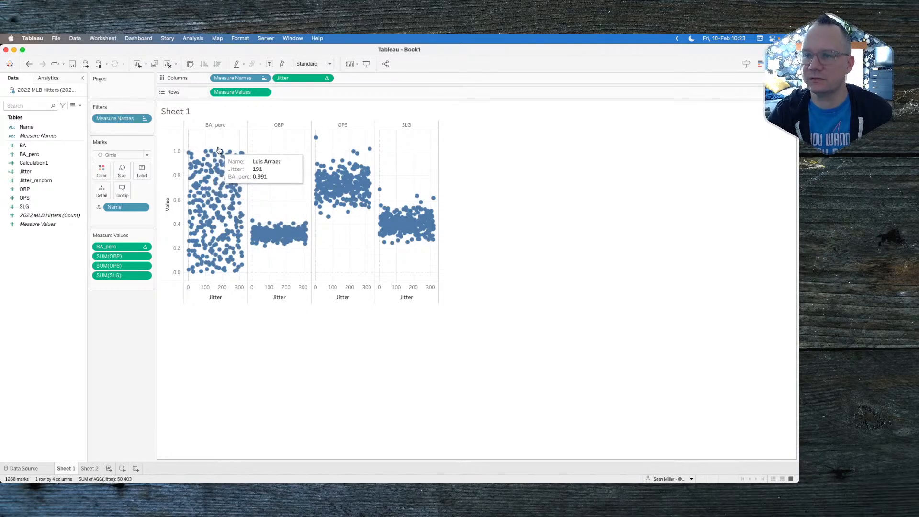
key(super+Tab)
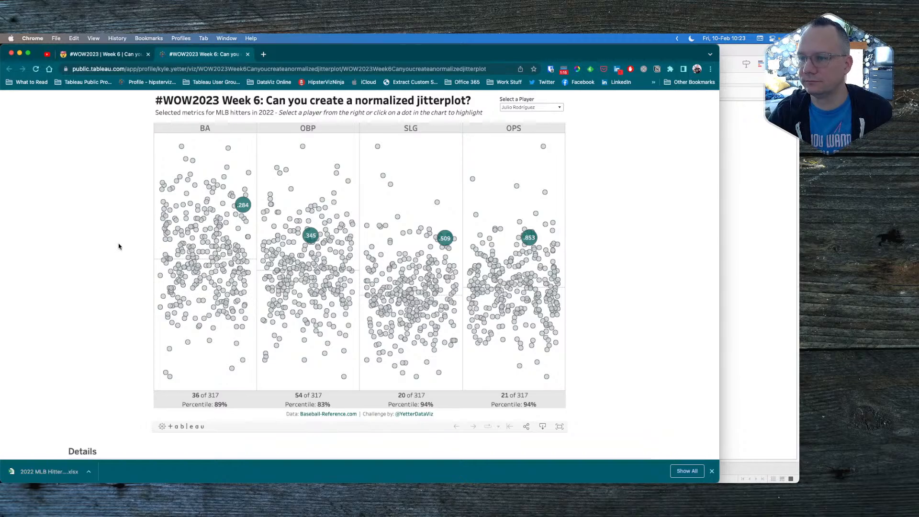
key(super+Tab)
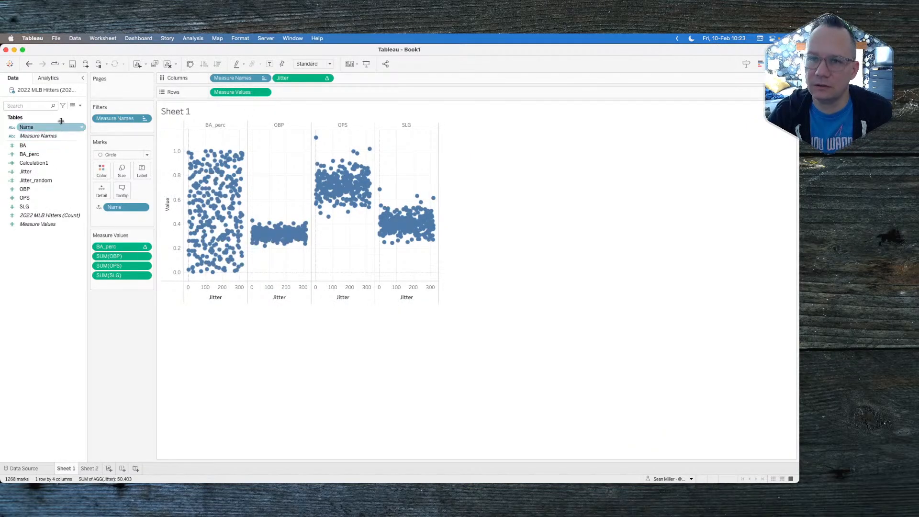
Add Median with Quartiles across the whole jitterplot and remove its quartile band, keeping only the median line
click(51, 65)
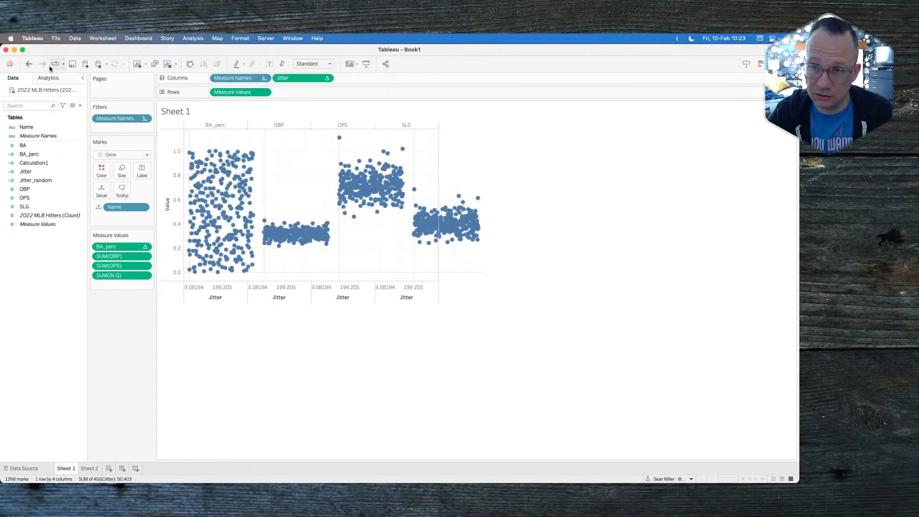
click(55, 79)
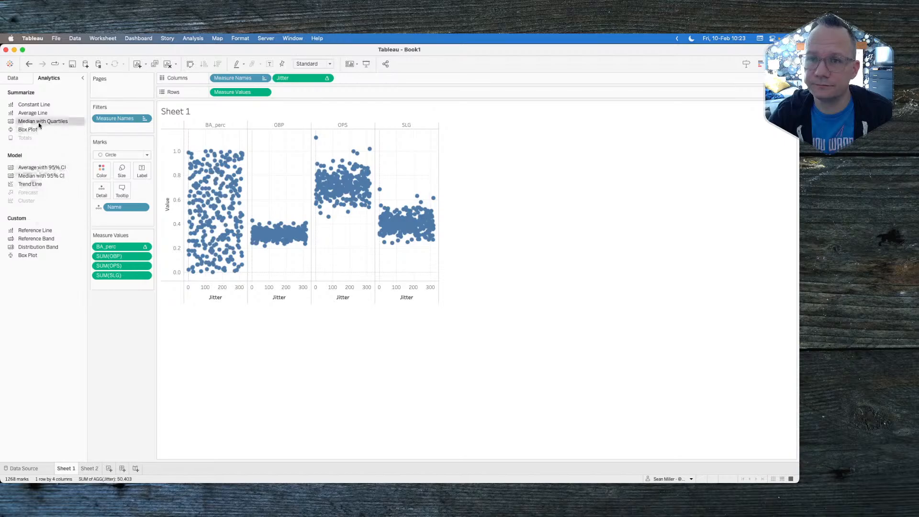
drag(39, 122, 246, 174)
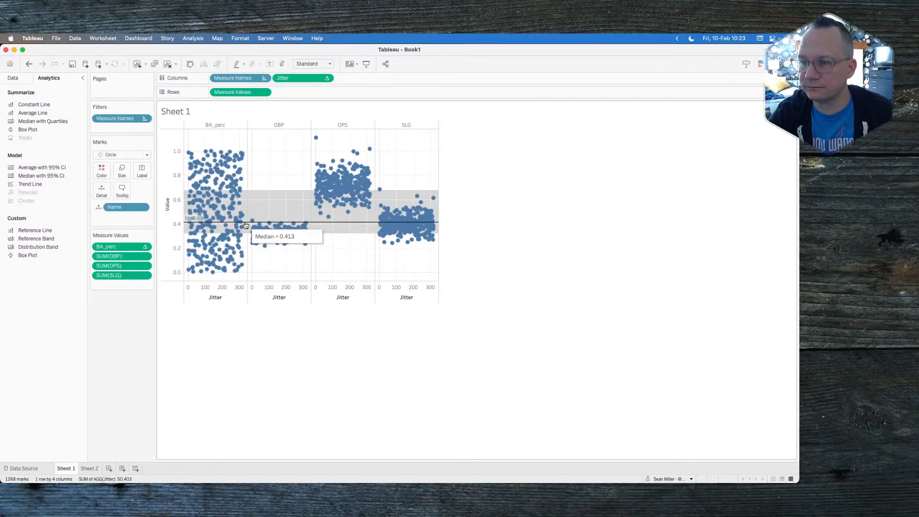
drag(266, 192, 196, 289)
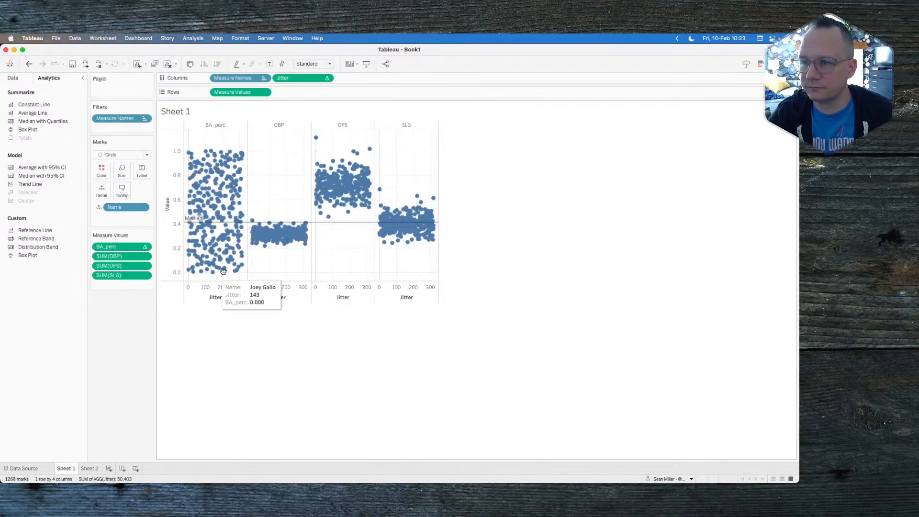
Change the median line's scope to Per Pane, and switch to Chrome to compare the medians with the example
click(250, 222)
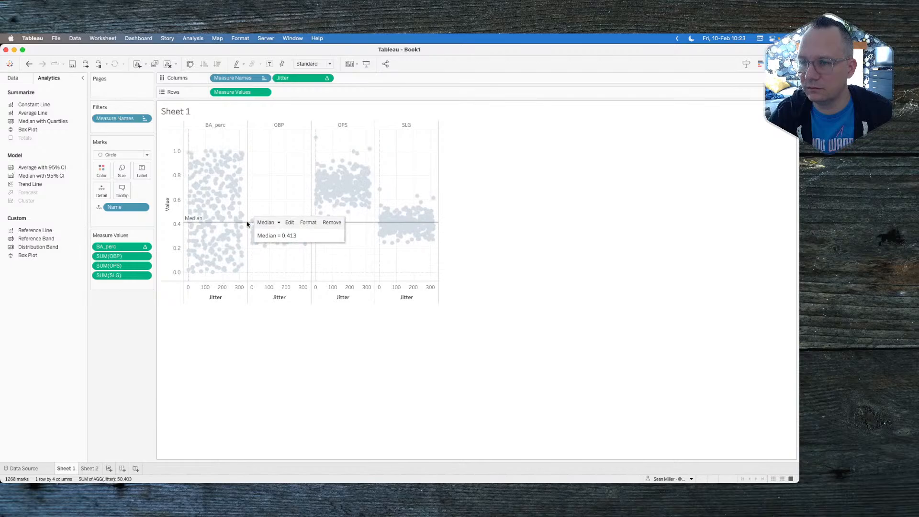
click(288, 222)
click(337, 178)
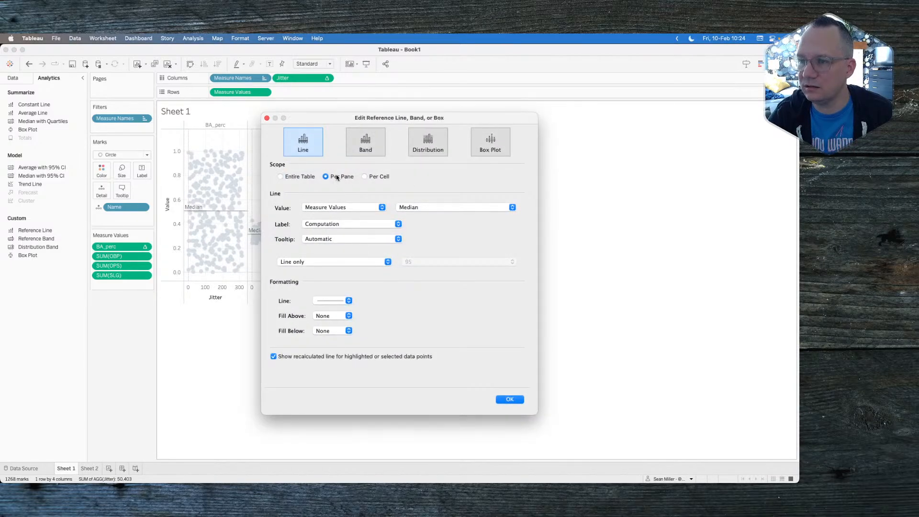
click(267, 118)
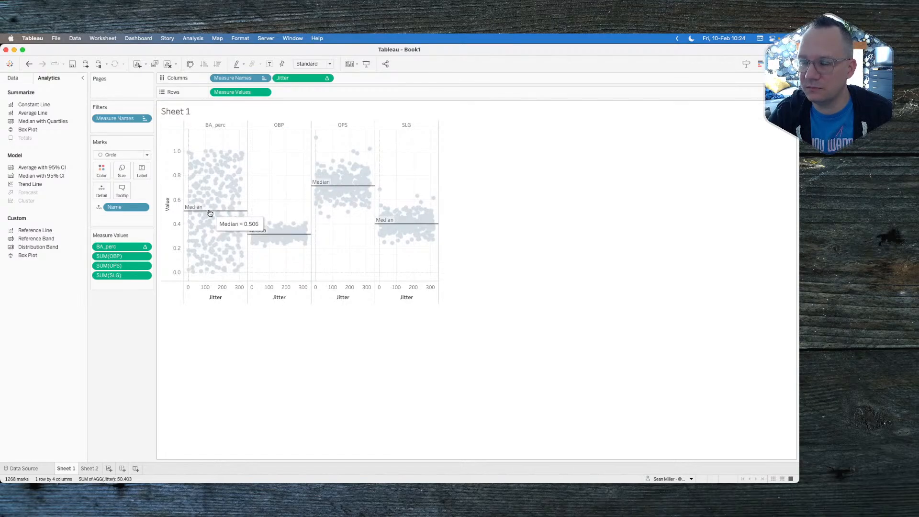
key(super+Tab)
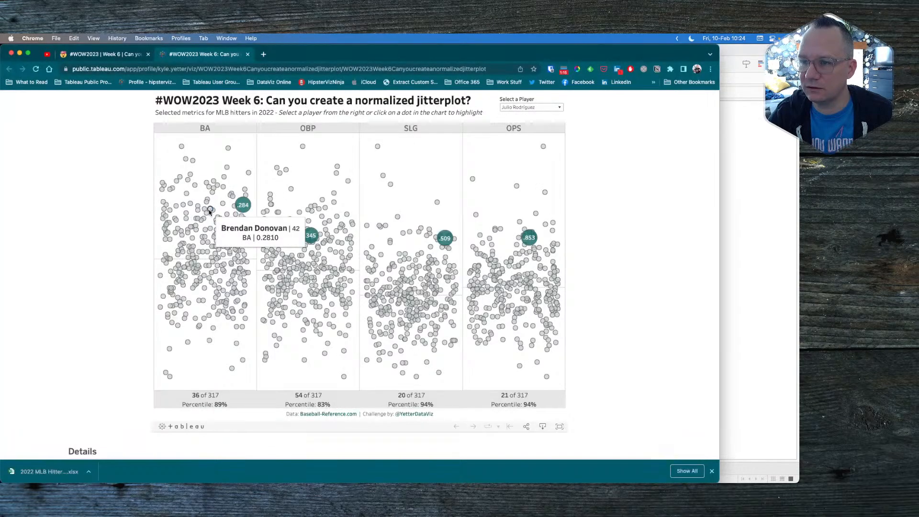
Examine the BA median line in the example, and switch to Tableau to compare it with Sheet 1's median lines
click(156, 259)
click(156, 260)
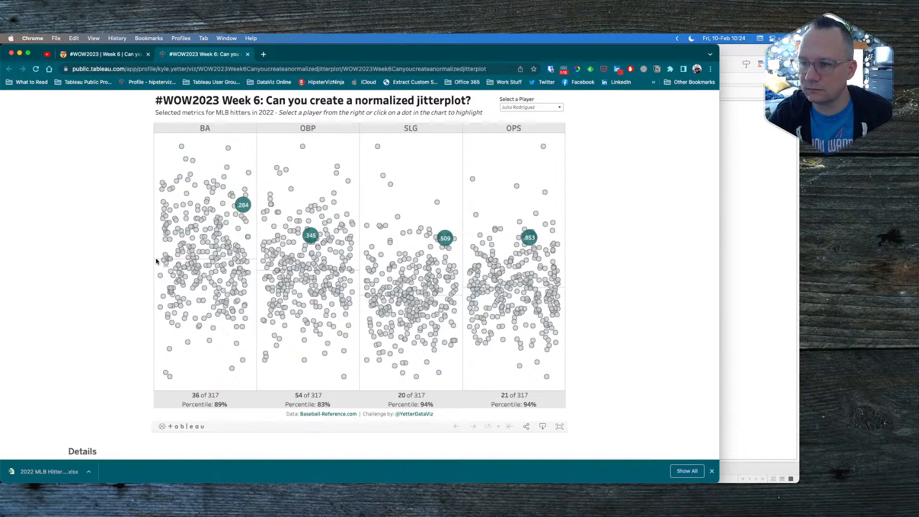
click(156, 260)
click(156, 260)
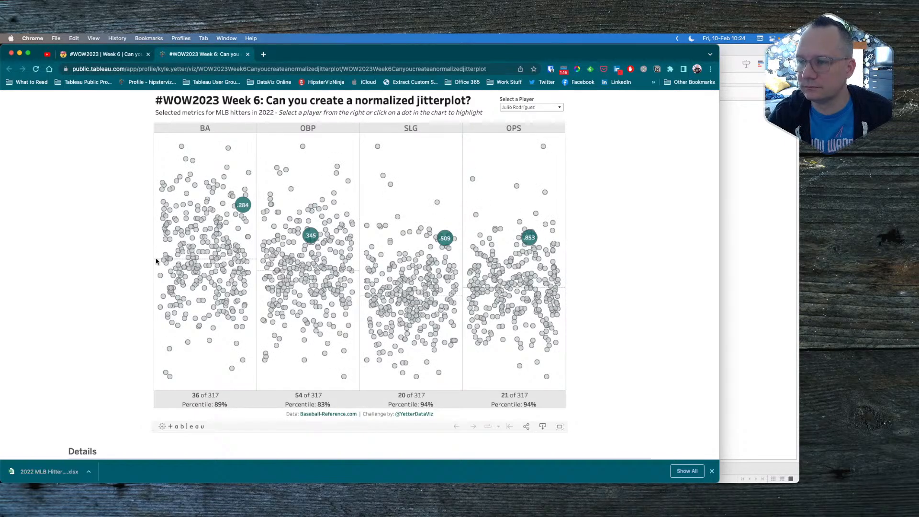
key(super+Tab)
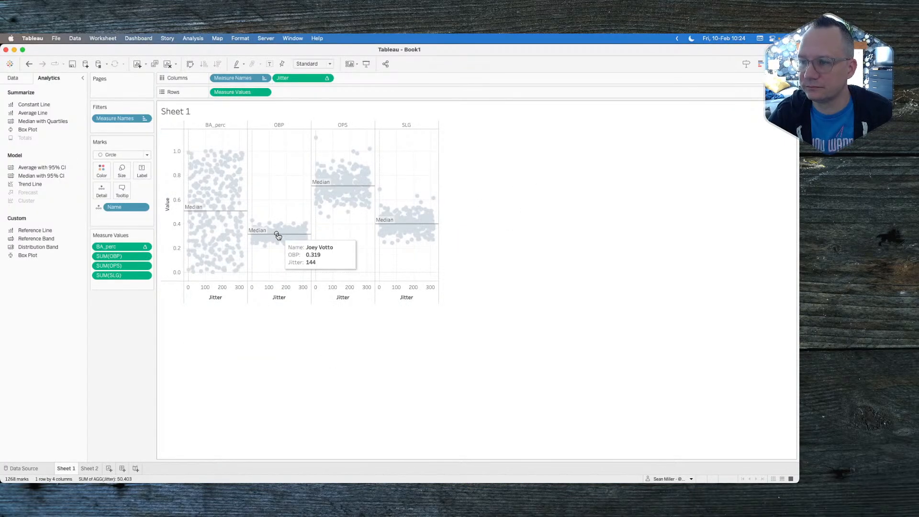
mouse_move(310, 237)
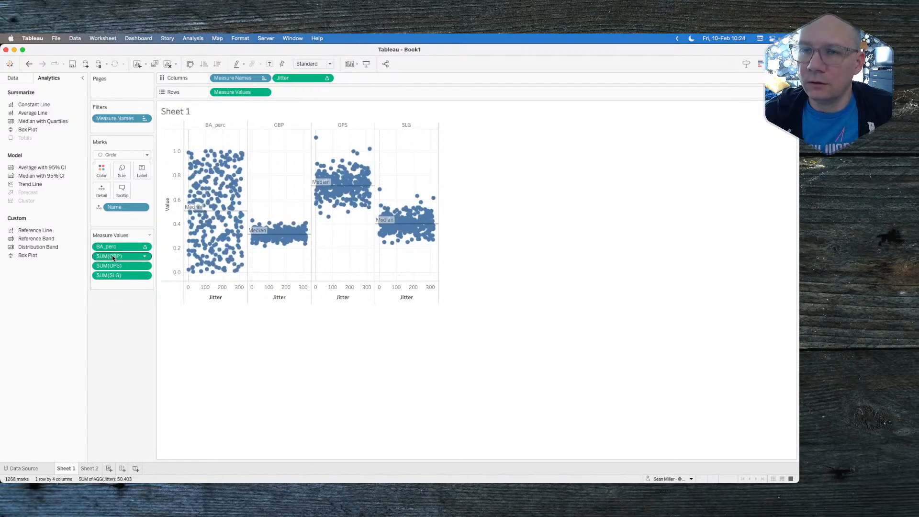
Apply the Percentile quick table calculation to the OBP, OPS and SLG sums in Sheet 1's Measure Values
click(12, 79)
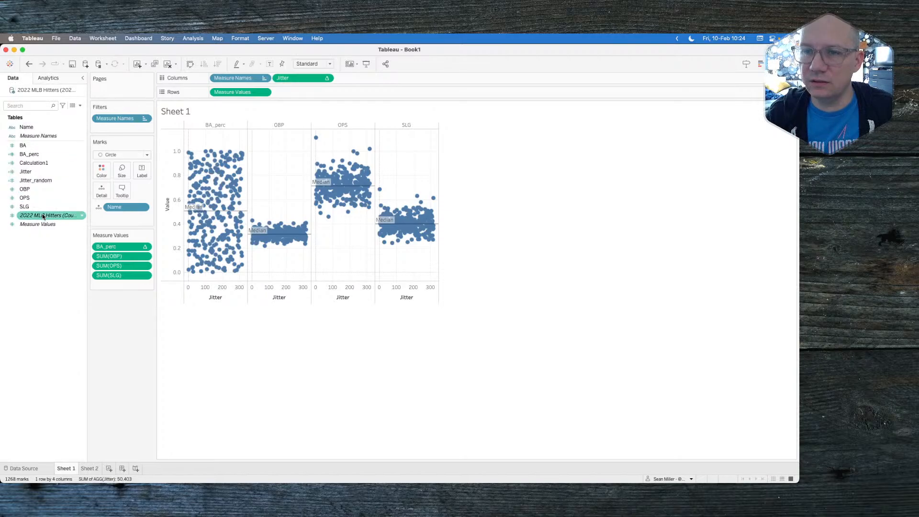
click(145, 256)
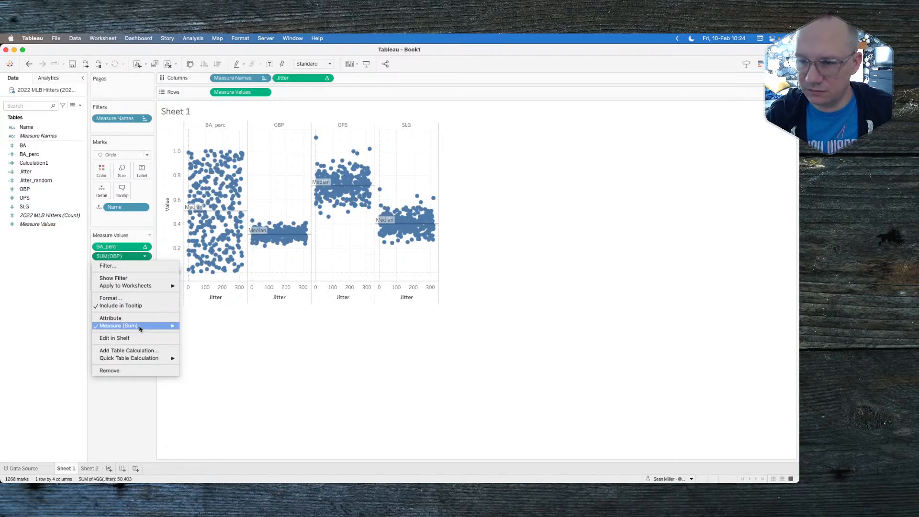
mouse_move(173, 357)
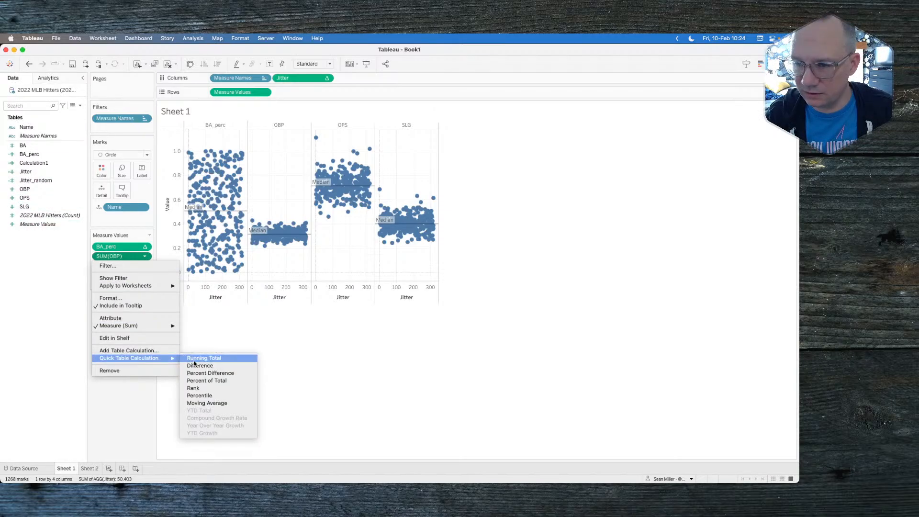
click(199, 395)
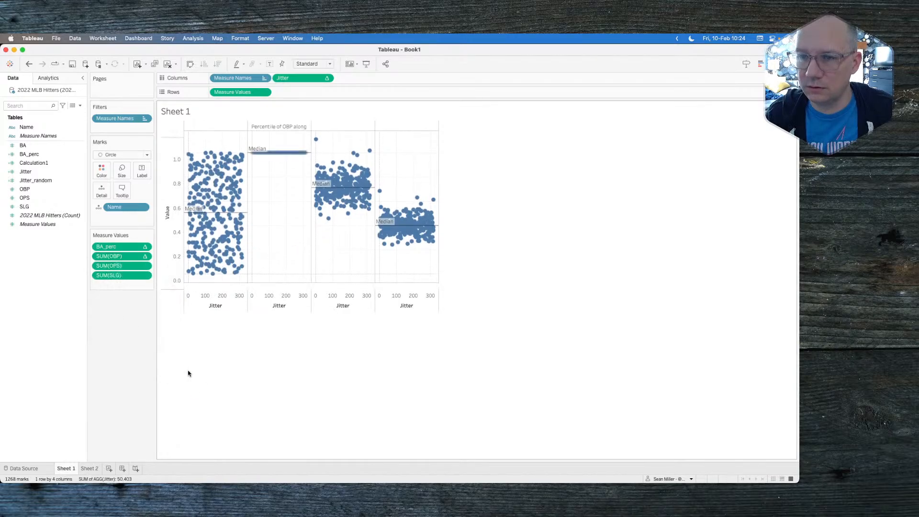
click(146, 267)
mouse_move(161, 369)
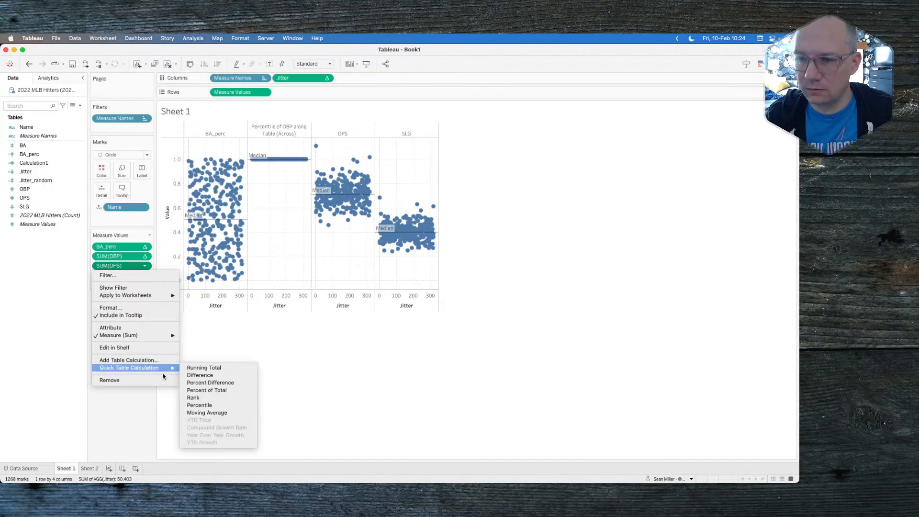
click(204, 405)
click(145, 276)
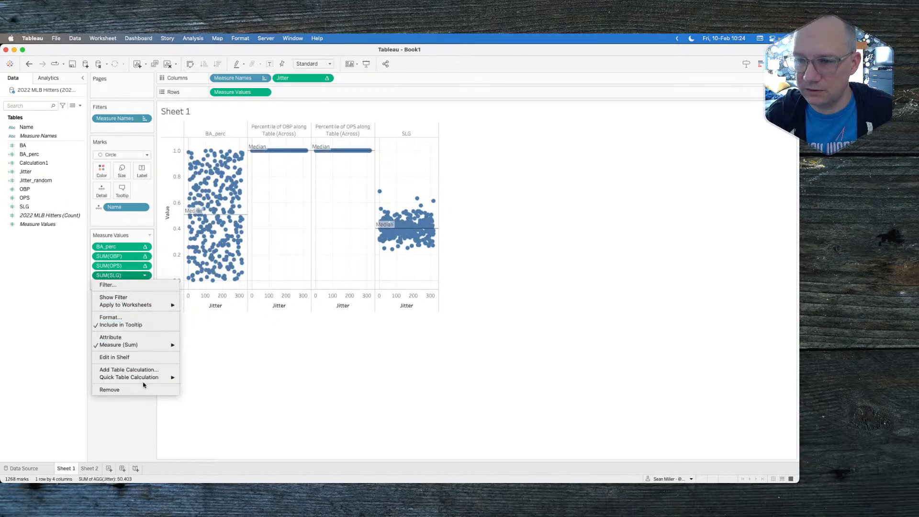
mouse_move(144, 378)
click(195, 415)
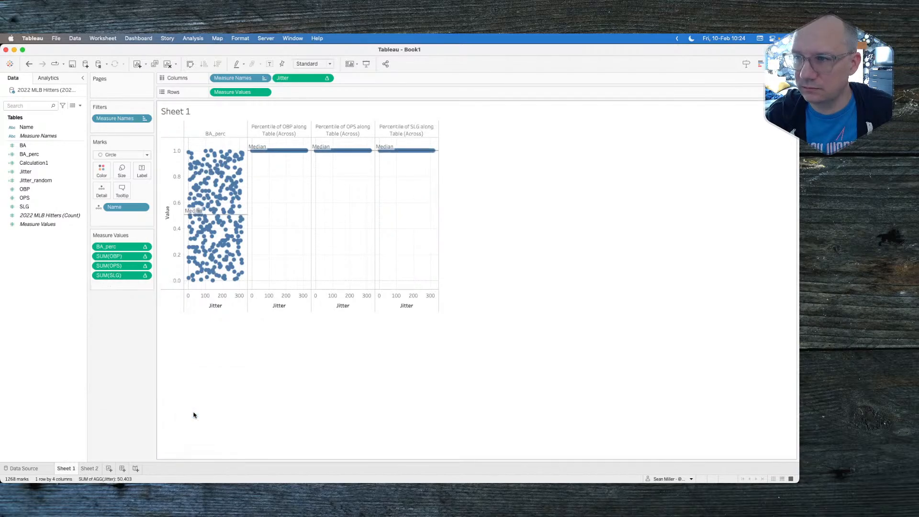
Set the OBP, OPS and SLG percentile calculations to compute using Name
click(145, 256)
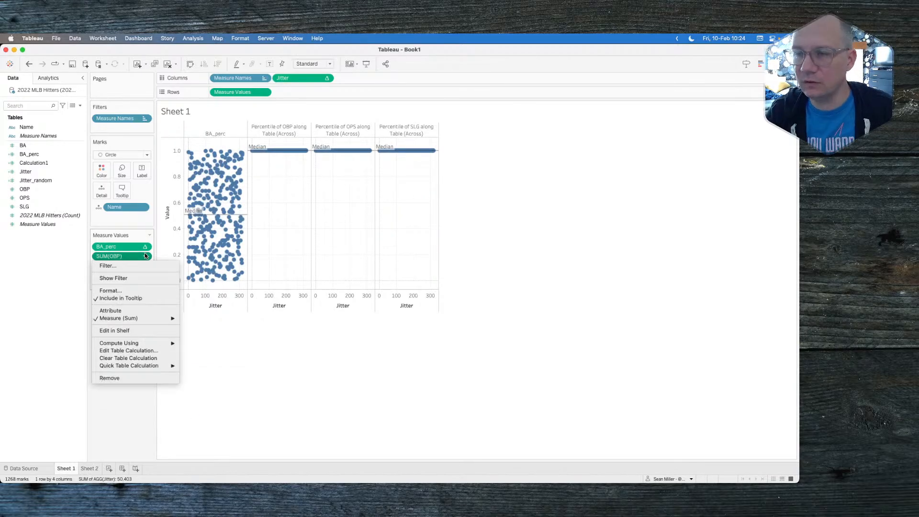
mouse_move(156, 343)
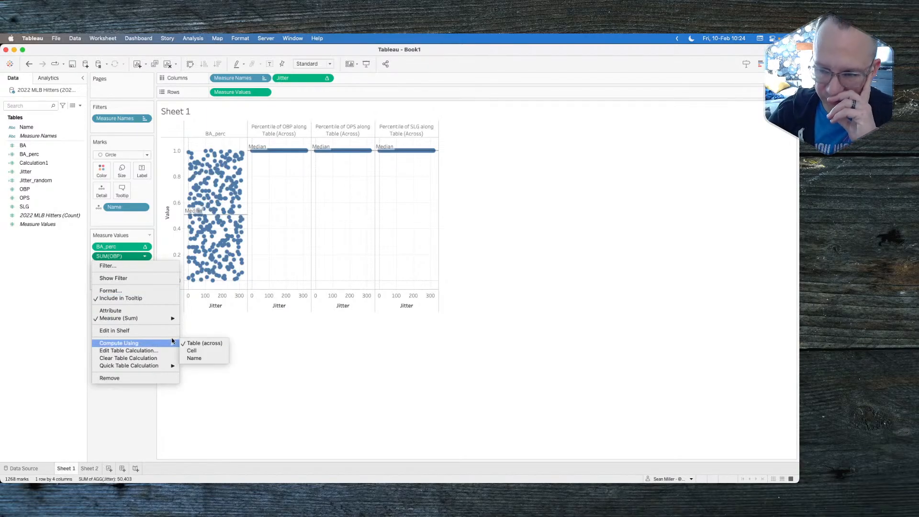
click(192, 358)
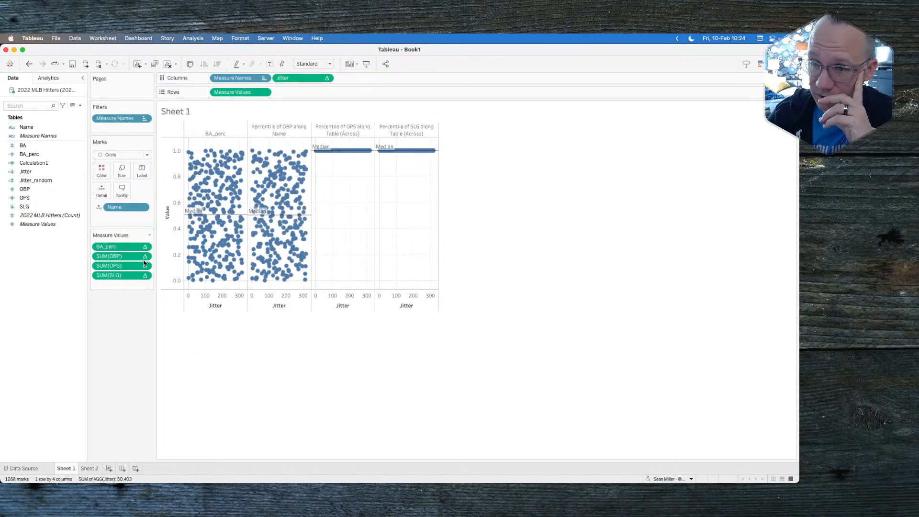
click(145, 266)
mouse_move(162, 351)
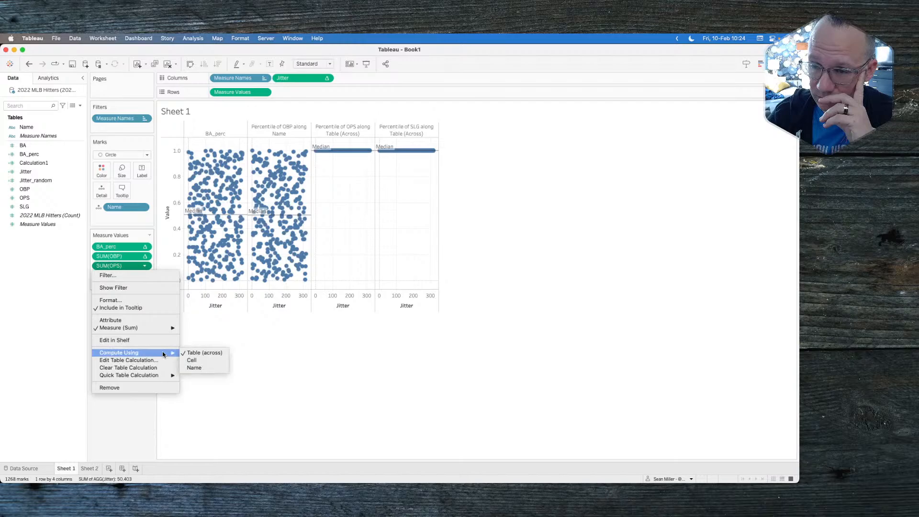
click(195, 367)
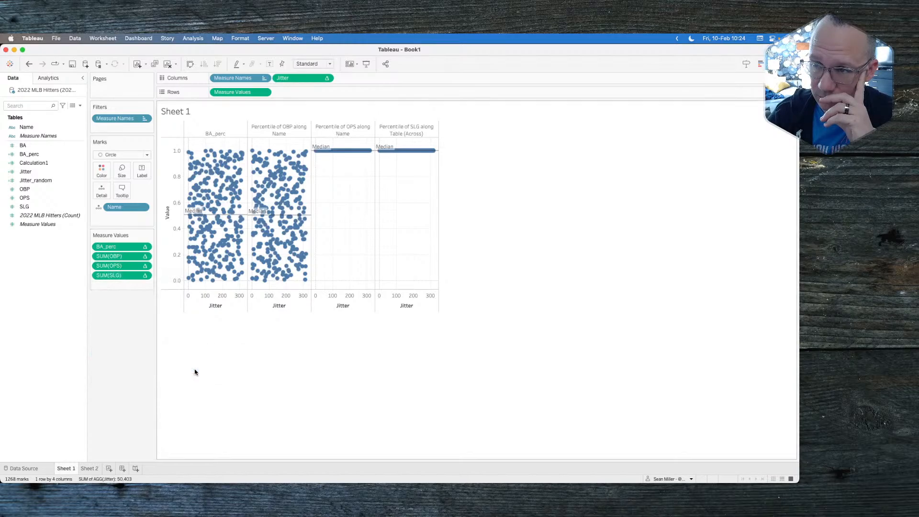
click(145, 275)
mouse_move(167, 362)
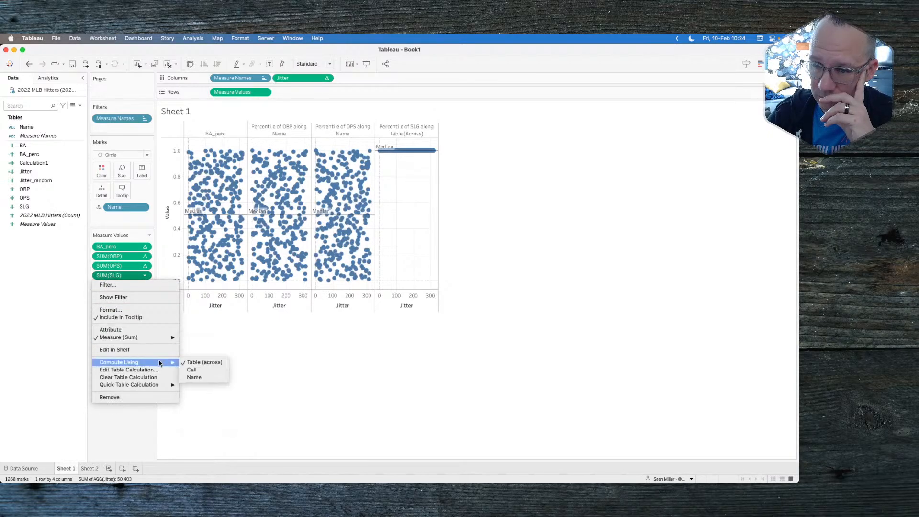
click(198, 377)
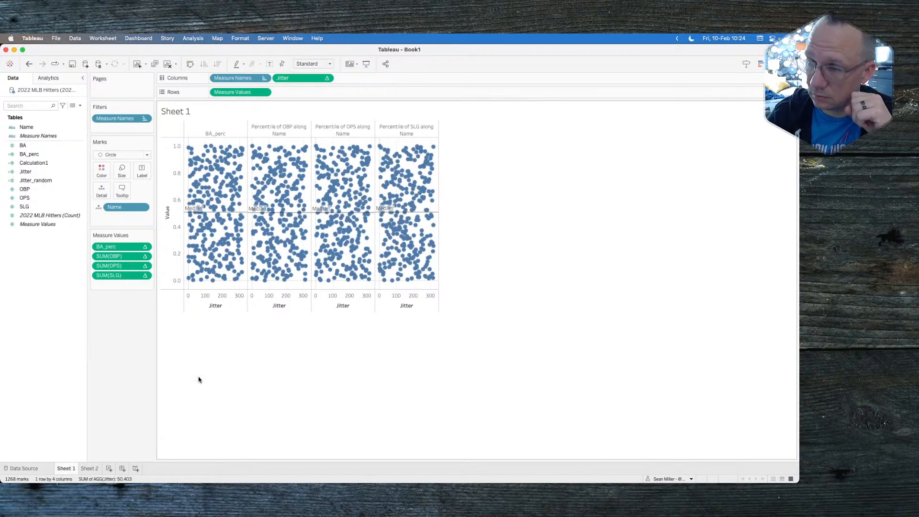
Check the BA_perc median, and switch between Chrome and Tableau to compare the highest SLG dots with the percentile plot
mouse_move(249, 213)
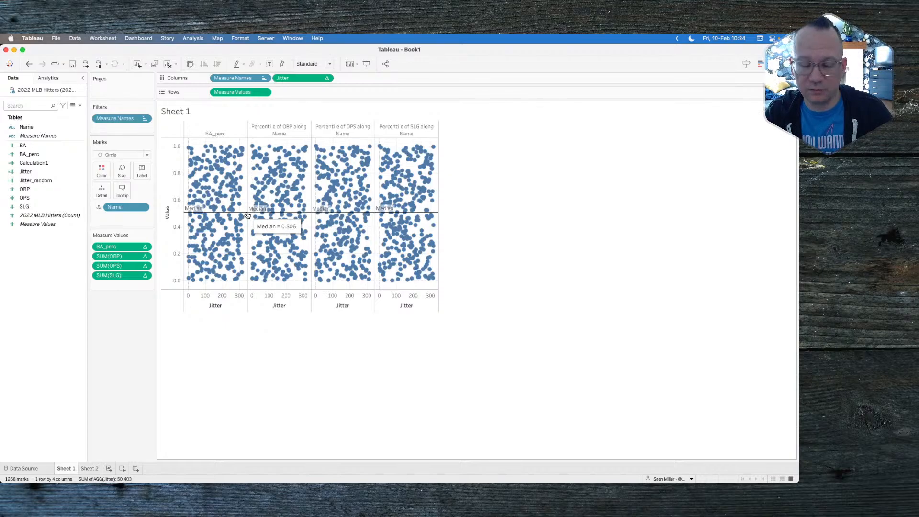
key(super+Tab)
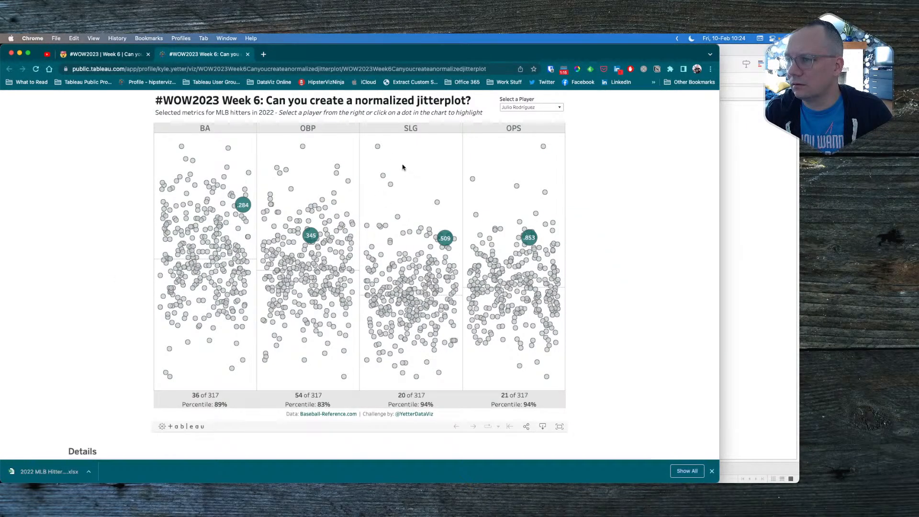
mouse_move(379, 148)
mouse_move(390, 187)
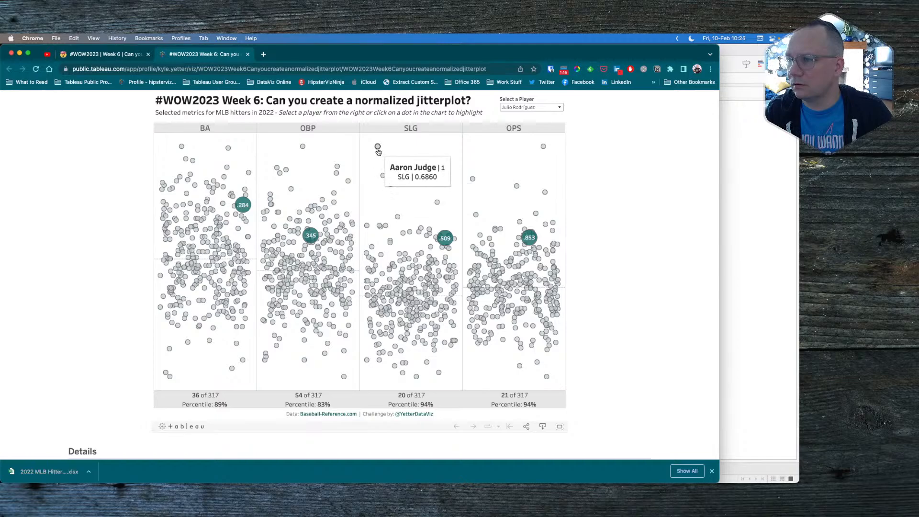
key(super+Tab)
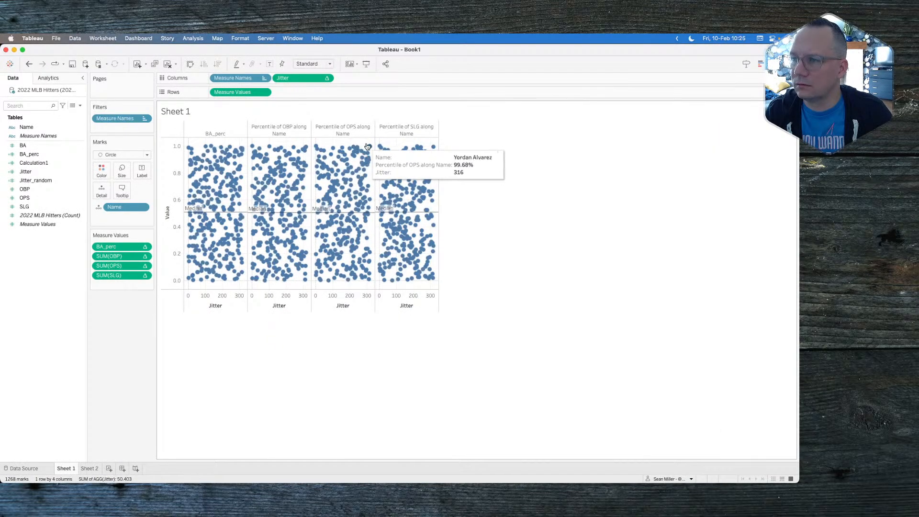
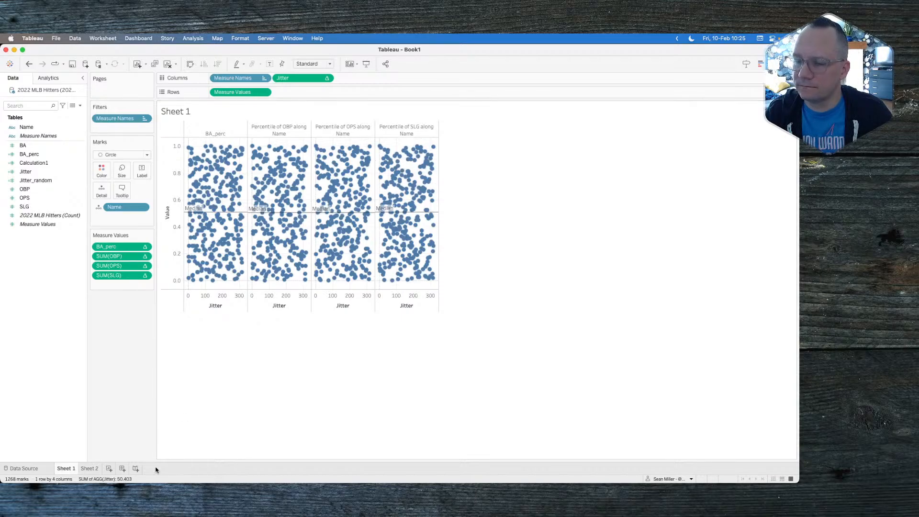
On Sheet 2, replace SUM(BA) in the rows with SUM(SLG) as a discrete field, and sort the players by SLG descending
click(92, 470)
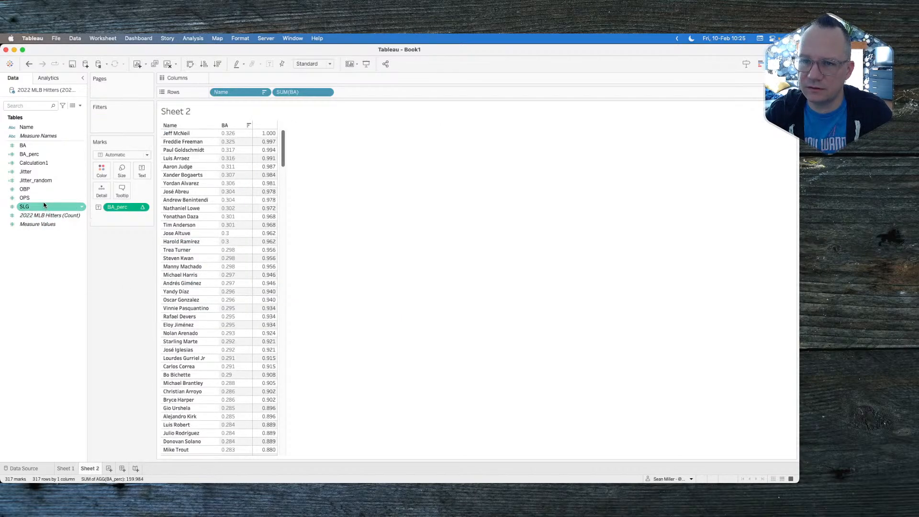
drag(41, 206, 297, 93)
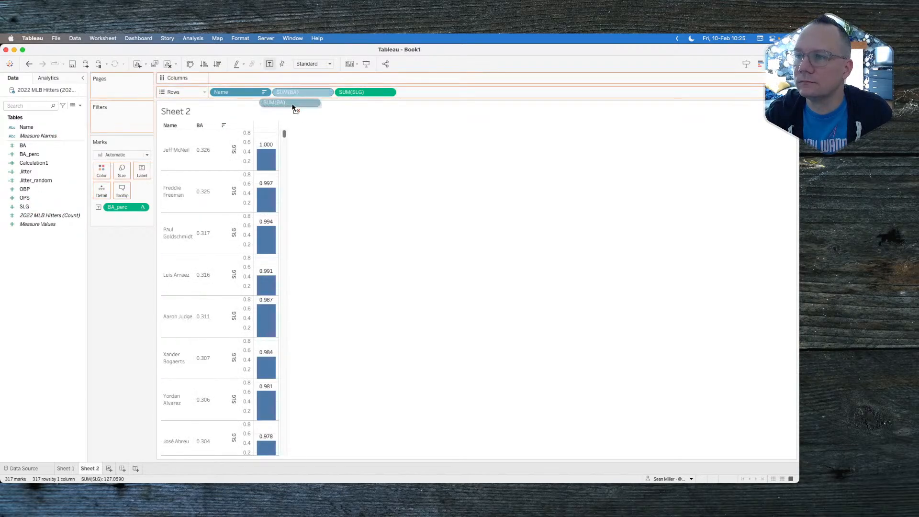
click(326, 92)
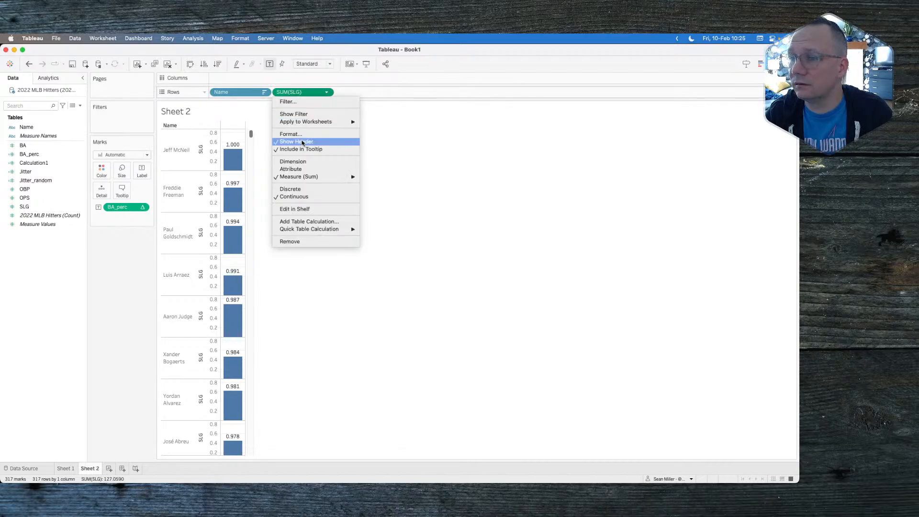
click(300, 190)
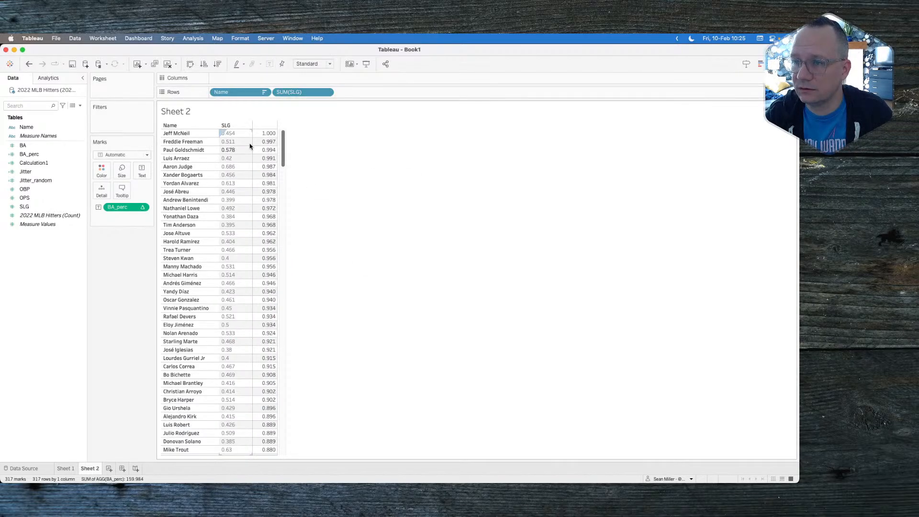
click(249, 125)
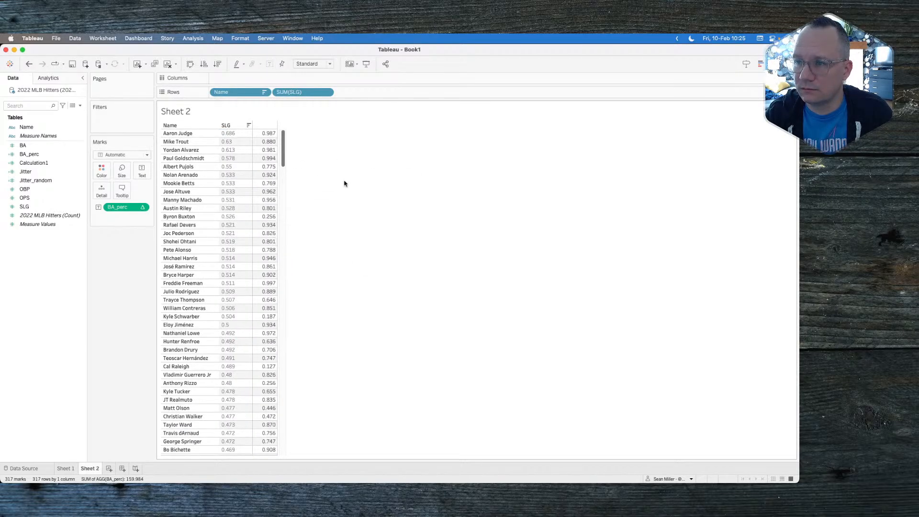
Review Sheet 2's sorted SLG values down the player list, switching to Chrome to compare them with the example's SLG dots
key(super+Tab)
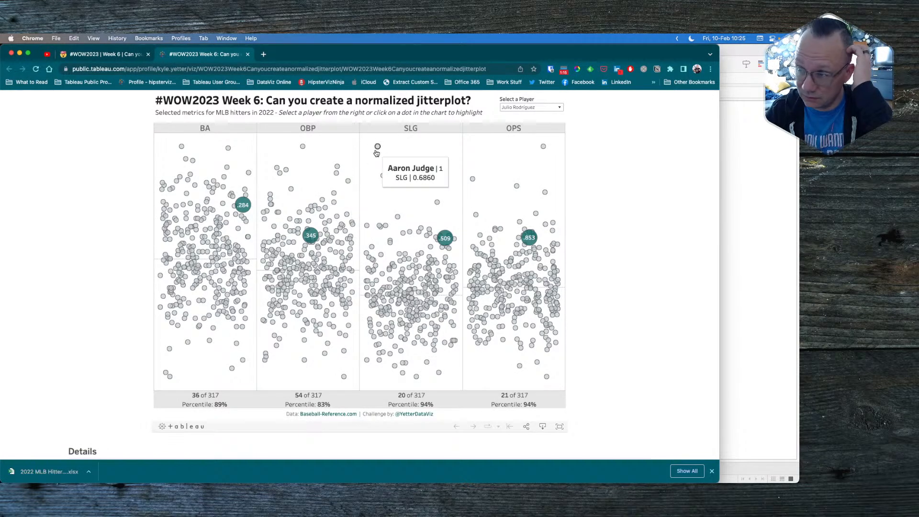
key(super+Tab)
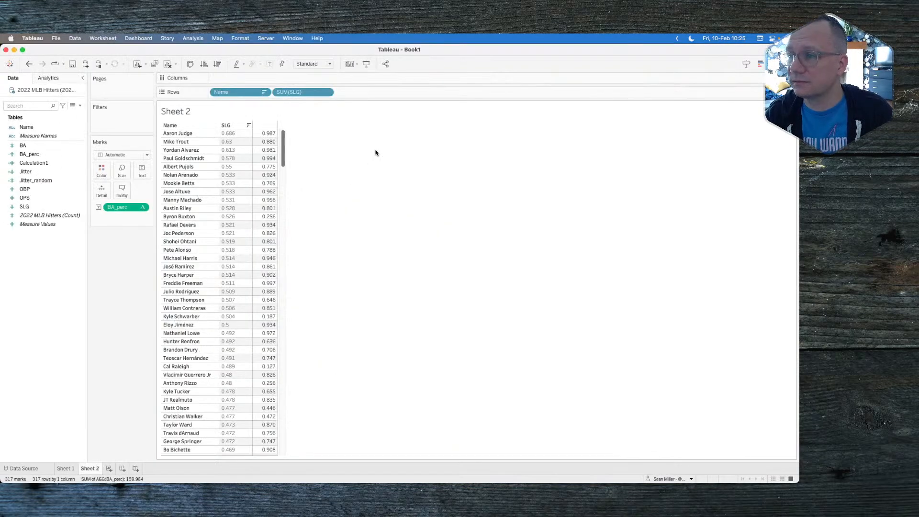
right_click(223, 283)
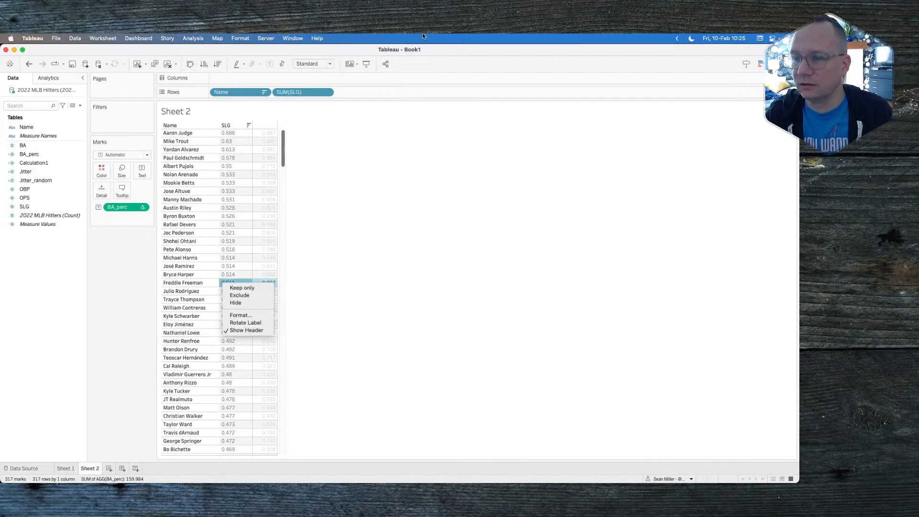
click(282, 288)
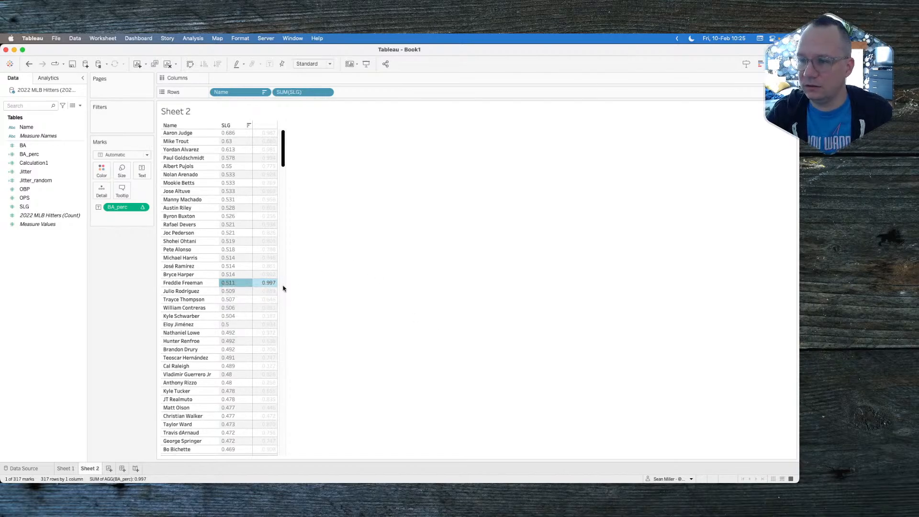
click(233, 284)
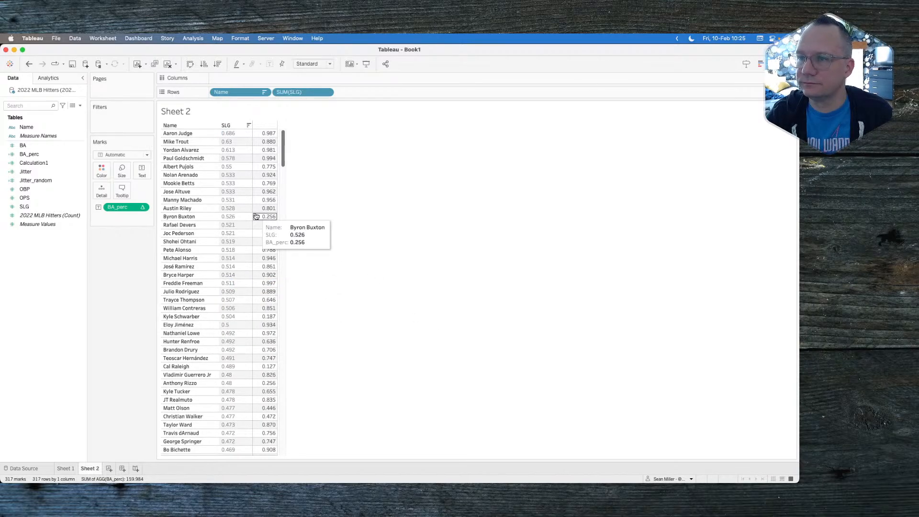
scroll(259, 300, down, 20)
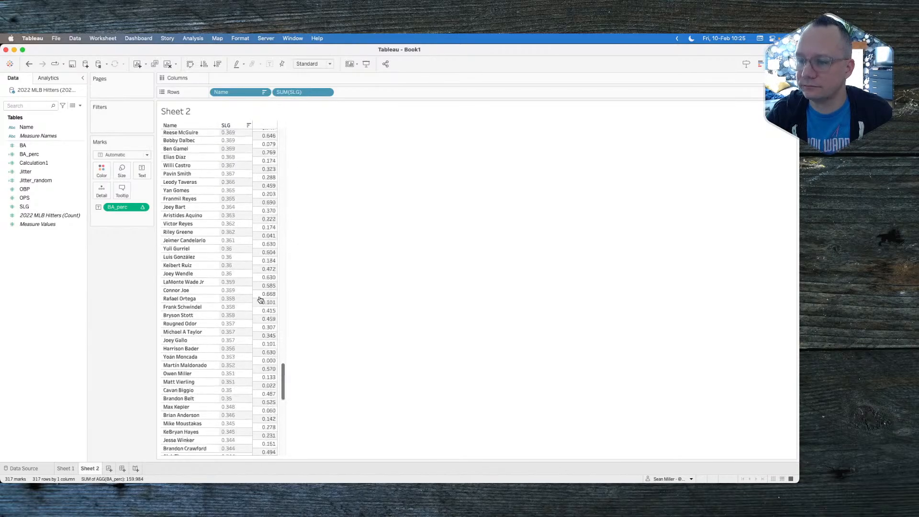
scroll(258, 300, up, 20)
key(super+Tab)
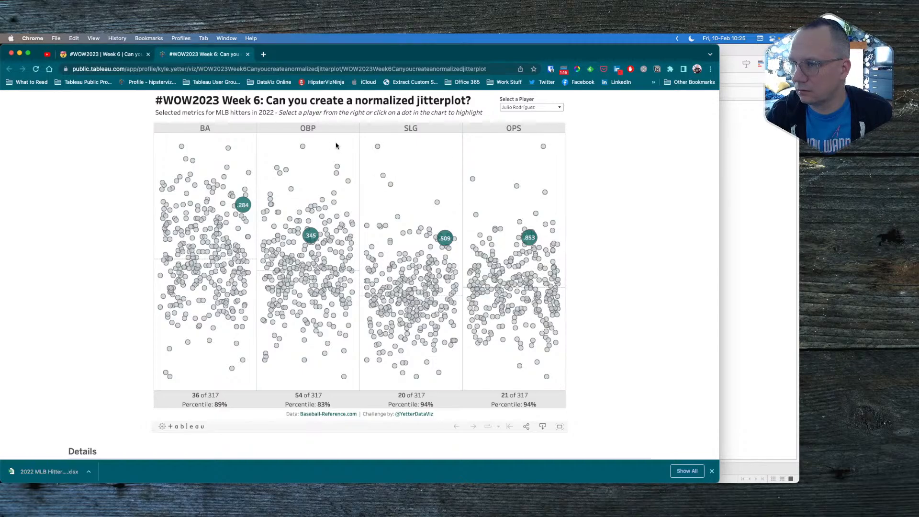
Switch to Tableau, undo Sheet 1 back to plain OBP, OPS and SLG values, and replace BA_perc with BA in Measure Values
key(super+Tab)
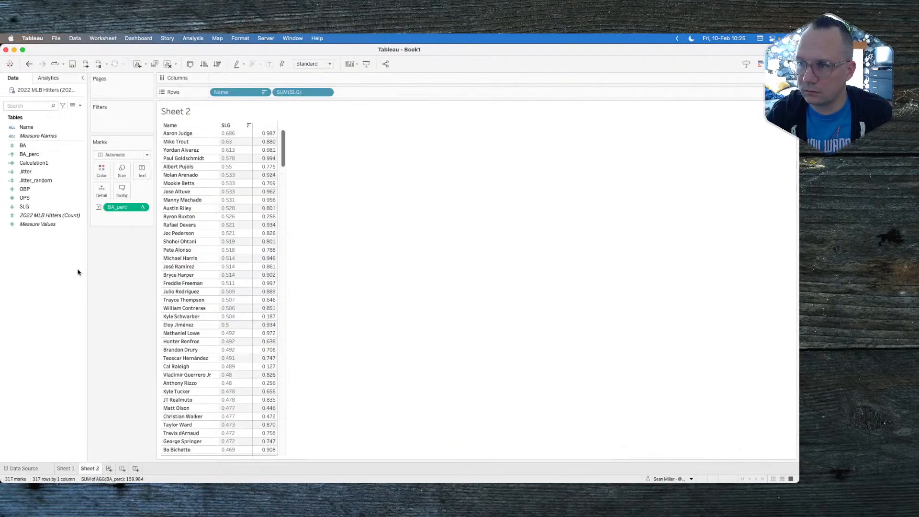
click(65, 468)
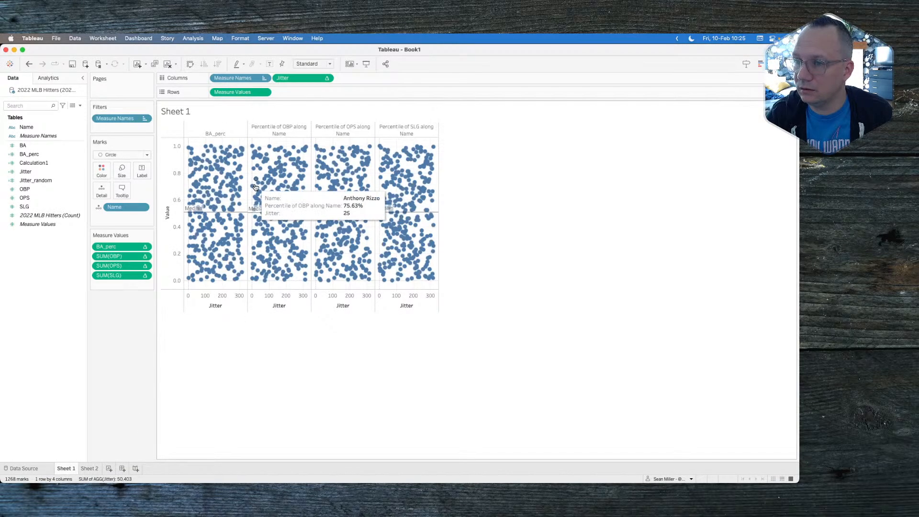
key(super+z)
key(super+z)
key(super+z)
key(super+z)
key(super+z)
key(super+z)
key(super+z)
key(super+z)
key(super+z)
key(super+z)
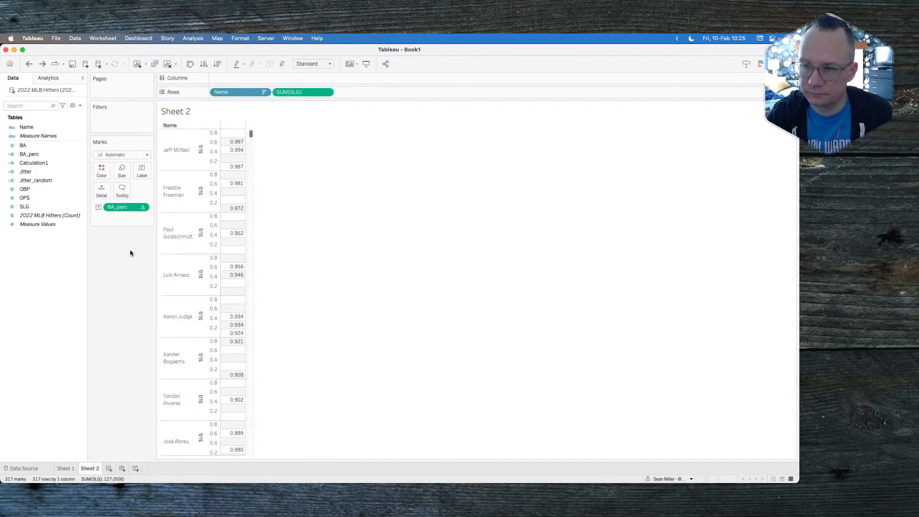
key(super+z)
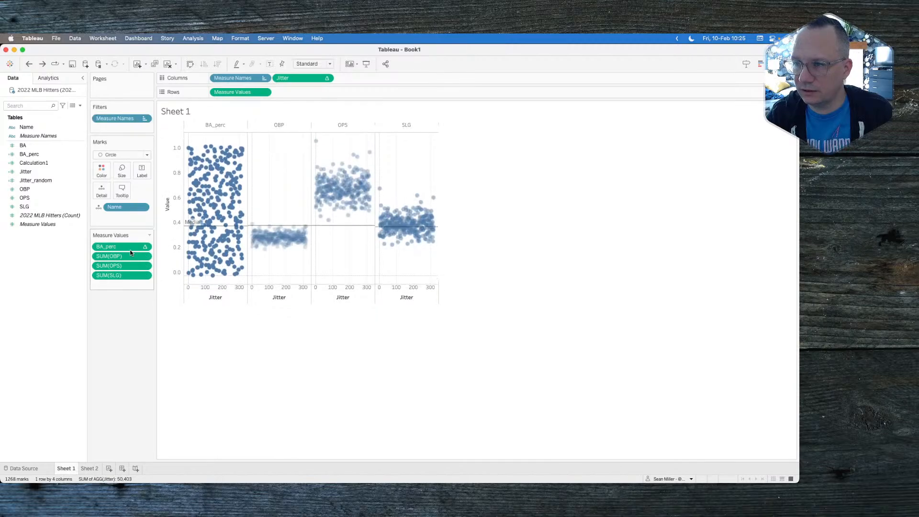
key(super+z)
key(super+z)
key(super+z)
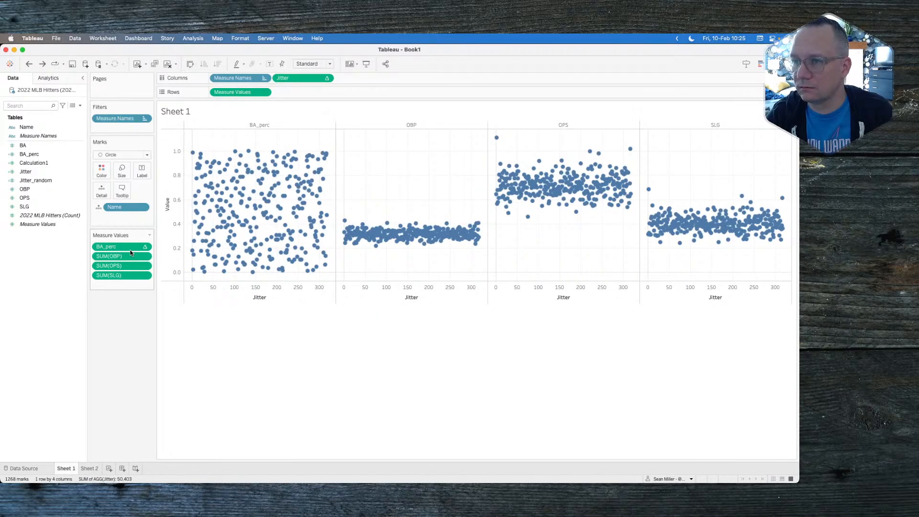
key(super+z)
key(super+shift+z)
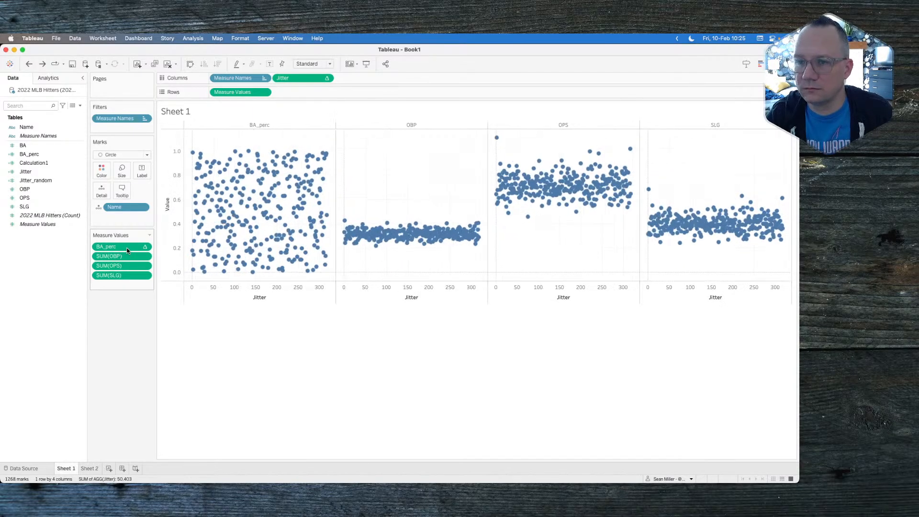
drag(34, 145, 120, 248)
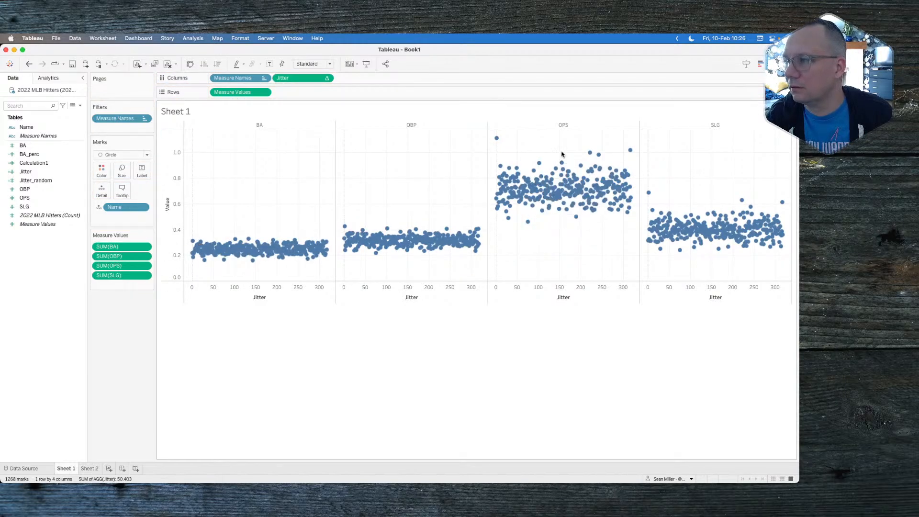
Check the highest OPS dot on Sheet 1, and switch to Chrome to compare the highest and lowest dots across the example's four metrics
mouse_move(499, 139)
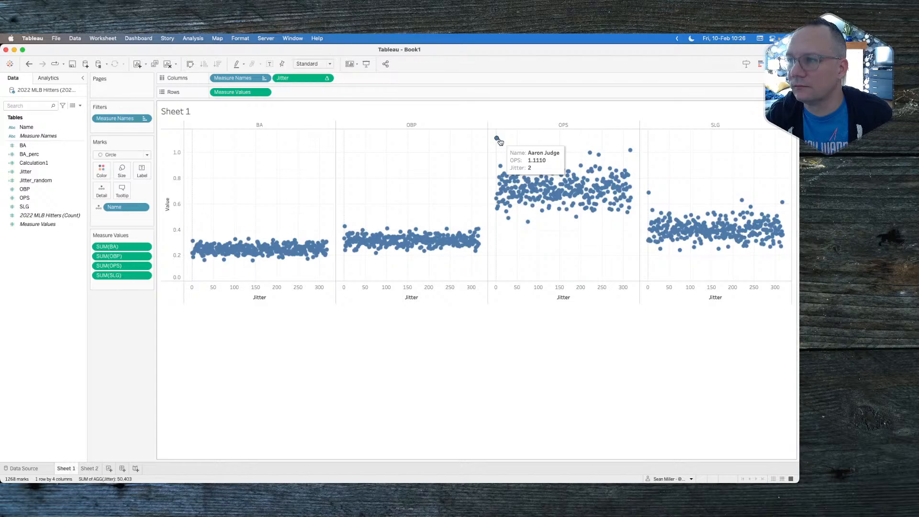
key(super+Tab)
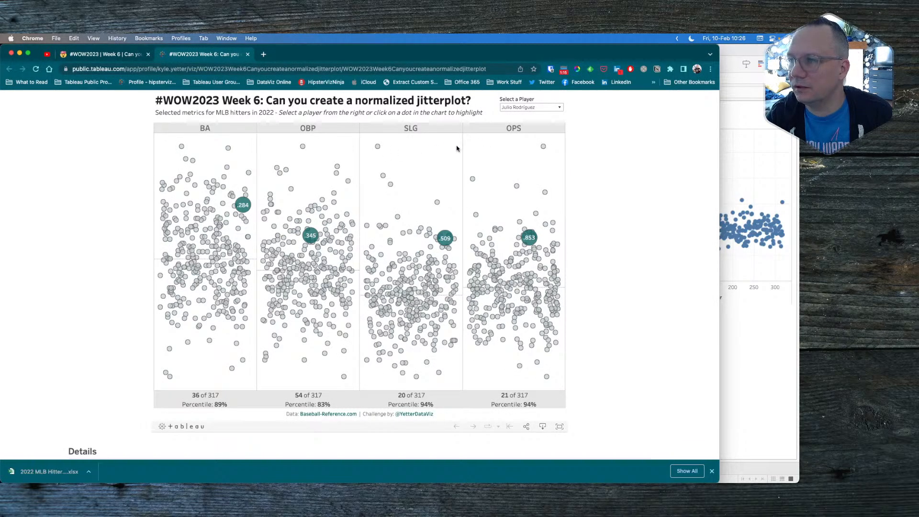
mouse_move(542, 148)
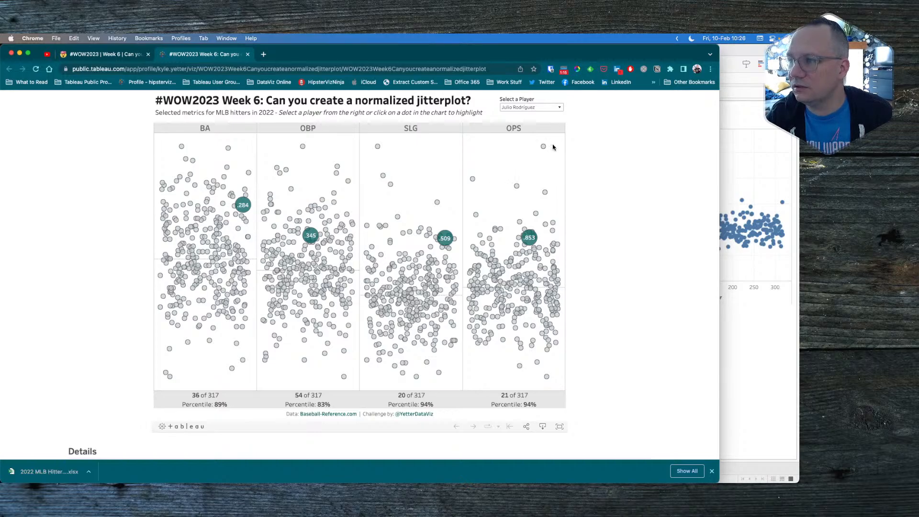
drag(478, 148, 164, 148)
click(163, 381)
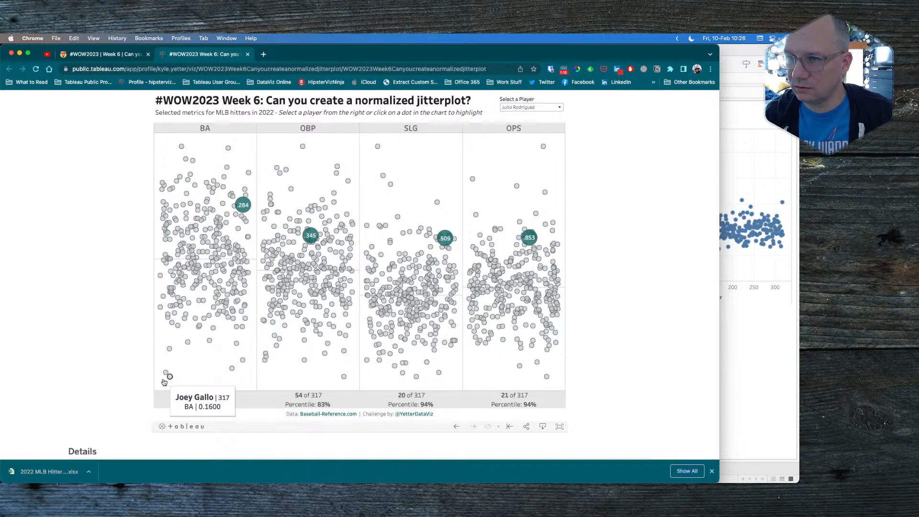
drag(186, 380, 581, 380)
click(423, 319)
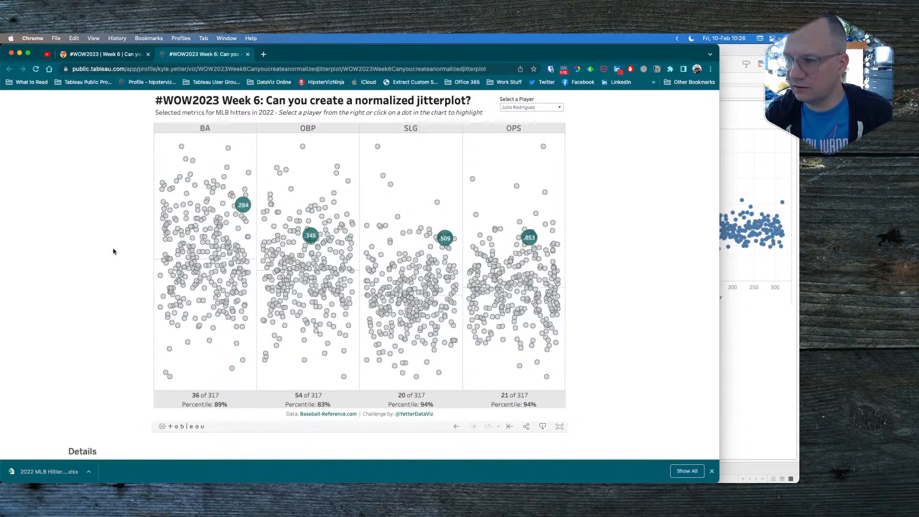
Switch back to Tableau and apply a Rank quick table calculation to SUM(BA), computed using Name
key(super+Tab)
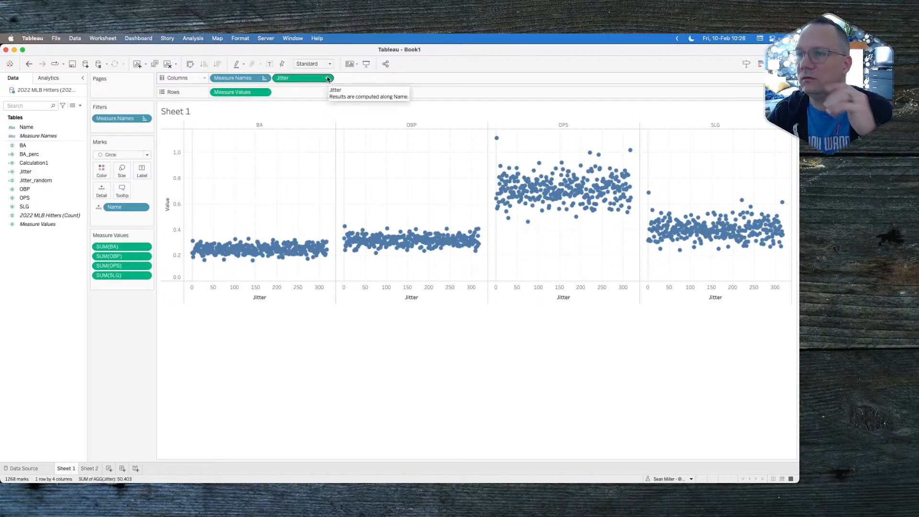
click(145, 247)
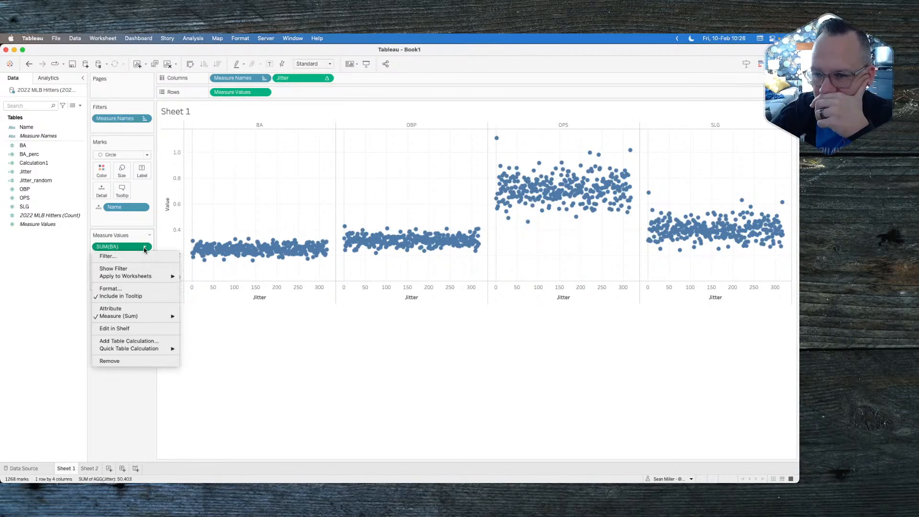
mouse_move(141, 349)
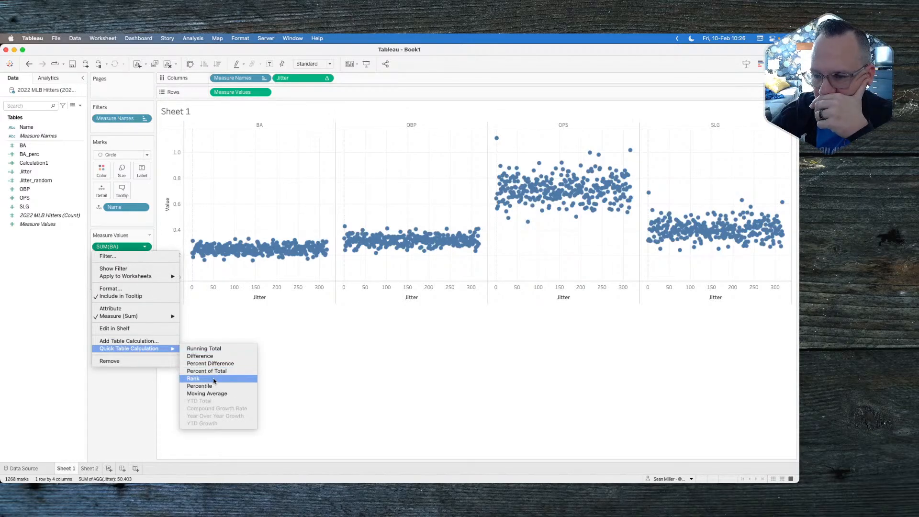
click(214, 378)
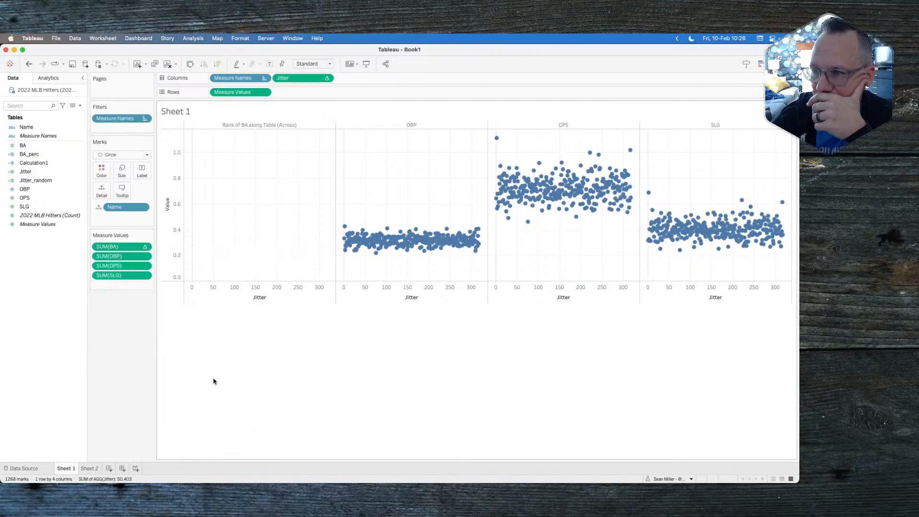
click(145, 246)
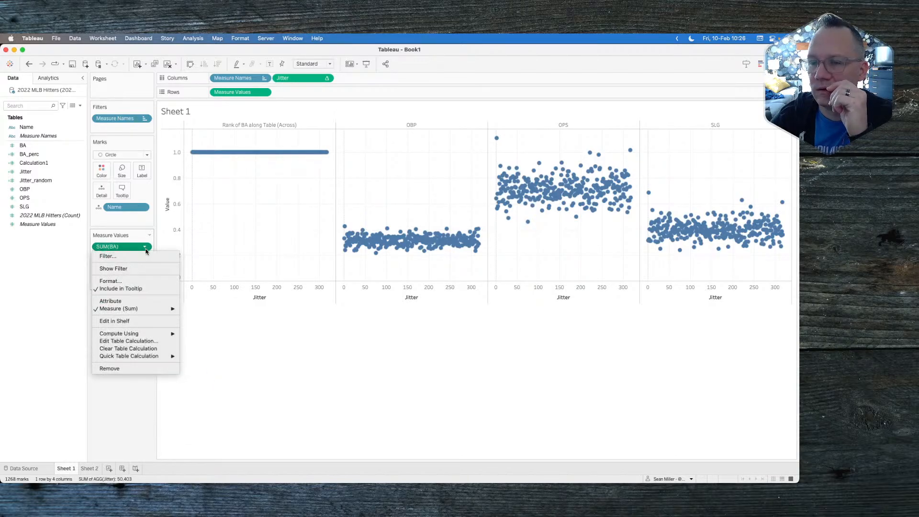
mouse_move(144, 331)
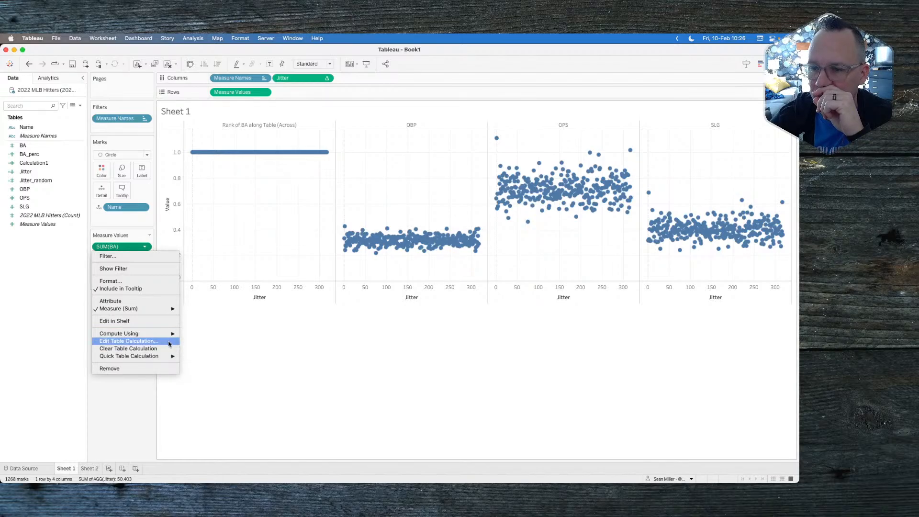
click(194, 347)
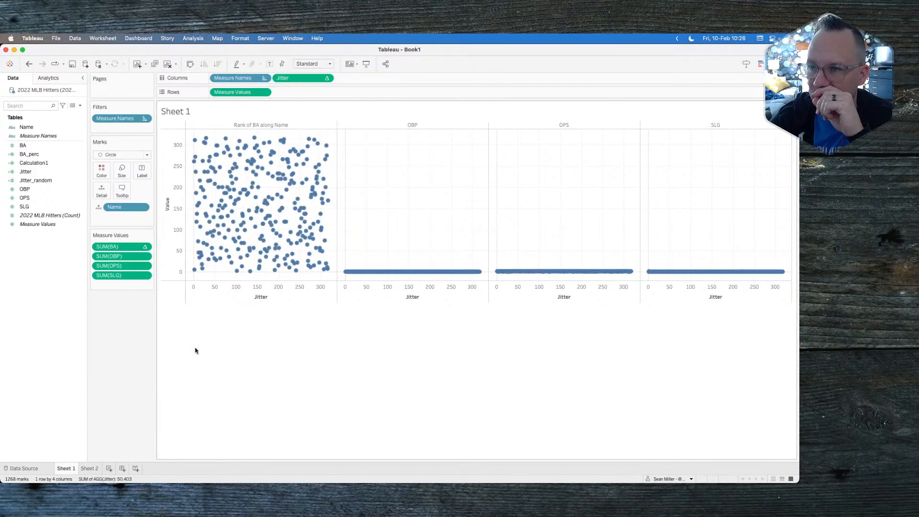
Edit BA's rank table calculation, trying the Modified Competition and Unique methods and choosing Dense (1, 2, 2, 3)
click(145, 247)
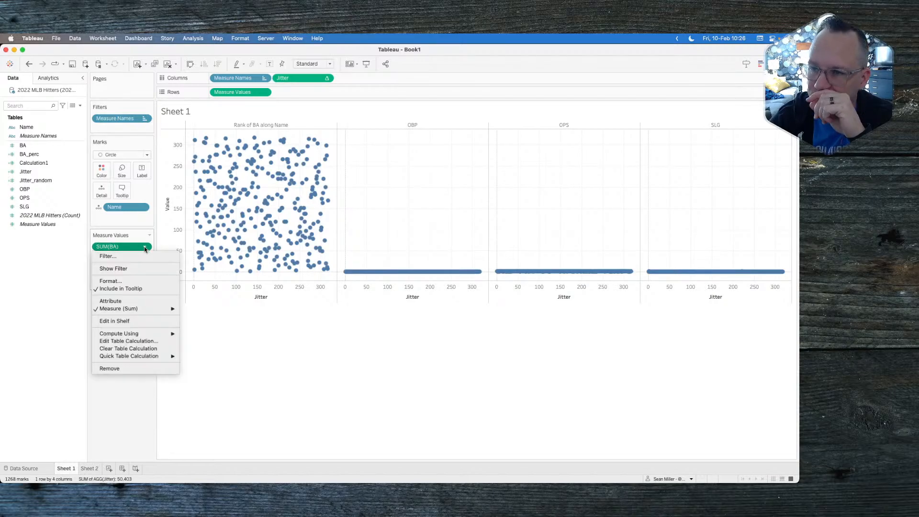
click(142, 338)
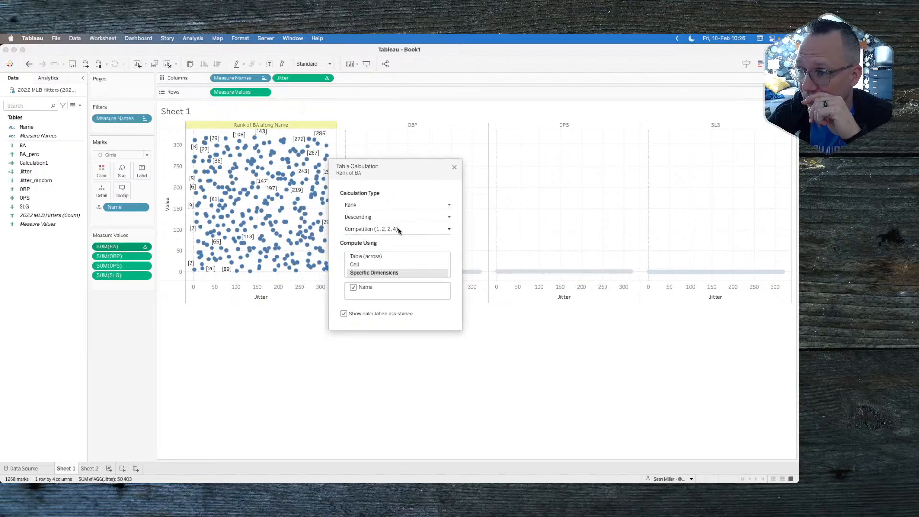
click(409, 230)
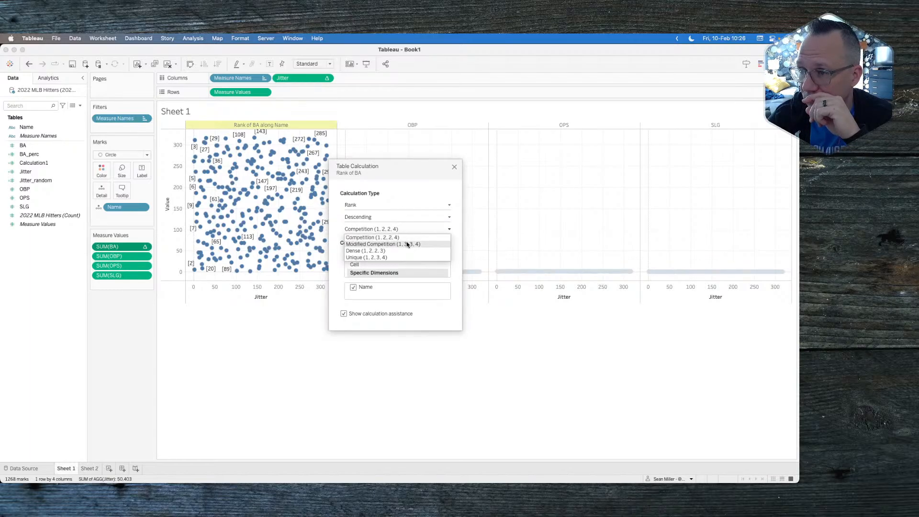
click(407, 243)
click(403, 230)
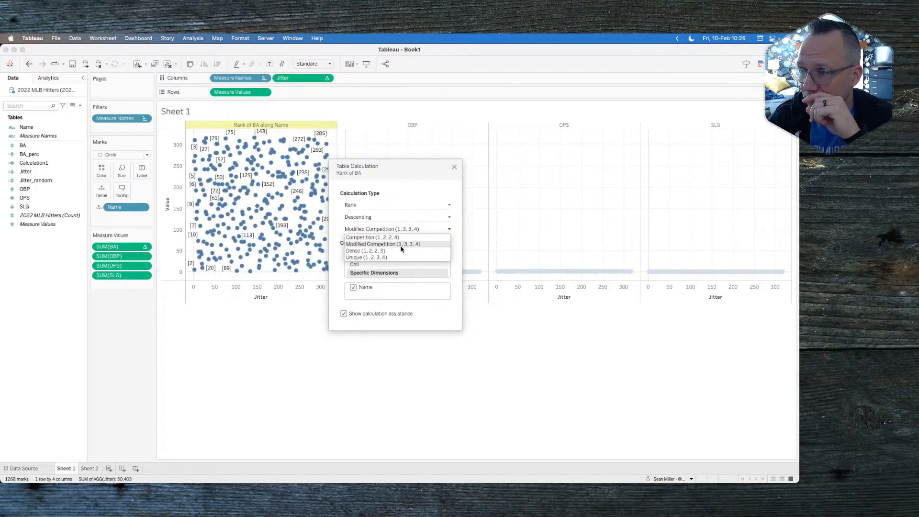
click(397, 250)
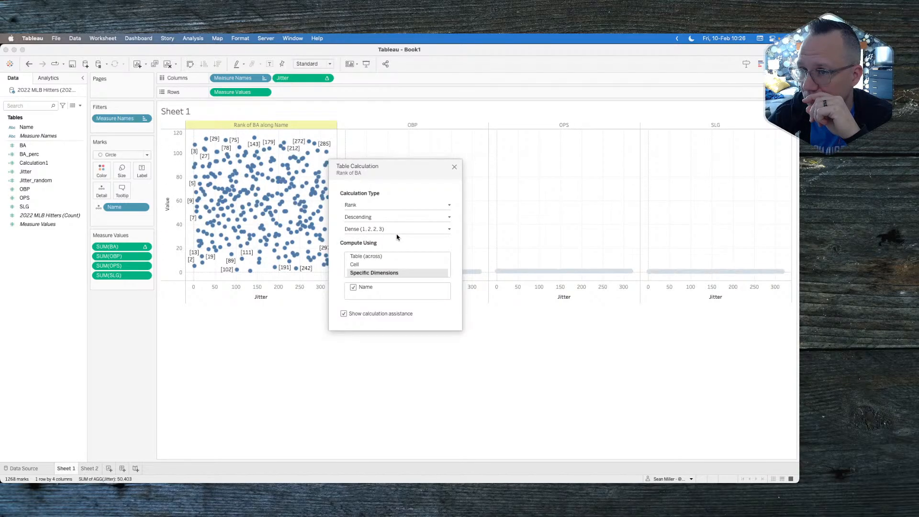
click(397, 232)
click(388, 259)
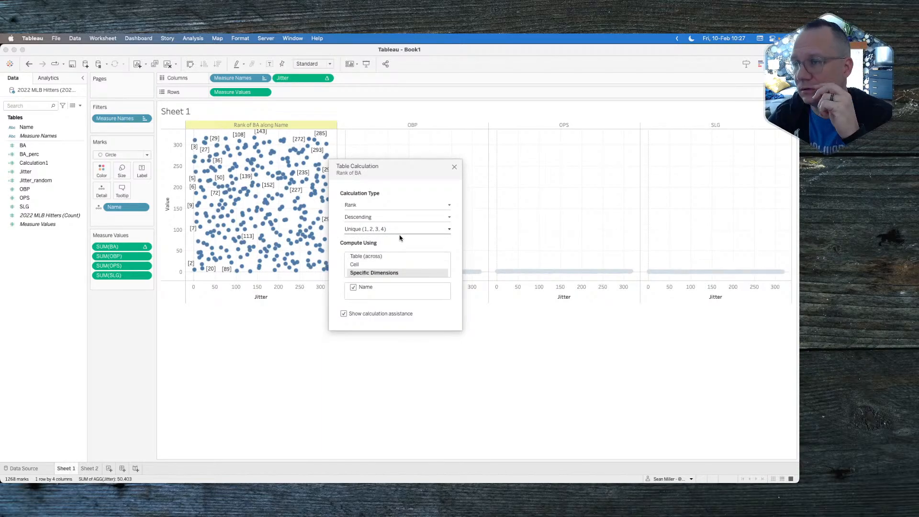
click(398, 232)
click(386, 252)
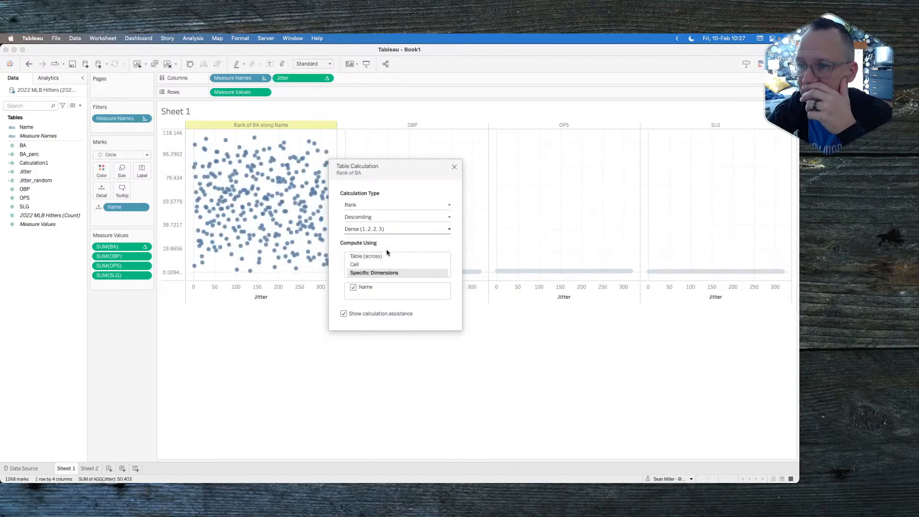
Inspect the uppermost dots in the BA rank plot and set the rank order to Ascending
mouse_move(252, 139)
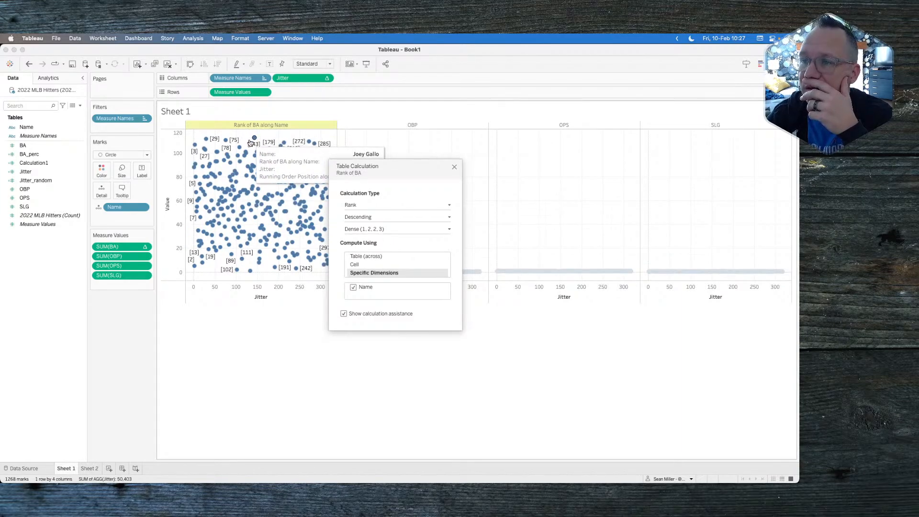
drag(408, 170, 398, 293)
mouse_move(289, 164)
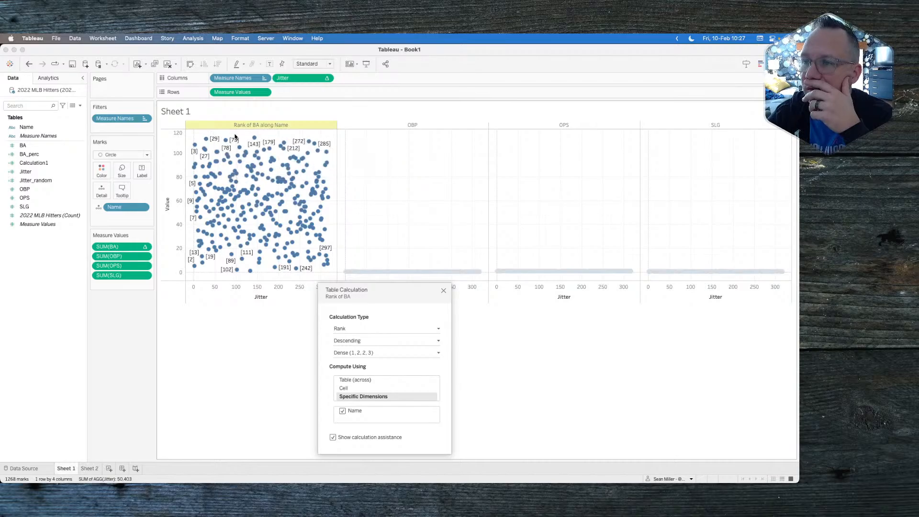
click(370, 341)
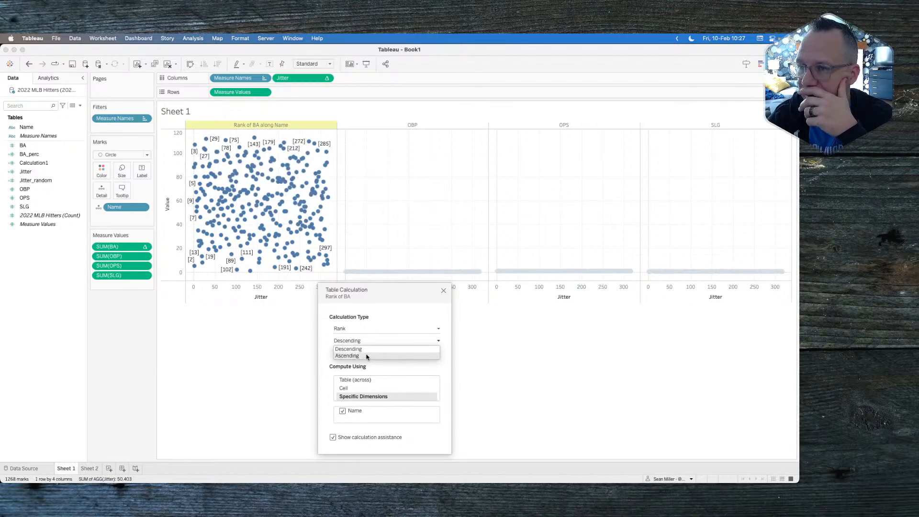
click(367, 357)
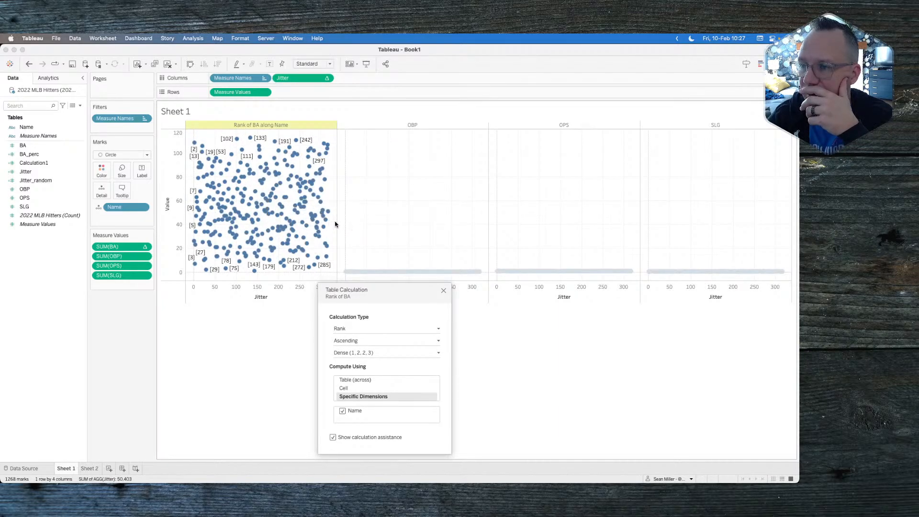
Narrow Sheet 1's metric columns, and switch to Chrome to compare the BA rank plot with the example
drag(389, 298, 384, 337)
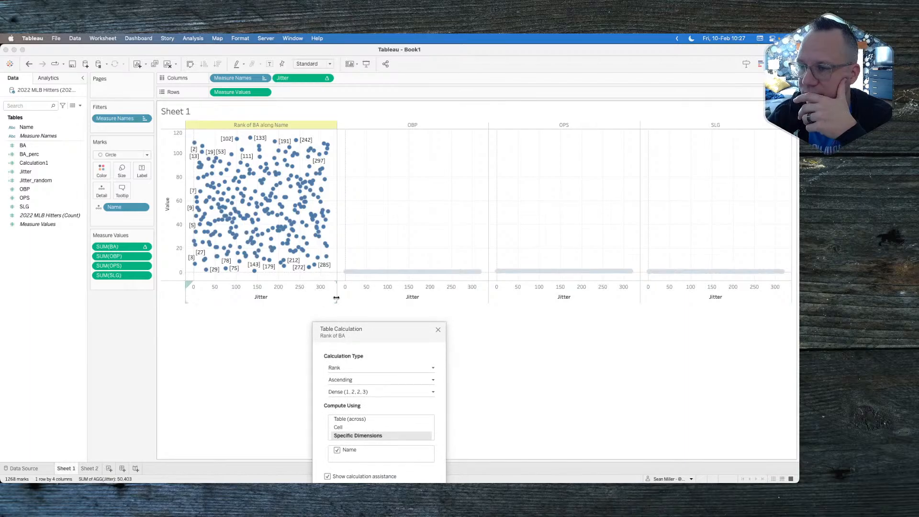
drag(223, 297, 255, 280)
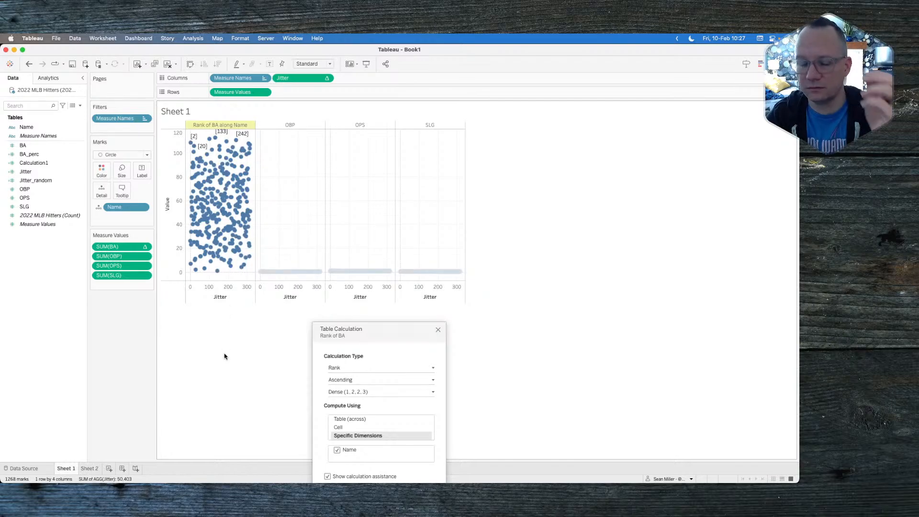
key(super+Tab)
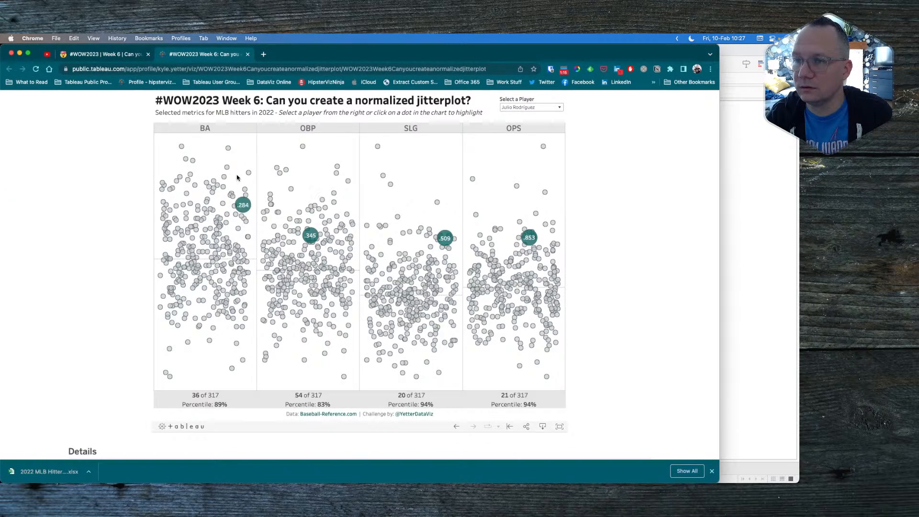
Return to Tableau and replace Jitter with Jitter_random as the horizontal field on Sheet 1
key(super+Tab)
click(39, 146)
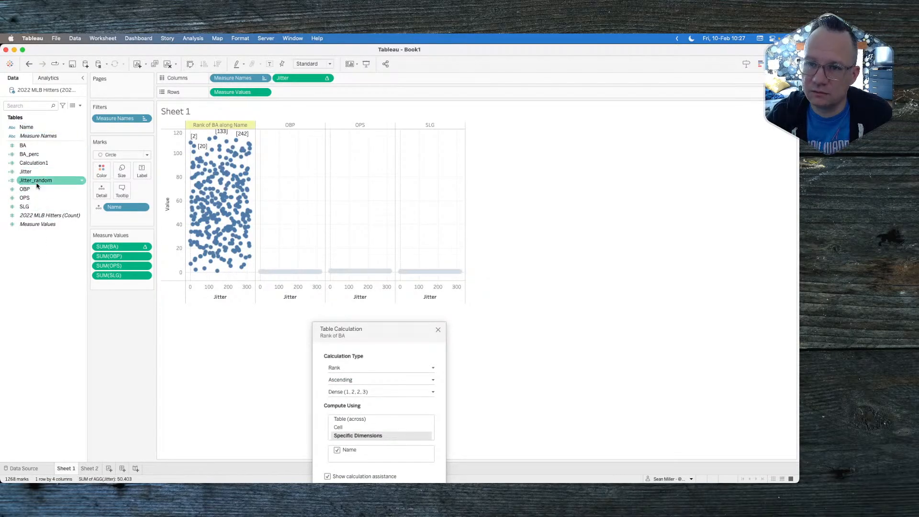
drag(38, 180, 299, 80)
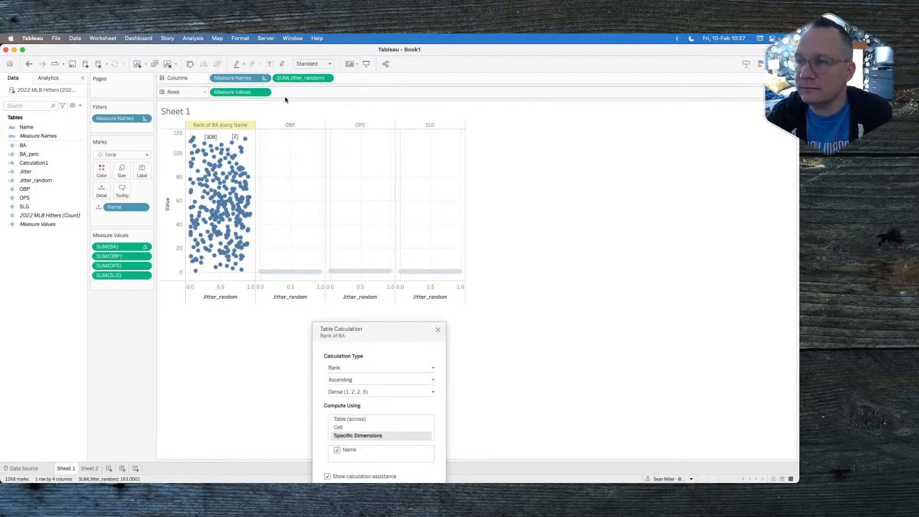
Toggle the last swap between Jitter and Jitter_random to compare the plots, leaving Jitter as Sheet 1's horizontal field
key(super+z)
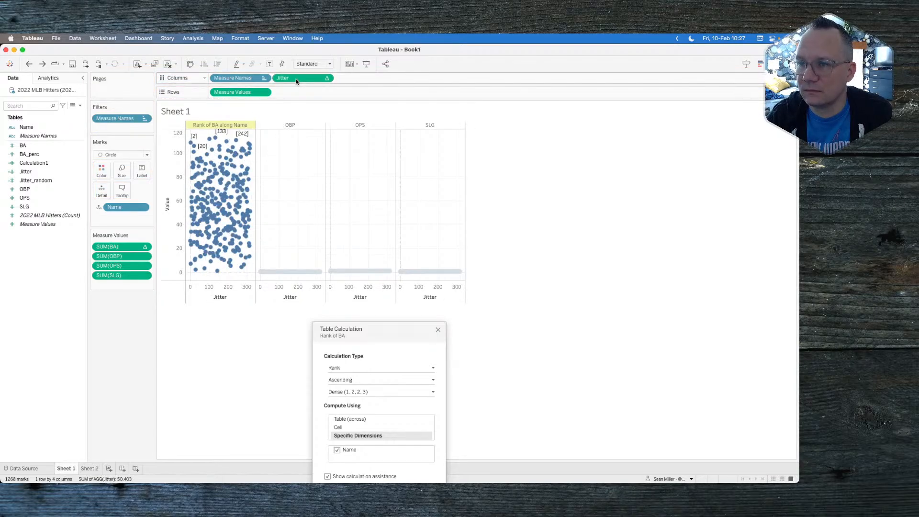
key(super+shift+z)
key(super+z)
key(super+shift+z)
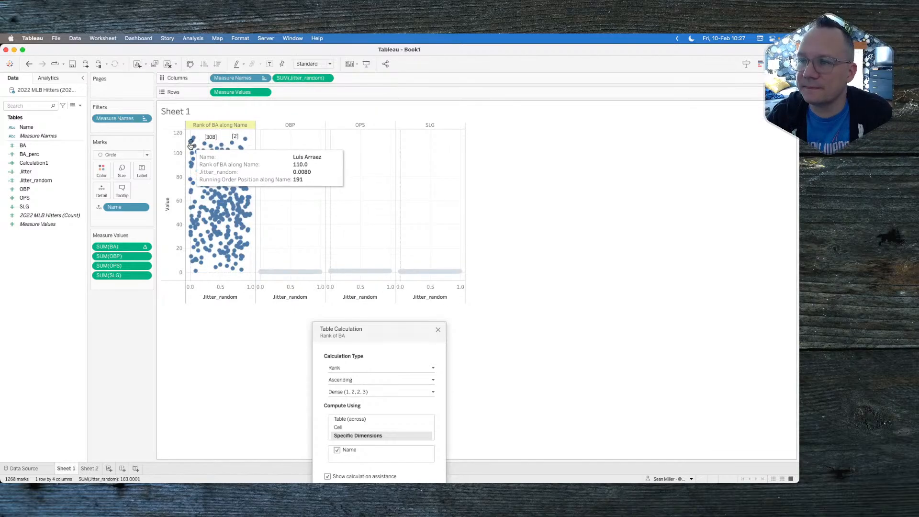
key(super+z)
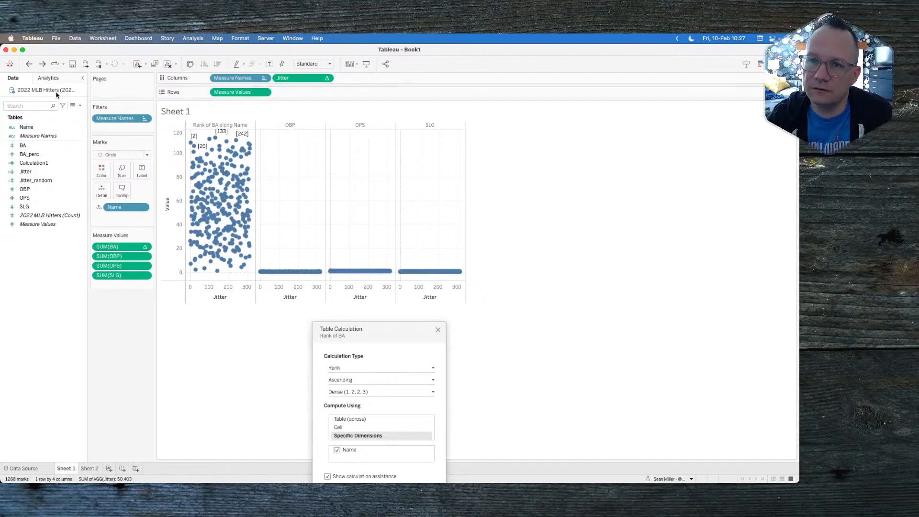
Add a per-pane median reference line for Measure Values to Sheet 1, and close the BA rank table calculation settings
click(50, 78)
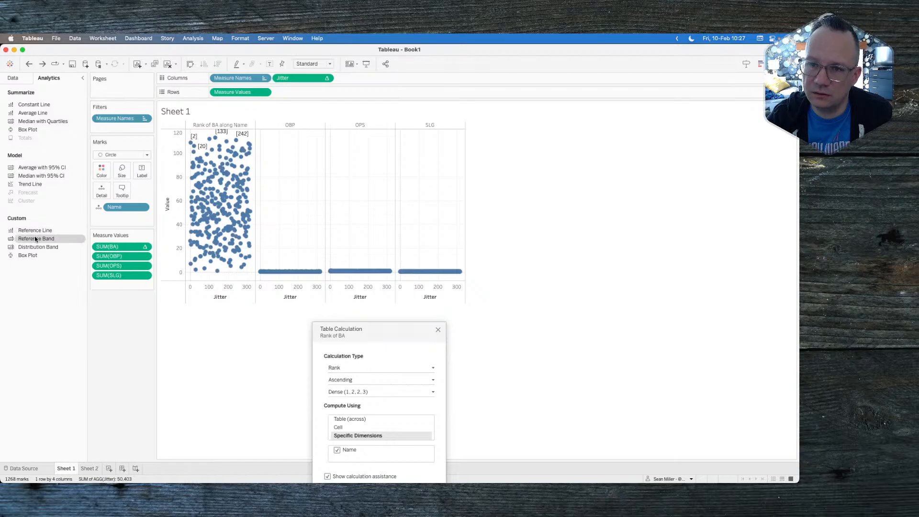
drag(34, 230, 261, 172)
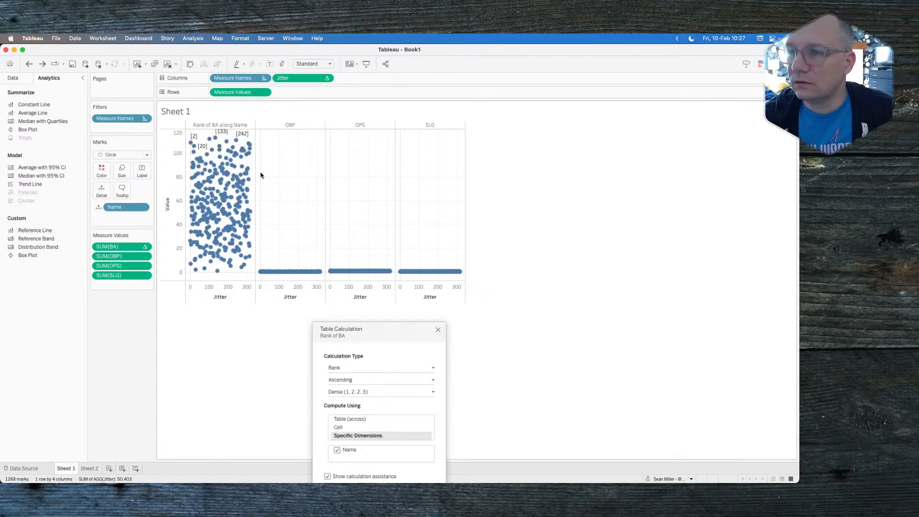
click(409, 208)
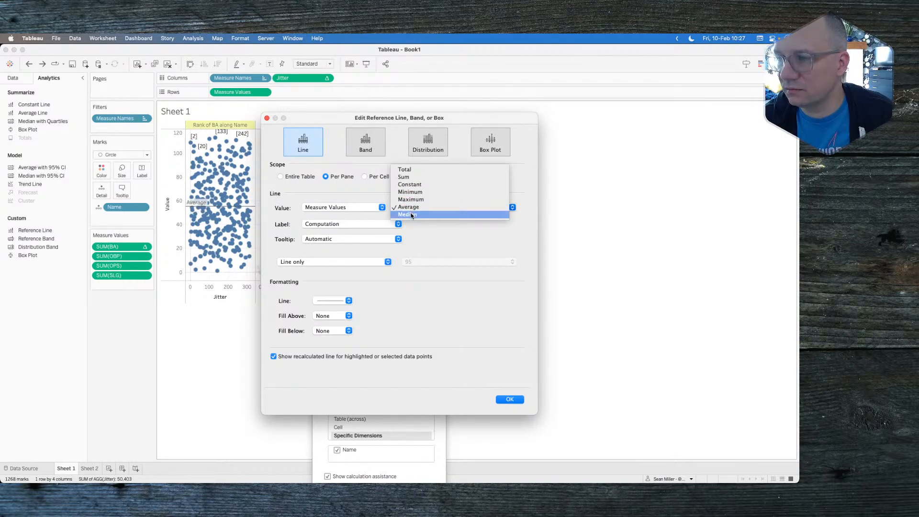
click(409, 215)
drag(401, 124, 617, 163)
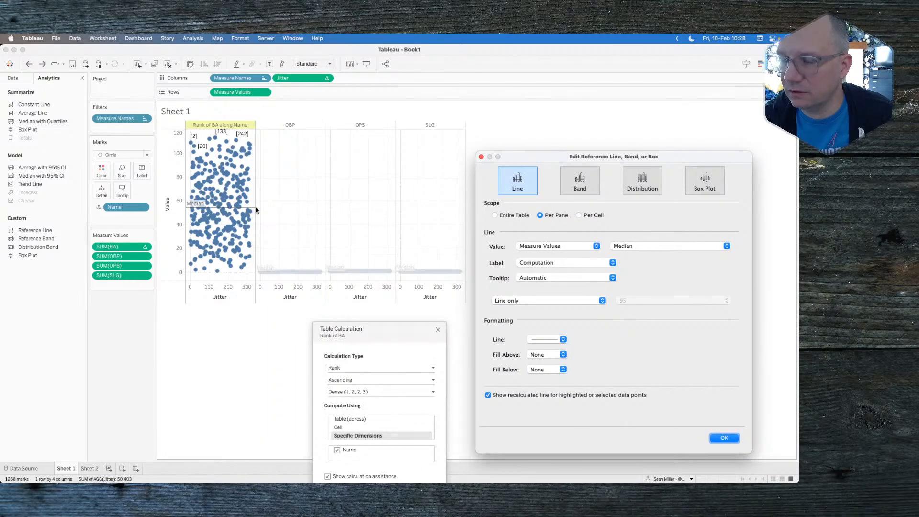
click(481, 158)
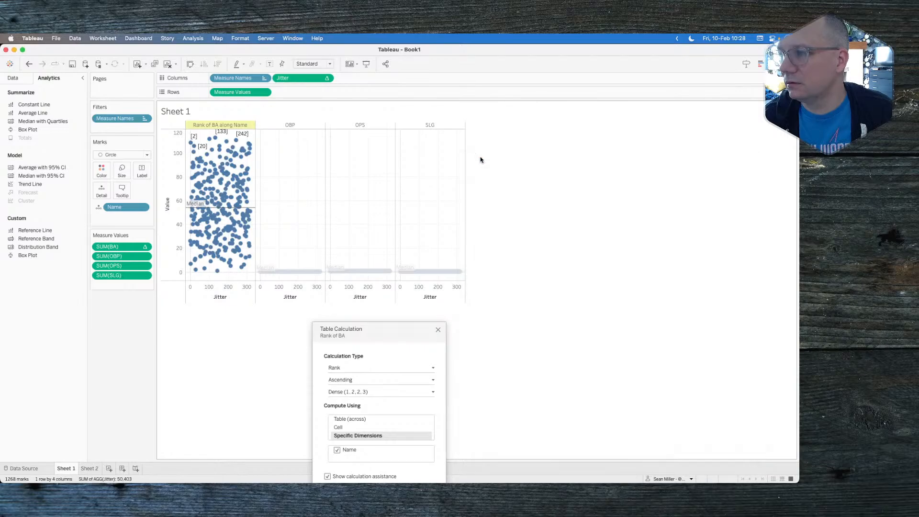
click(436, 329)
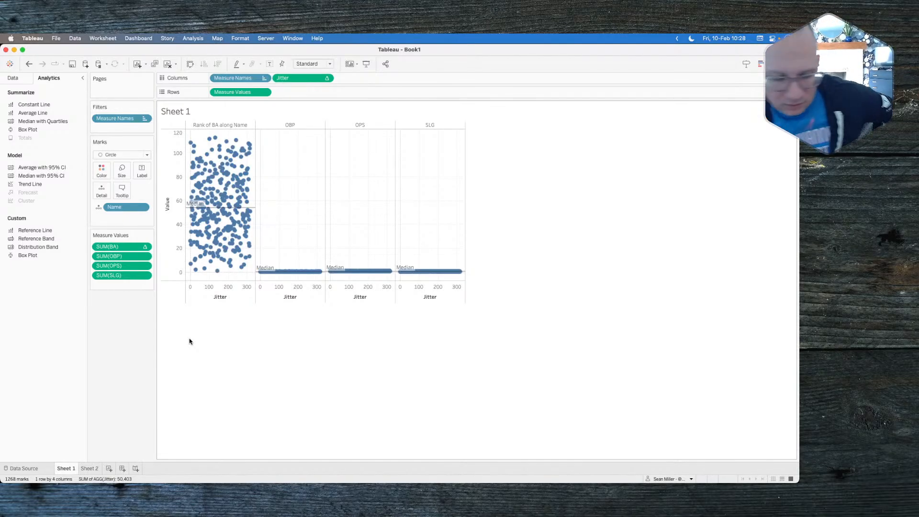
Undo the median line, the column narrowing and the BA rank calculation, so that BA is plotted as a plain sum
key(super+z)
key(super+z)
key(super+z)
key(super+z)
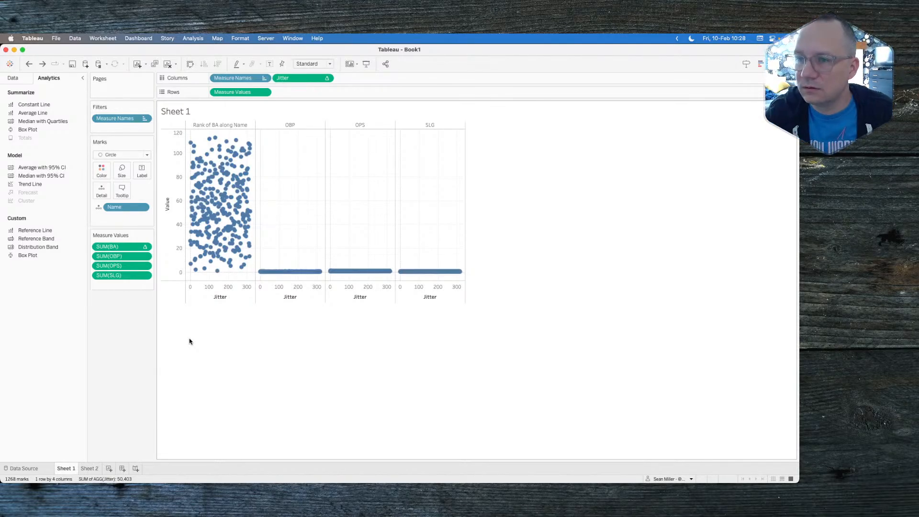
key(super+z)
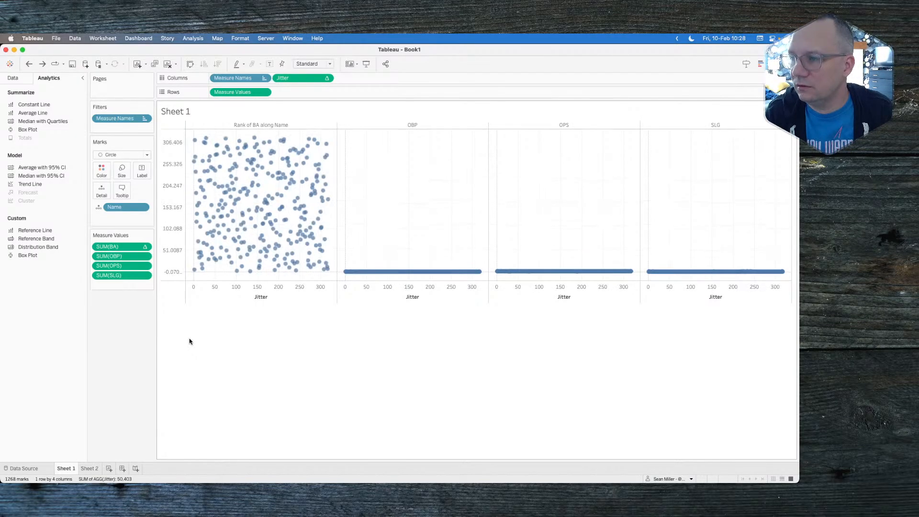
key(super+z)
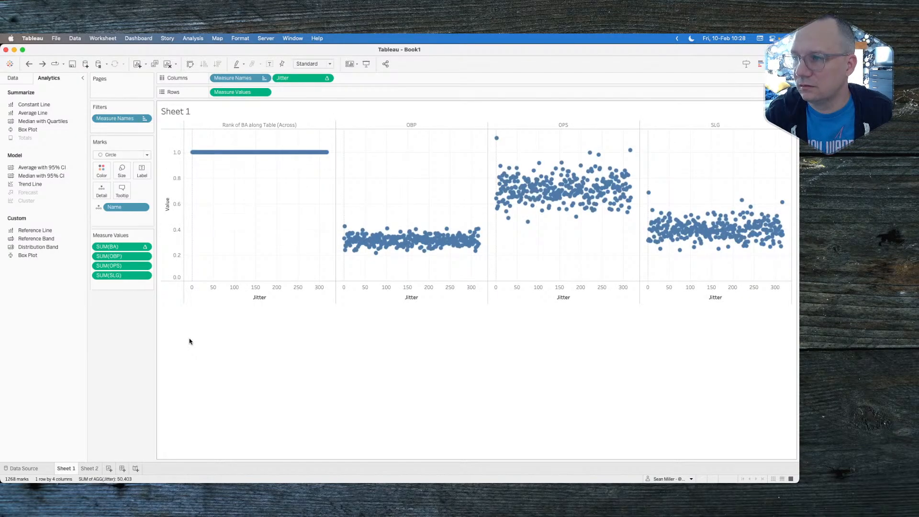
key(super+z)
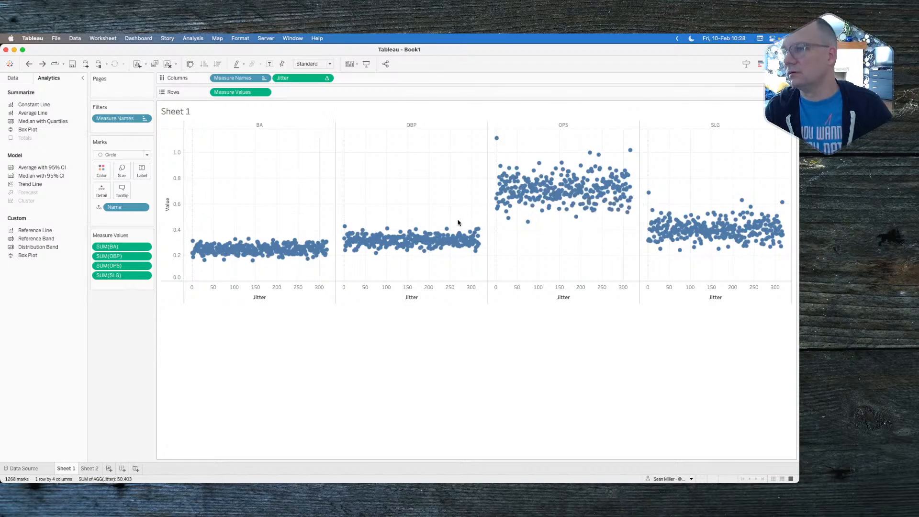
Inspect individual player dots in the OBP, OPS and BA plots, and open the Measure Values axis settings
mouse_move(428, 238)
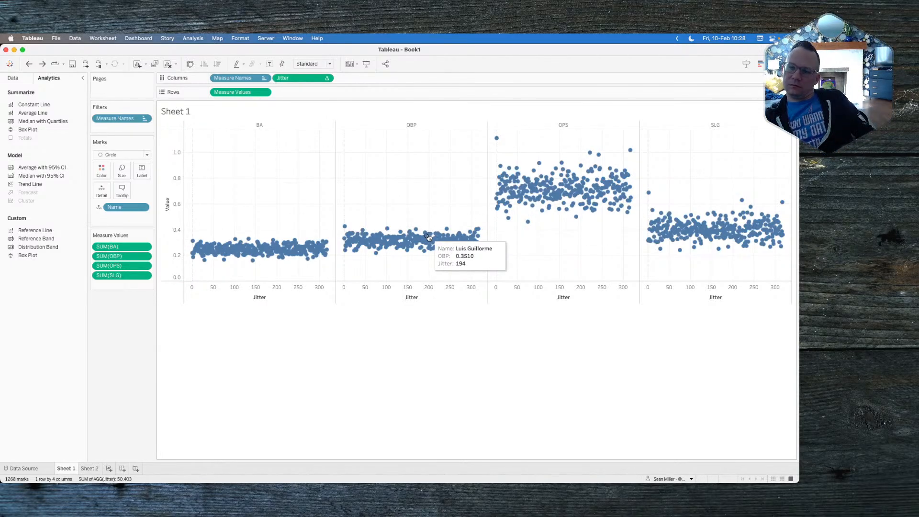
mouse_move(497, 140)
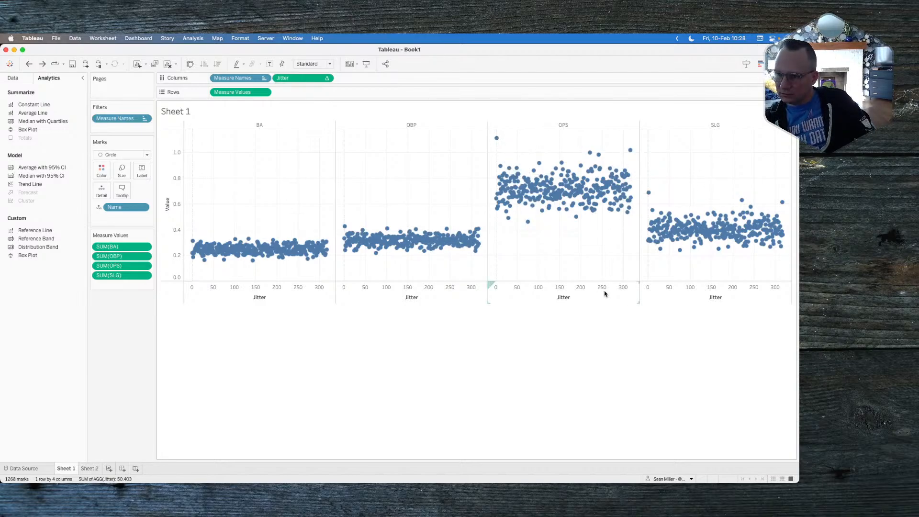
mouse_move(252, 239)
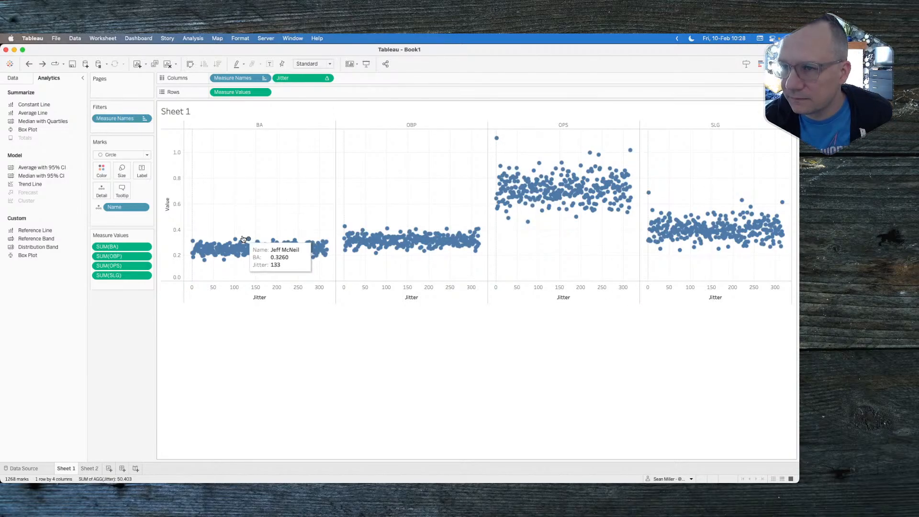
right_click(178, 207)
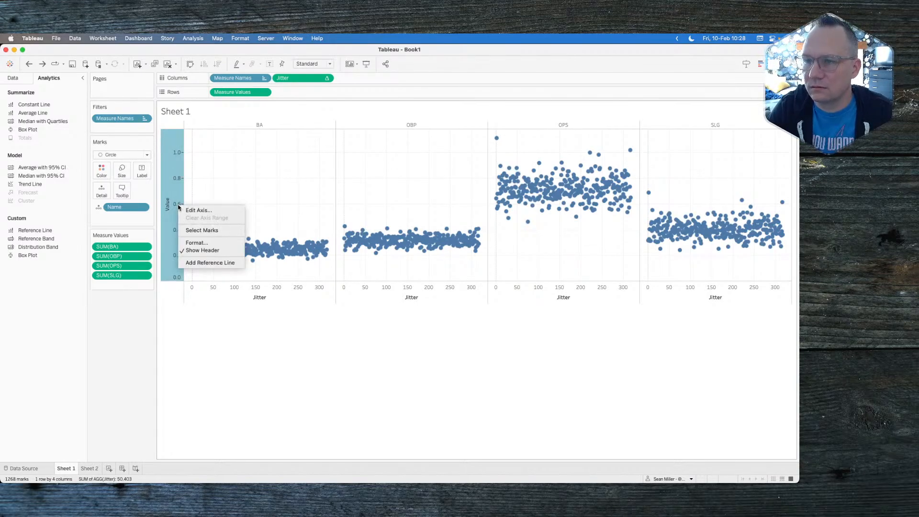
click(196, 209)
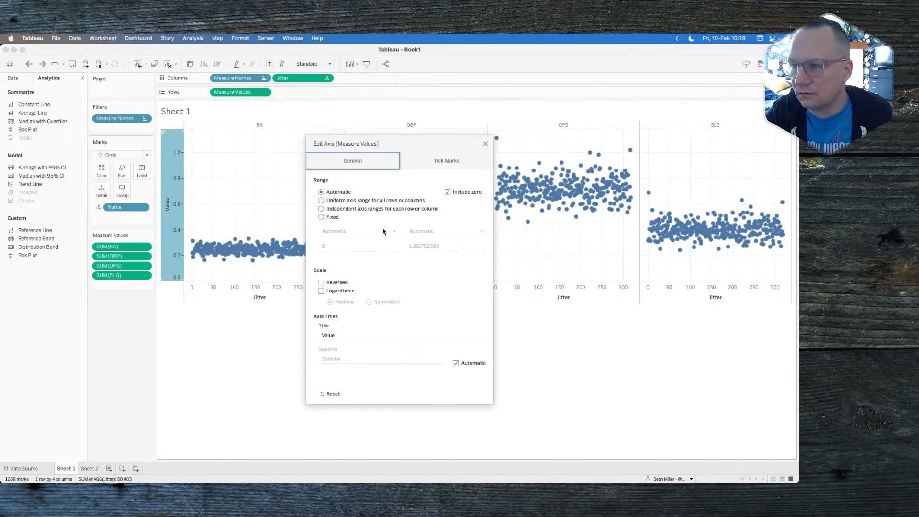
Switch to Chrome, read the Requirements list on the Workout Wednesday challenge page, and return to Tableau
key(super+Tab)
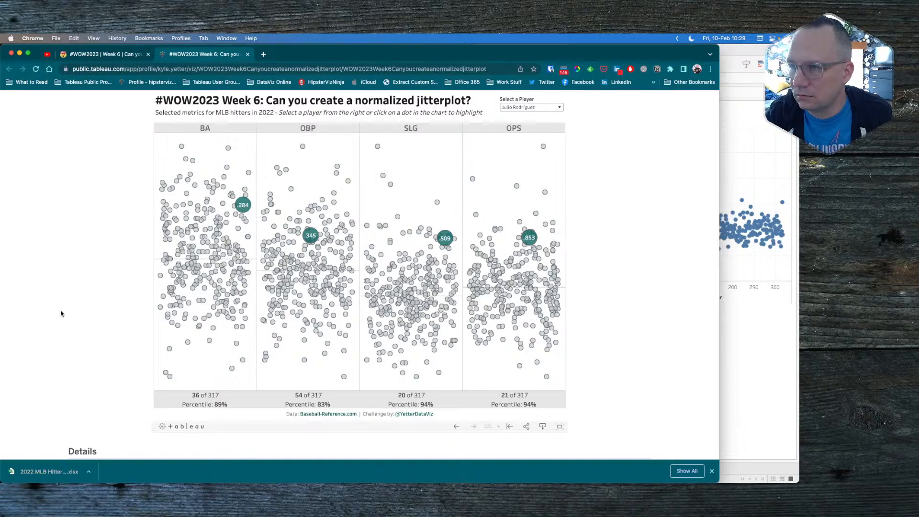
click(101, 54)
scroll(97, 369, down, 3)
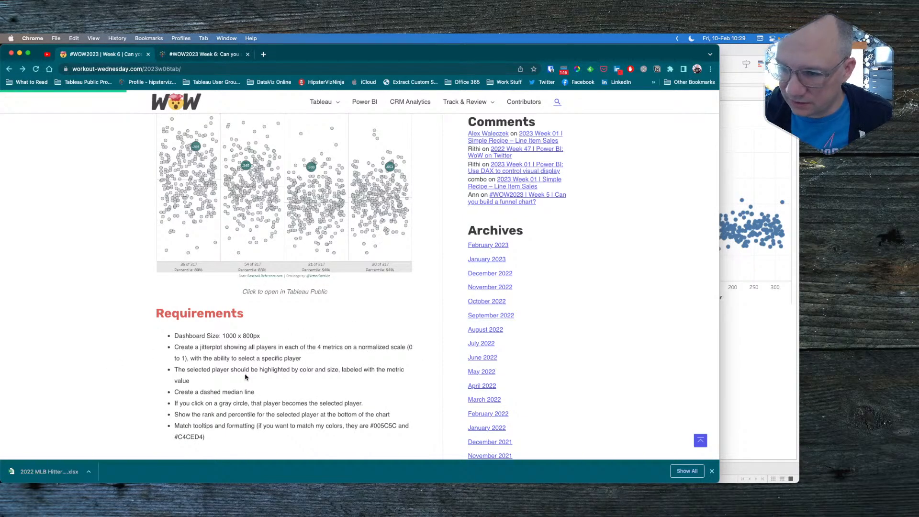
key(super+Tab)
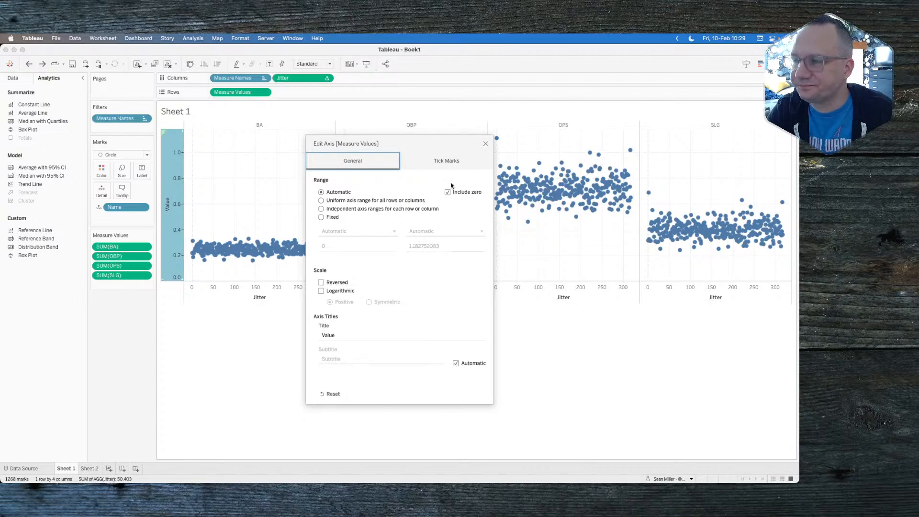
Close the axis settings and reduce Sheet 1 to BA as the only metric plotted against Jitter
click(486, 143)
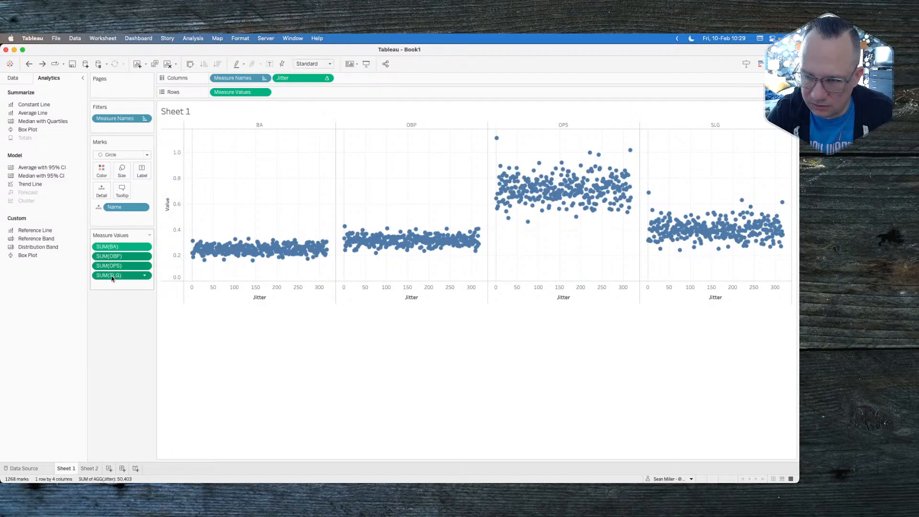
drag(111, 277, 105, 351)
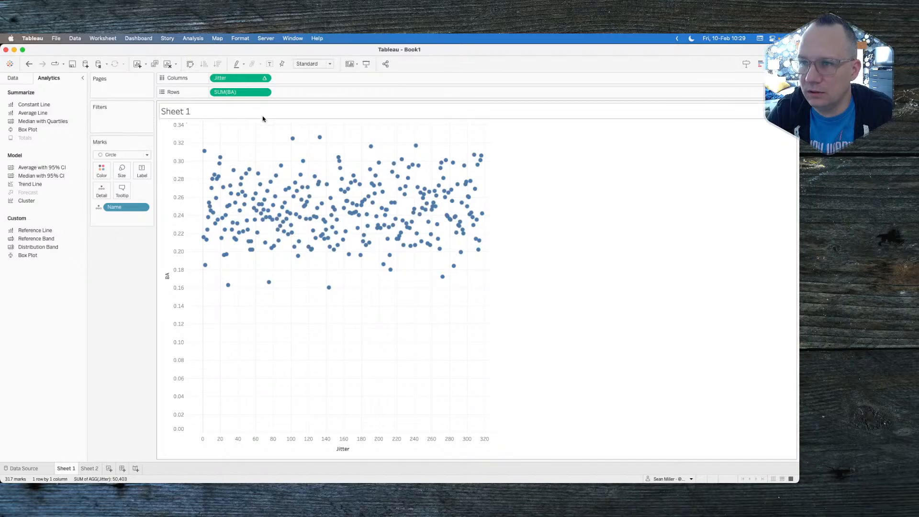
Try a Percentile quick table calculation on BA computed using Name, and undo it
click(264, 92)
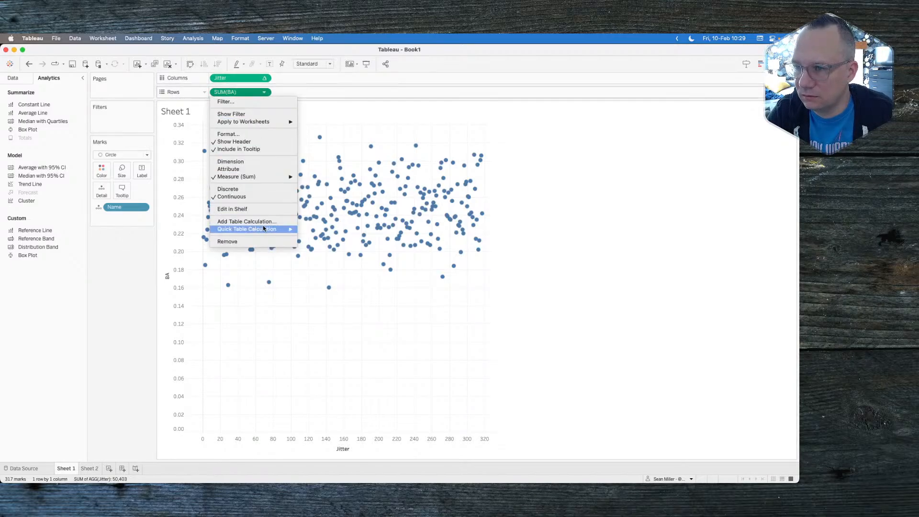
mouse_move(264, 229)
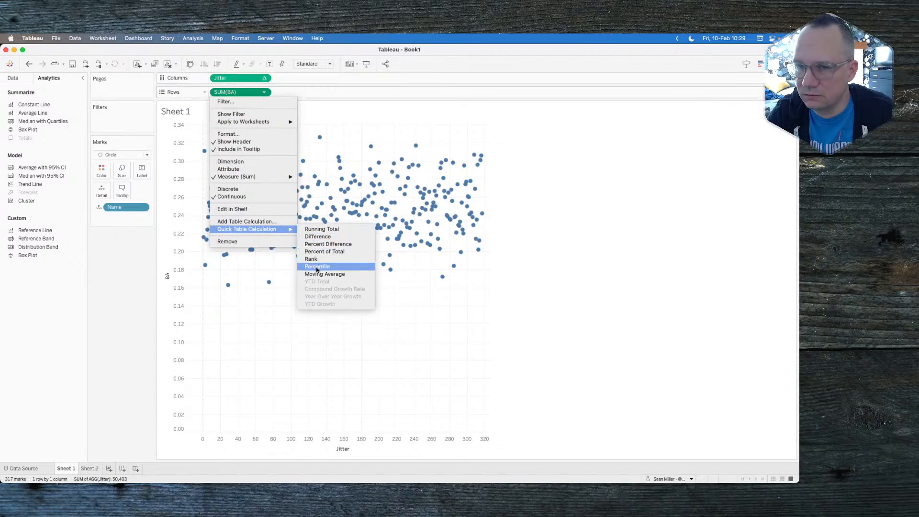
click(316, 266)
click(266, 91)
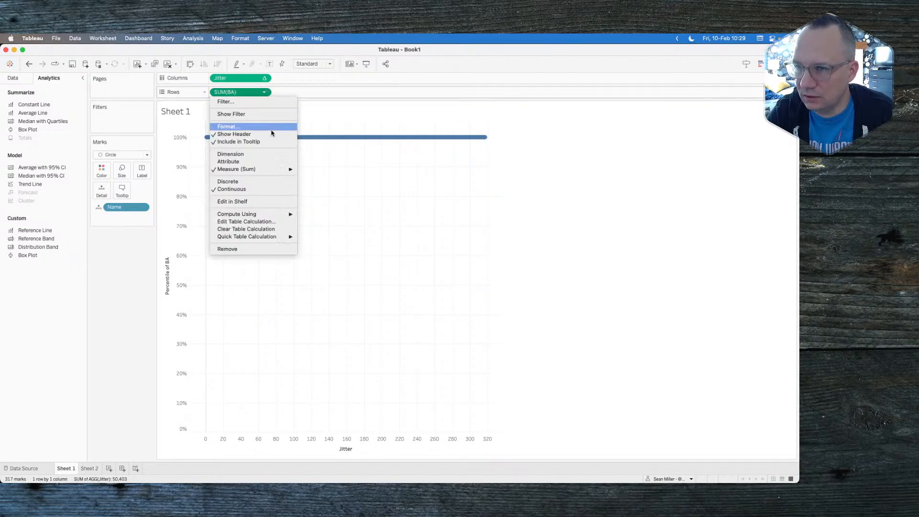
mouse_move(287, 214)
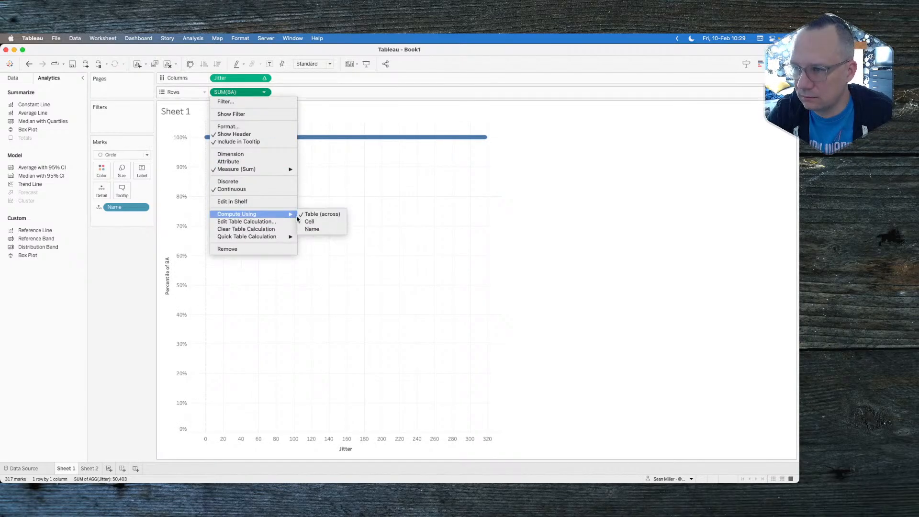
click(316, 228)
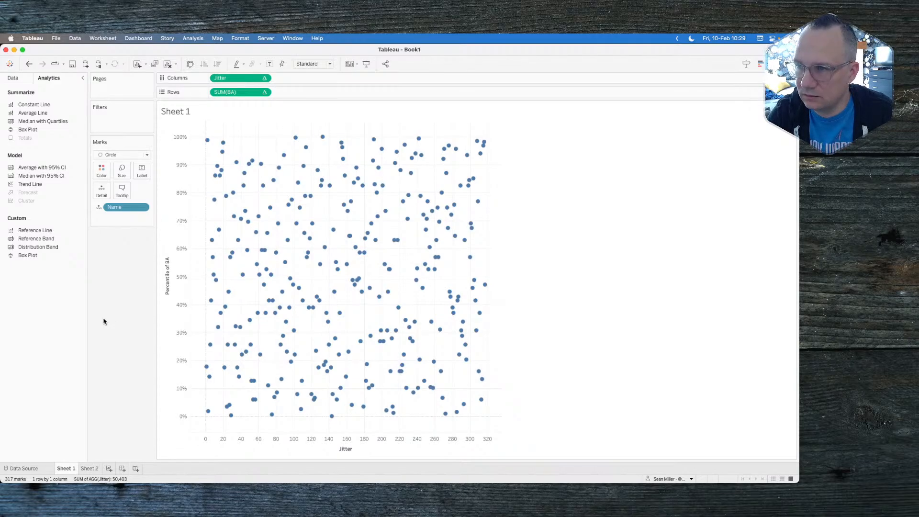
key(super+z)
key(super+z)
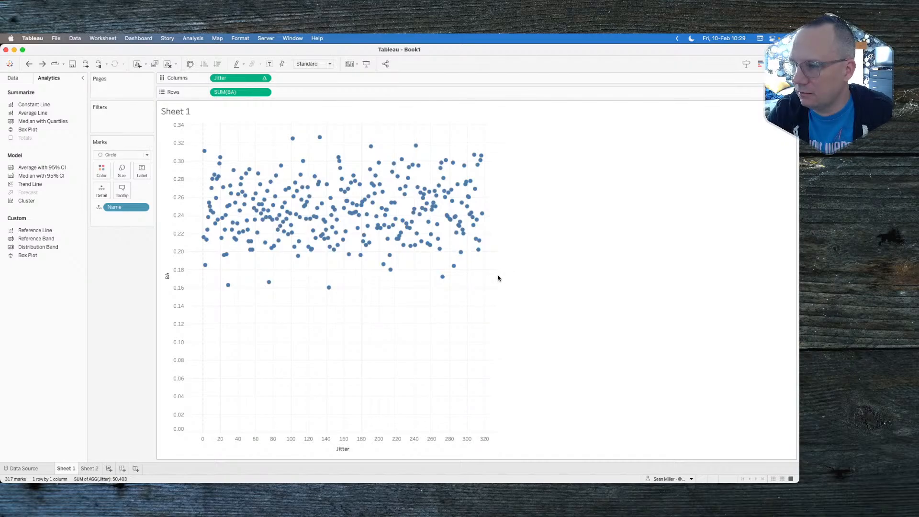
Narrow the BA plot on Sheet 1 to a slim column, and switch to Chrome and back to compare it with the example
drag(499, 277, 294, 286)
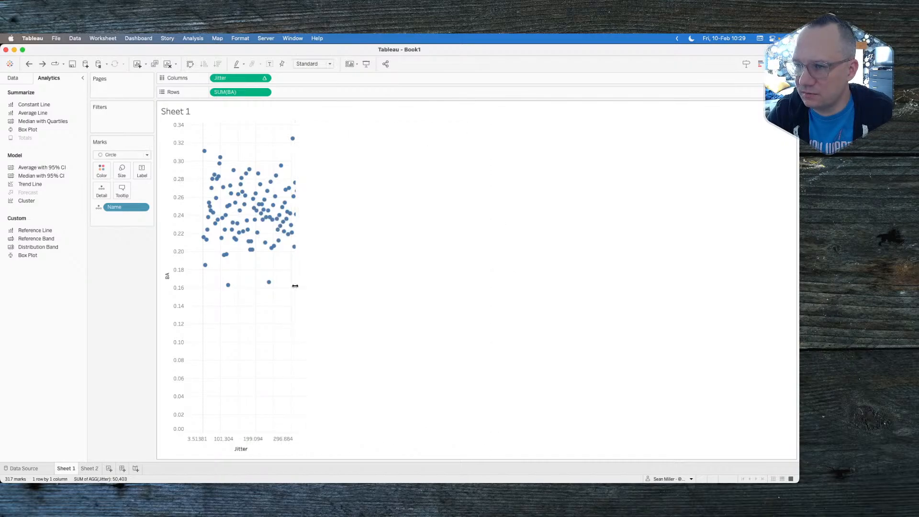
key(super+Tab)
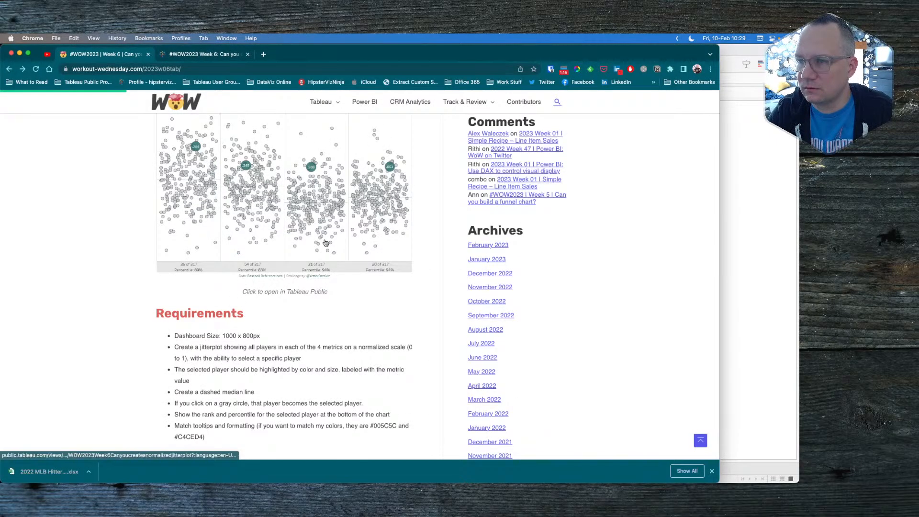
scroll(88, 240, up, 2)
key(super+Tab)
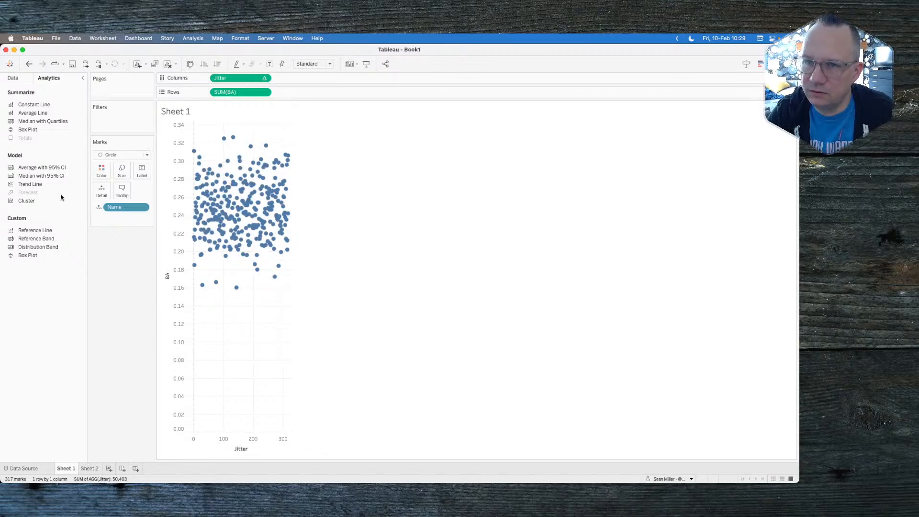
Edit Calculation1 to enclose the whole WINDOW_MAX minus WINDOW_MIN denominator in parentheses, and save the formula
click(11, 78)
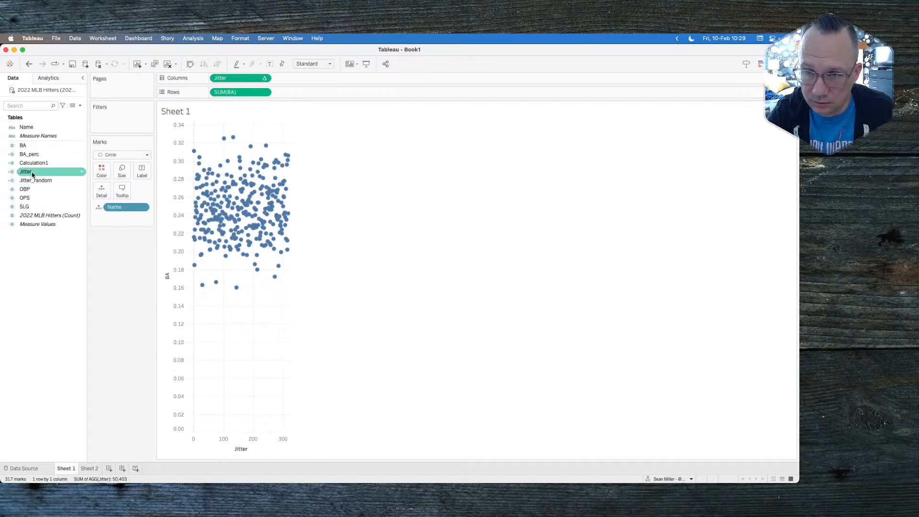
right_click(38, 163)
click(48, 204)
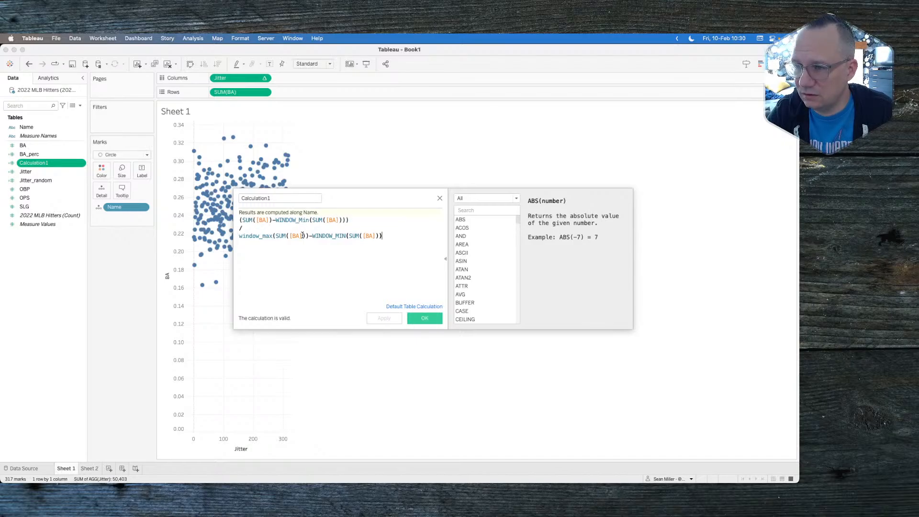
click(239, 236)
text(([BA])
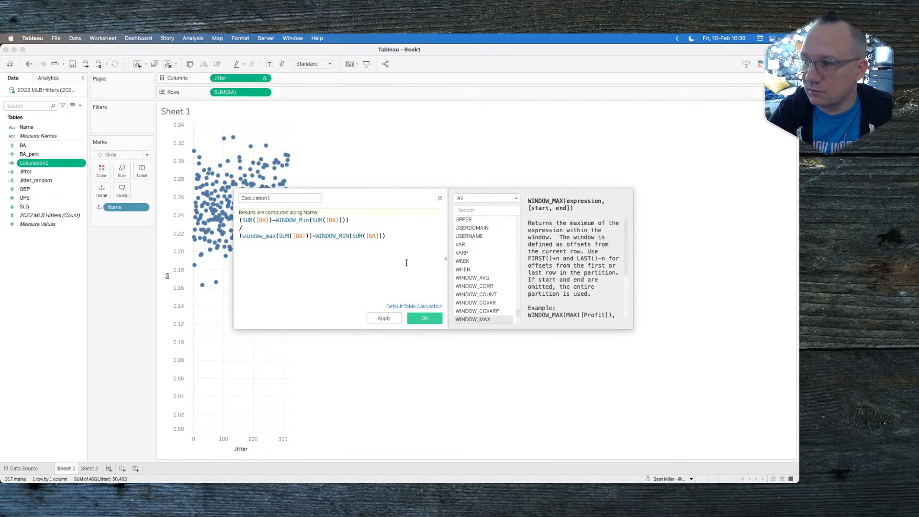
text())
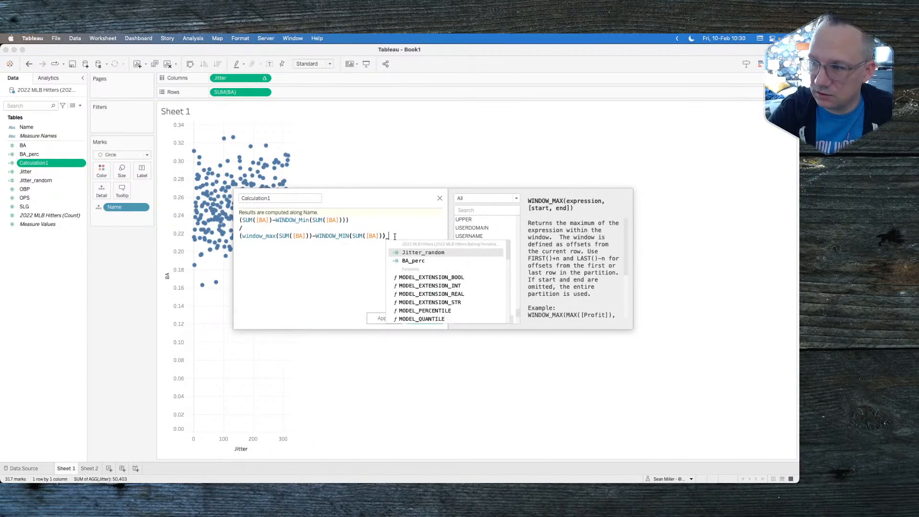
text())
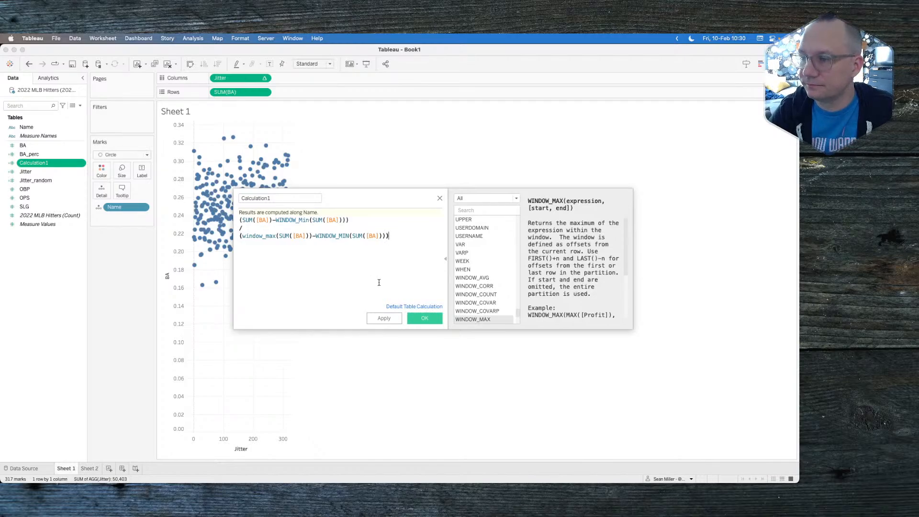
click(384, 317)
click(424, 318)
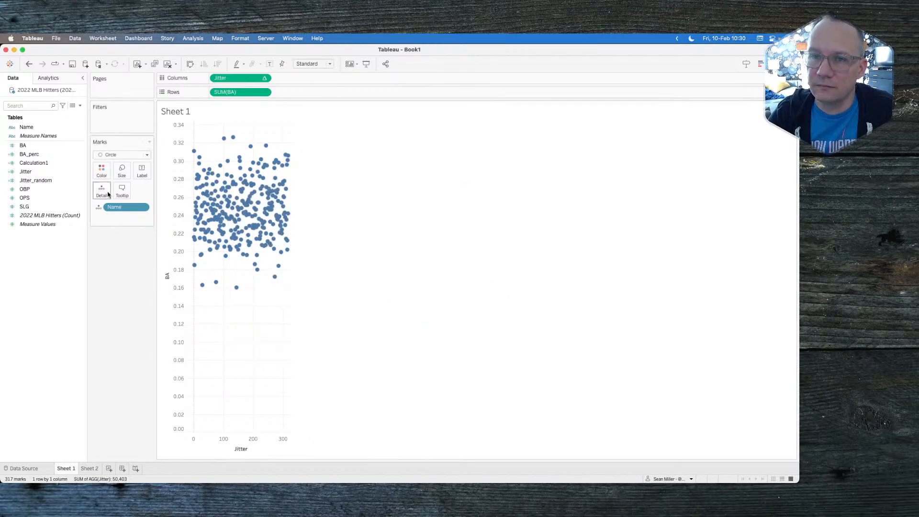
Replace BA with Calculation1 on Rows in Sheet 1, and switch to Chrome and back to compare with the example
drag(33, 163, 241, 94)
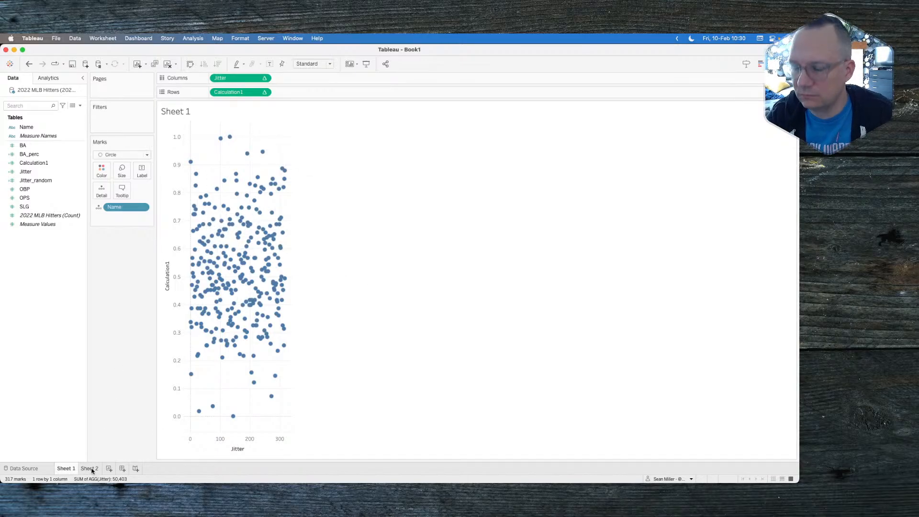
key(super+Tab)
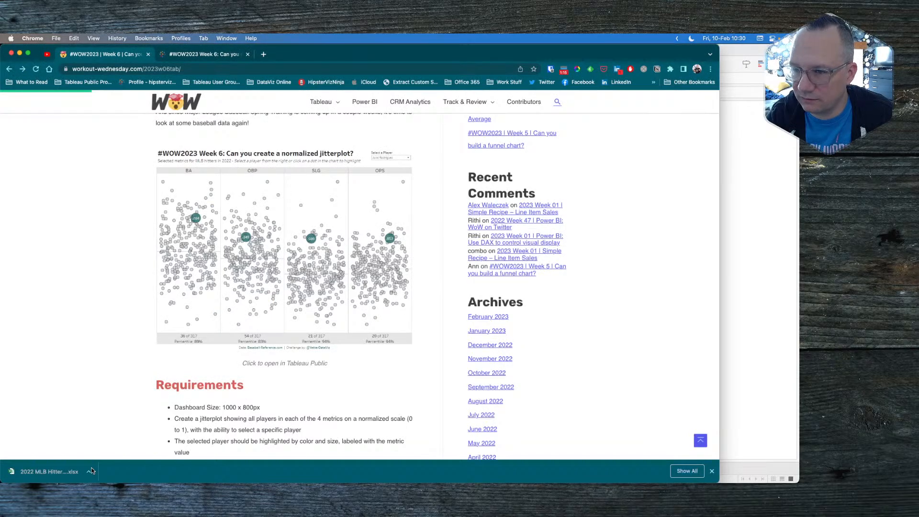
key(super+Tab)
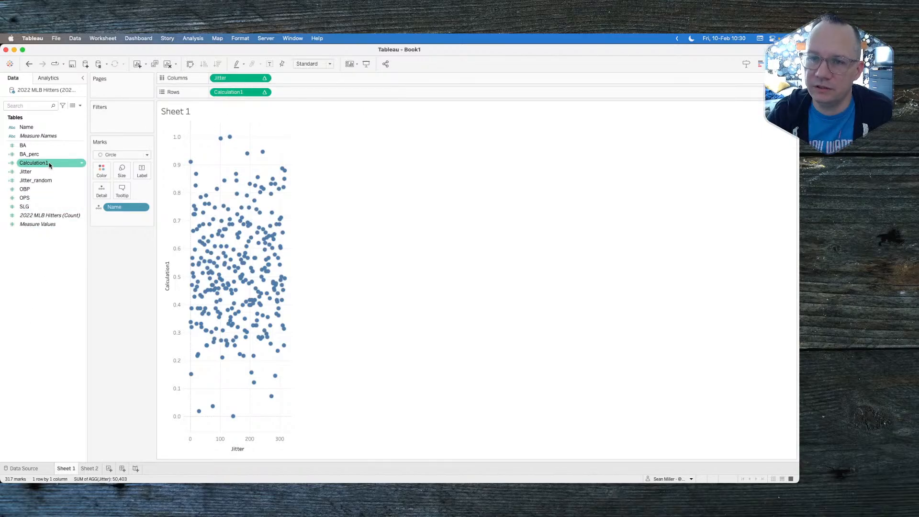
Delete the BA_perc calculated field, accepting its removal from Sheet 2
right_click(36, 157)
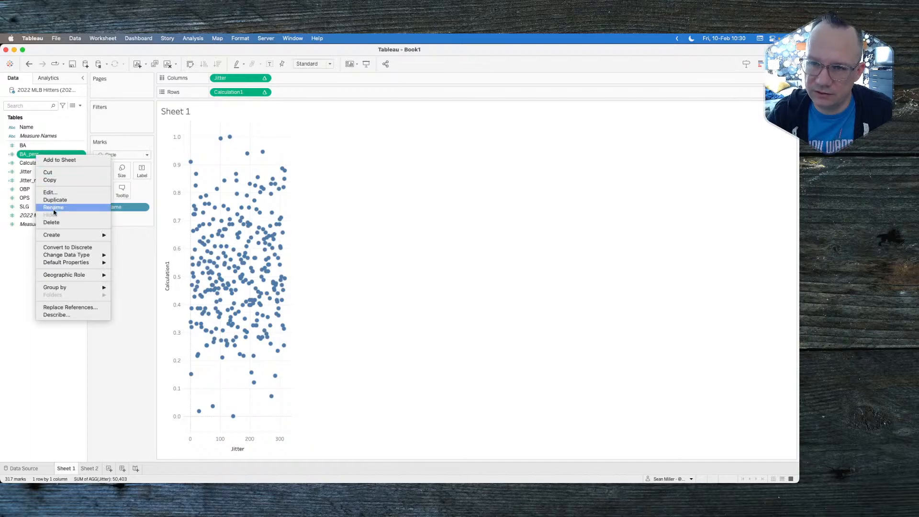
click(57, 223)
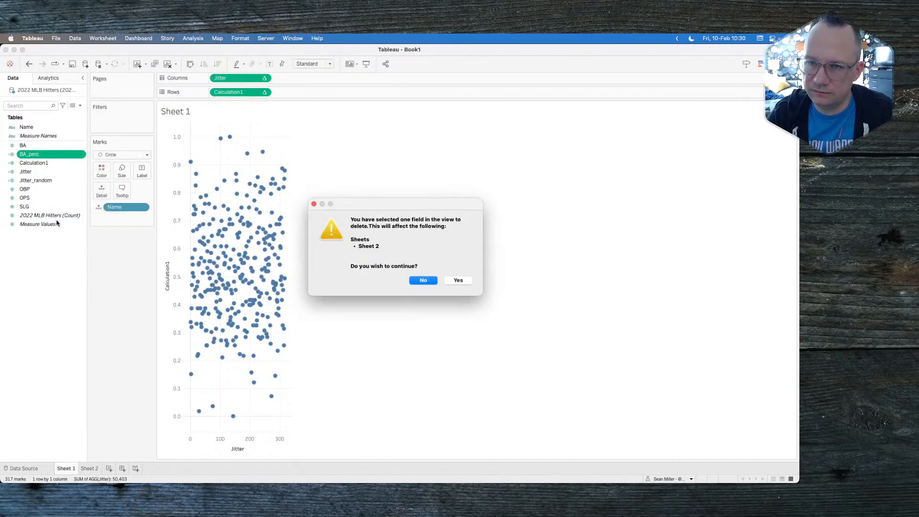
click(457, 281)
Rename the Calculation1 field as BA_norm
right_click(38, 153)
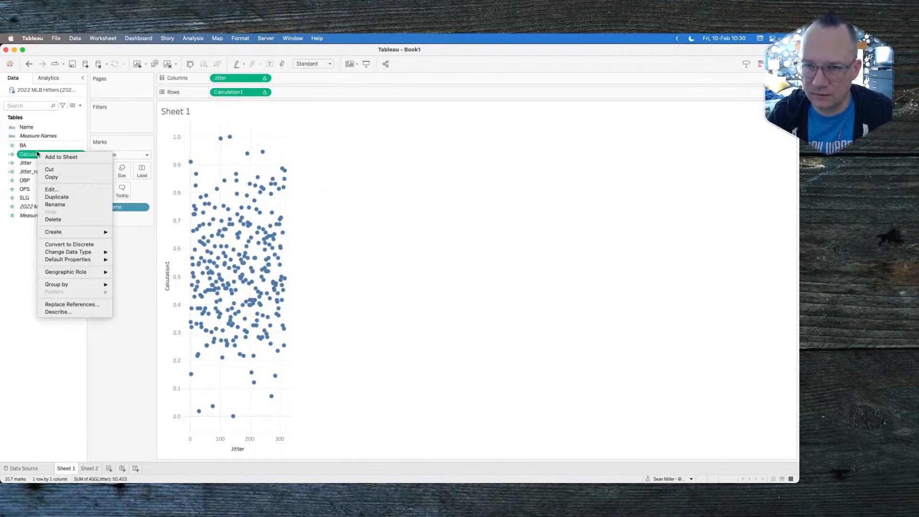
click(75, 205)
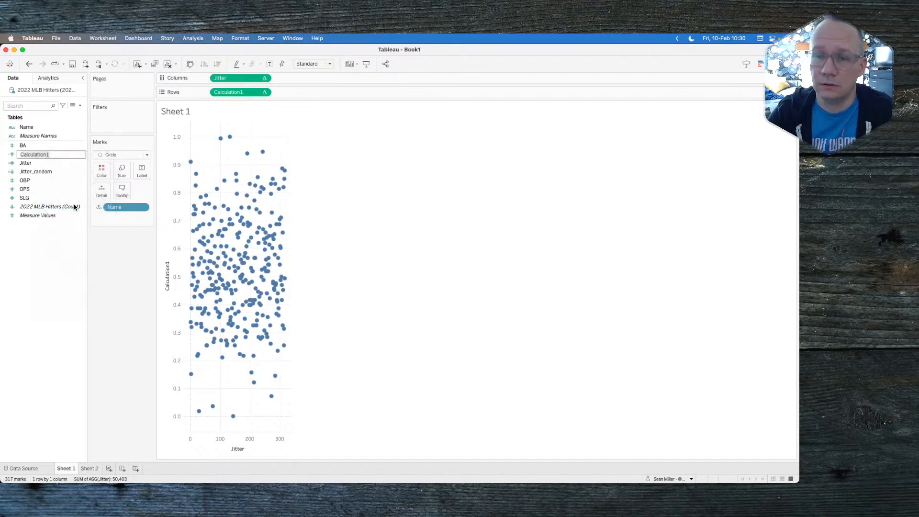
text(BA_norm)
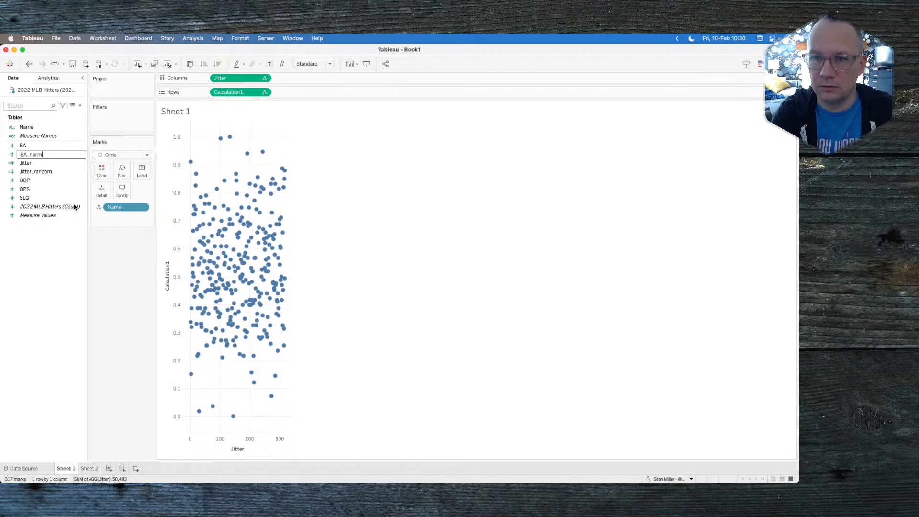
key(Return)
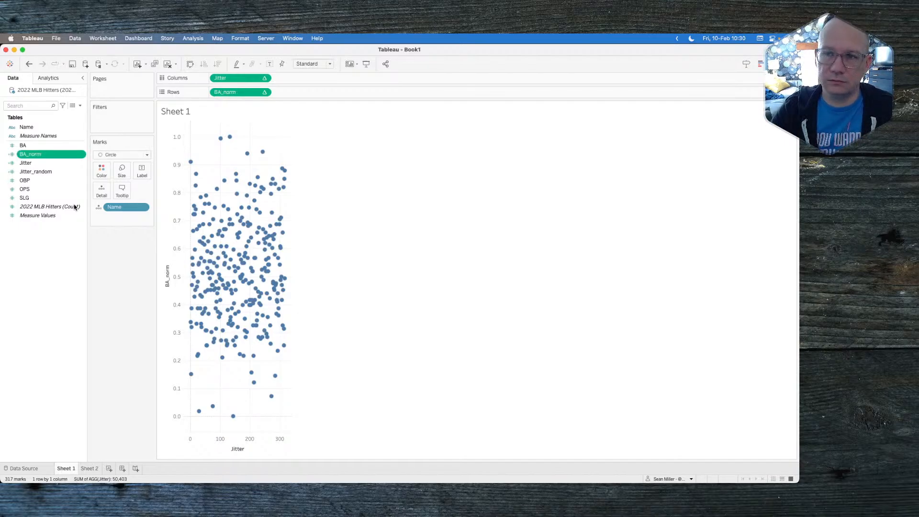
Duplicate BA_norm and replace both BA references with OBP in the numerator of the copy's formula
right_click(38, 158)
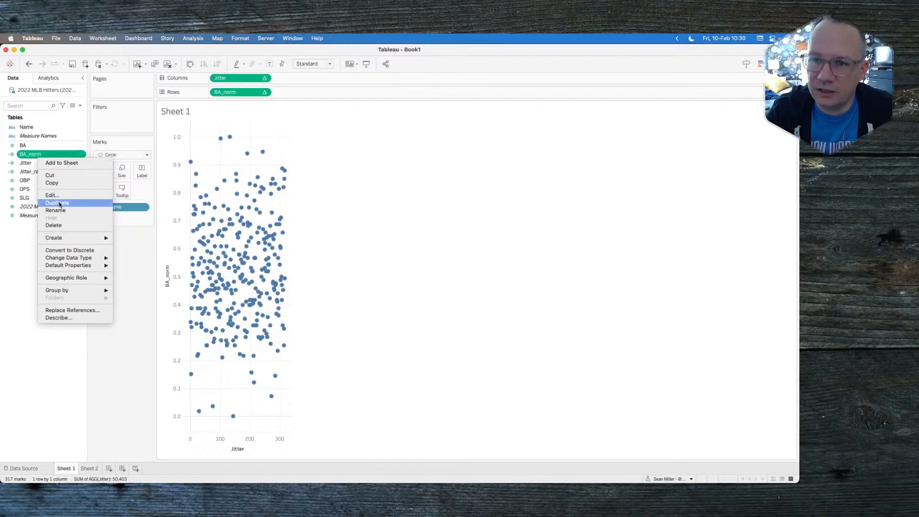
click(55, 203)
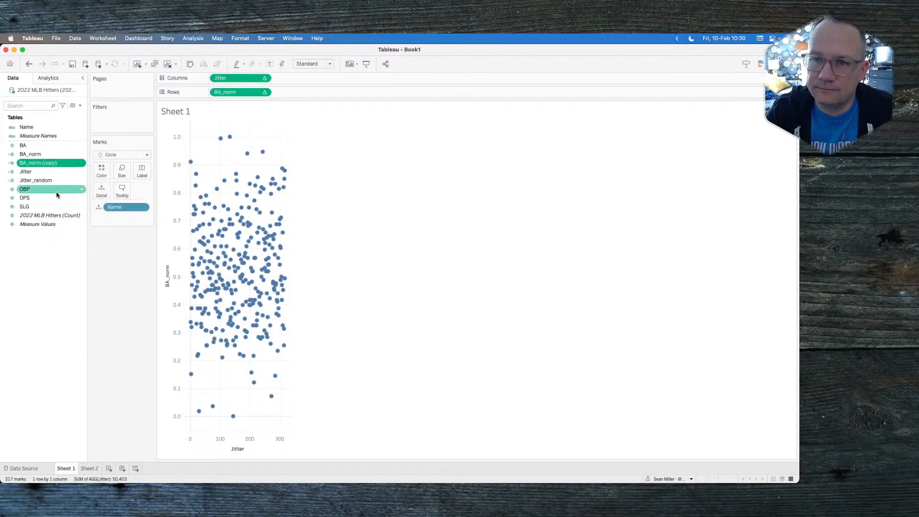
right_click(43, 167)
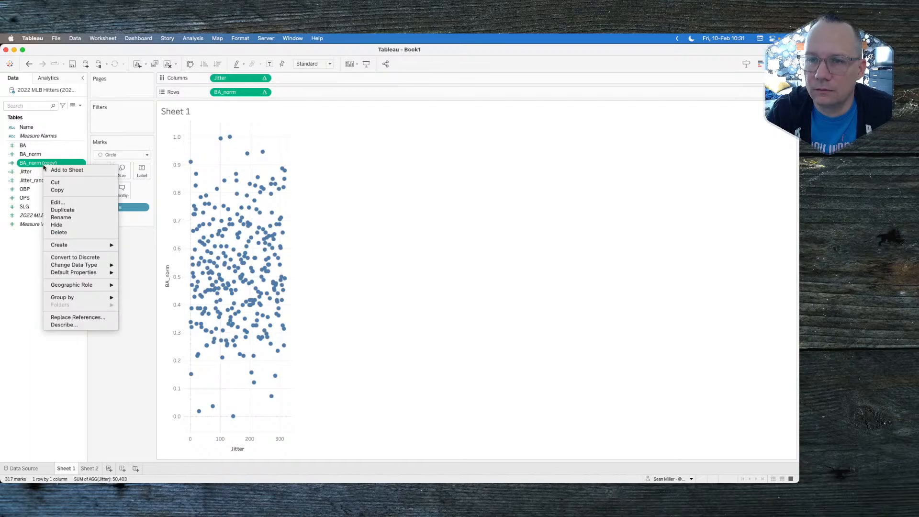
click(61, 207)
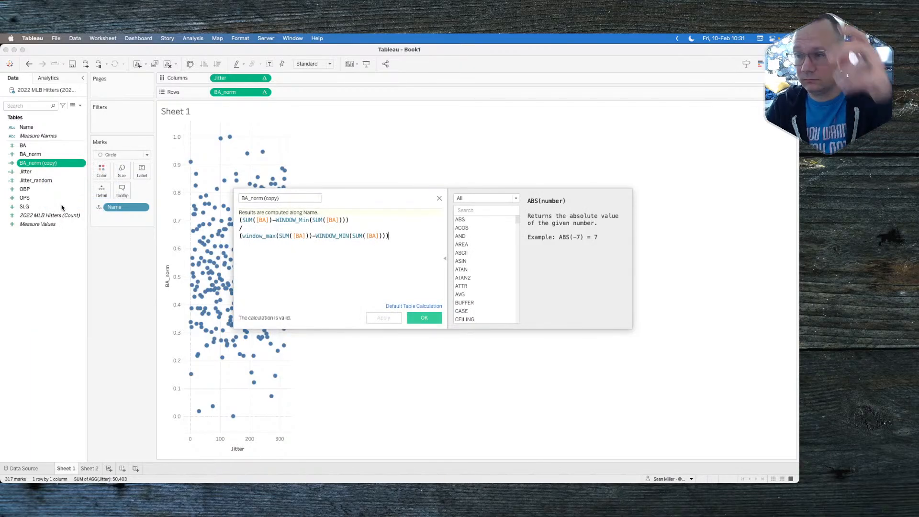
double_click(264, 221)
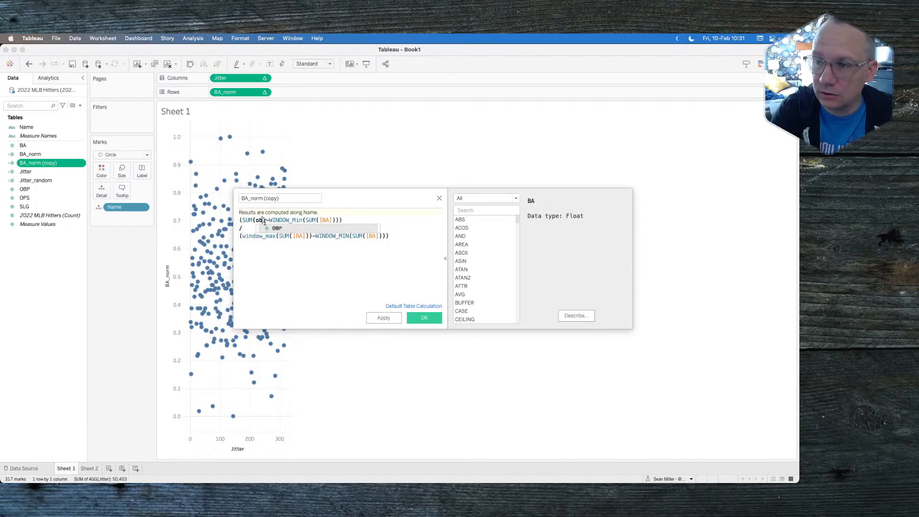
text([OBP])
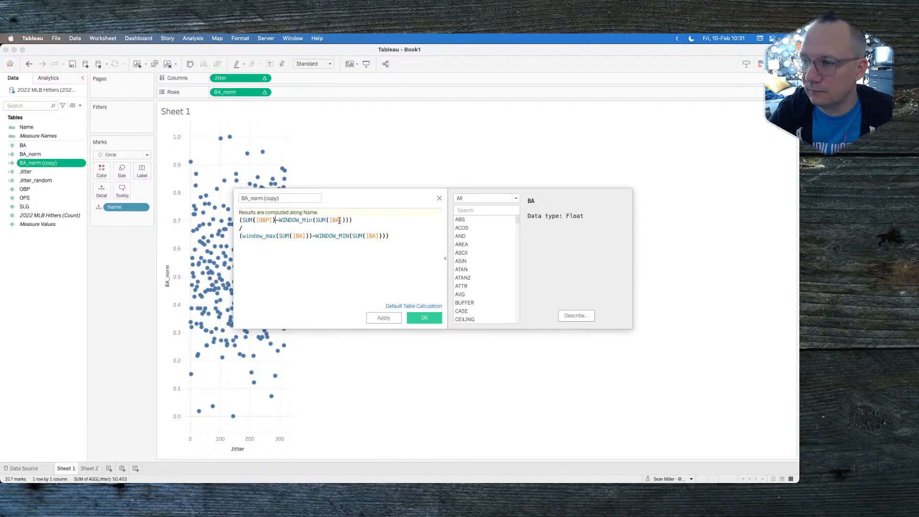
double_click(334, 220)
text(op)
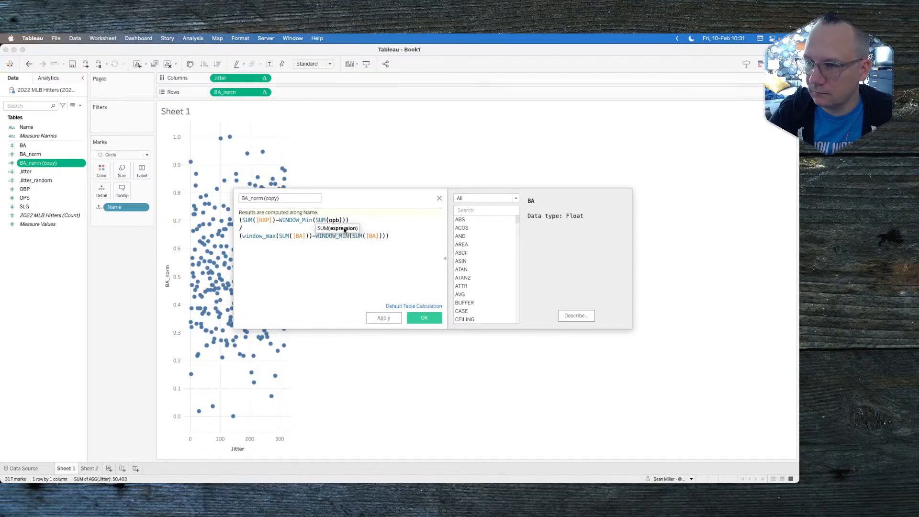
key(BackSpace)
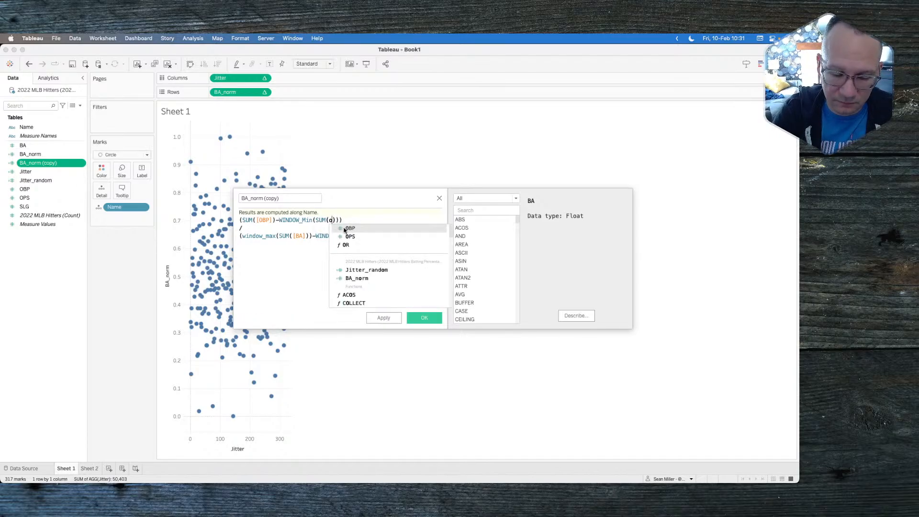
text(bp)
click(348, 228)
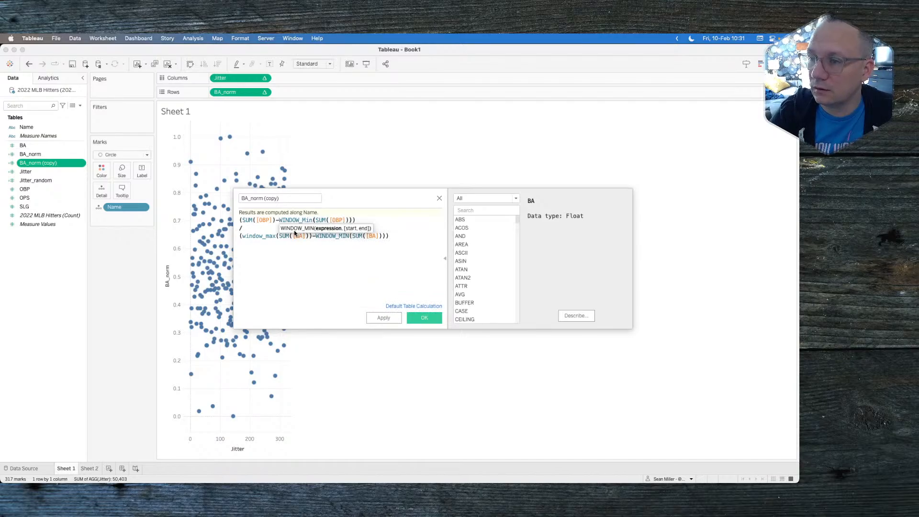
Replace BA with OBP in the WINDOW_MAX and WINDOW_MIN terms of the copied formula's denominator
click(264, 219)
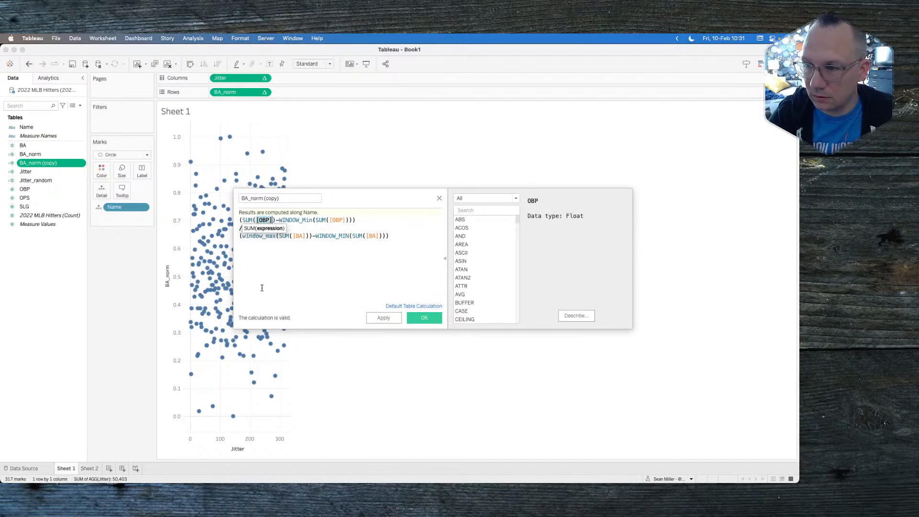
double_click(301, 235)
key(BackSpace)
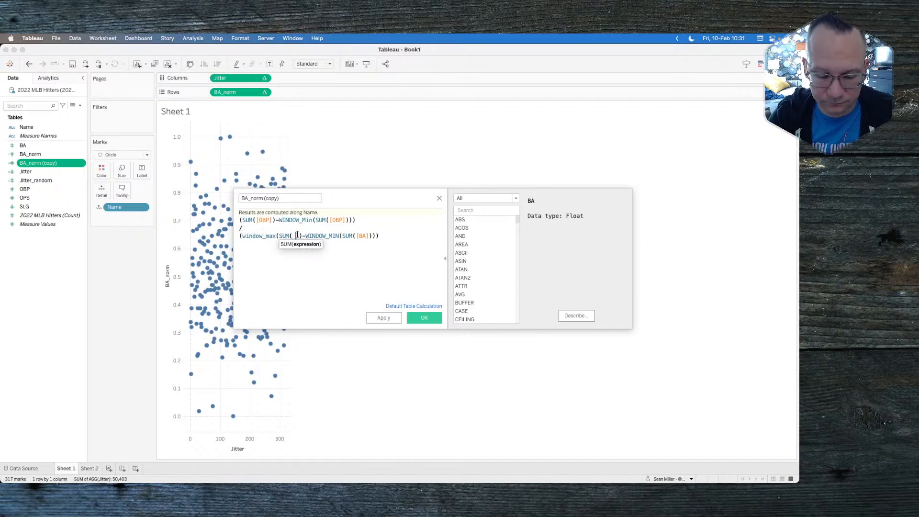
key(BackSpace)
key(BackSpace)
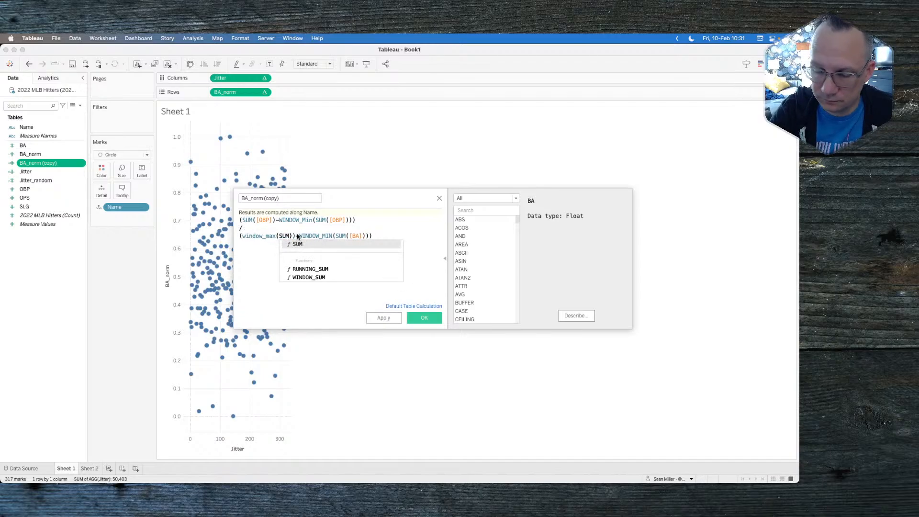
text(([OBP])
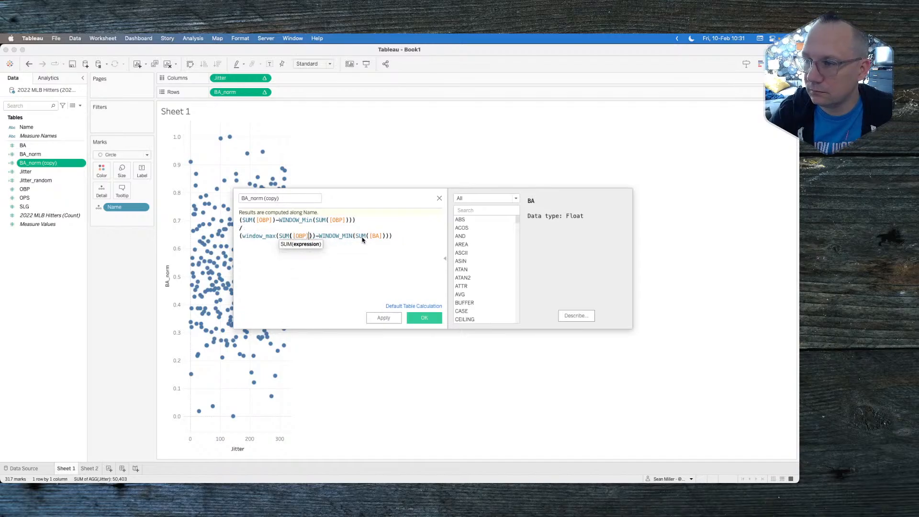
double_click(375, 236)
text([OBP])
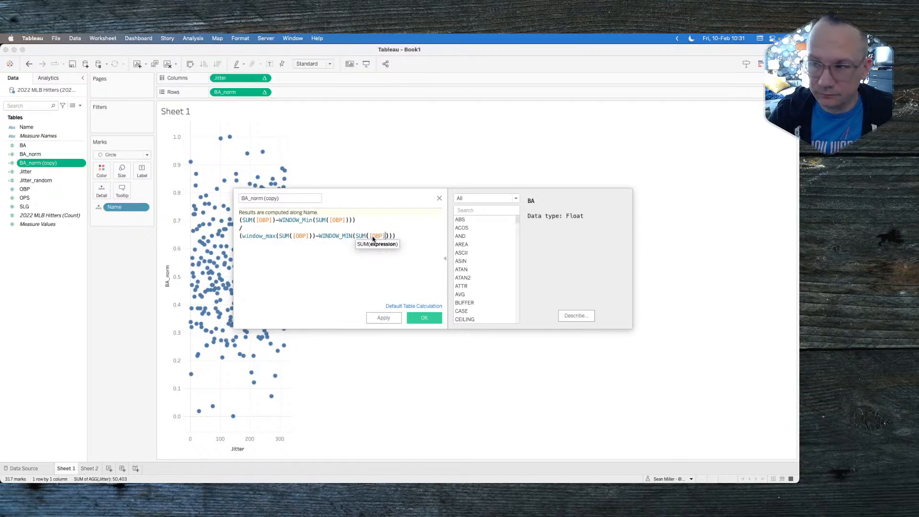
Replace the BA prefix with [OBP] in the copied calculation's name
click(249, 198)
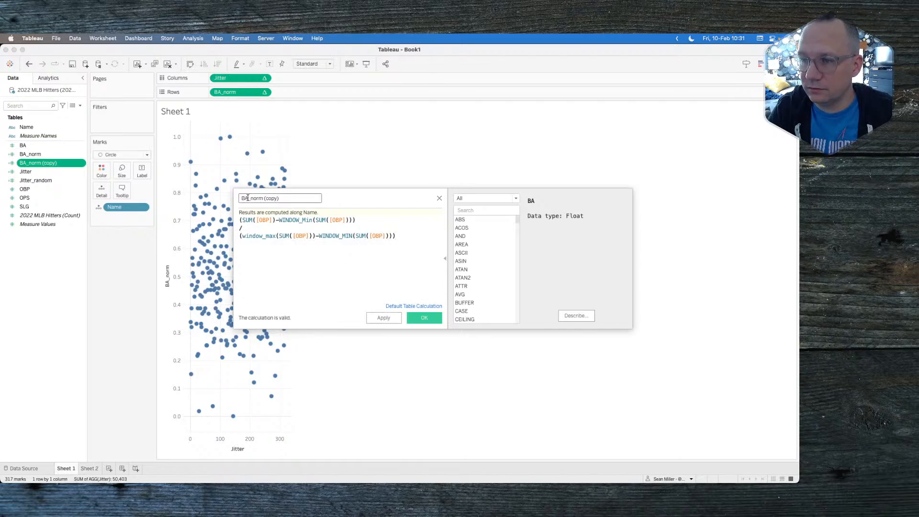
text([OBP])
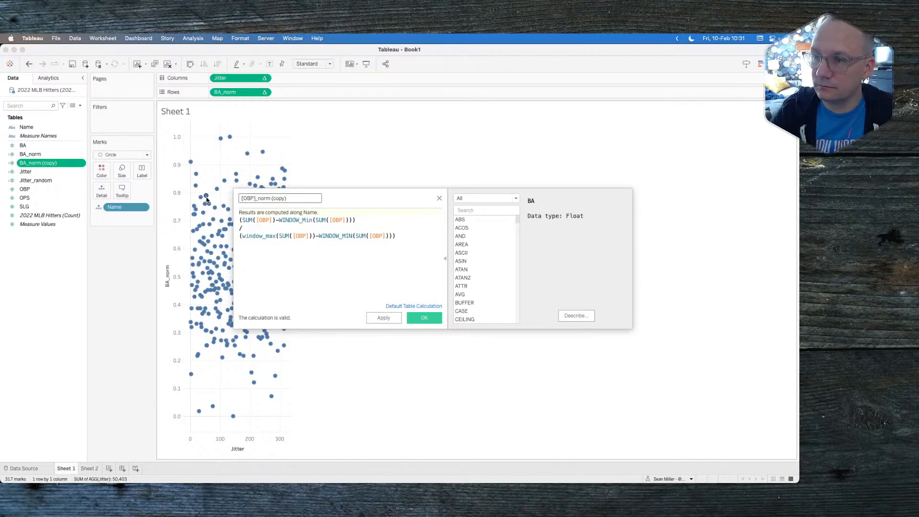
Rename the duplicated calculation as OBP_norm and save it
key(BackSpace)
key(Delete)
key(End)
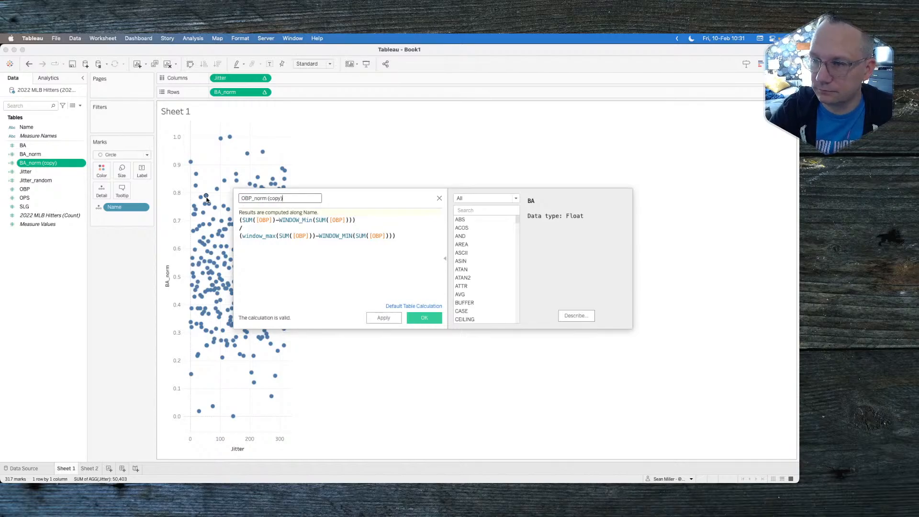
key(BackSpace)
key(BackSpace)
key(BackSpace)
key(BackSpace)
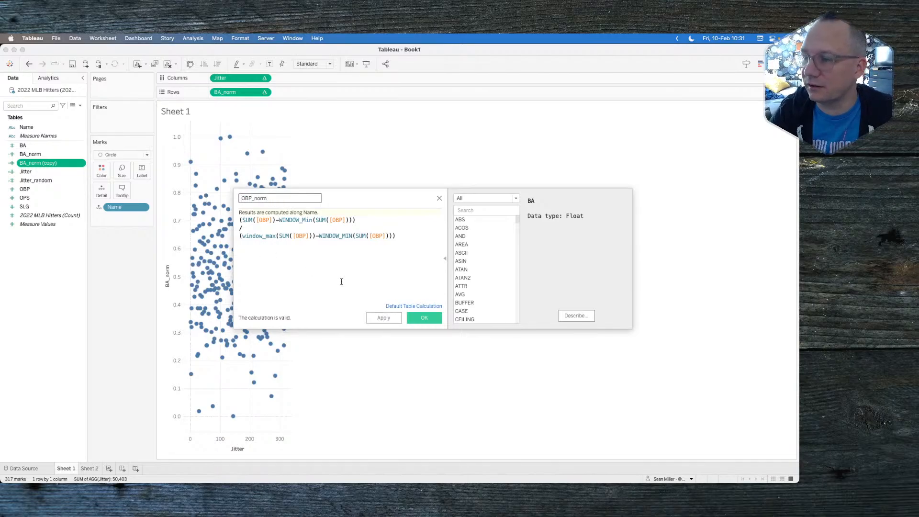
click(423, 318)
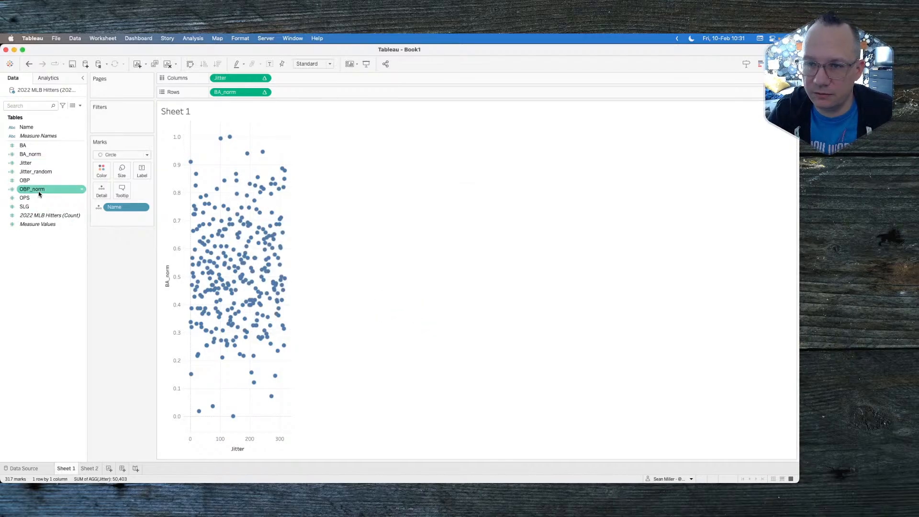
Add OBP_norm to the same vertical axis as BA_norm and move Measure Names from colour to columns, ahead of Jitter
drag(38, 190, 177, 207)
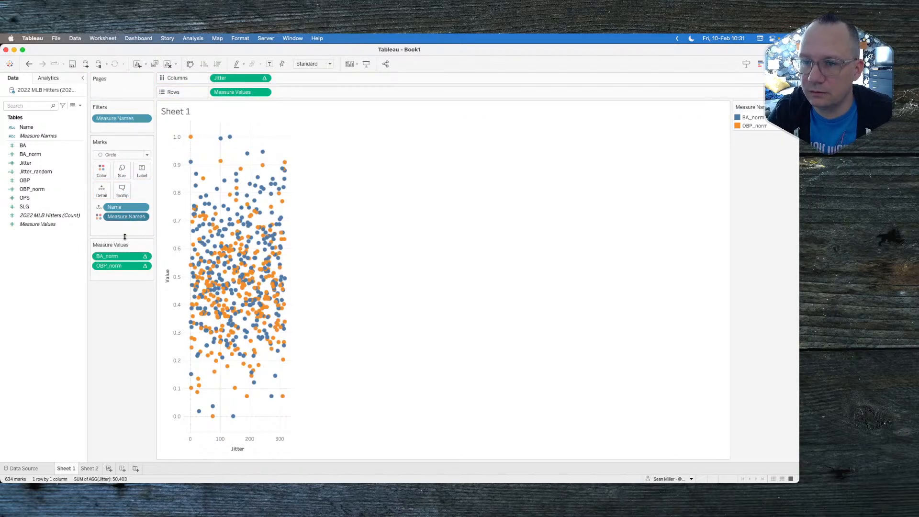
drag(124, 217, 223, 82)
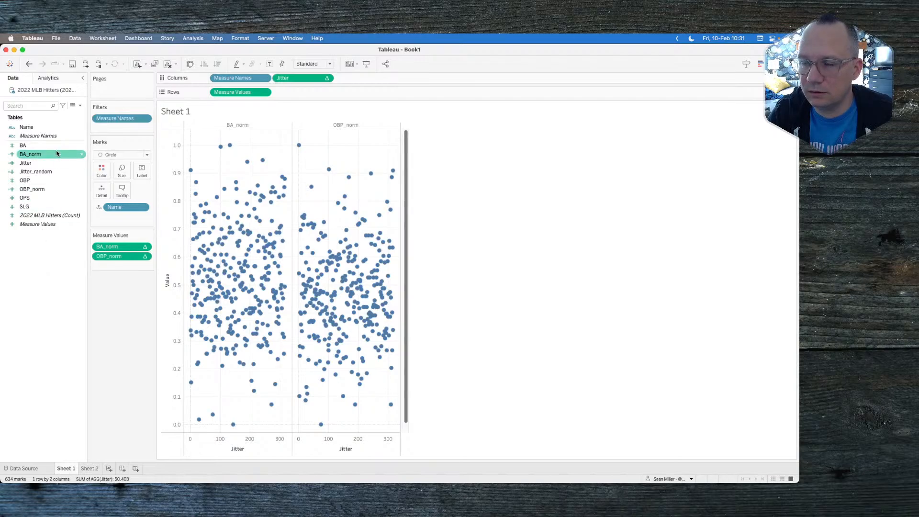
Add a per-pane reference line at the median of Measure Values to the jitter plots
click(49, 78)
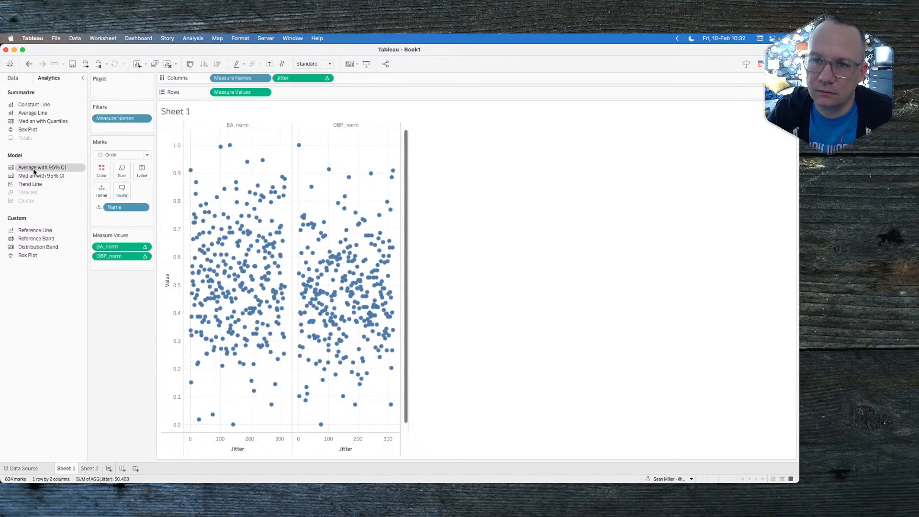
drag(31, 235, 261, 177)
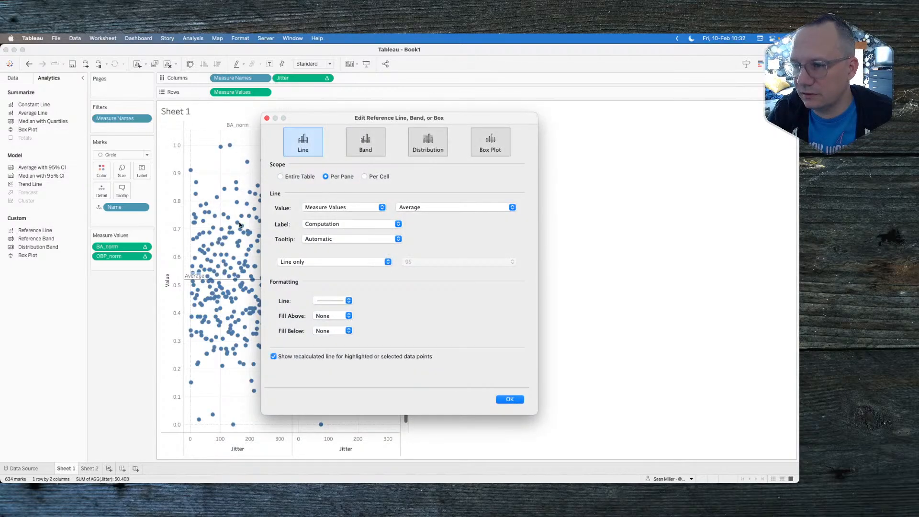
key(super+Tab)
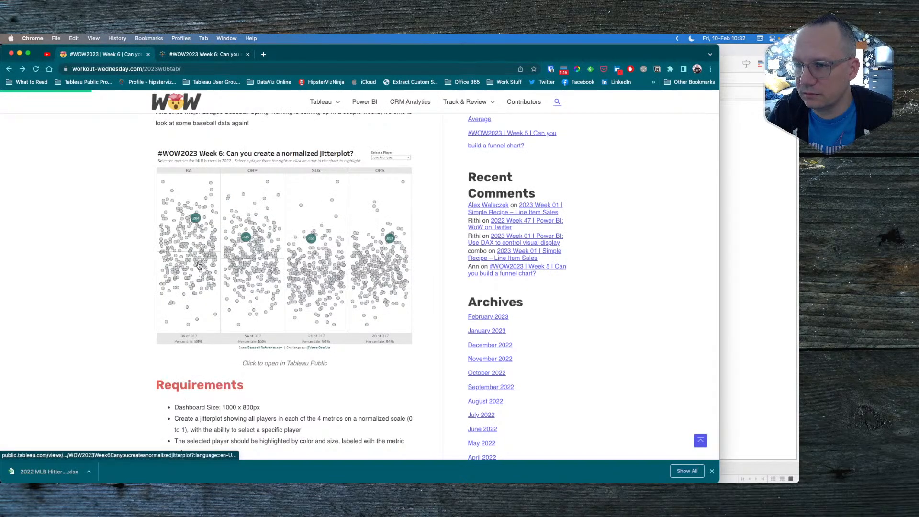
key(super+Tab)
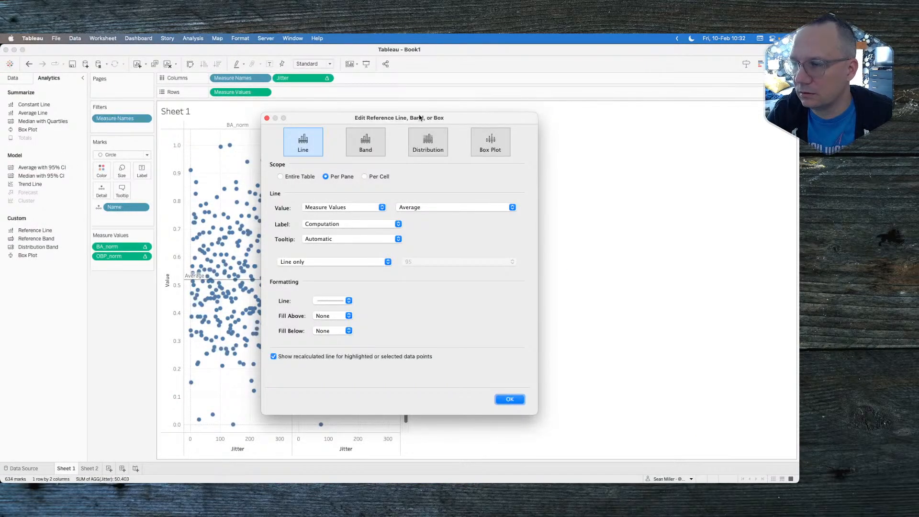
drag(419, 117, 582, 103)
click(620, 192)
click(599, 198)
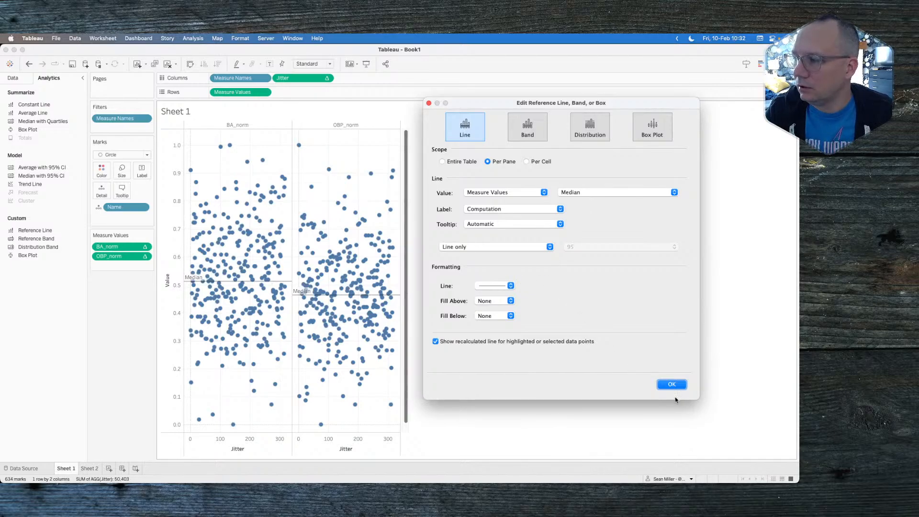
click(670, 385)
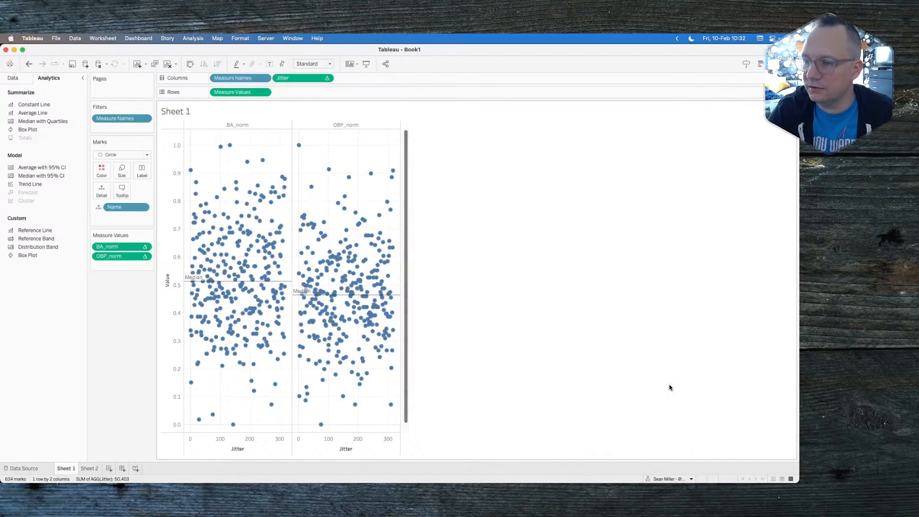
click(188, 284)
click(128, 296)
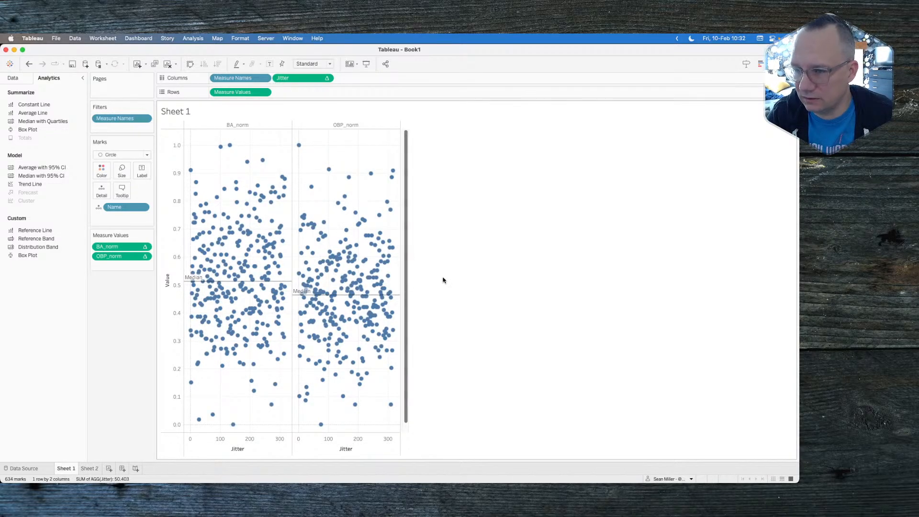
mouse_move(275, 284)
mouse_move(345, 300)
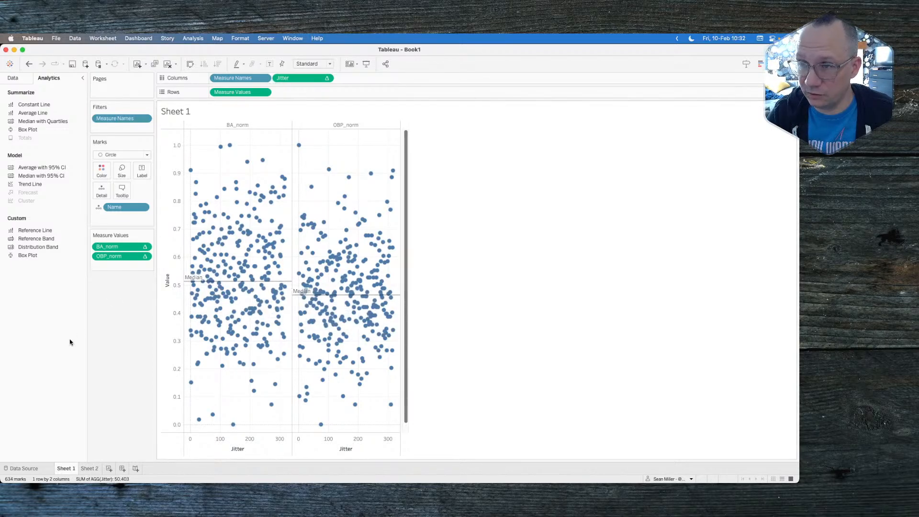
Duplicate the OBP_norm calculation, and duplicate that copy to get a second one
click(13, 78)
right_click(36, 190)
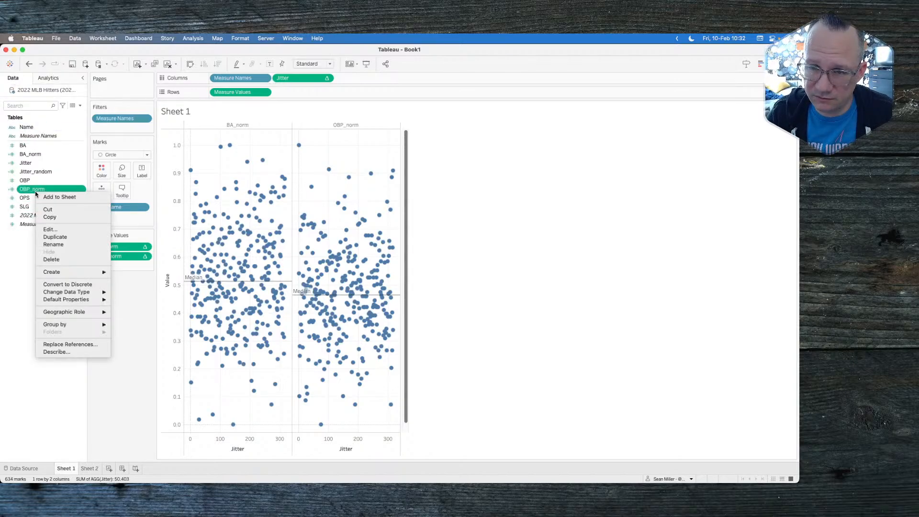
click(55, 236)
right_click(40, 197)
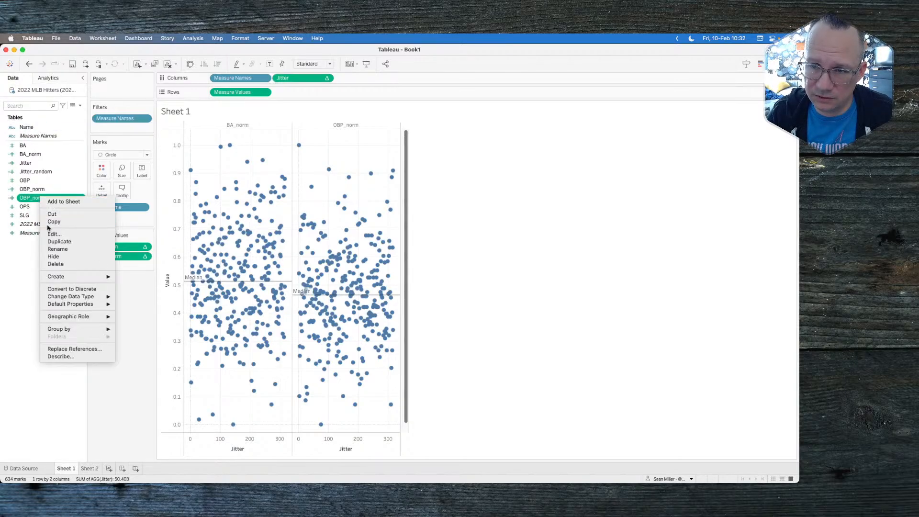
click(56, 242)
Edit the OBP_norm (copy) calculation, replacing all four [OBP] references with [OPS]
click(43, 198)
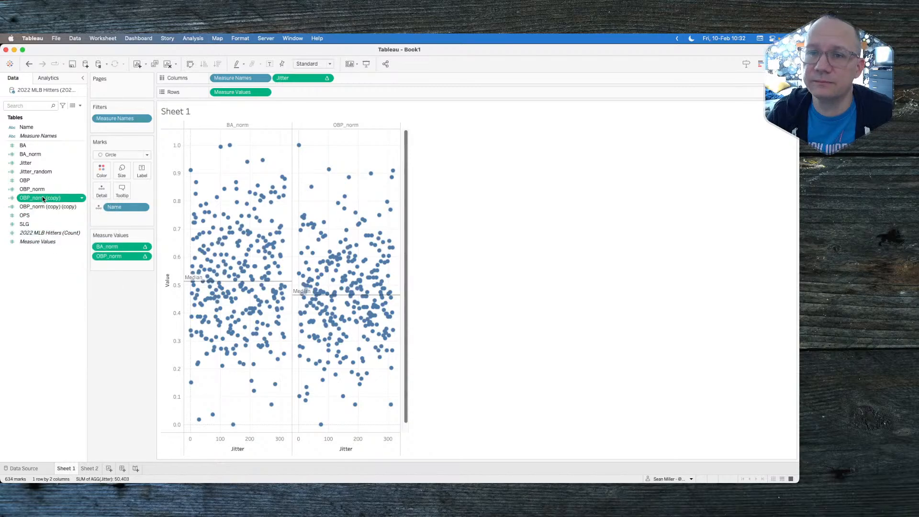
right_click(43, 198)
click(51, 236)
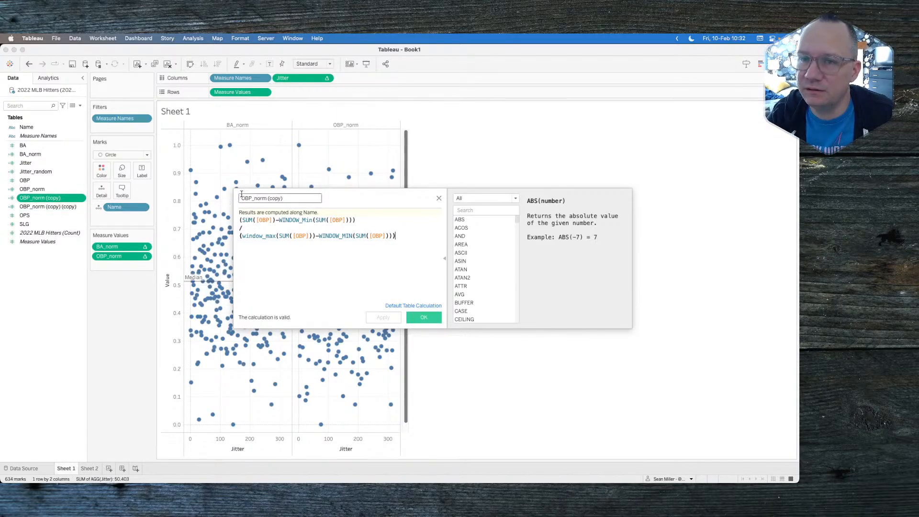
click(264, 221)
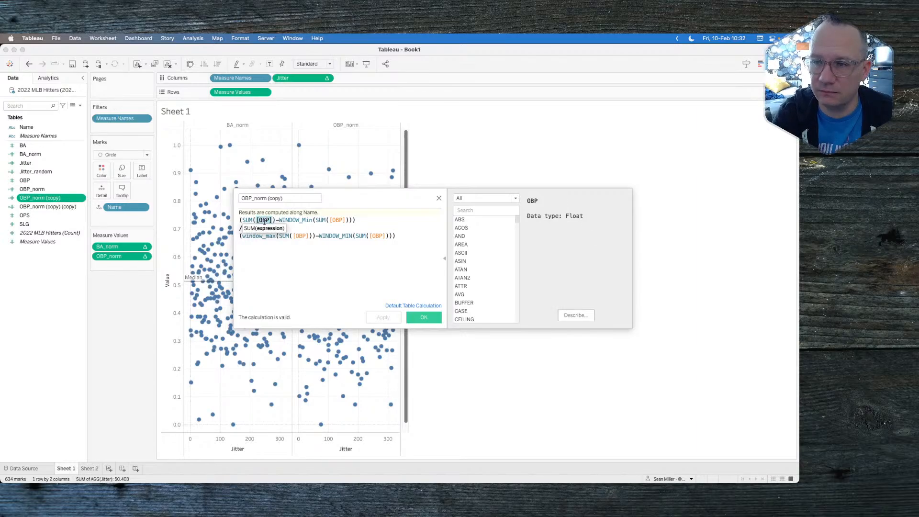
text(OPS)
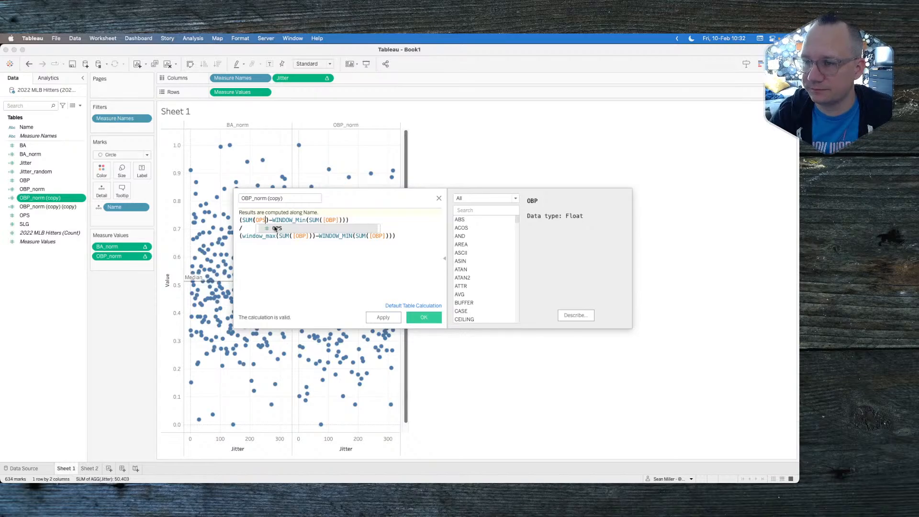
click(273, 228)
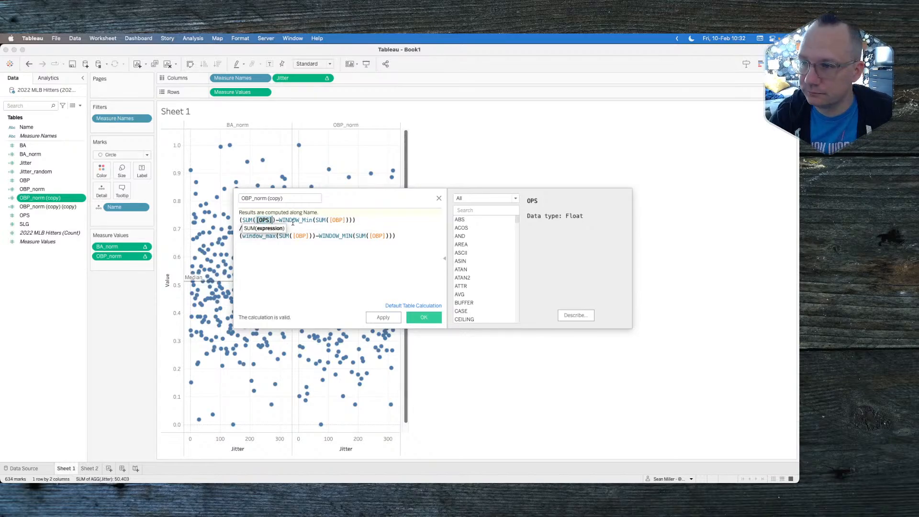
double_click(340, 222)
text([OPS])
double_click(302, 237)
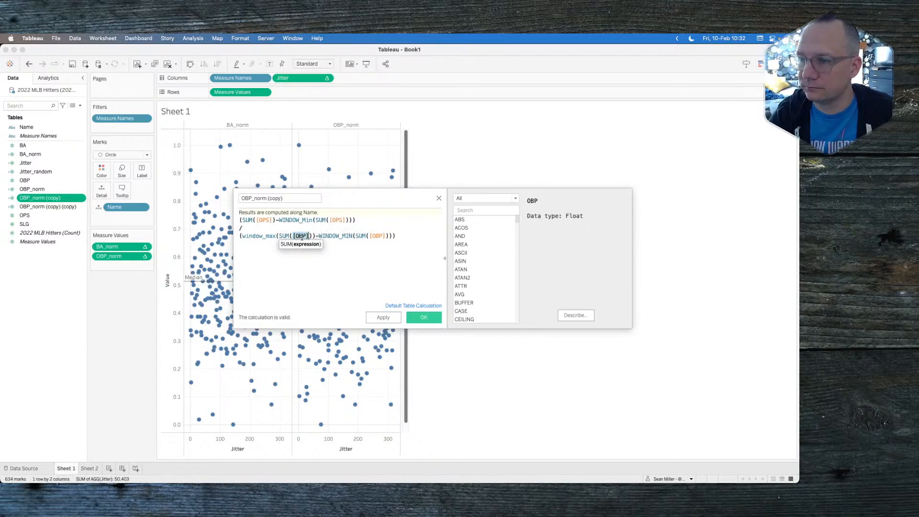
text([OPS])
double_click(377, 235)
text([OPS])
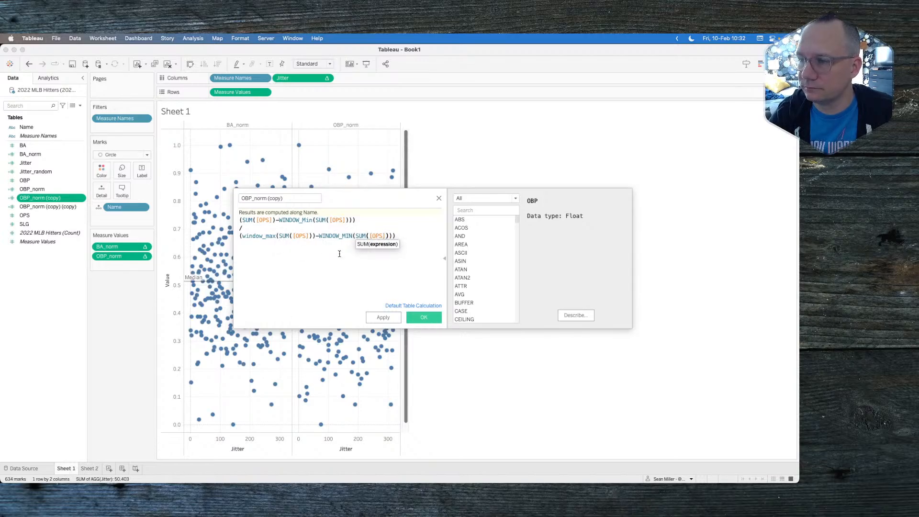
Rename the edited calculation as OPS_norm and save it
click(268, 198)
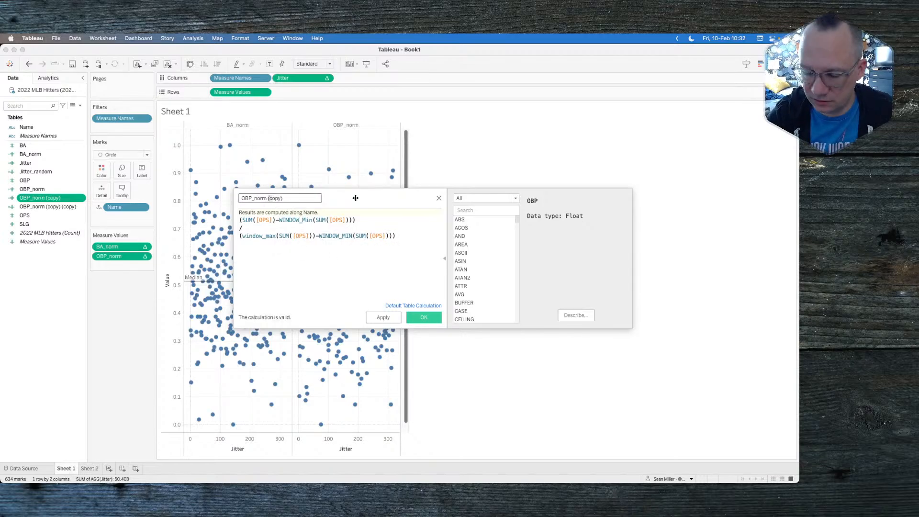
key(Delete)
key(Delete)
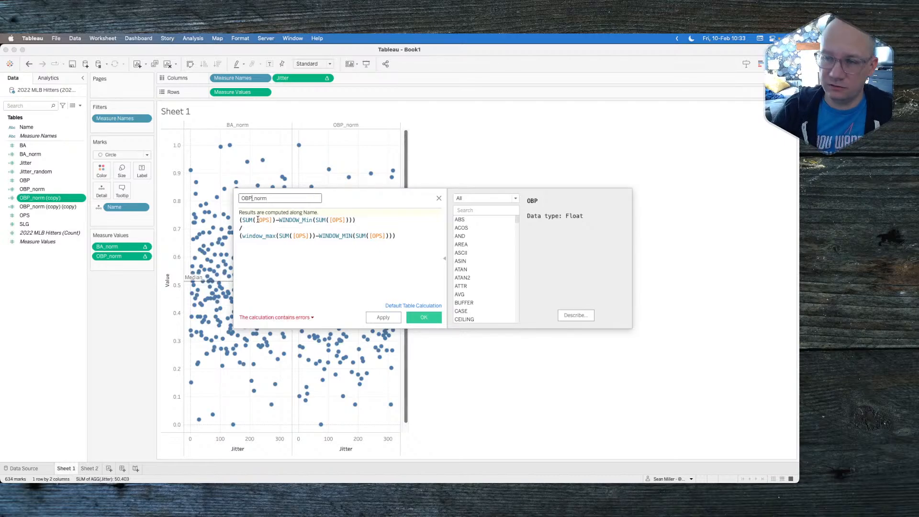
key(BackSpace)
key(BackSpace)
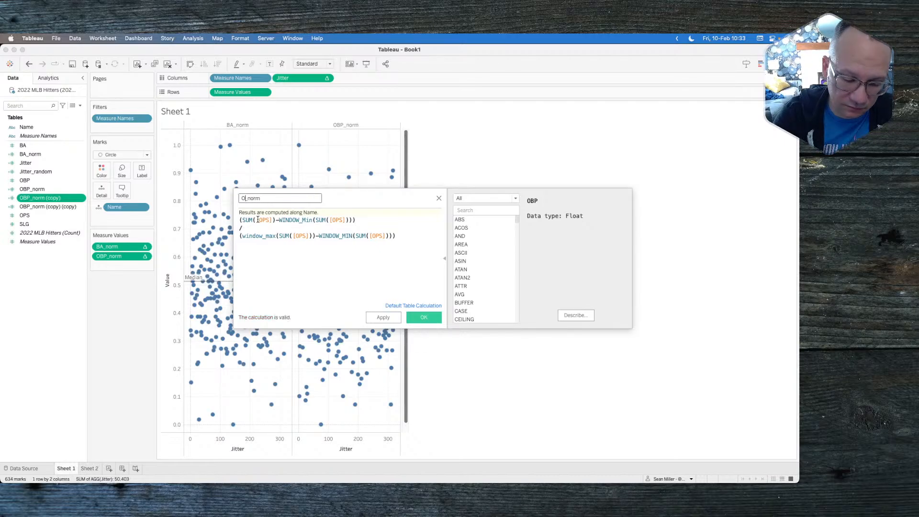
text(PS)
click(293, 267)
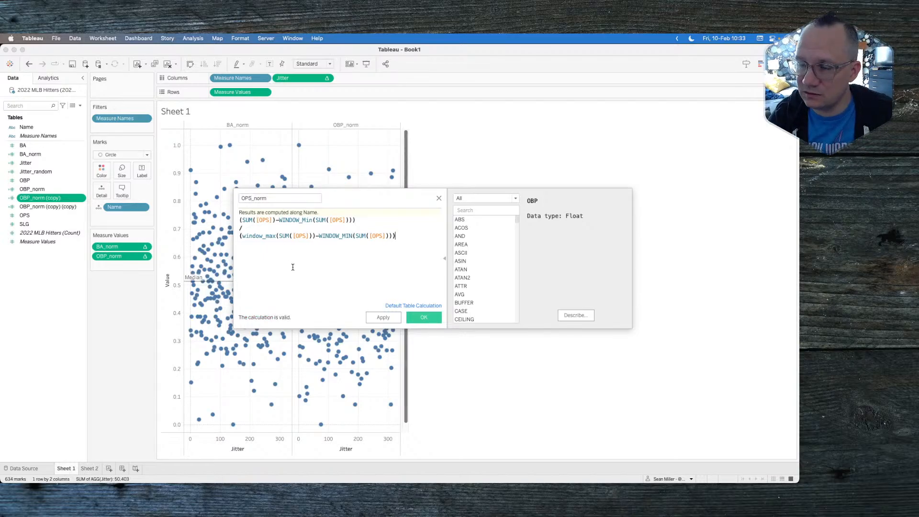
click(415, 314)
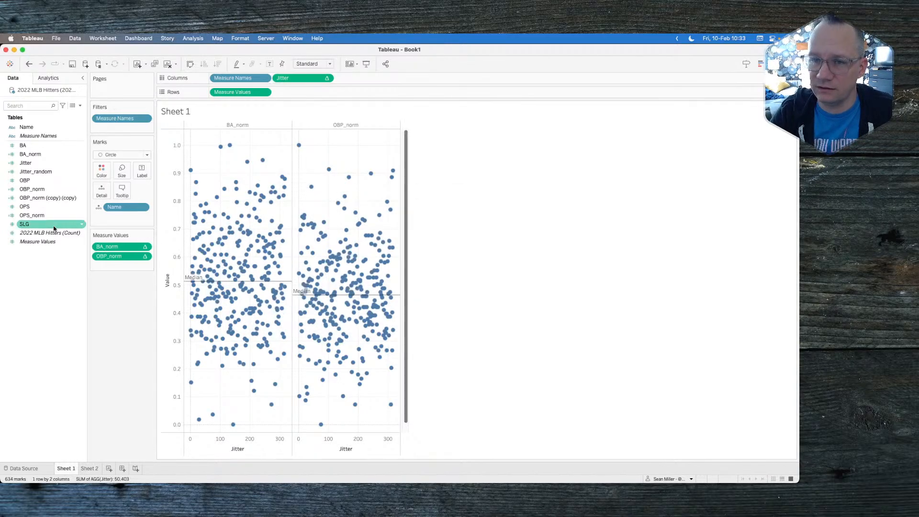
Open the OBP_norm (copy) (copy) calculation for editing and rename it as SLG_norm
click(36, 199)
right_click(35, 199)
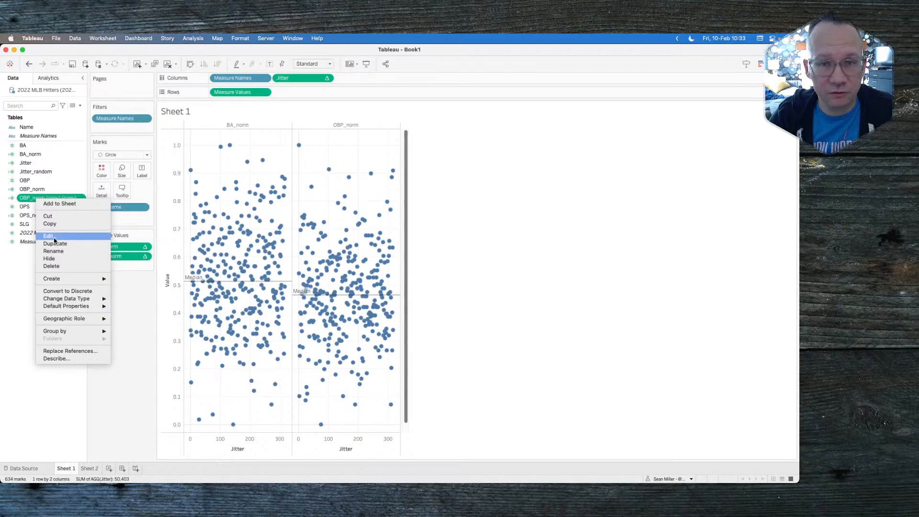
click(54, 238)
click(254, 197)
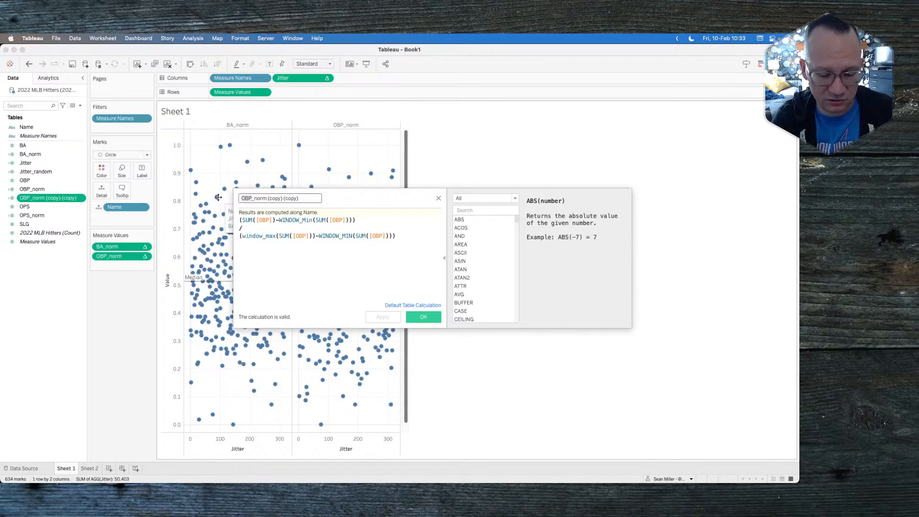
text(SLG)
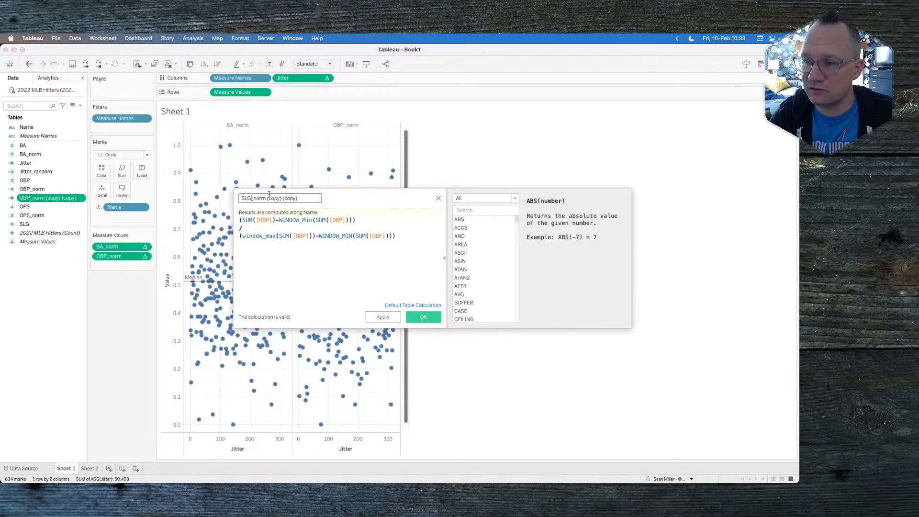
key(BackSpace)
key(BackSpace)
key(BackSpace)
key(BackSpace)
key(BackSpace)
key(BackSpace)
key(BackSpace)
key(BackSpace)
key(BackSpace)
key(BackSpace)
key(BackSpace)
key(BackSpace)
key(BackSpace)
key(BackSpace)
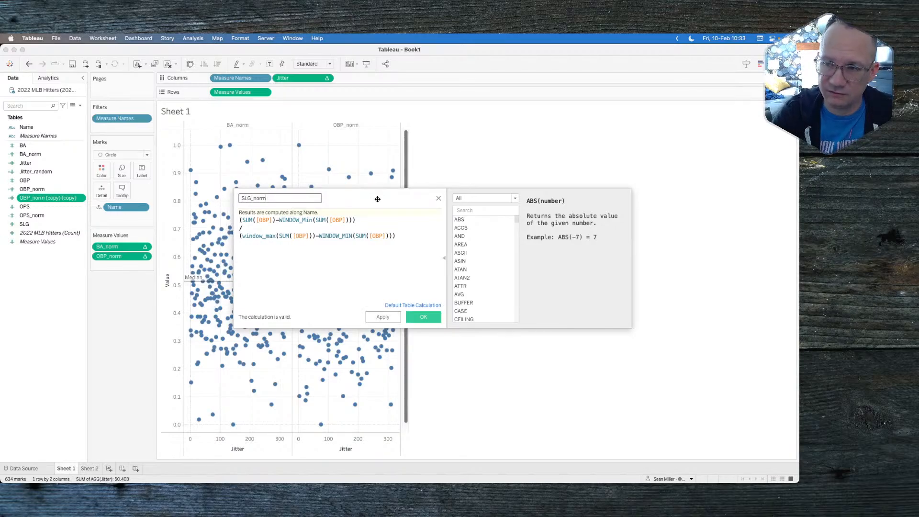
Replace all four [OBP] references in the SLG_norm calculation with [SLG] and save the calculation
double_click(266, 219)
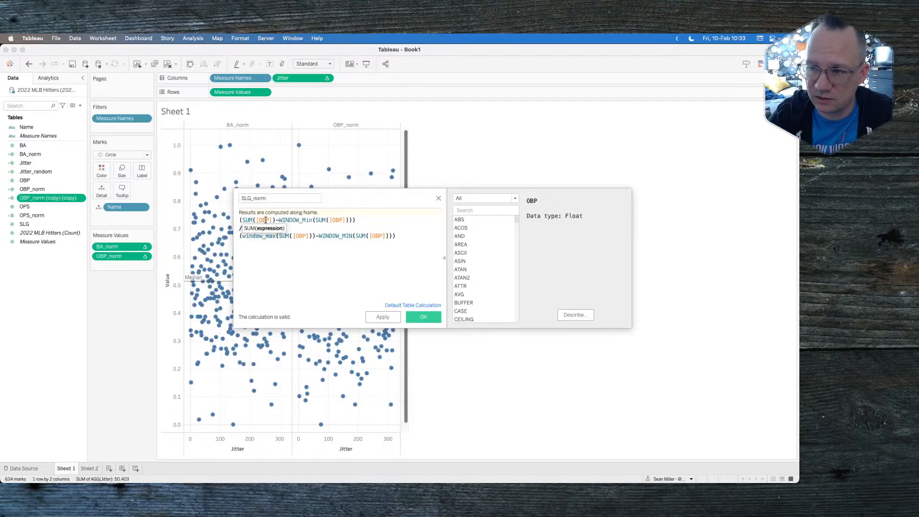
text(SLG)
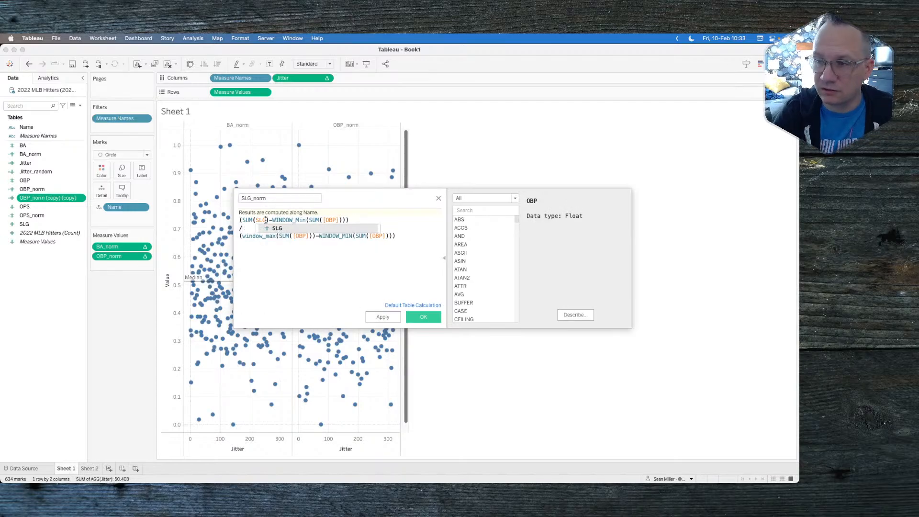
key(Return)
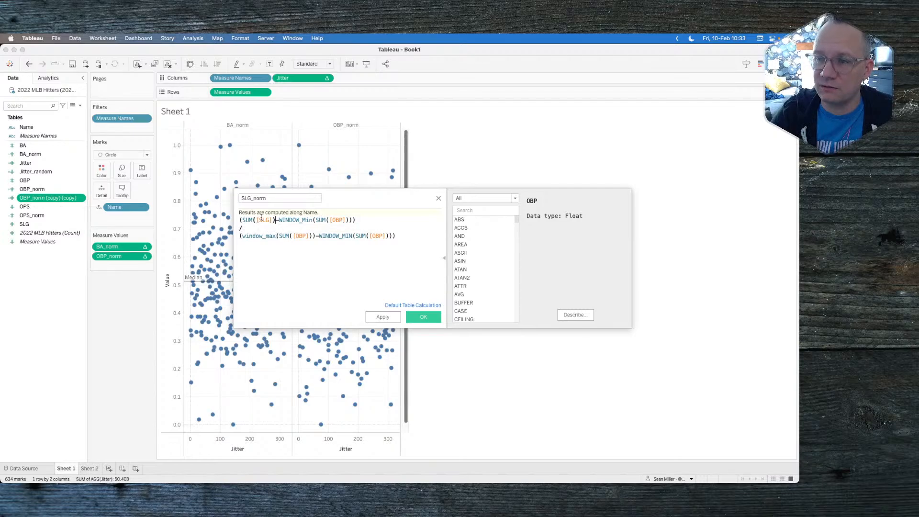
double_click(262, 219)
key(super+c)
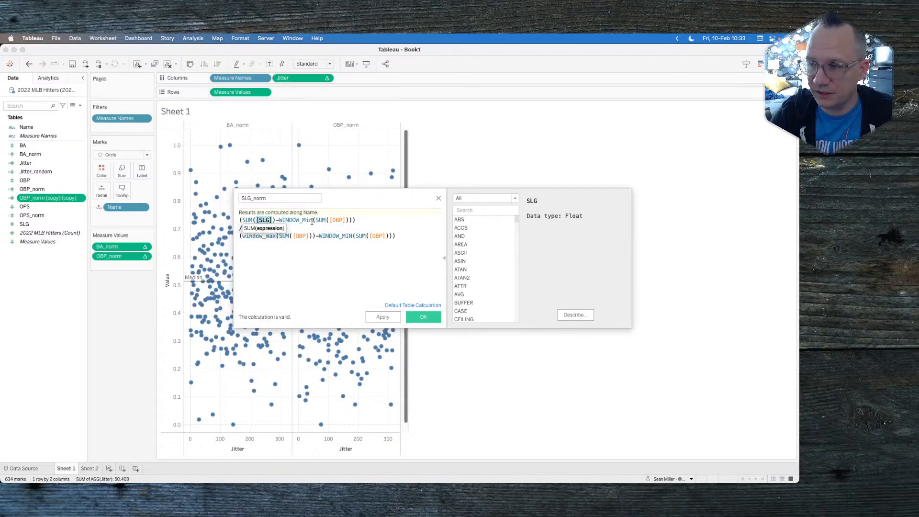
double_click(337, 219)
key(super+v)
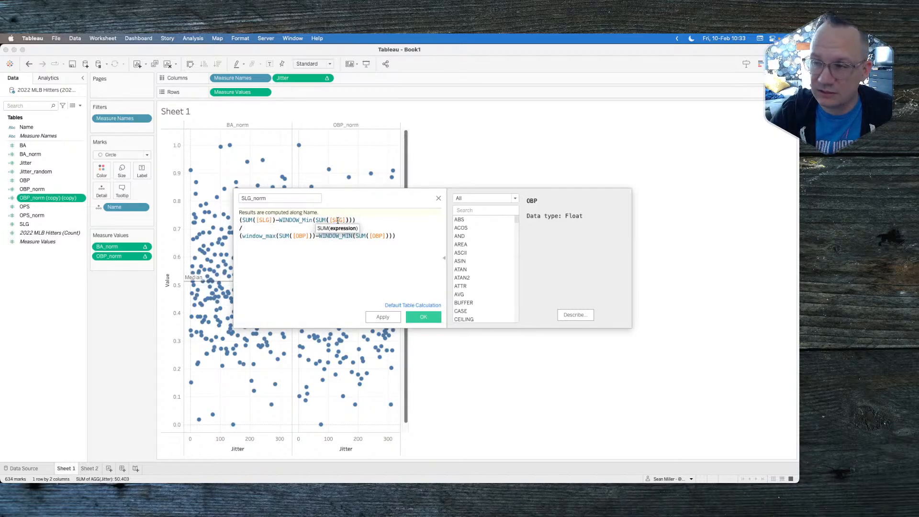
double_click(300, 235)
key(super+v)
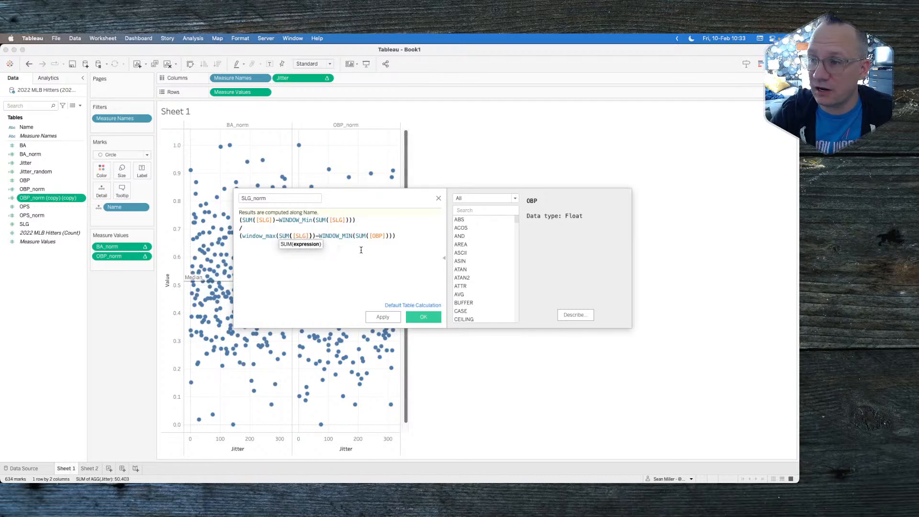
double_click(376, 235)
key(super+v)
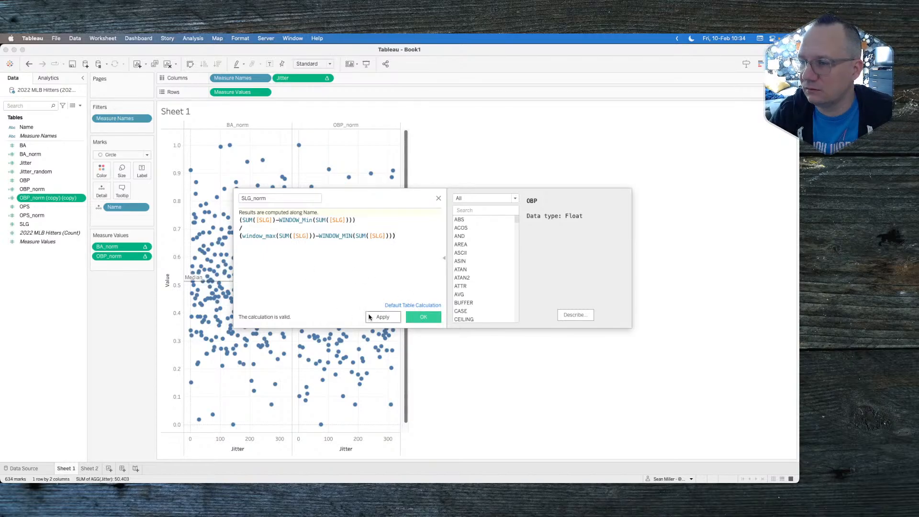
click(419, 319)
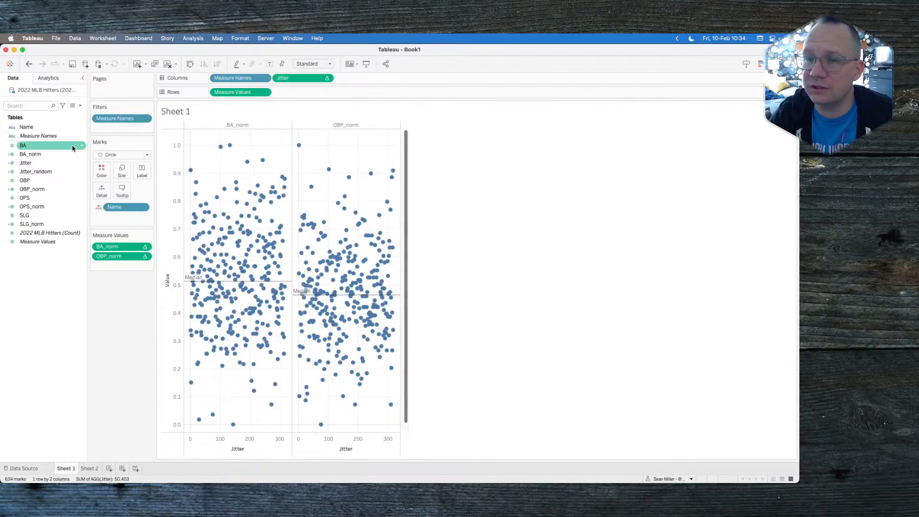
Check the metric order on the challenge page in Chrome, and add SLG_norm below OBP_norm in Measure Values in Tableau
key(super+Tab)
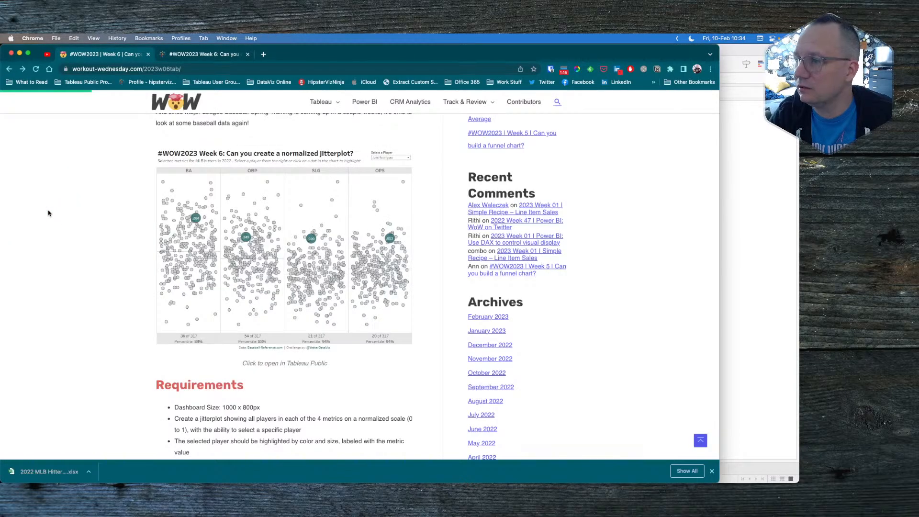
key(super+Tab)
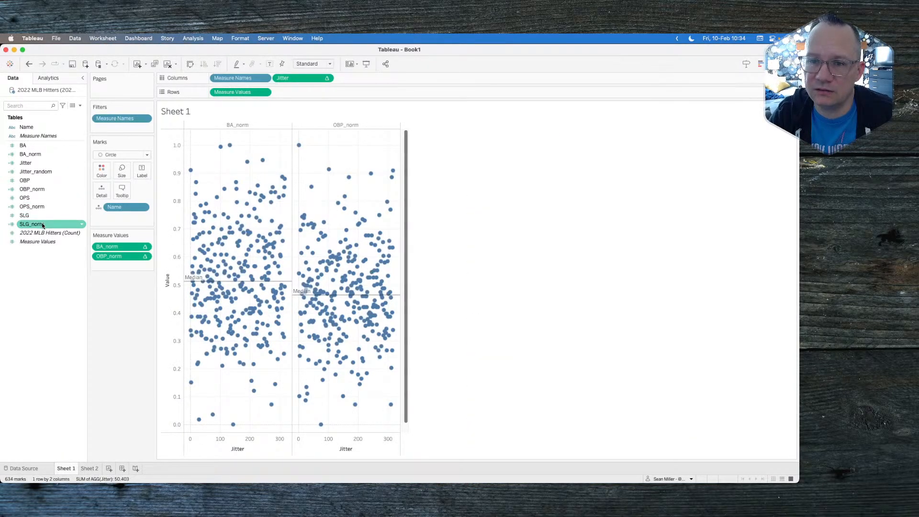
drag(42, 225, 122, 266)
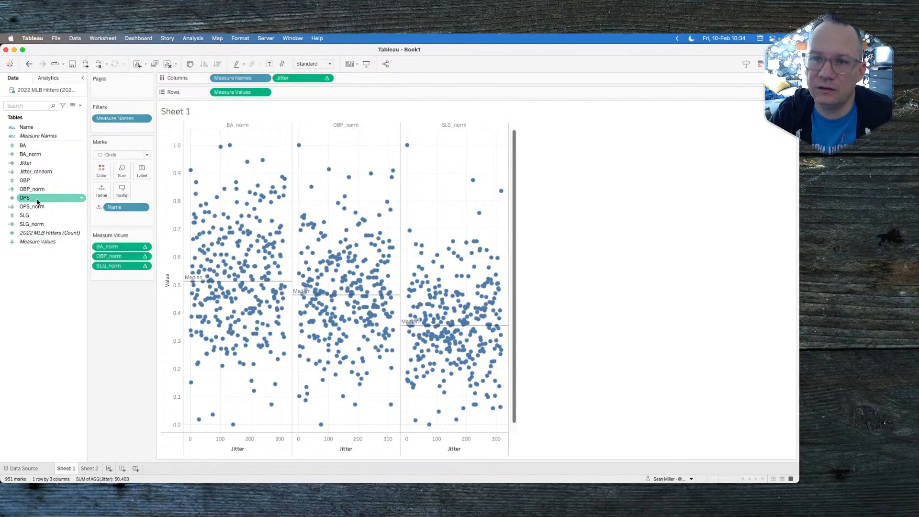
drag(24, 197, 108, 276)
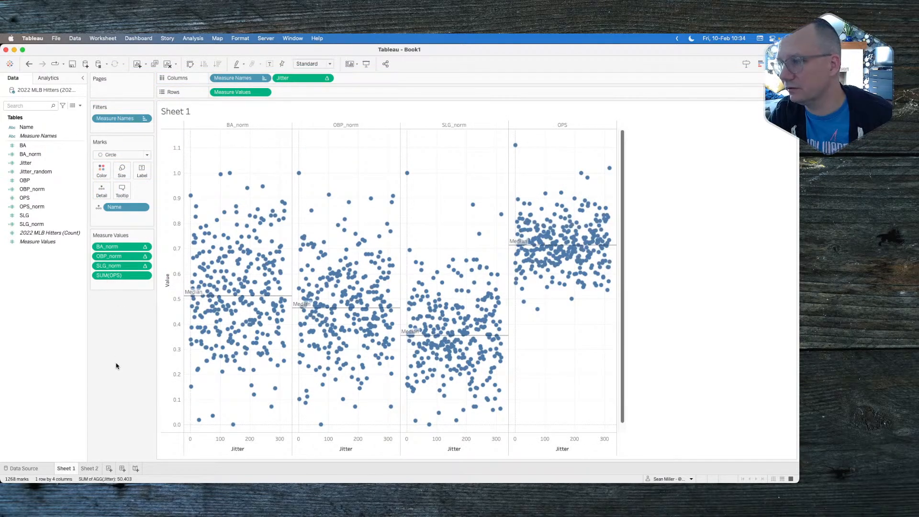
key(super+Tab)
key(super+Tab)
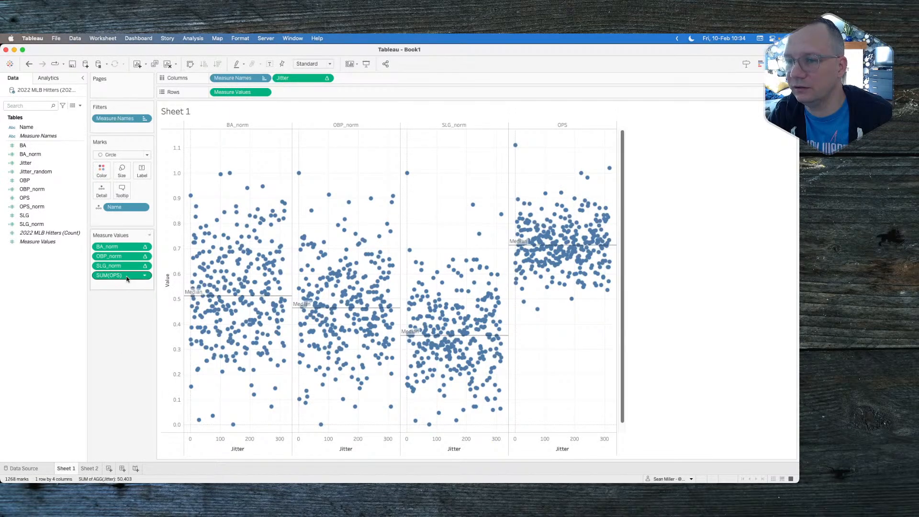
drag(120, 275, 123, 318)
Add OPS_norm below SLG_norm in Measure Values and compare the sheet with the example chart on the challenge page in Chrome
drag(38, 206, 122, 278)
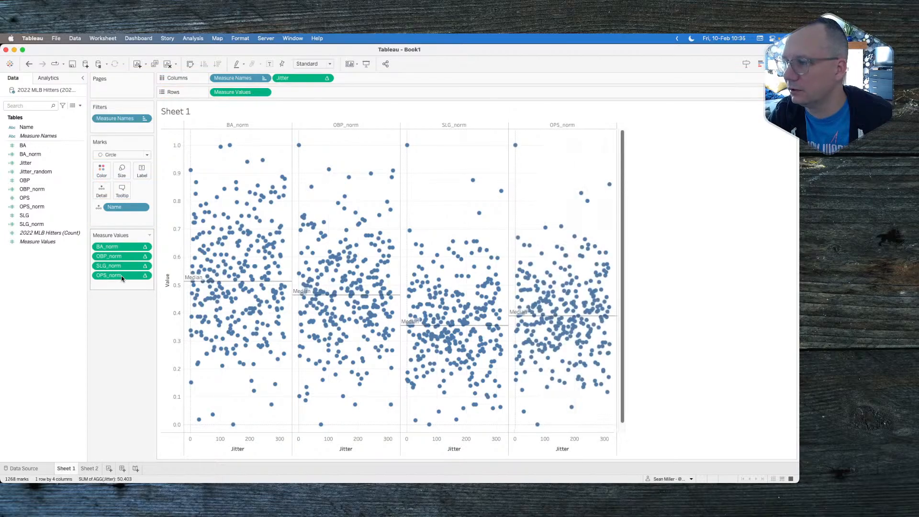
key(super+Tab)
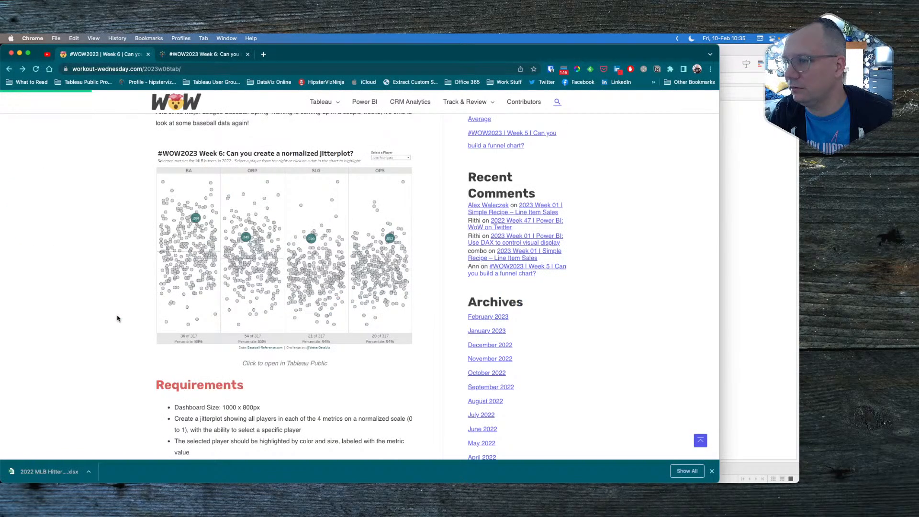
key(super+Tab)
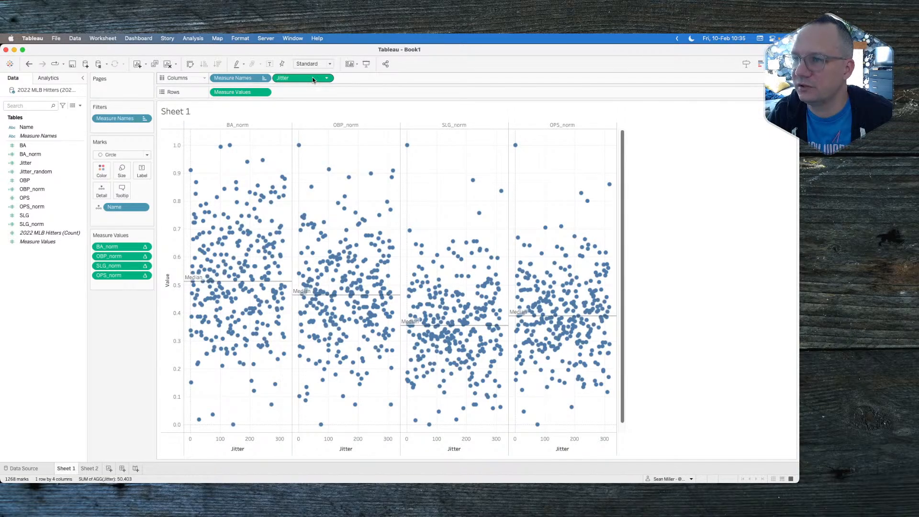
Replace Jitter with Jitter_random on Columns in Sheet 1 and compare the plot with the challenge example in Chrome
drag(43, 171, 303, 78)
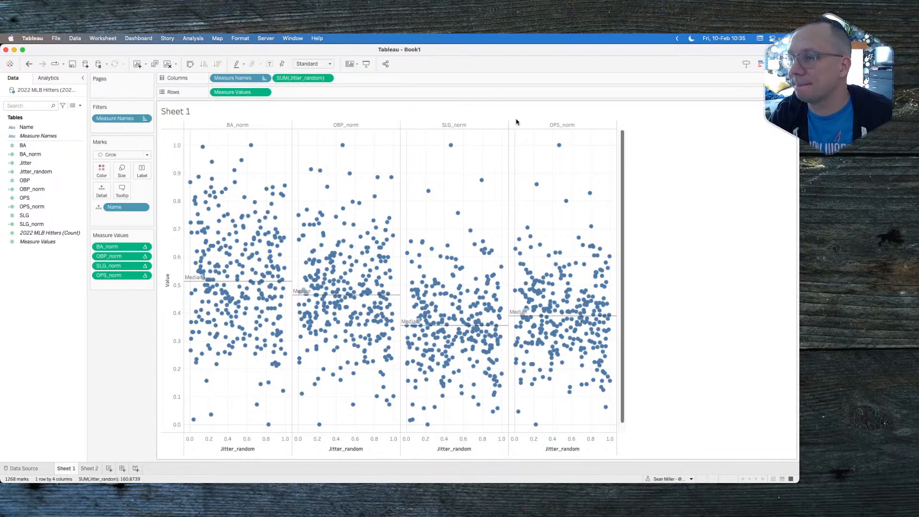
key(super+Tab)
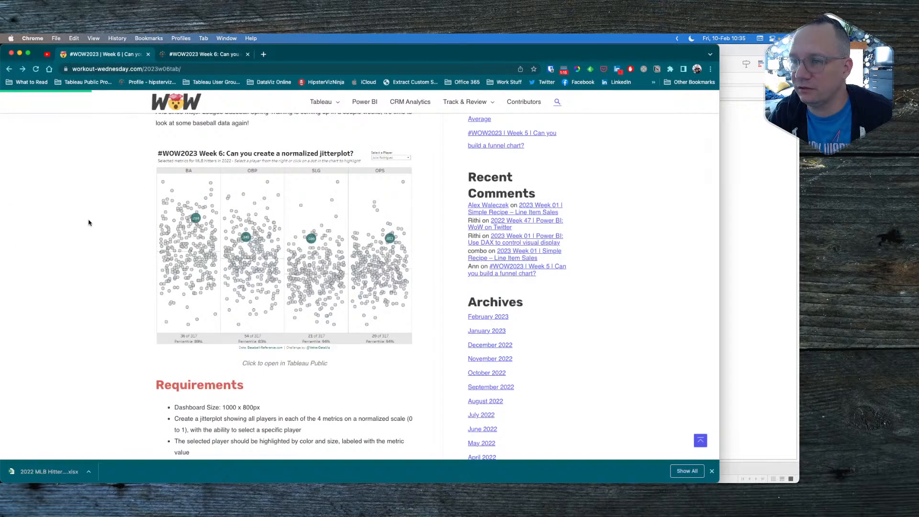
key(super+Tab)
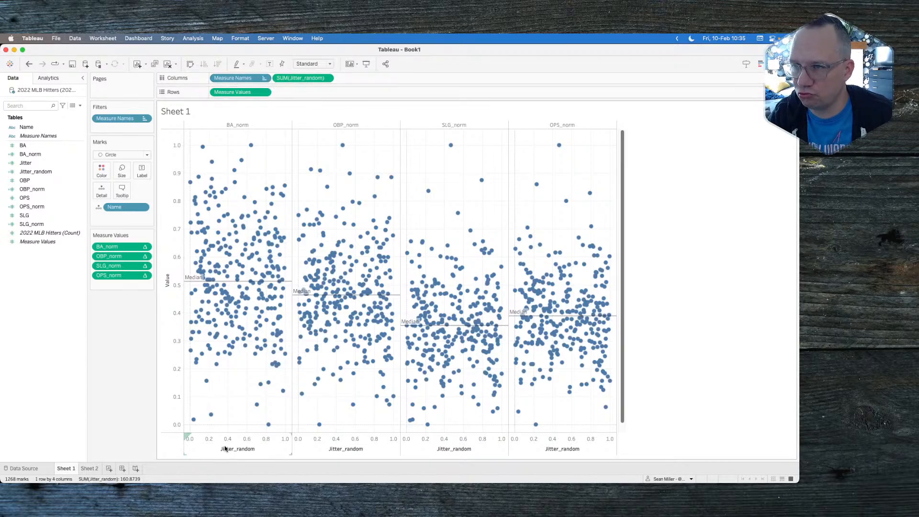
key(super+Tab)
key(super+Tab)
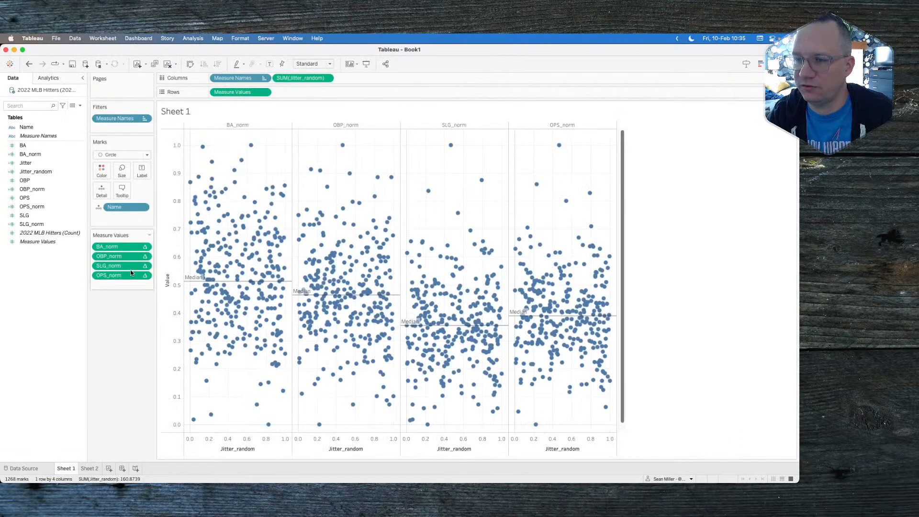
Set the alias of the BA_norm column header to BA
right_click(240, 125)
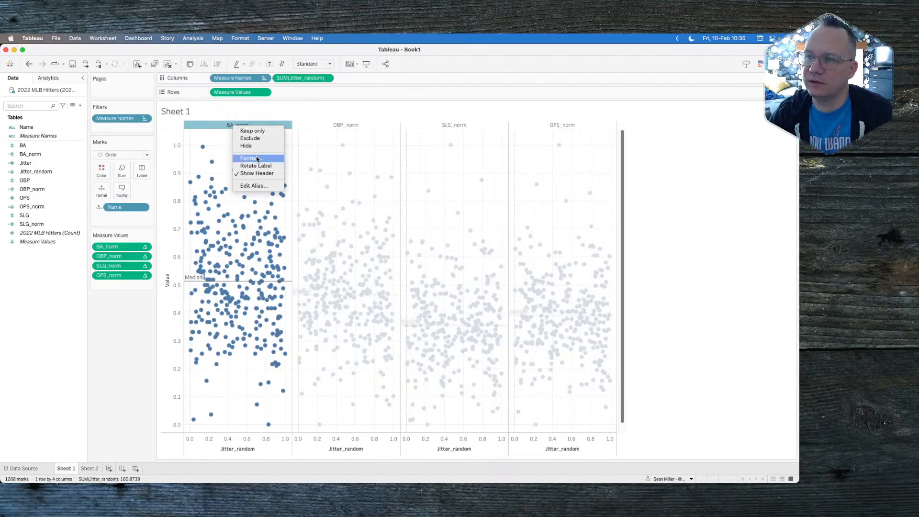
click(252, 185)
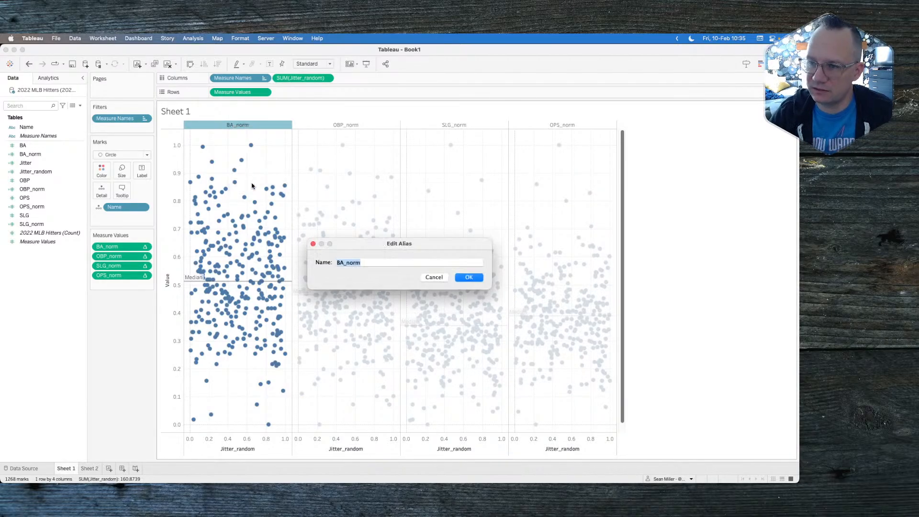
text(BA)
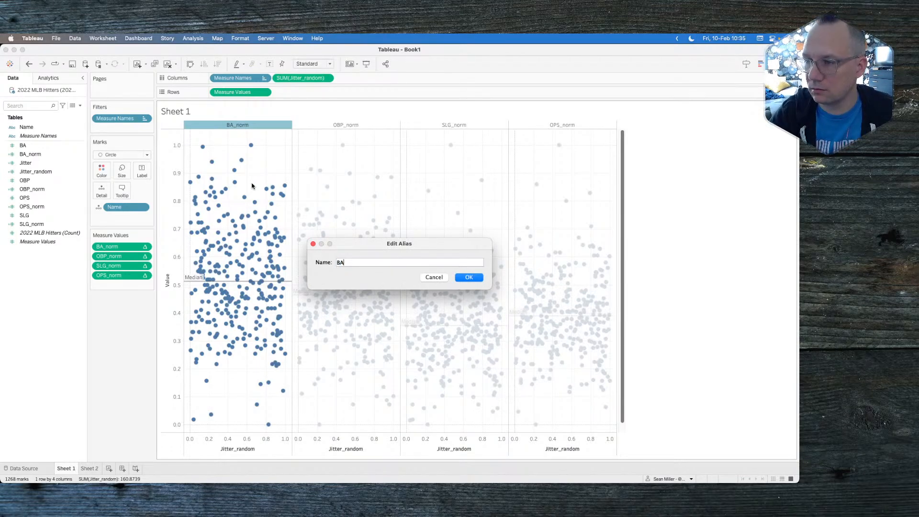
click(468, 277)
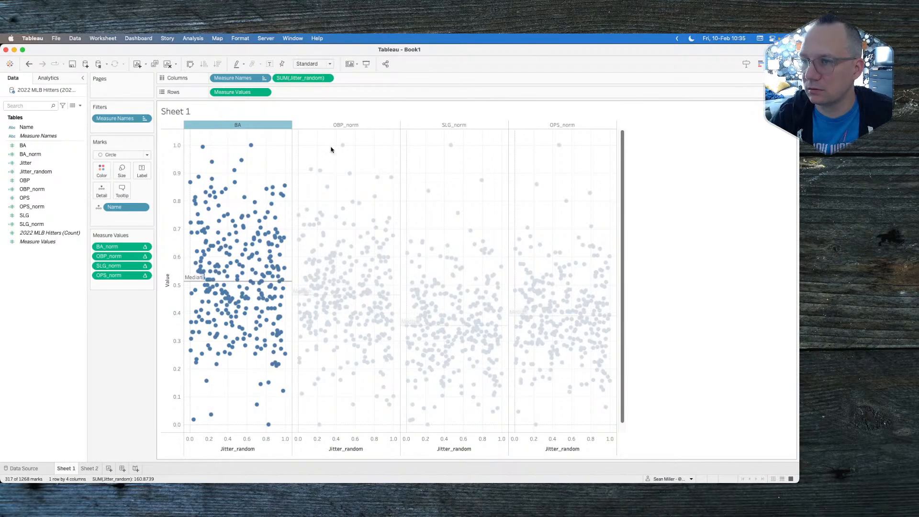
Set the alias of the OBP_norm column header to OBP
right_click(332, 125)
click(348, 188)
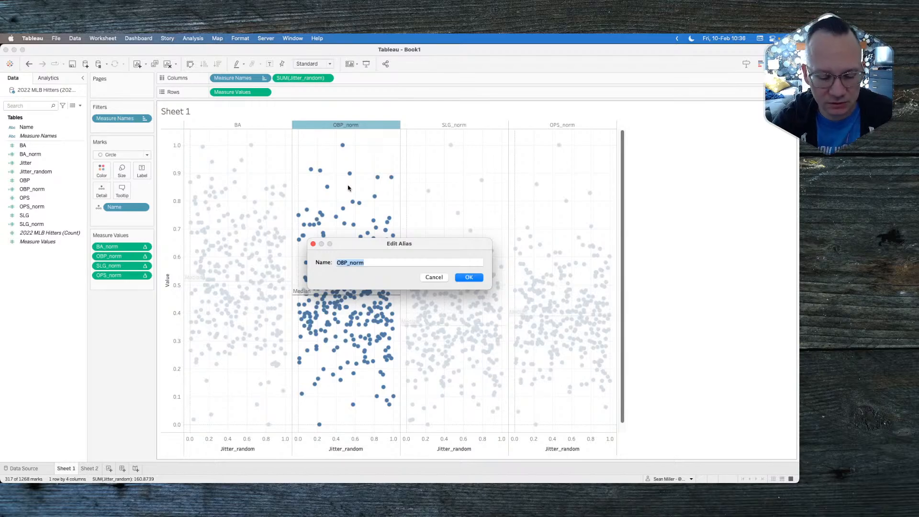
text(OBP)
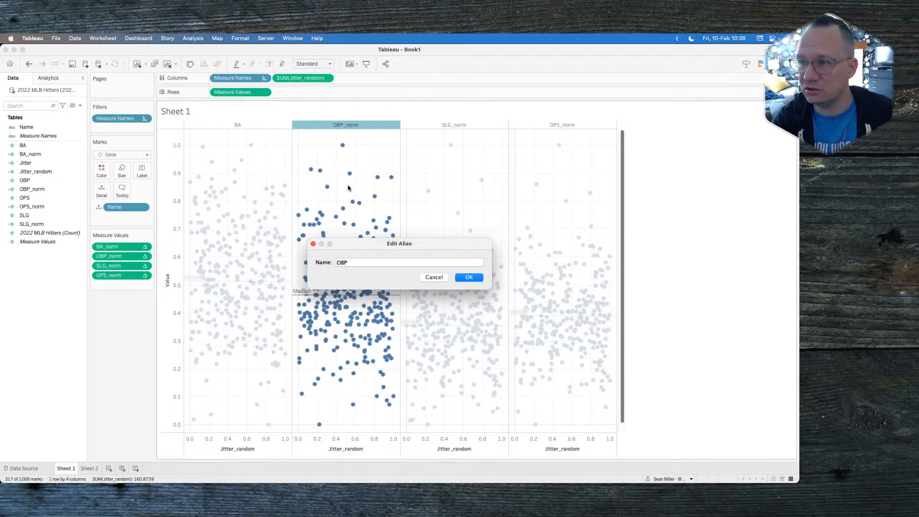
click(469, 277)
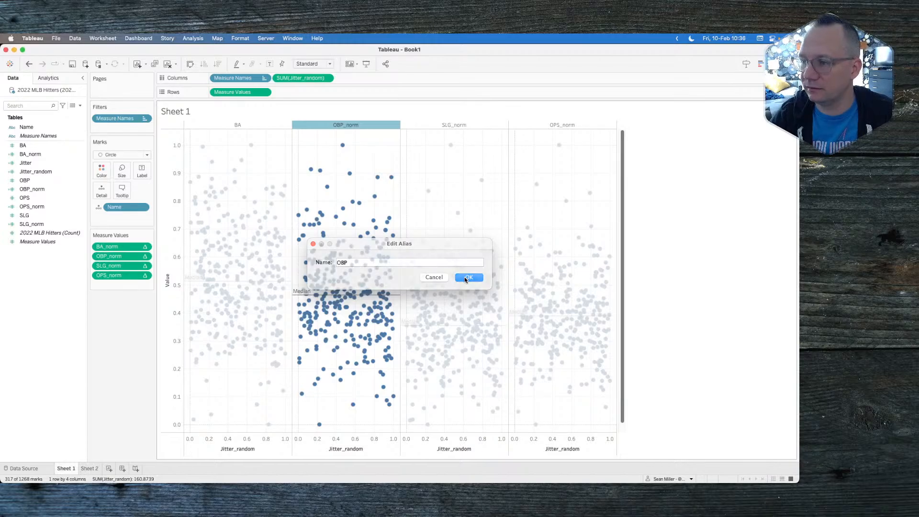
Set the alias of the SLG_norm column header to SLG
right_click(419, 126)
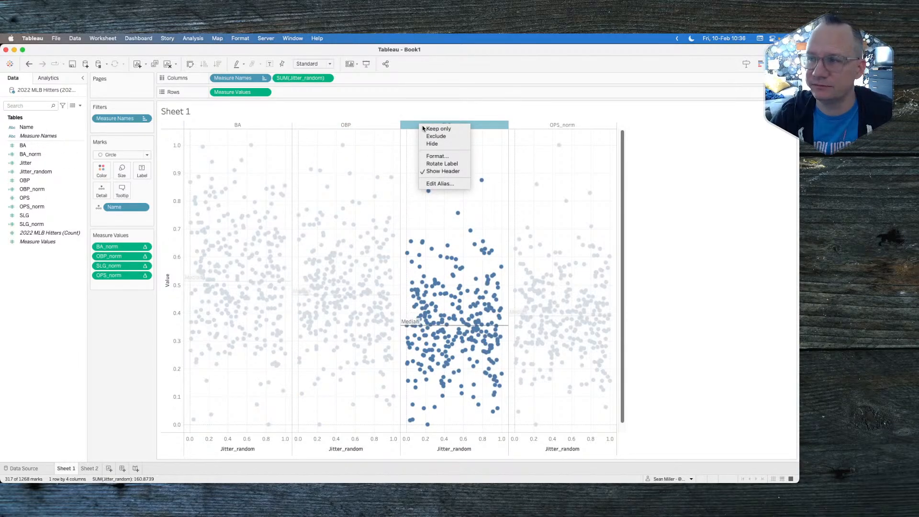
click(452, 184)
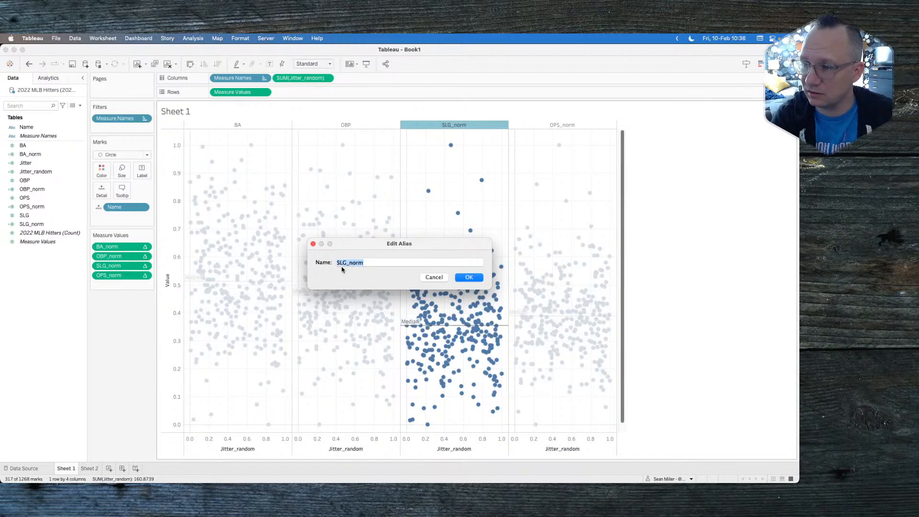
text(SLG)
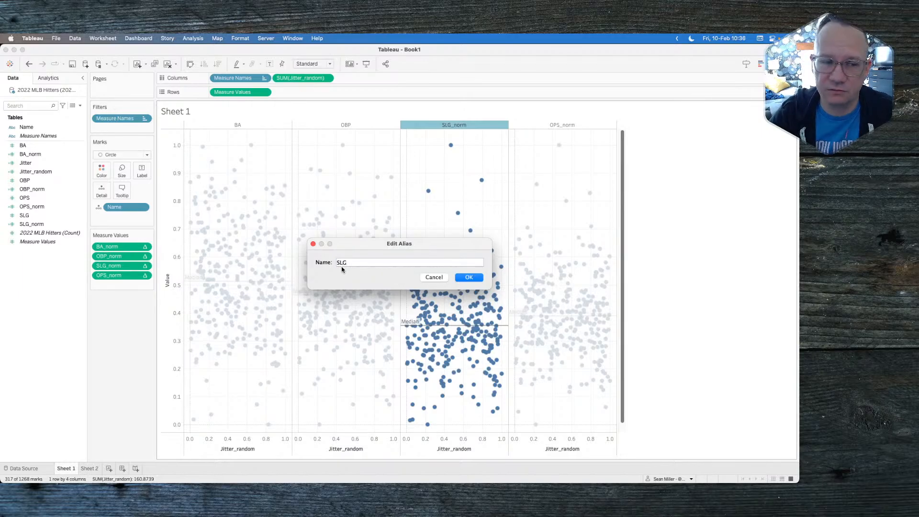
click(468, 277)
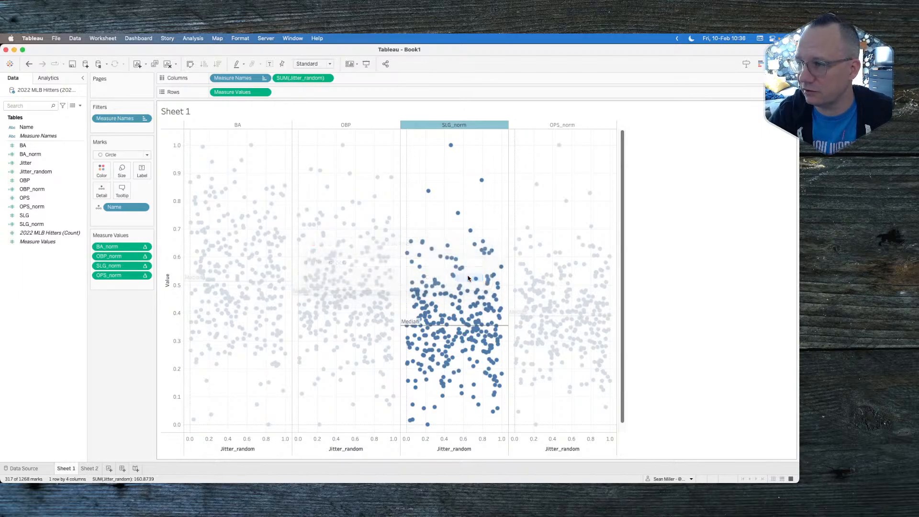
Set the alias of the OPS_norm column header to OPS
right_click(538, 125)
click(559, 156)
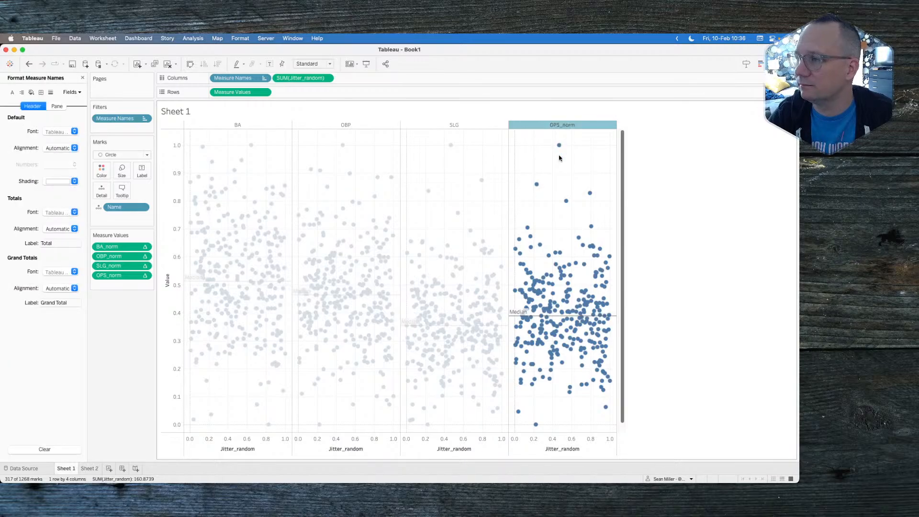
right_click(542, 125)
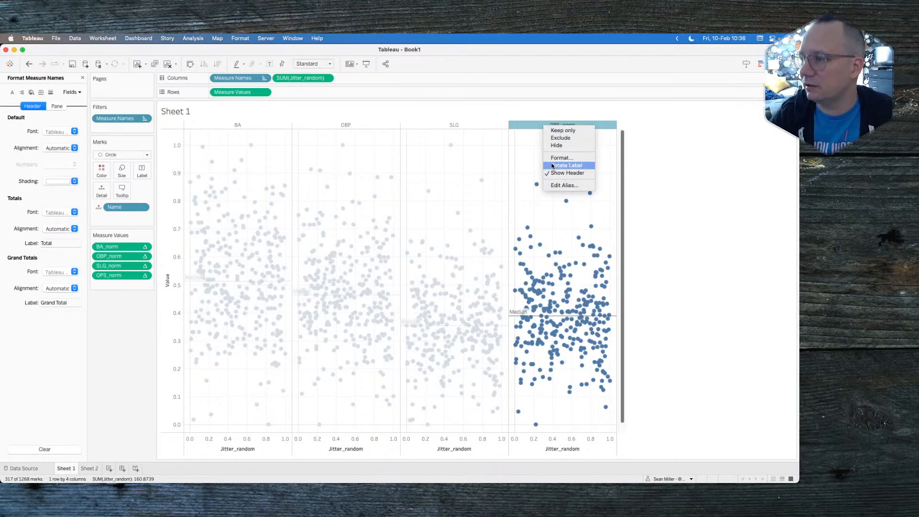
click(563, 185)
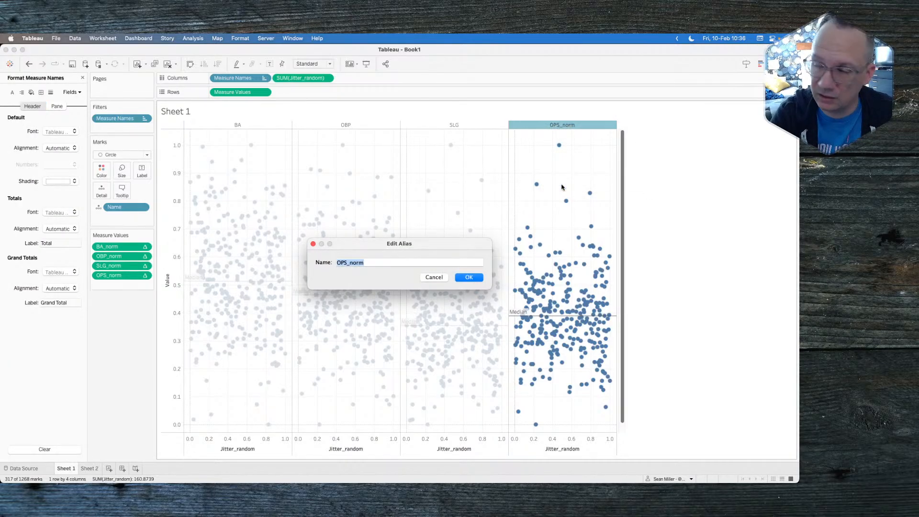
text(B)
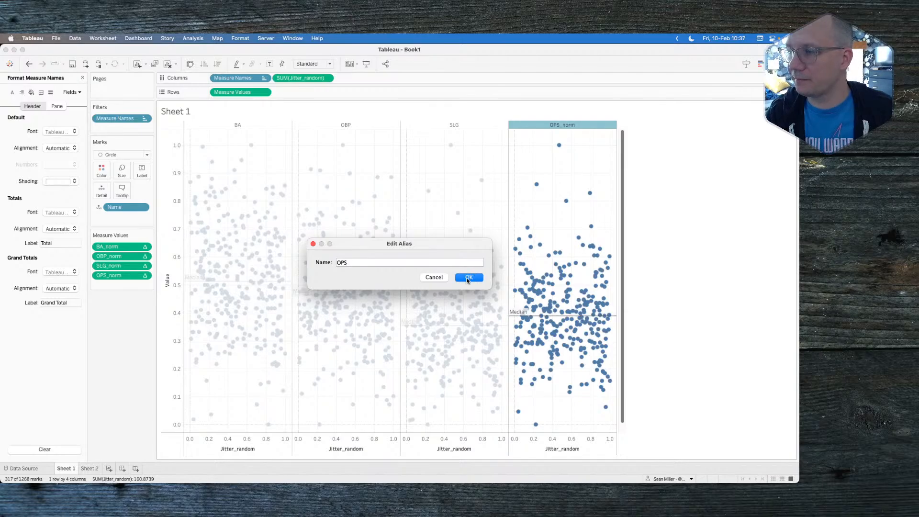
click(467, 277)
click(577, 172)
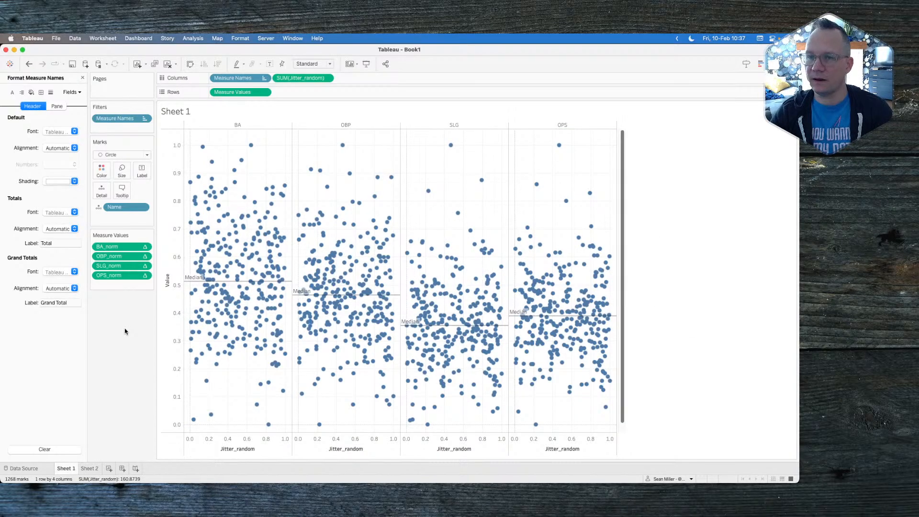
click(82, 77)
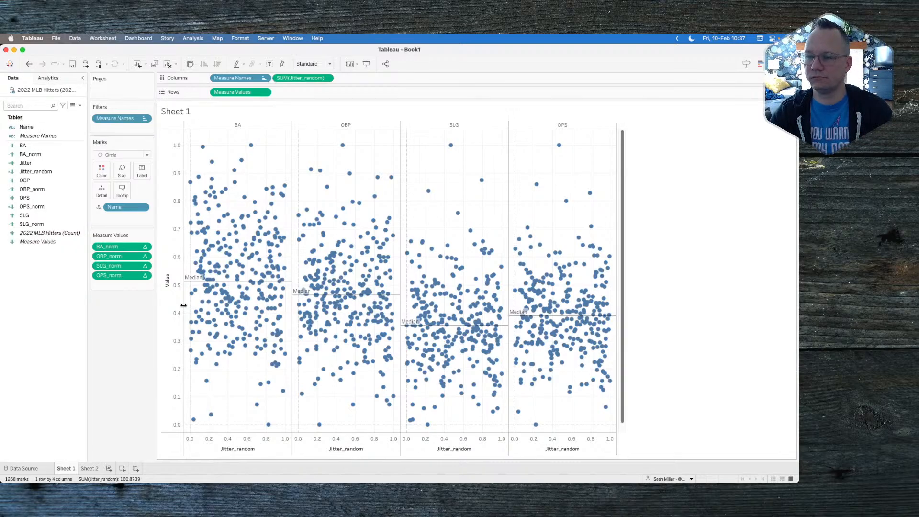
Hide the Jitter_random axis headers and the Value axis header in Sheet 1
right_click(207, 449)
click(224, 429)
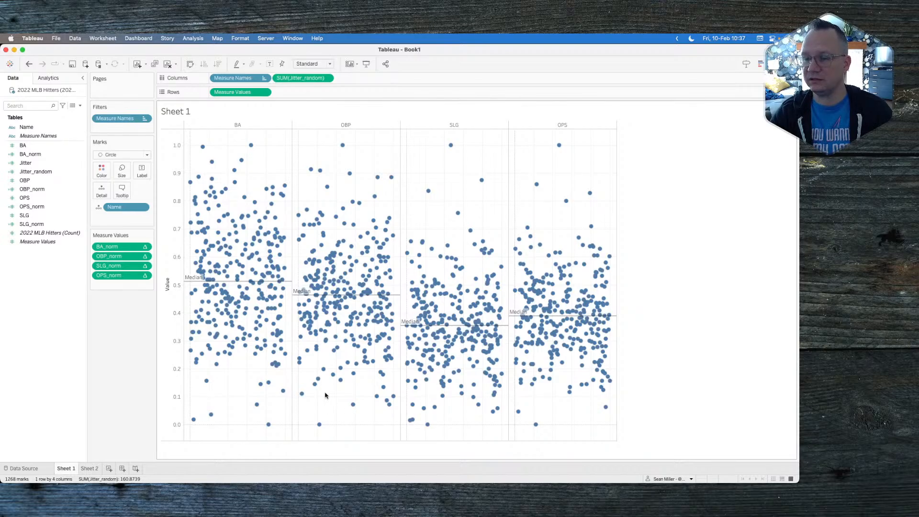
right_click(180, 314)
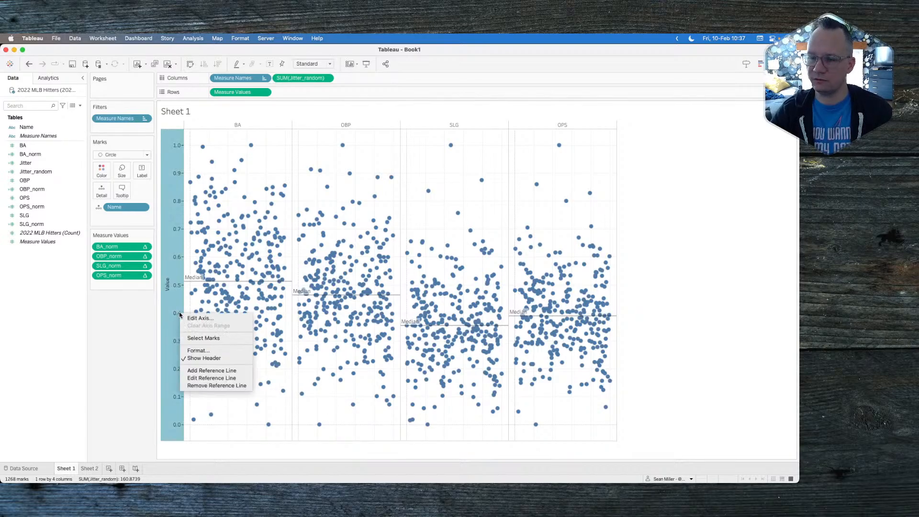
click(204, 358)
Set the sheet's grid lines and zero lines to None
right_click(199, 398)
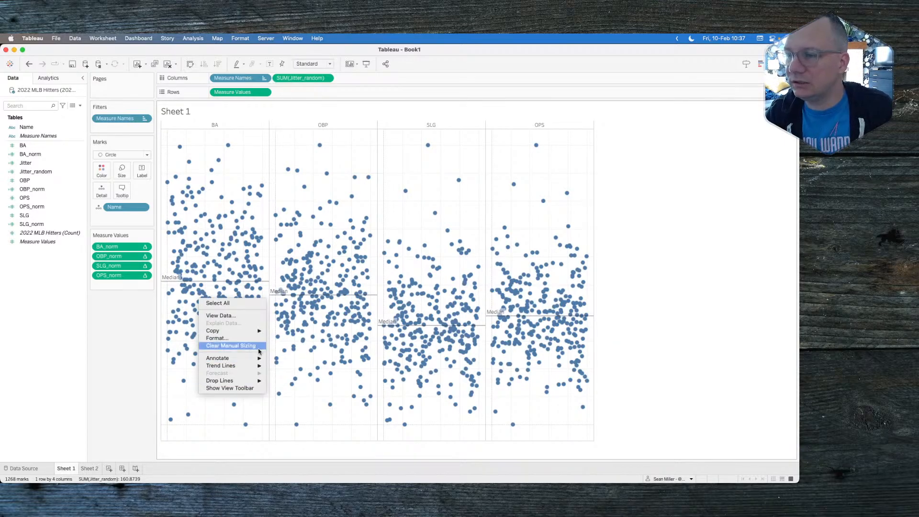
click(229, 341)
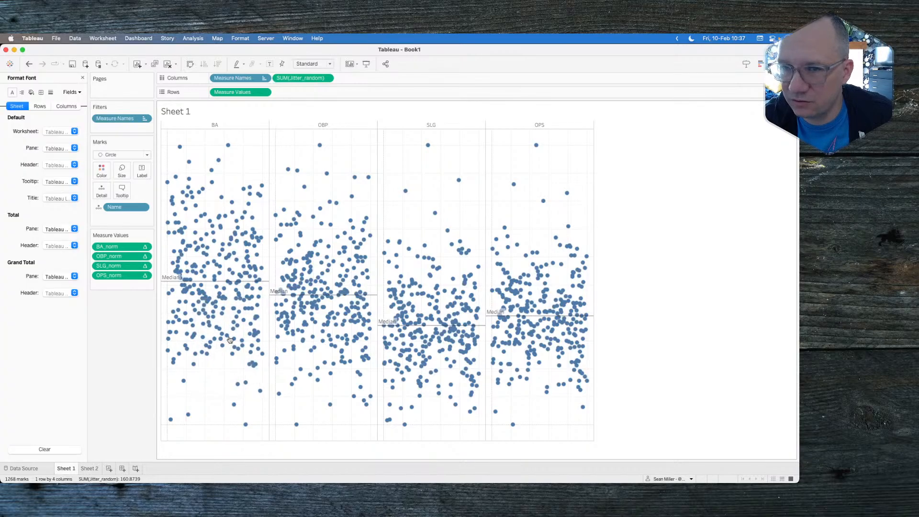
click(50, 92)
click(58, 131)
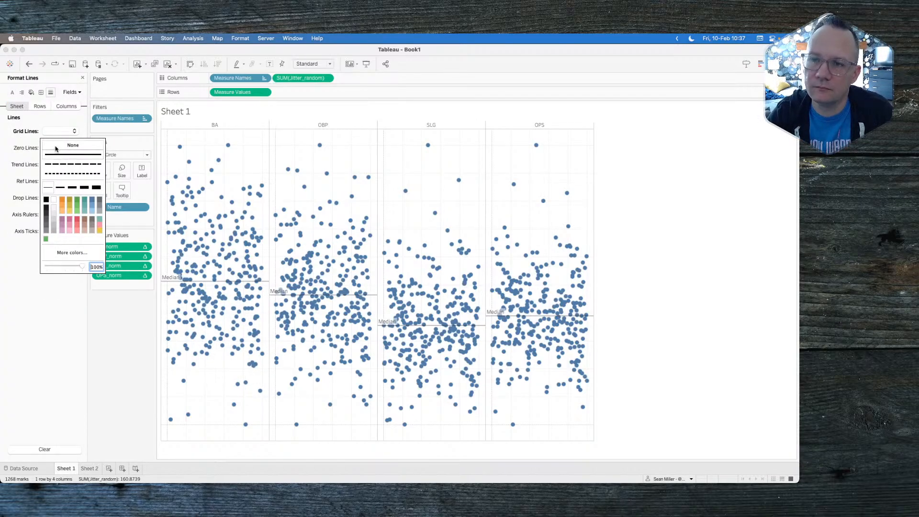
click(30, 143)
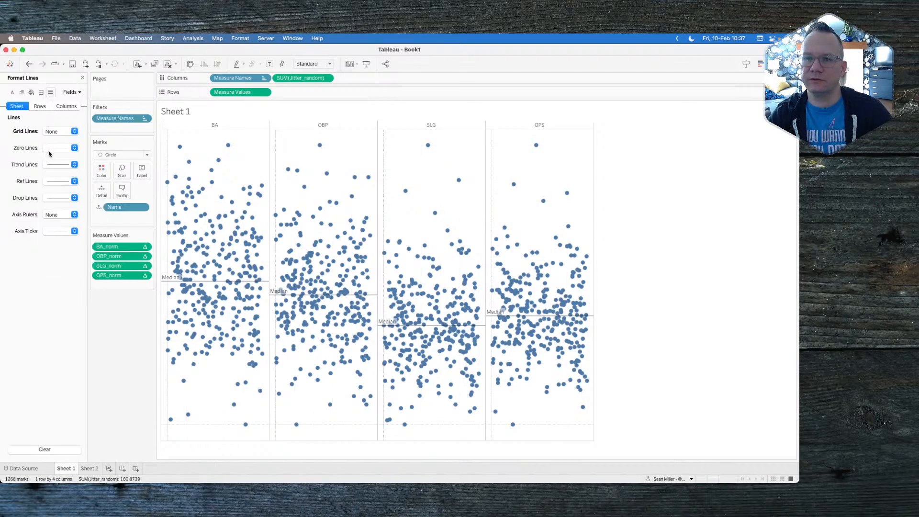
click(57, 148)
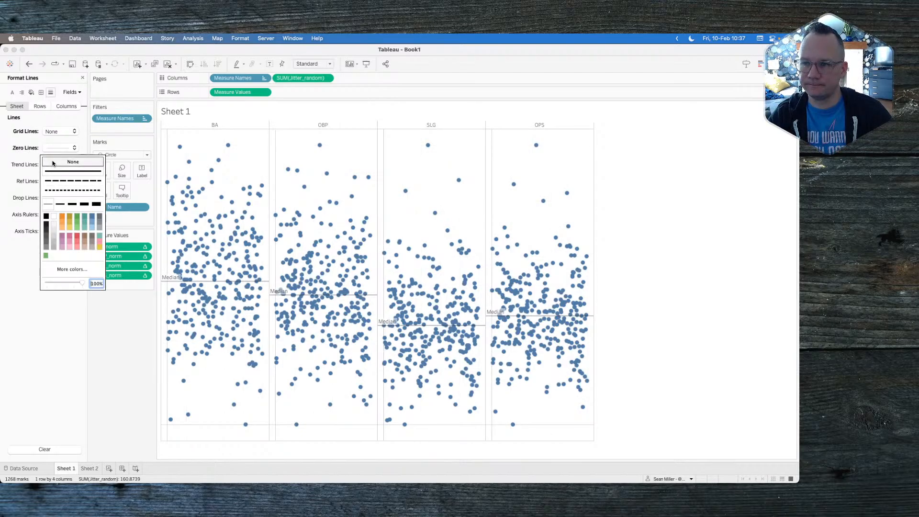
click(0, 157)
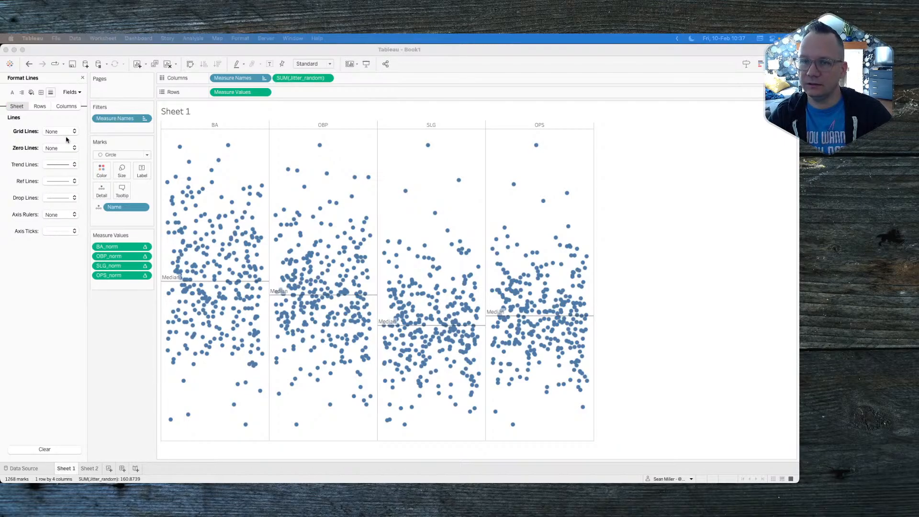
Set the sheet's row divider borders for pane and header to None
click(40, 92)
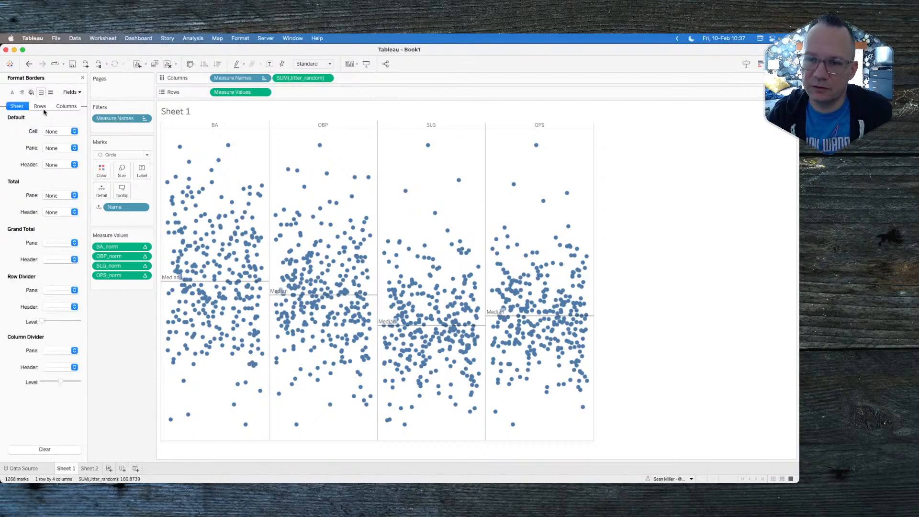
click(56, 351)
click(57, 290)
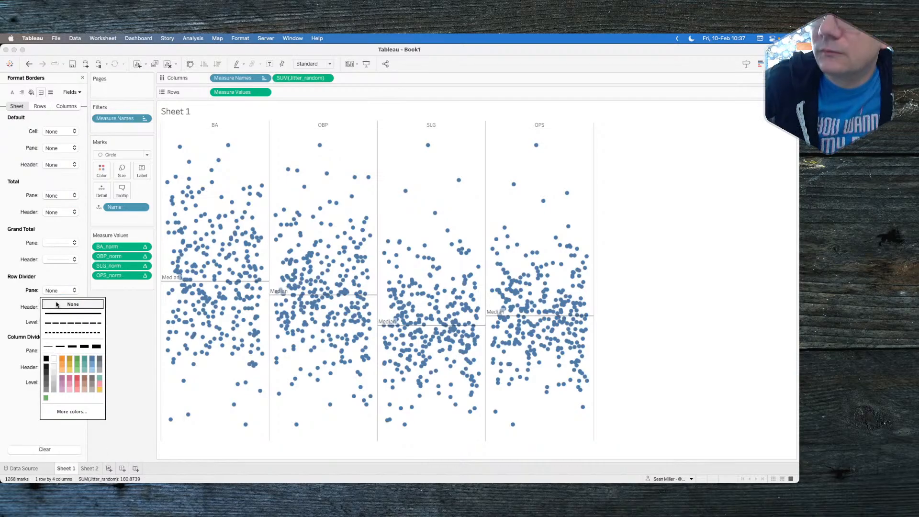
click(198, 125)
right_click(198, 125)
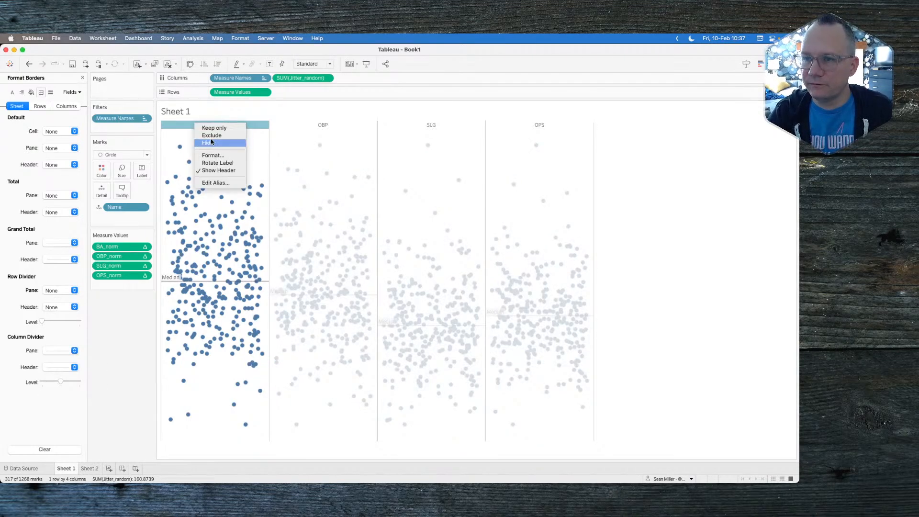
click(207, 154)
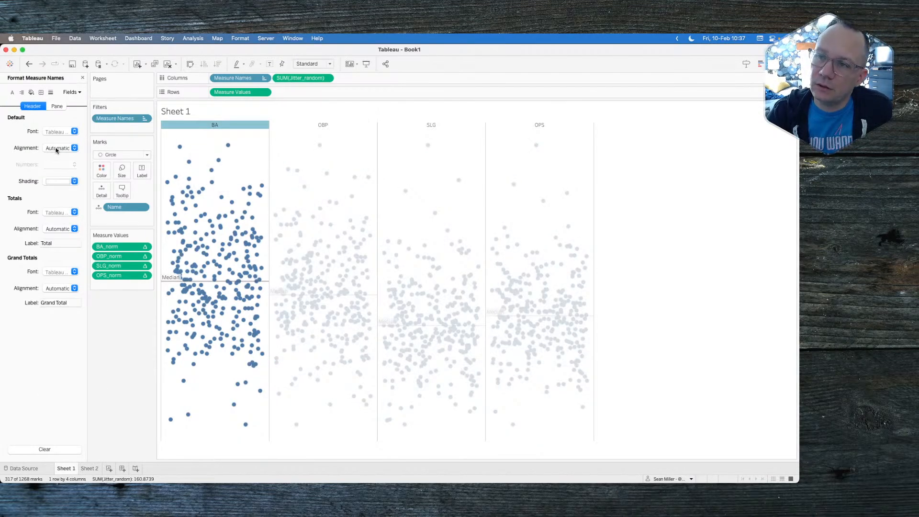
click(81, 79)
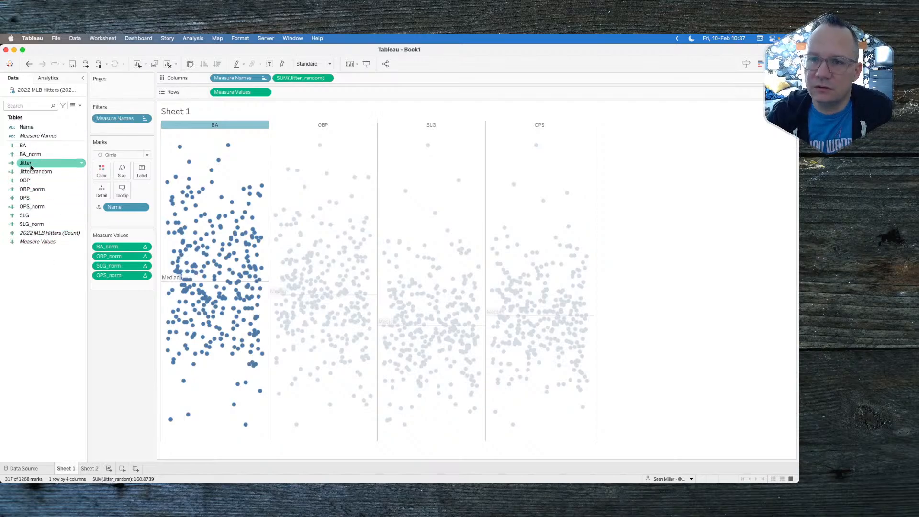
Replace Jitter_random with Jitter on Columns and hide the Jitter axis headers
drag(40, 164, 288, 78)
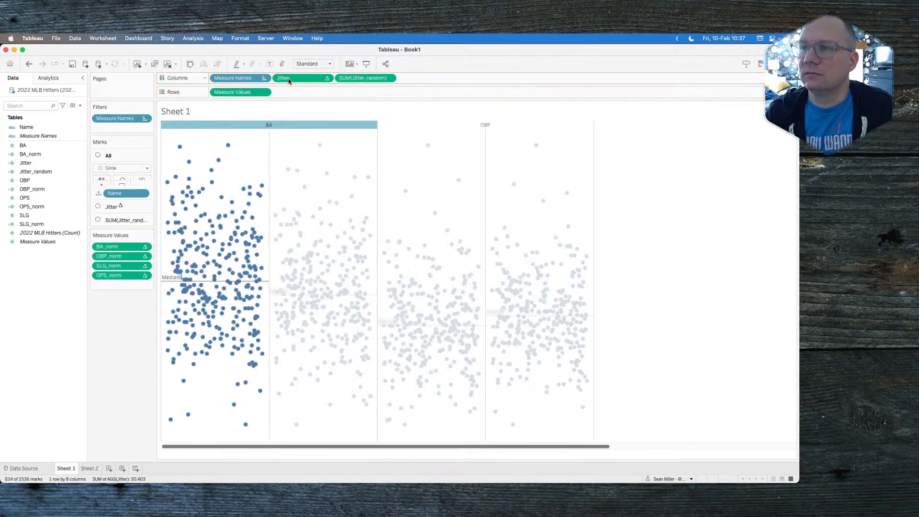
drag(361, 78, 130, 363)
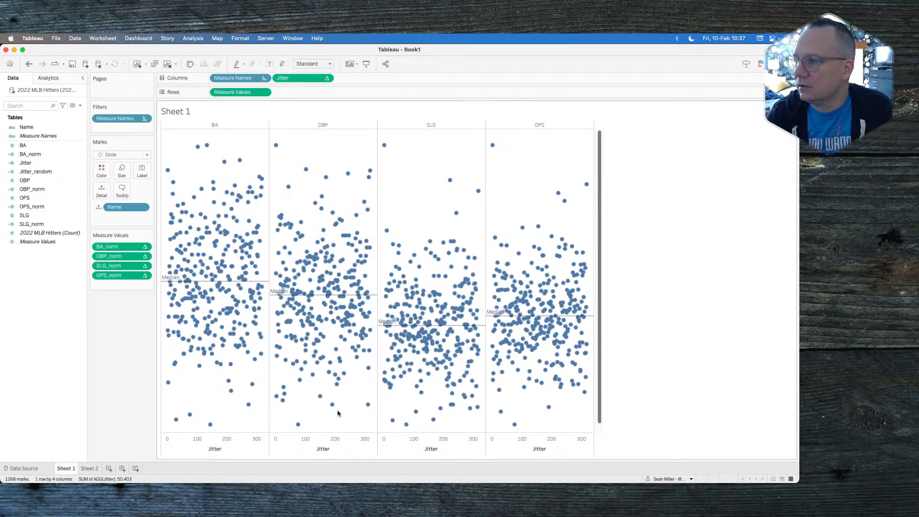
scroll(337, 419, down, 1)
right_click(204, 442)
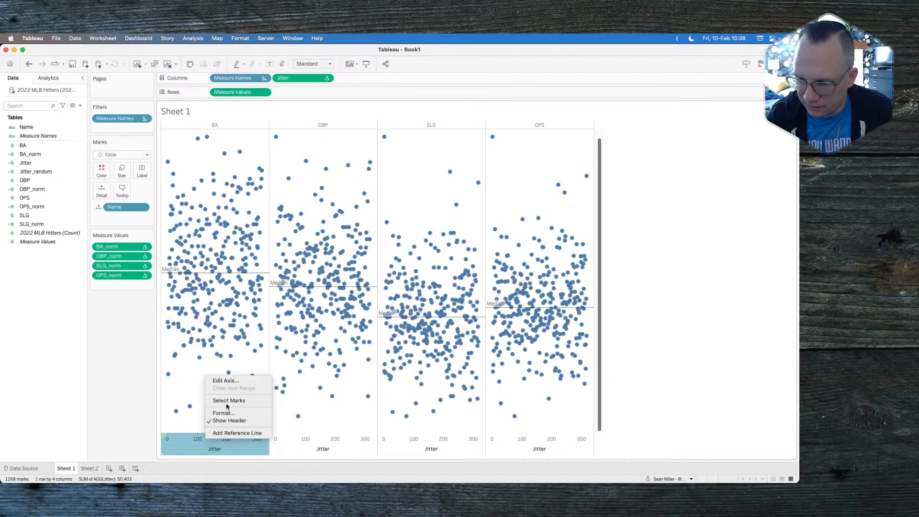
click(225, 418)
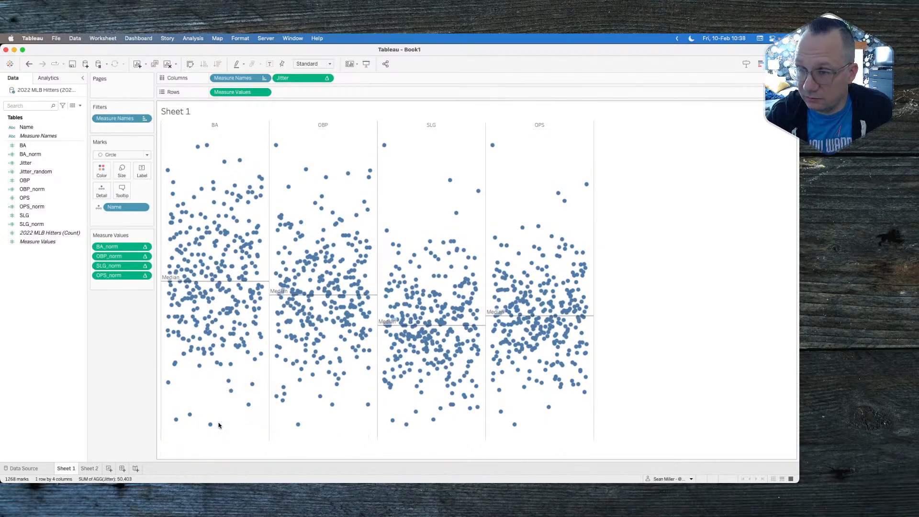
Format the Measure Names column headers with a bold 14-point font
right_click(194, 127)
click(210, 158)
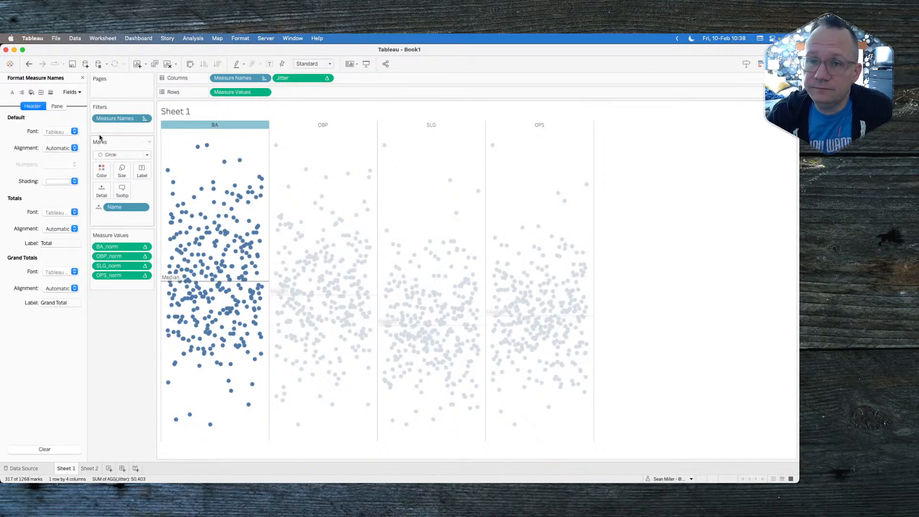
click(60, 131)
click(58, 160)
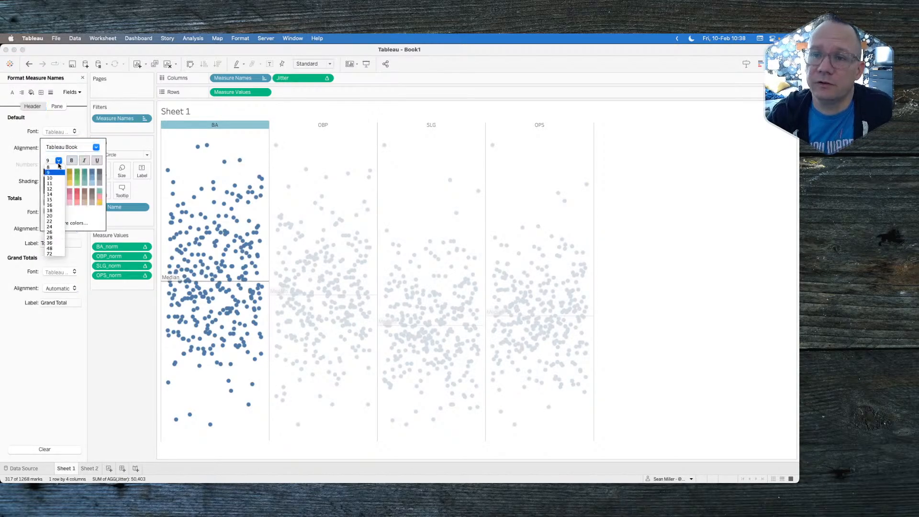
click(55, 189)
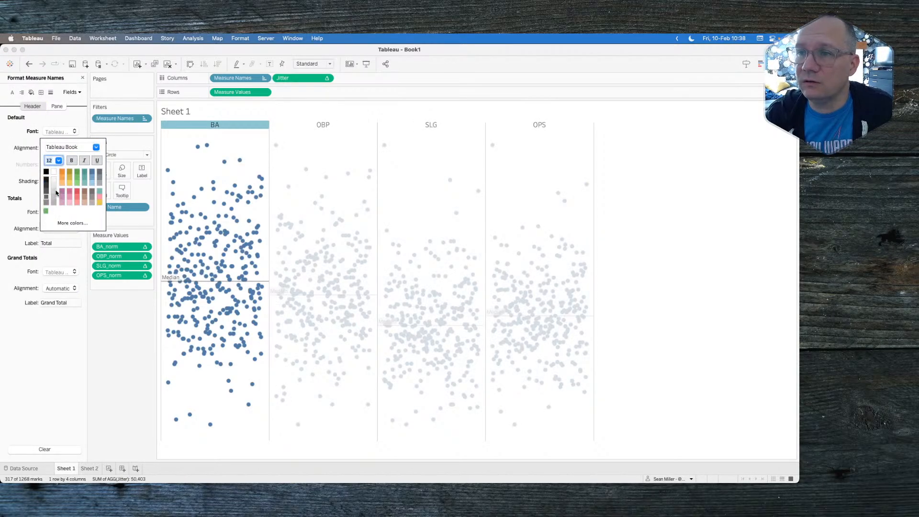
click(59, 161)
click(50, 193)
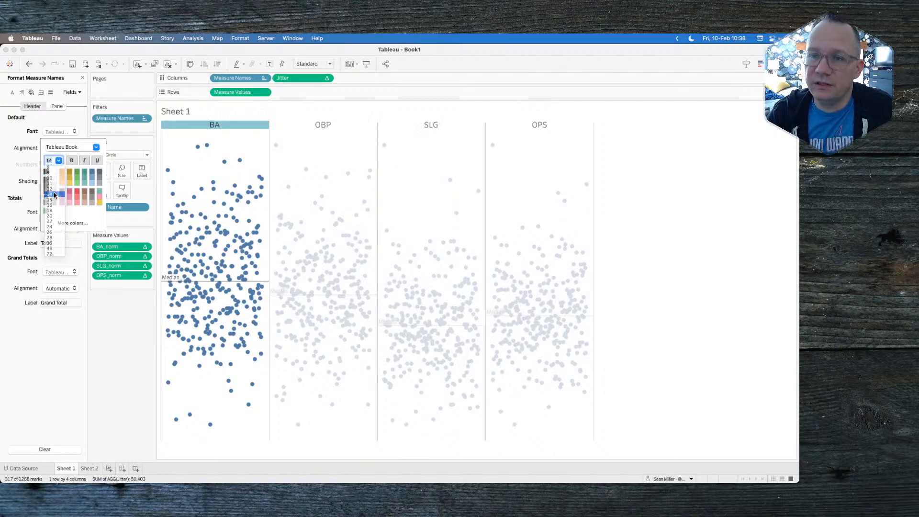
click(71, 161)
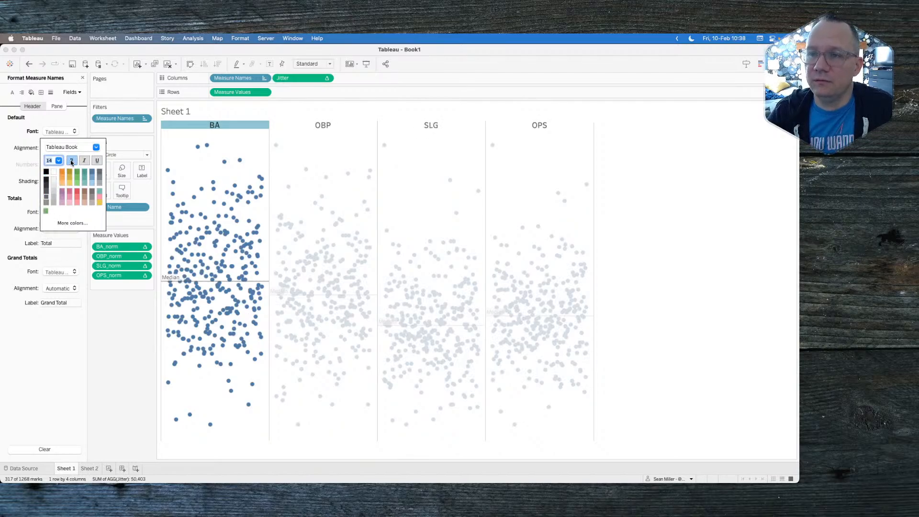
click(26, 151)
Apply a light gray shading to the Measure Names column headers
click(54, 181)
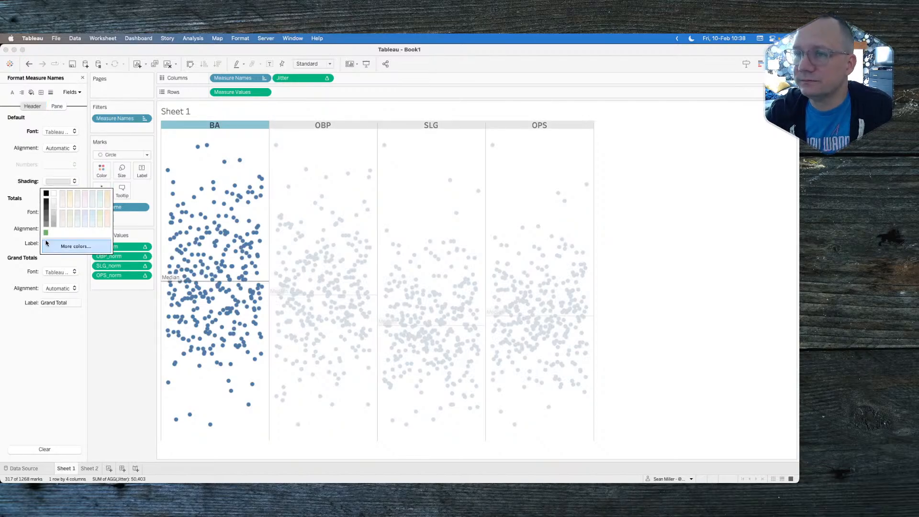
click(113, 353)
click(198, 159)
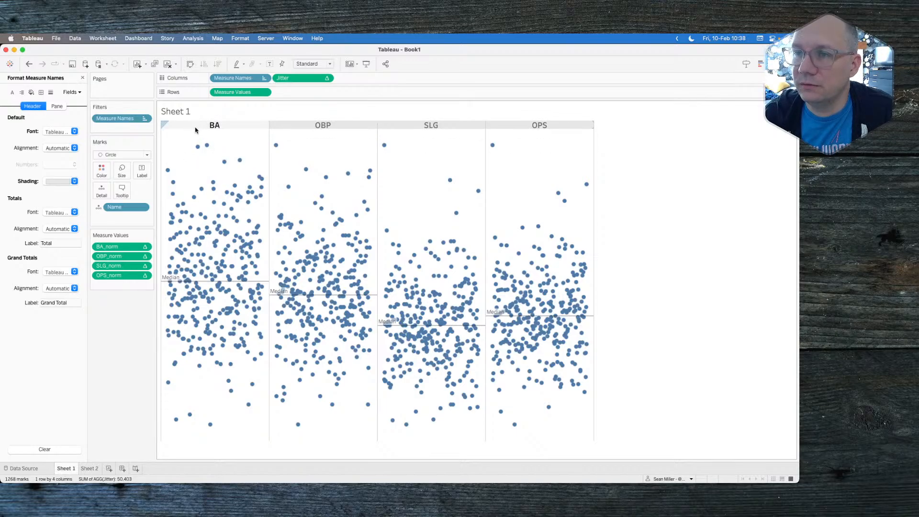
Try to make the column header row taller and undo the resizing
drag(195, 128, 194, 209)
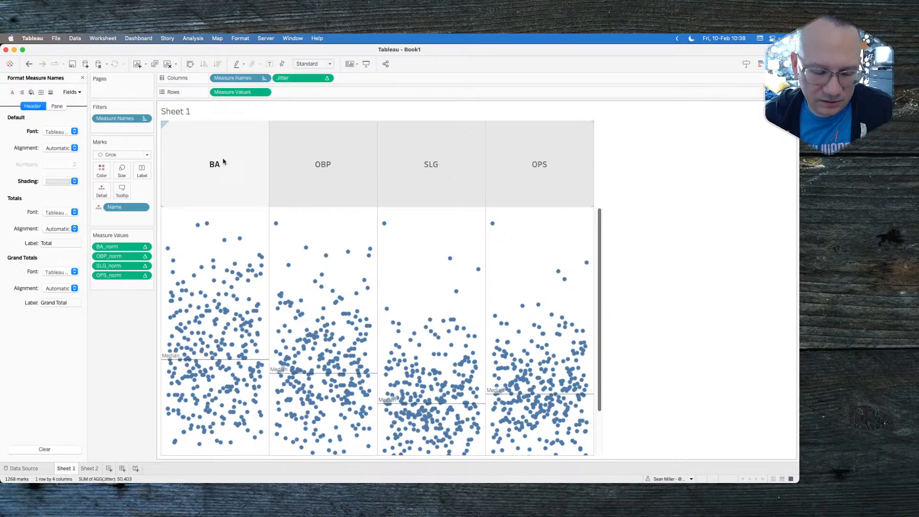
key(super+z)
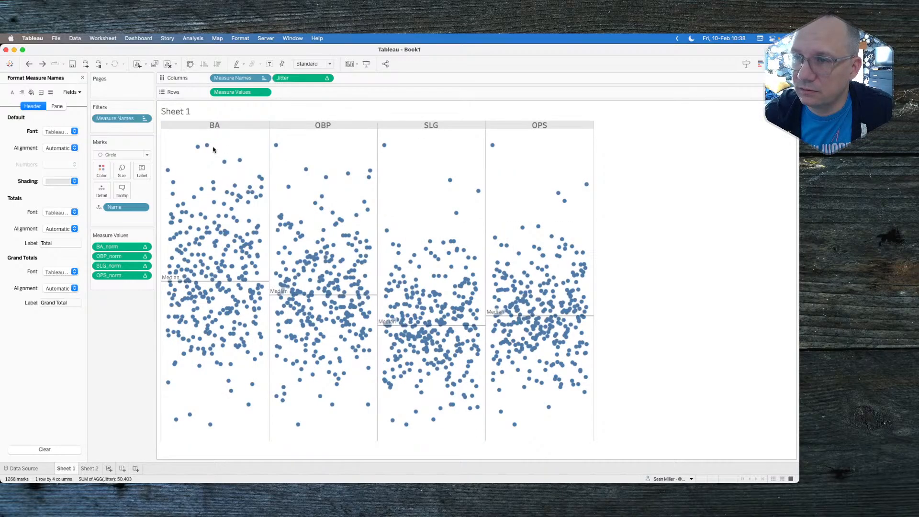
drag(200, 129, 199, 153)
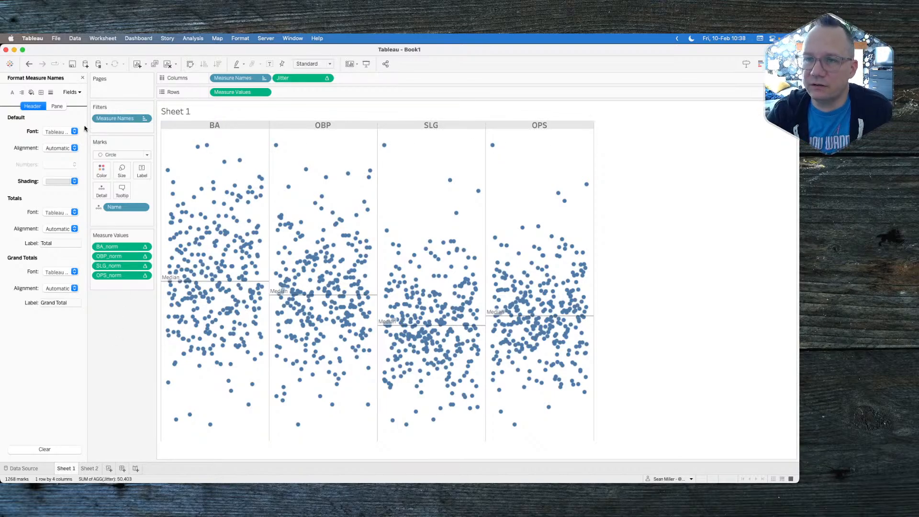
Close the header formatting and switch to Chrome to check the example jitterplot on the challenge page
click(83, 78)
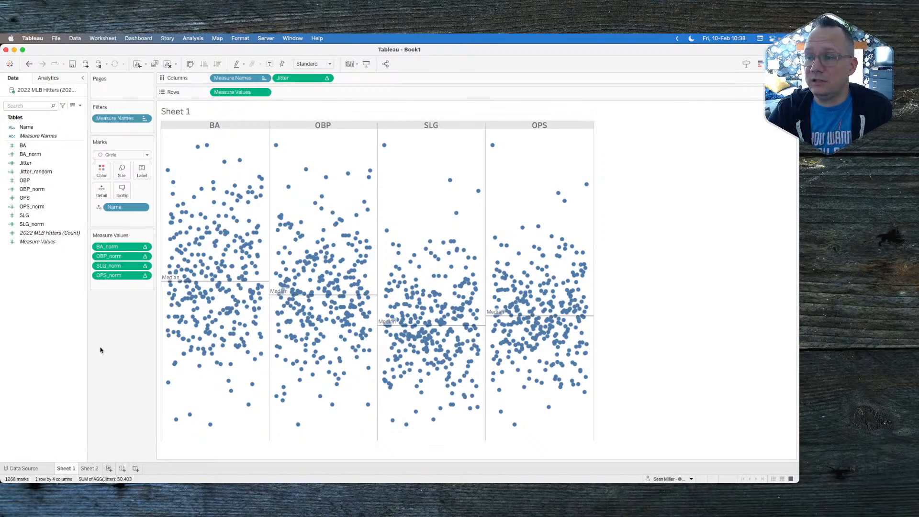
key(super+Tab)
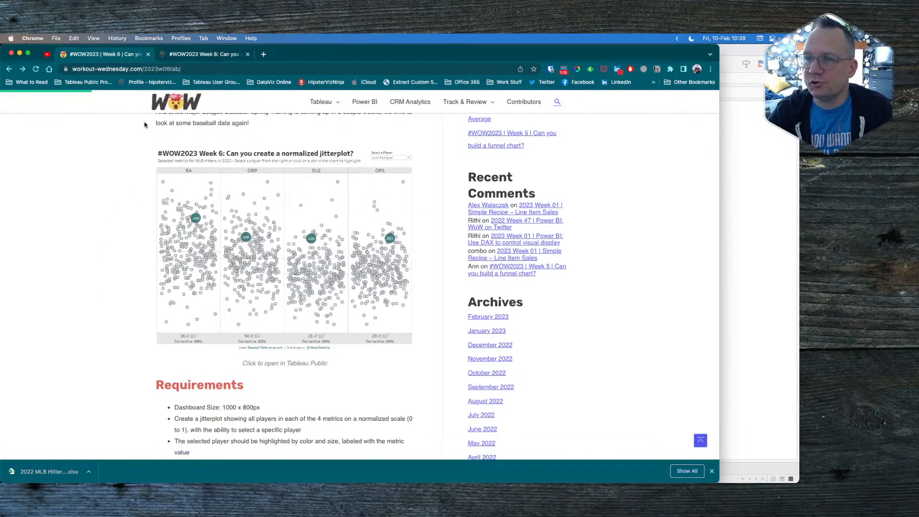
Switch to Tableau and create a string parameter with a list of allowable values filled from the Name field
key(super+Tab)
right_click(14, 287)
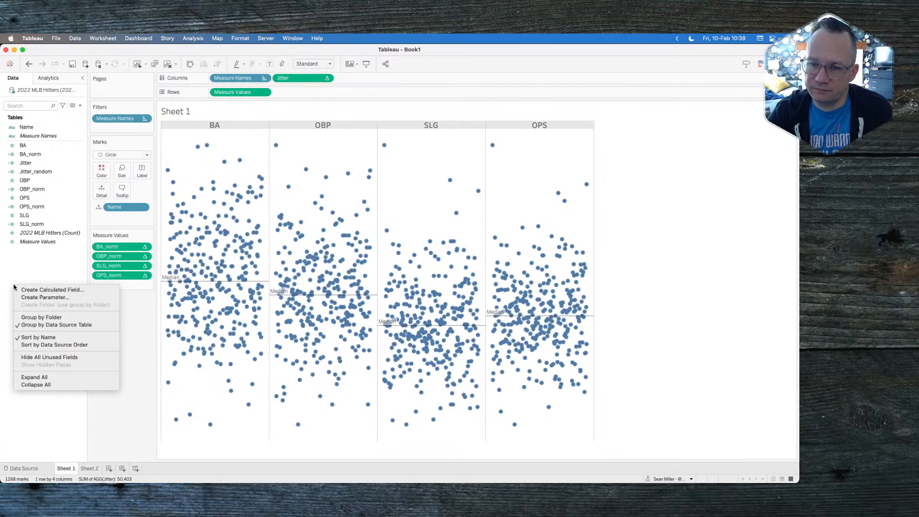
click(34, 297)
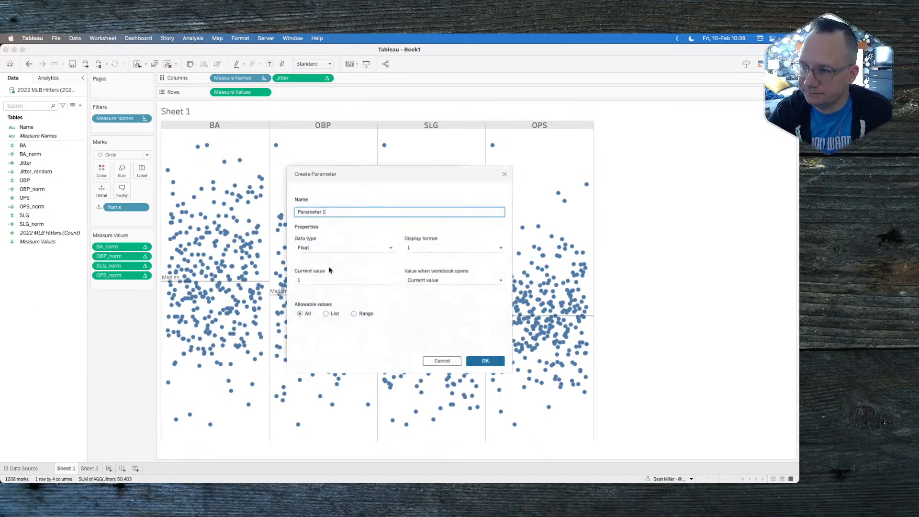
click(329, 247)
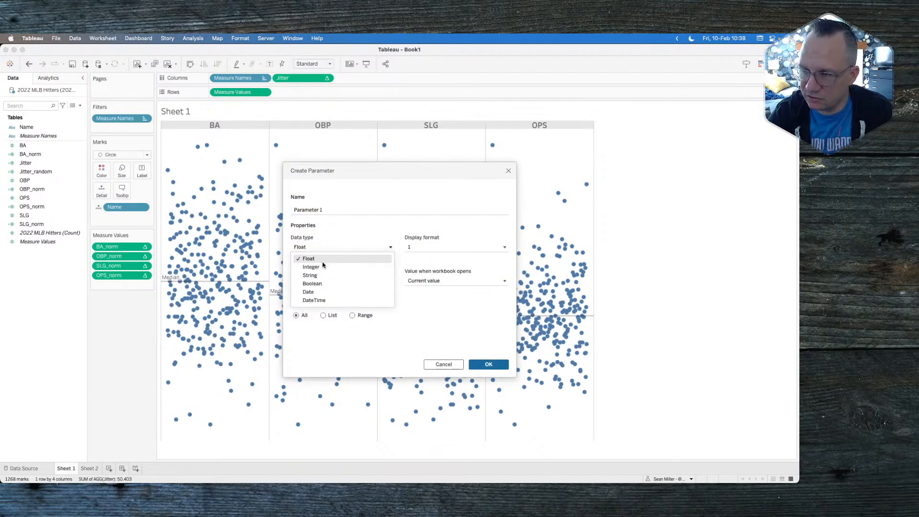
click(318, 275)
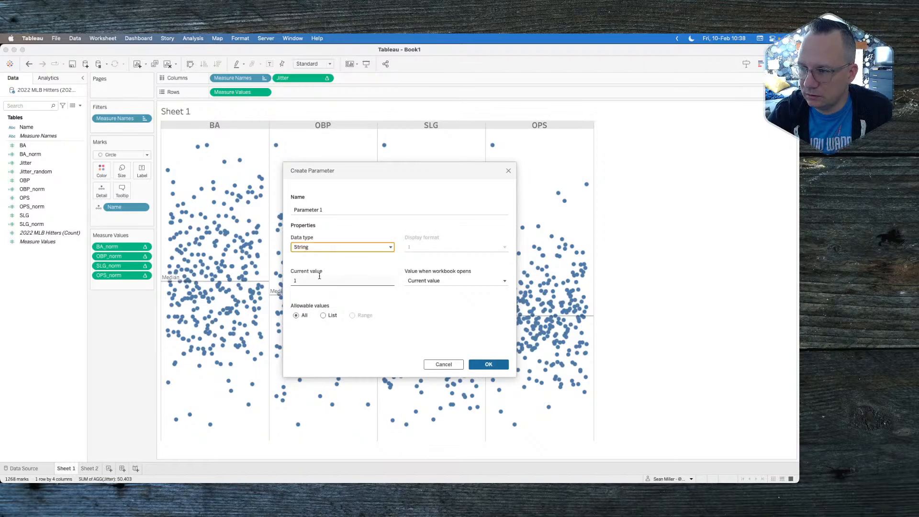
click(323, 316)
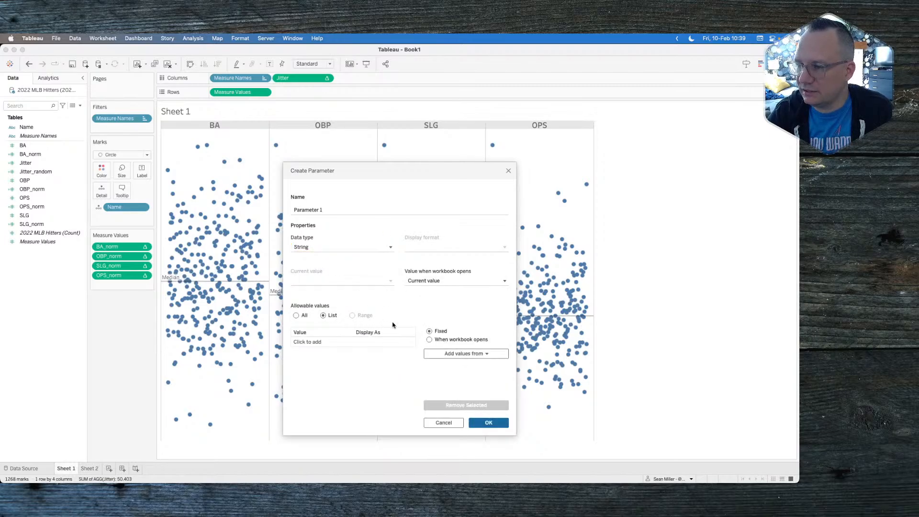
click(467, 354)
click(462, 366)
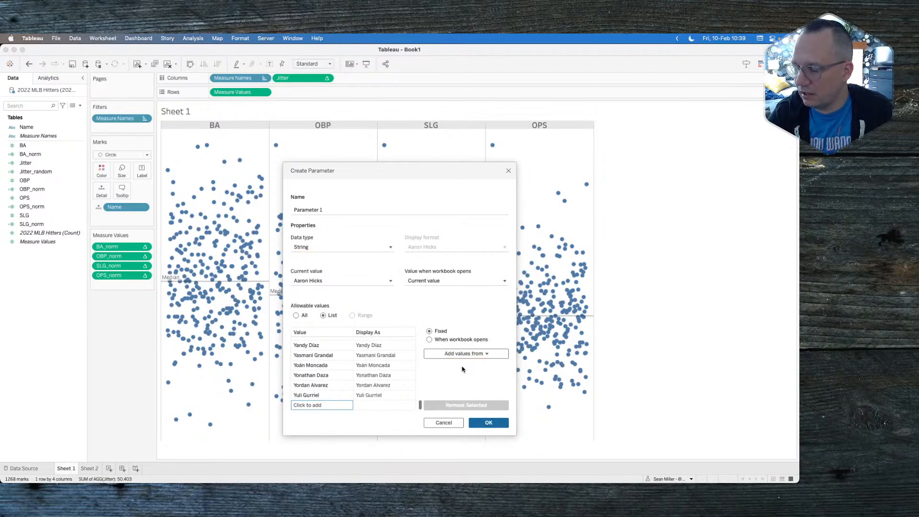
scroll(354, 376, up, 10)
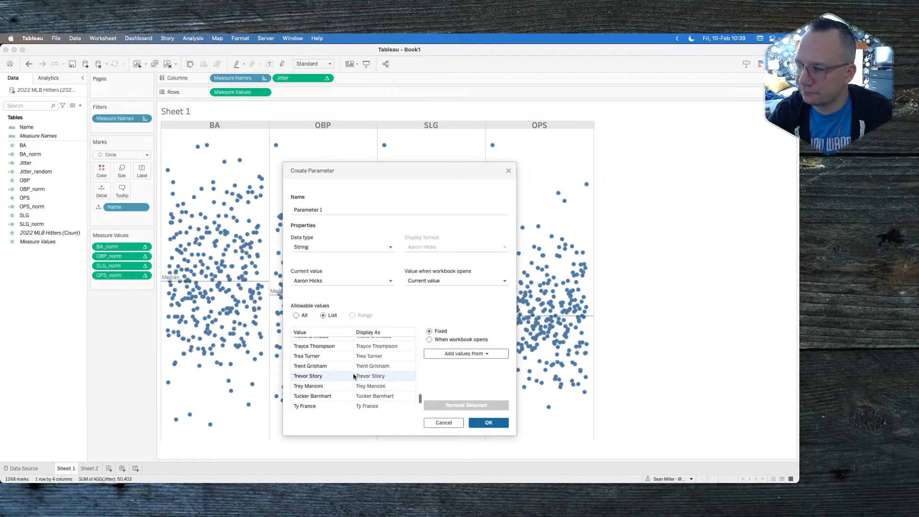
scroll(354, 376, up, 10)
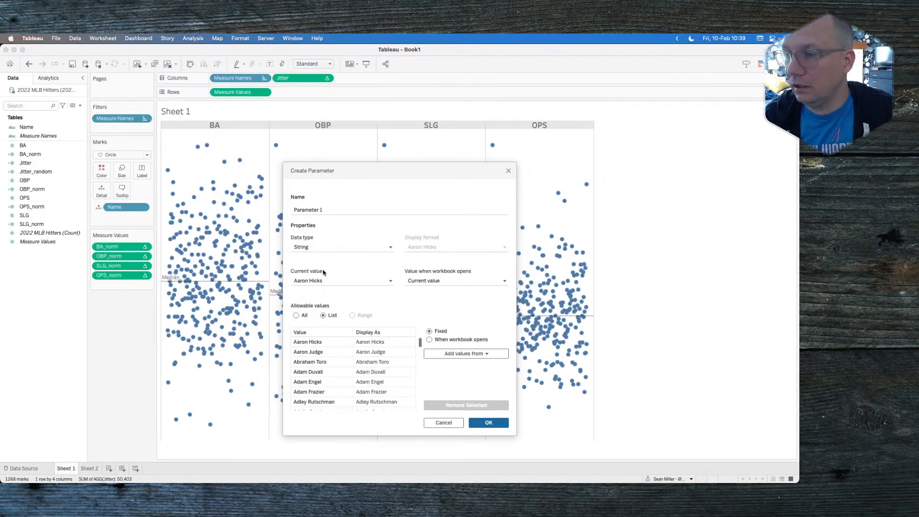
Set the parameter's current value to Julio Rodriguez, name it Select Player and save it
click(323, 282)
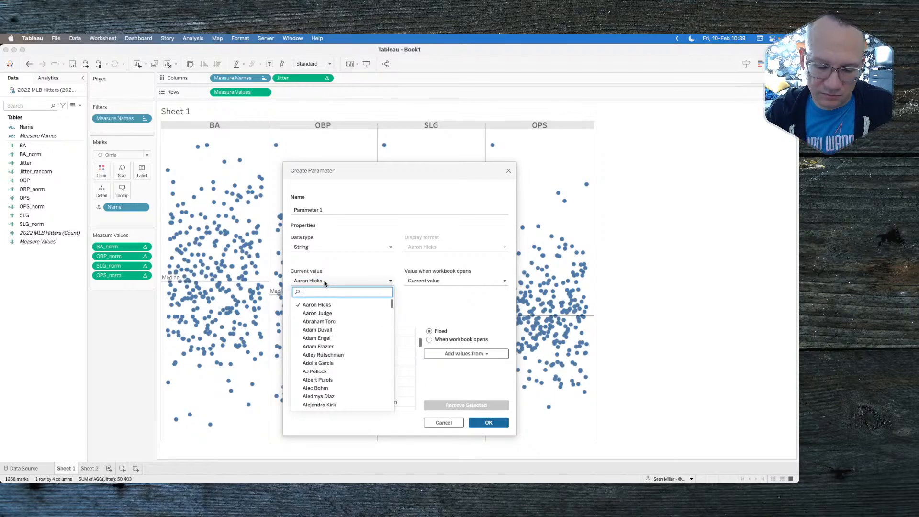
text(julio)
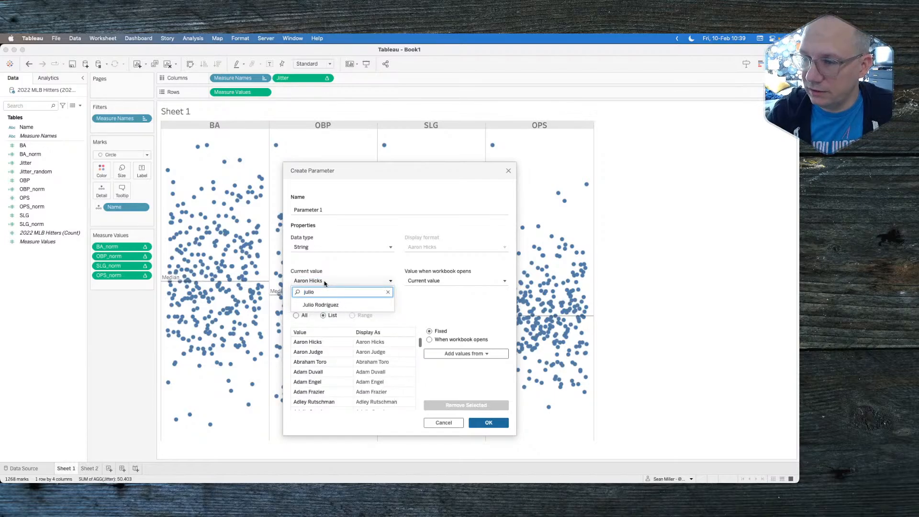
click(320, 304)
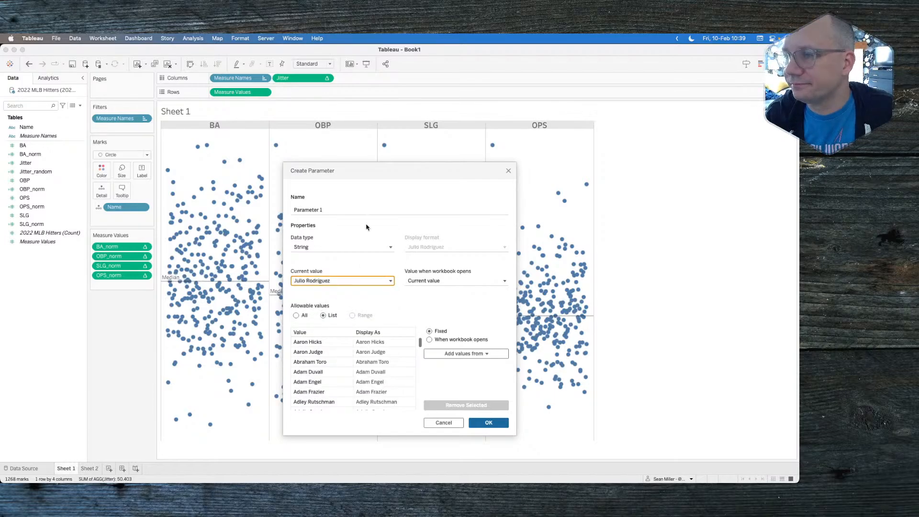
triple_click(335, 214)
text(Player)
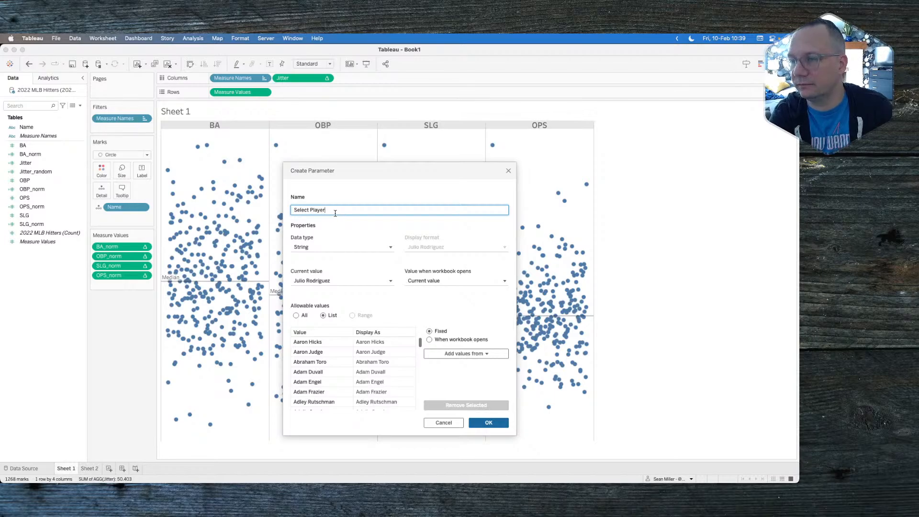
click(475, 418)
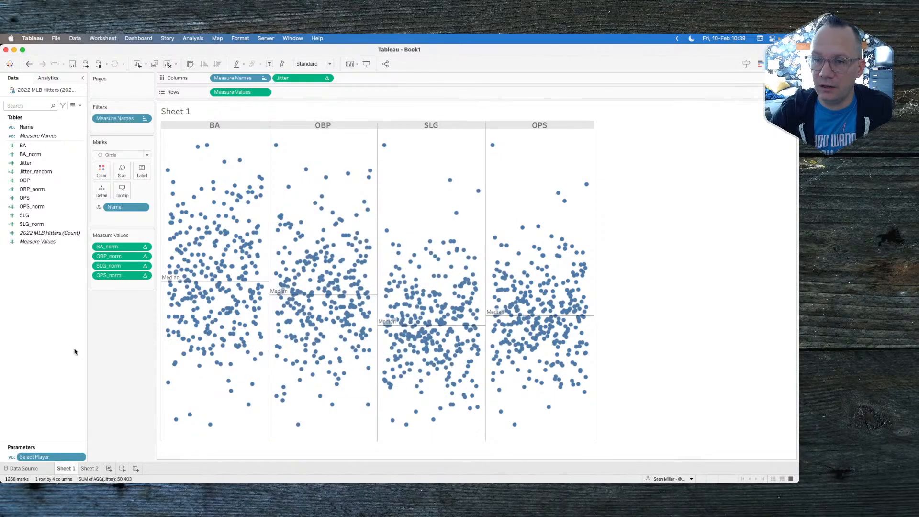
Create a calculated field named Name Check with the formula [Select Player]=[Name]
right_click(46, 260)
click(52, 263)
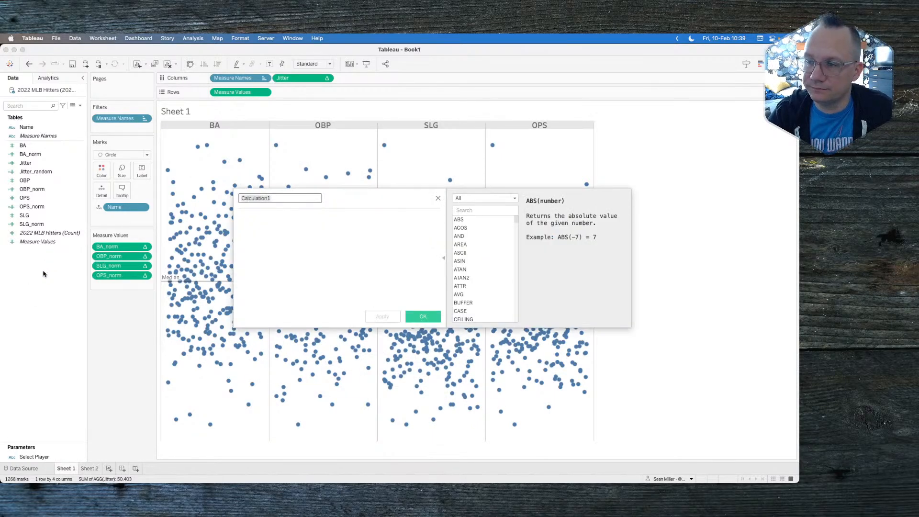
double_click(291, 198)
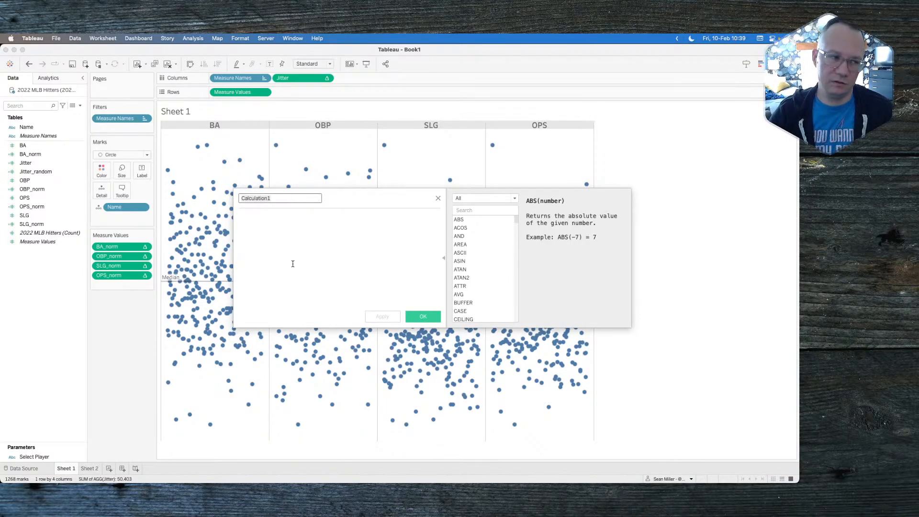
click(287, 218)
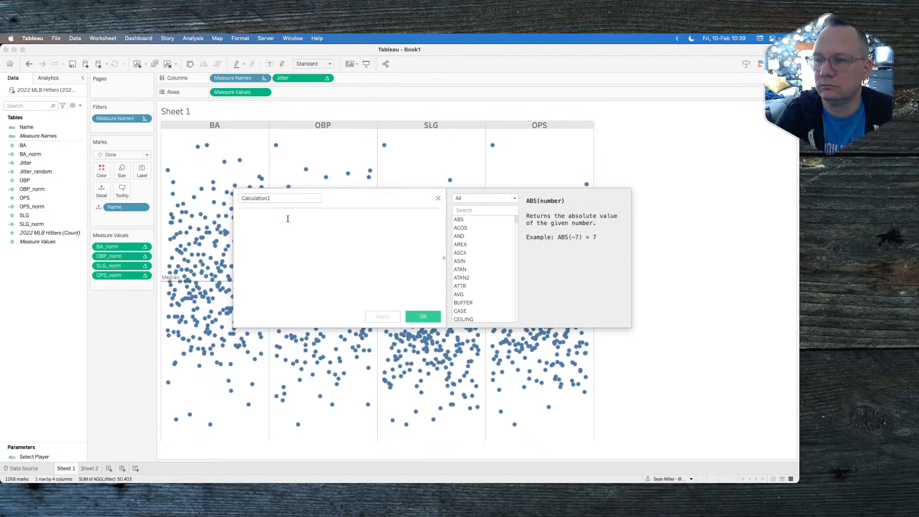
text(sel)
key(Return)
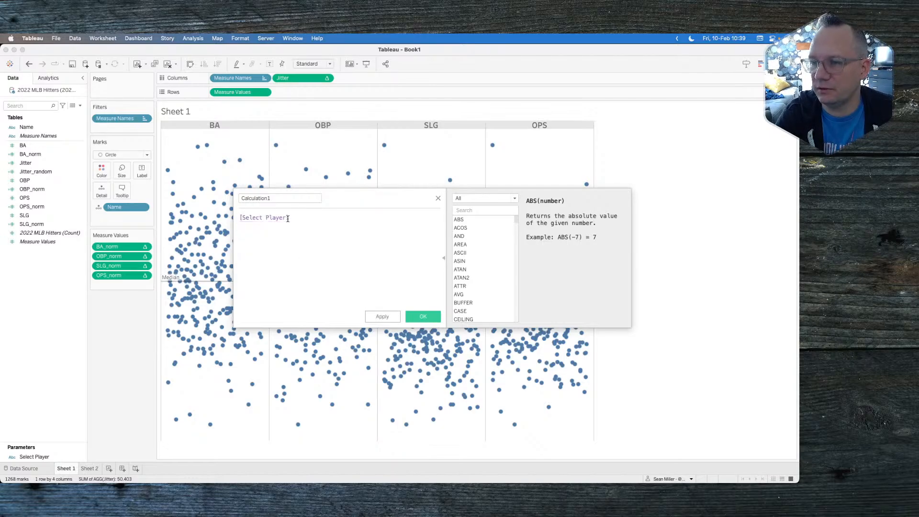
text(=nam)
key(Return)
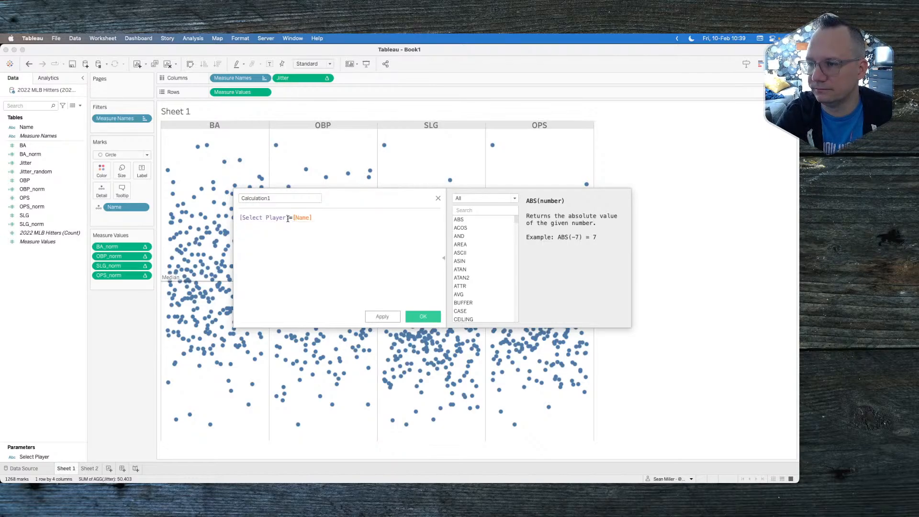
double_click(274, 200)
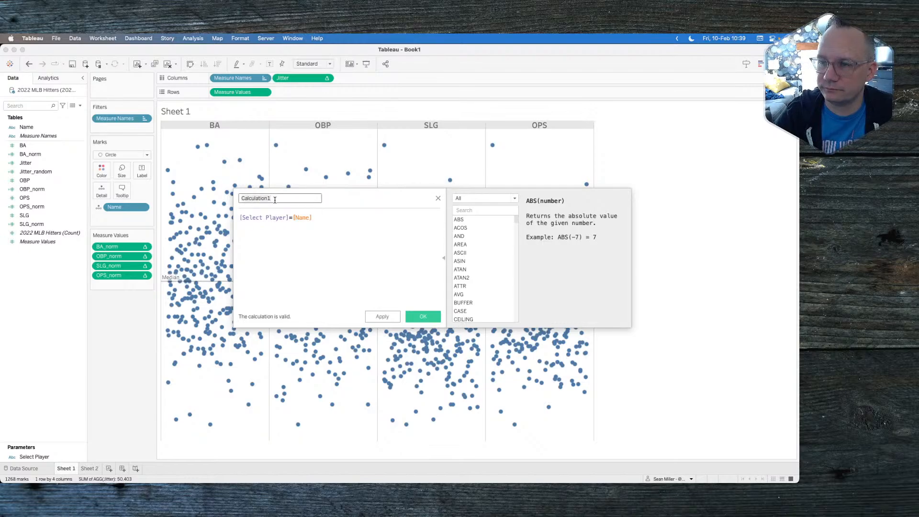
text(N)
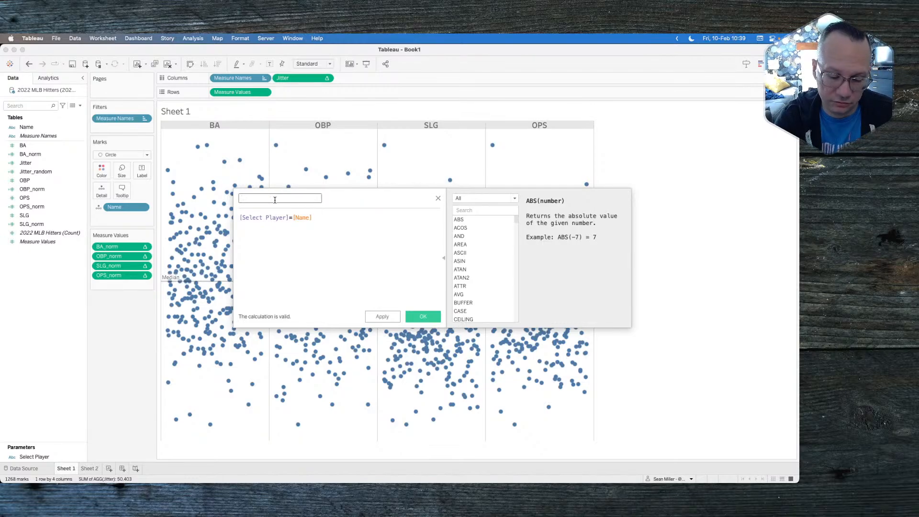
text(ame Check)
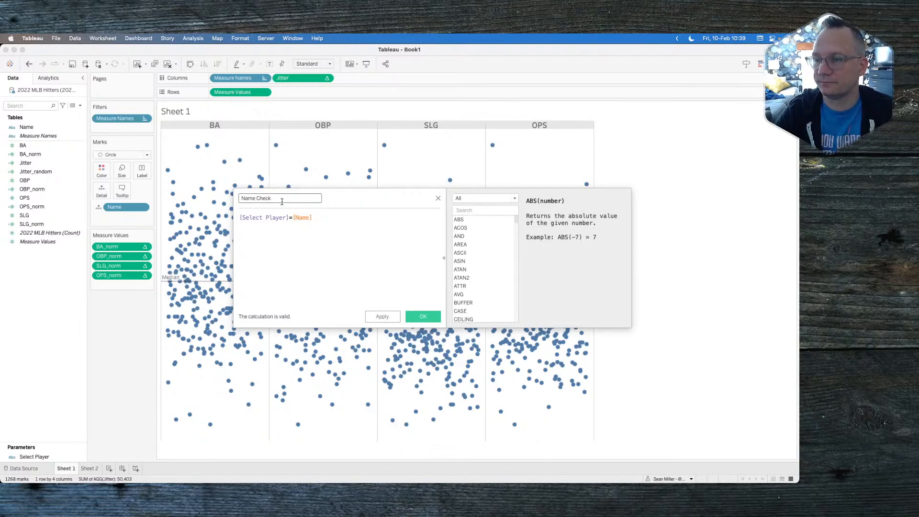
click(419, 317)
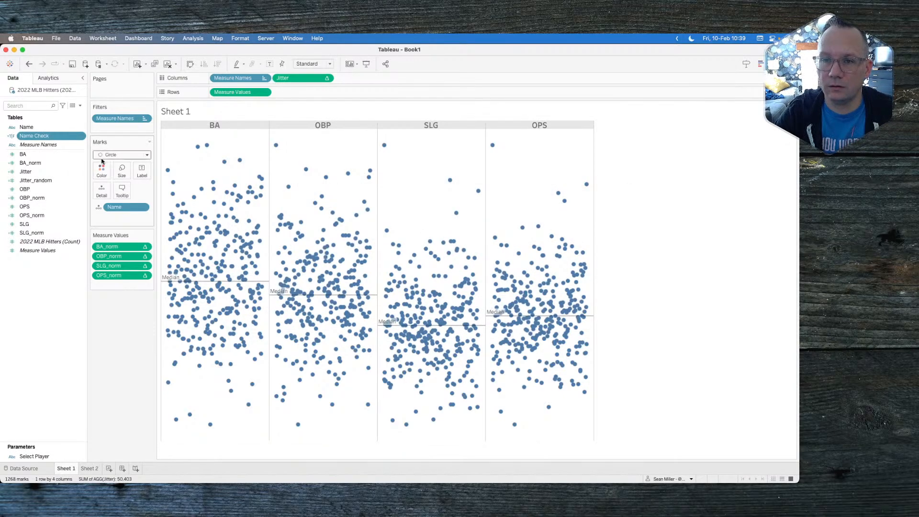
Size the circles by Name Check and show the Select Player parameter control on the sheet
drag(33, 136, 120, 170)
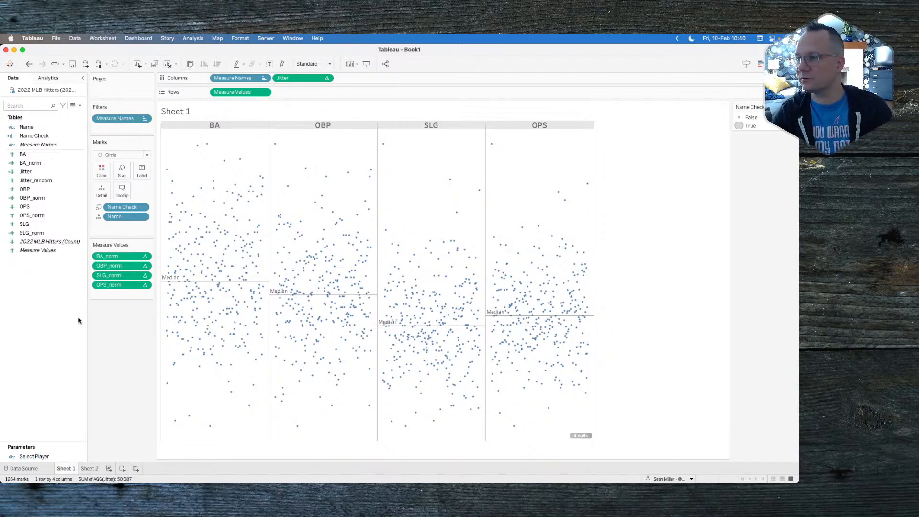
right_click(48, 456)
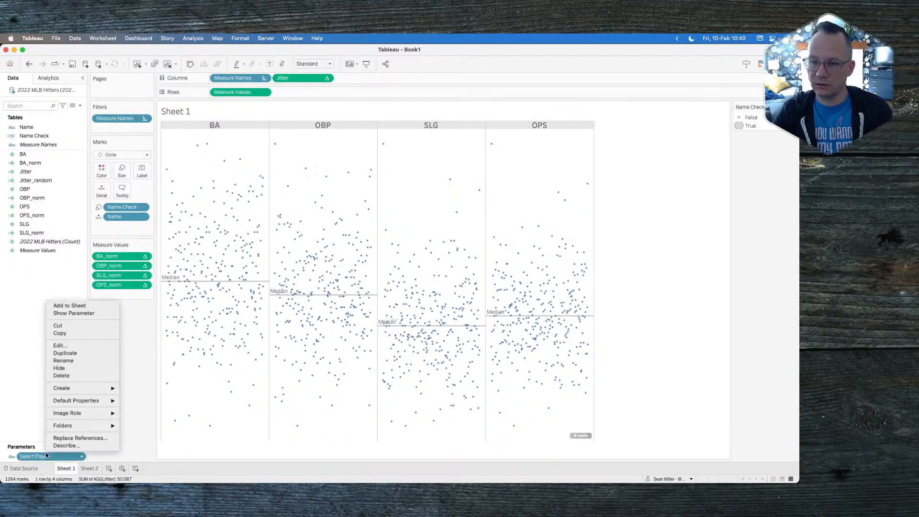
click(74, 312)
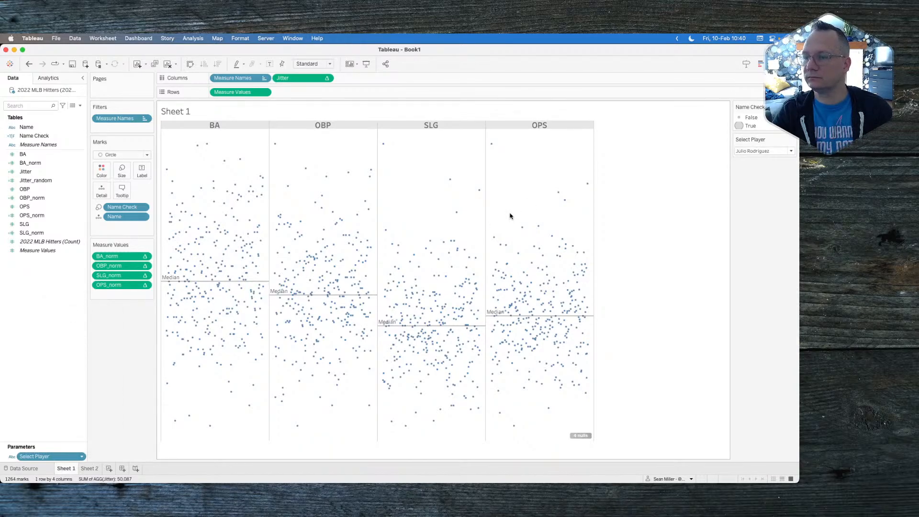
Try Aaron Judge as the selected player and undo the change
click(744, 152)
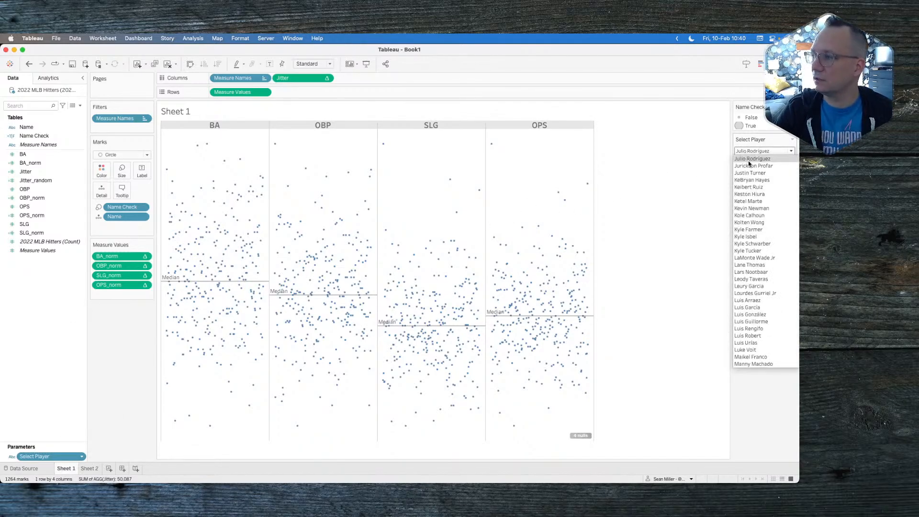
text(ar)
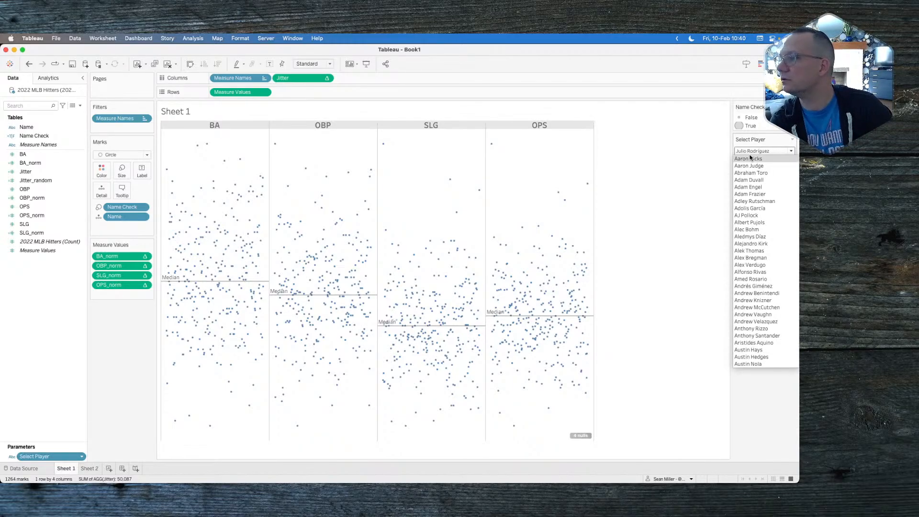
click(749, 166)
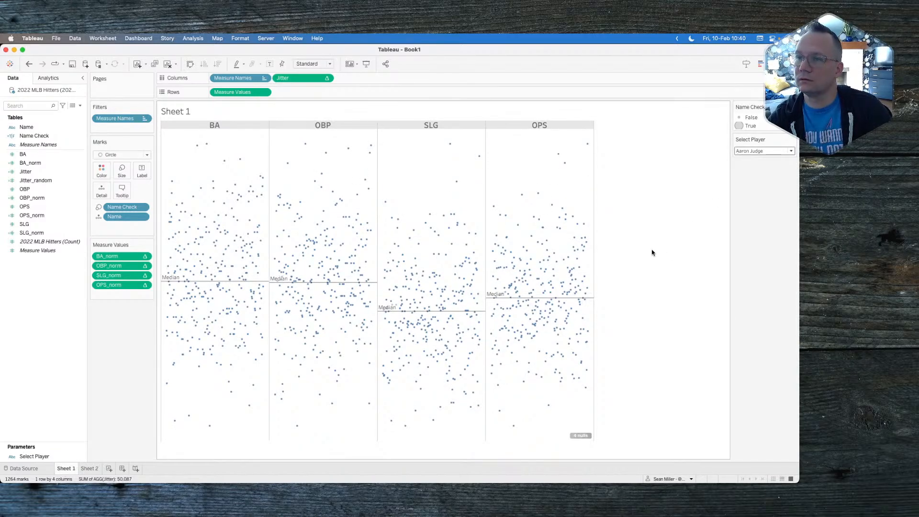
key(super+z)
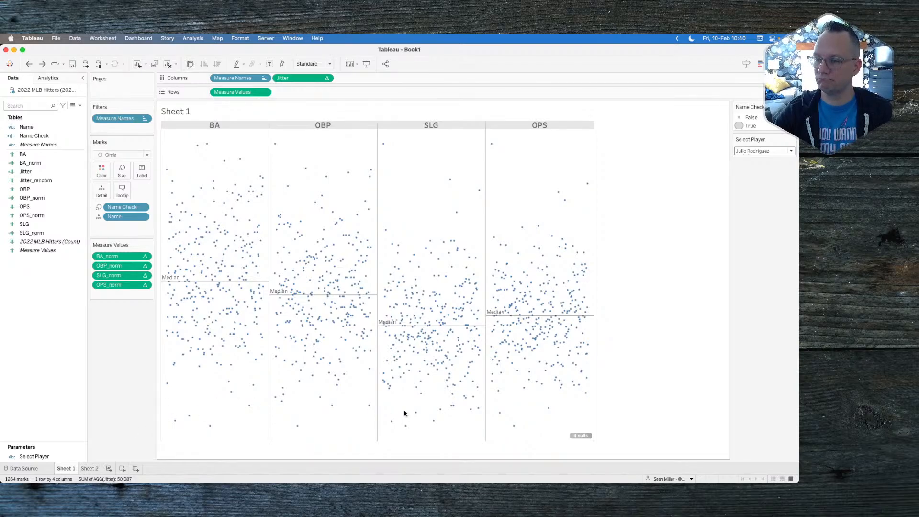
Include Name Check with Name in the specific dimensions of the Jitter table calculation
click(327, 78)
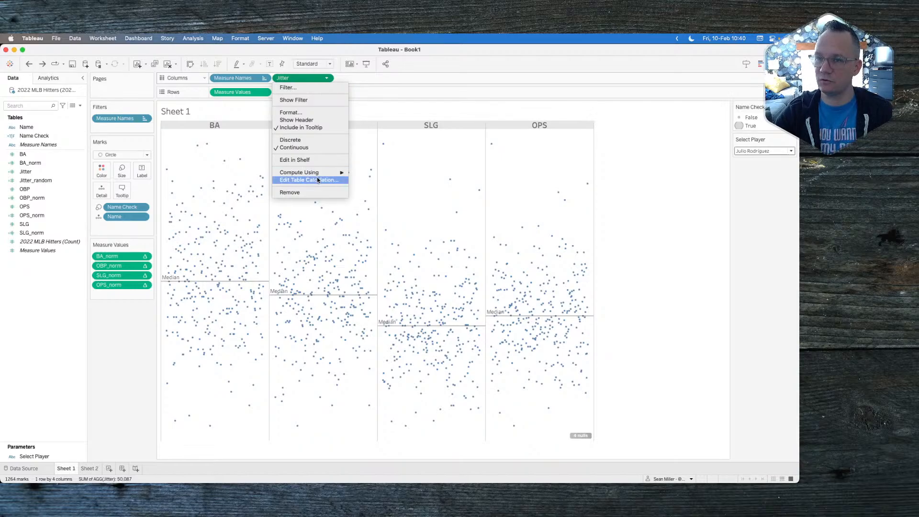
click(325, 179)
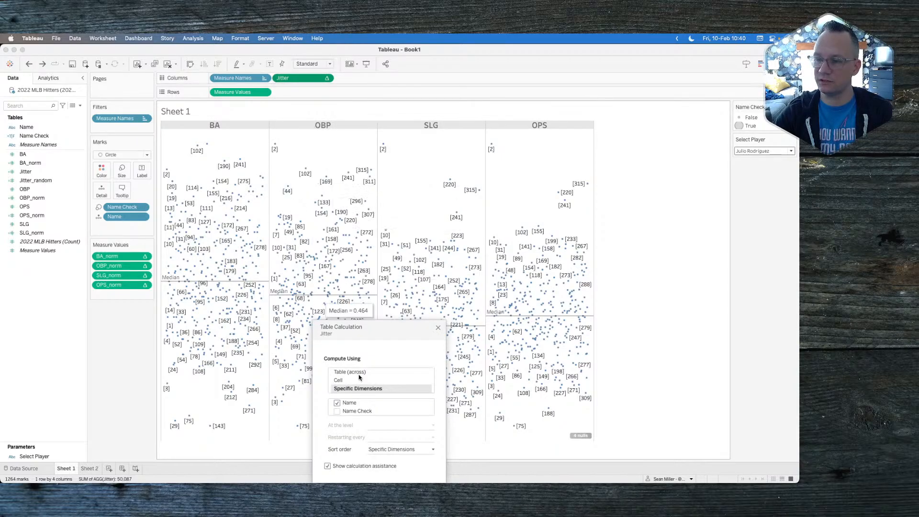
click(336, 411)
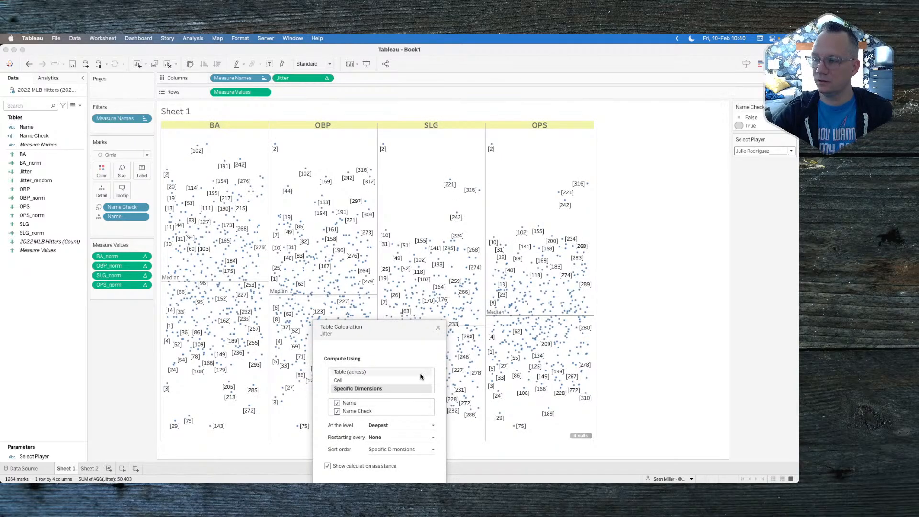
click(438, 328)
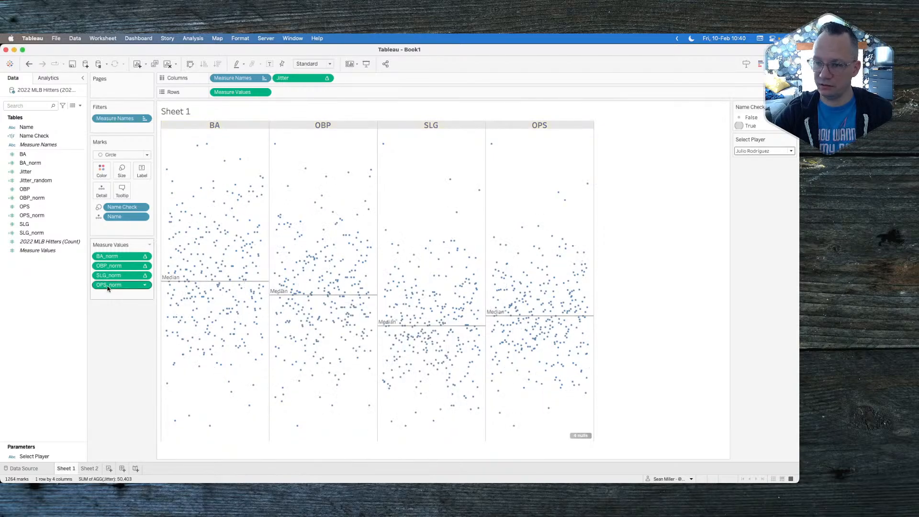
Try computing BA_norm along Name Check and return it to computing along Name
click(144, 256)
mouse_move(158, 323)
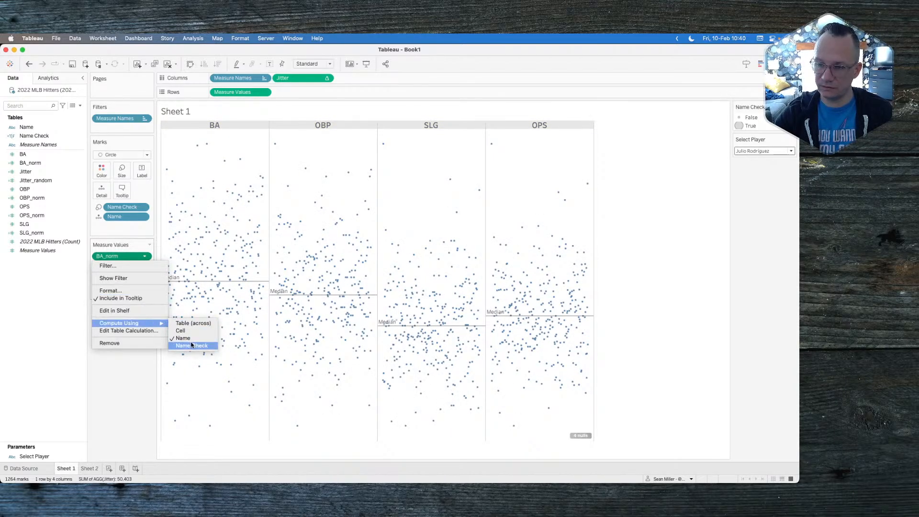
click(192, 345)
click(143, 256)
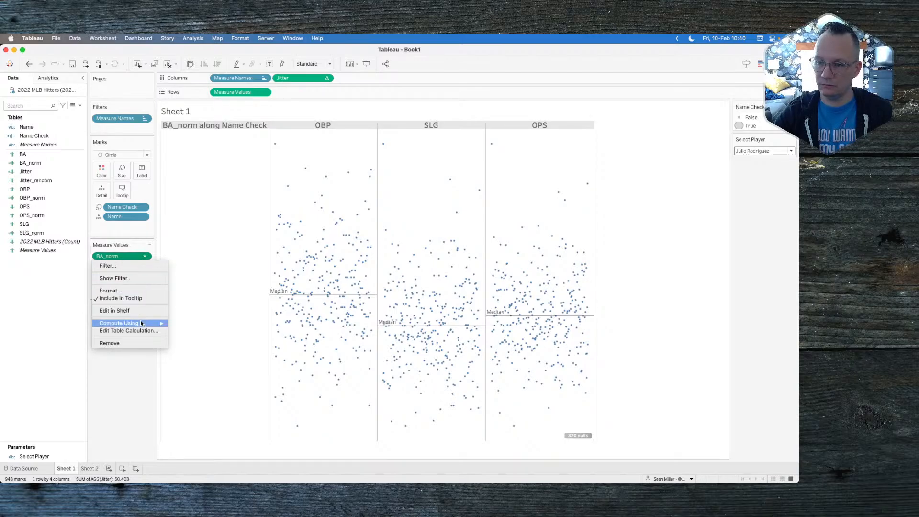
mouse_move(144, 324)
click(184, 338)
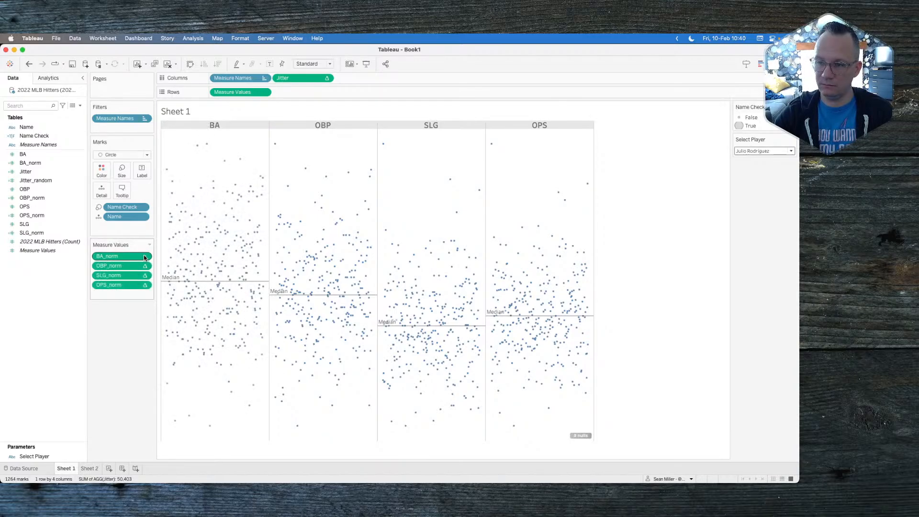
Include Name Check with Name in the specific dimensions of the BA_norm table calculation
click(144, 255)
click(134, 330)
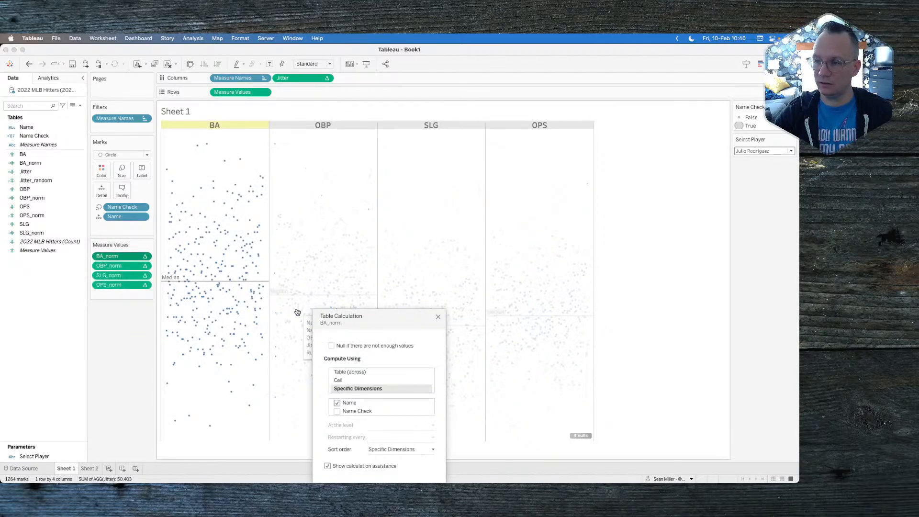
click(337, 411)
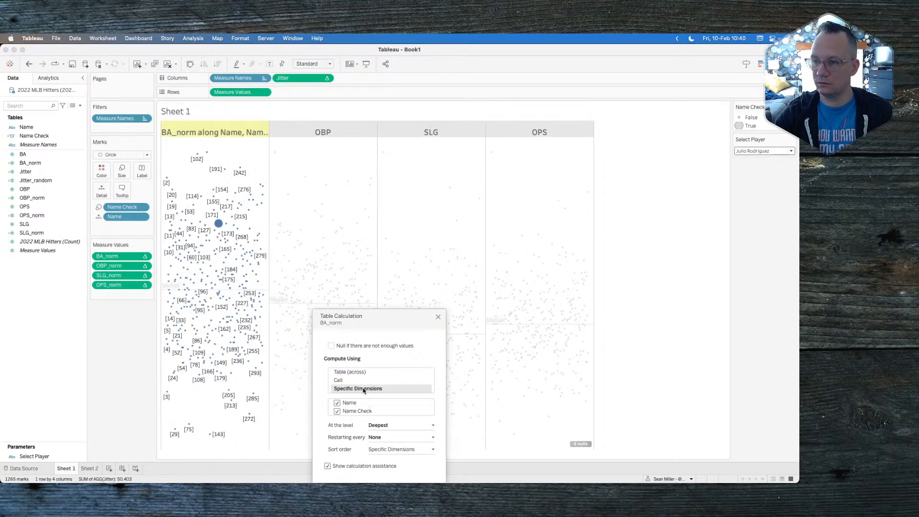
click(435, 319)
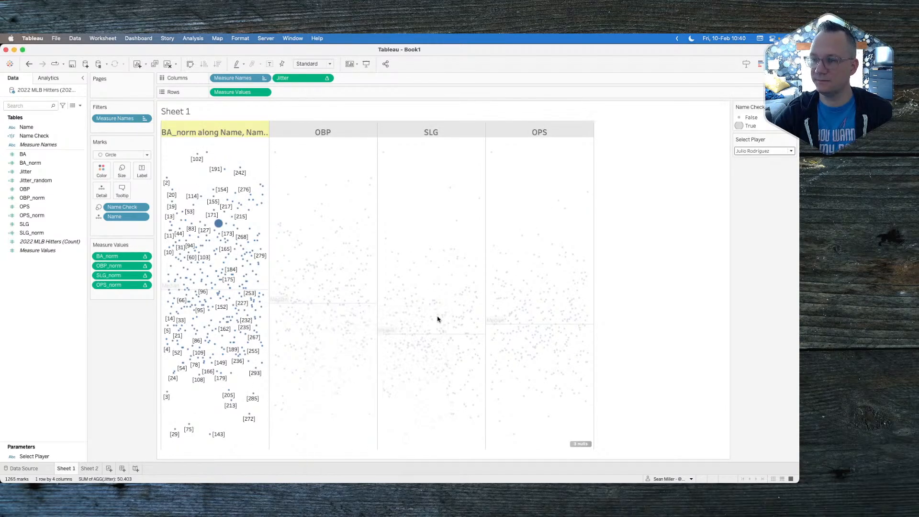
Include Name Check with Name in the specific dimensions of the OBP_norm table calculation
click(144, 266)
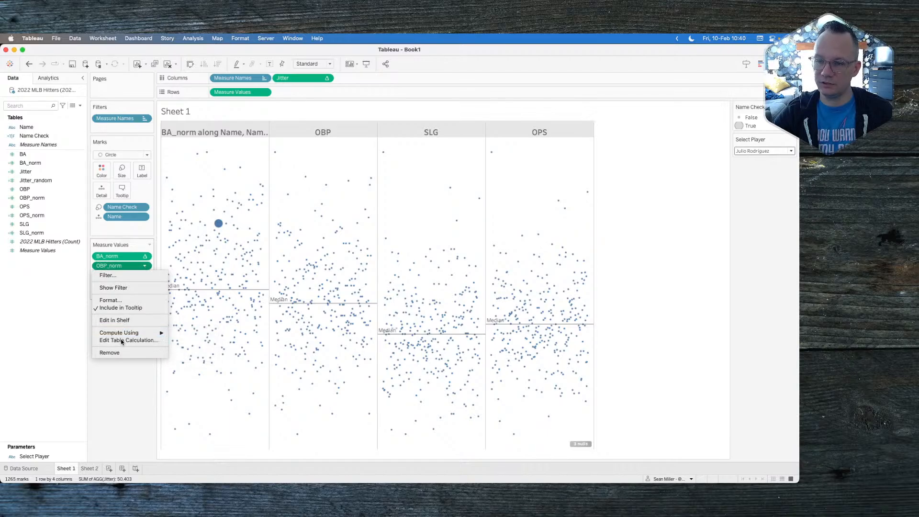
click(143, 340)
click(338, 411)
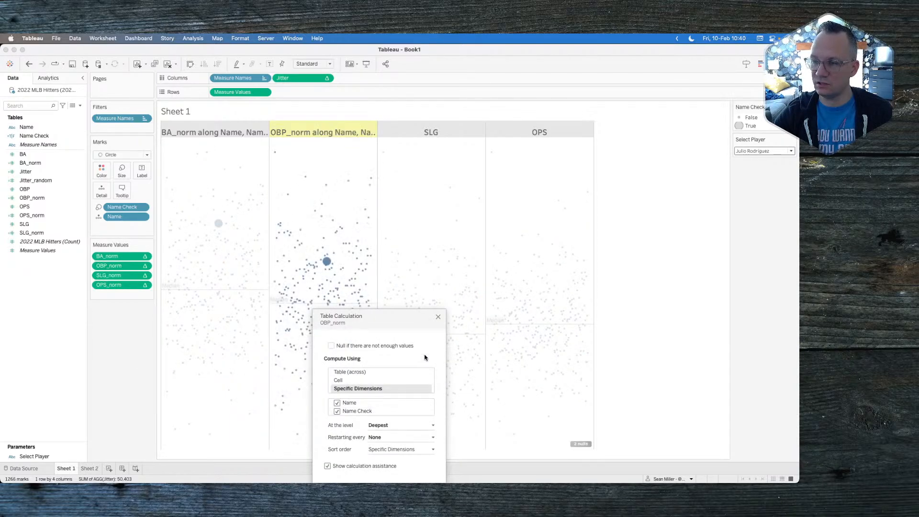
click(437, 319)
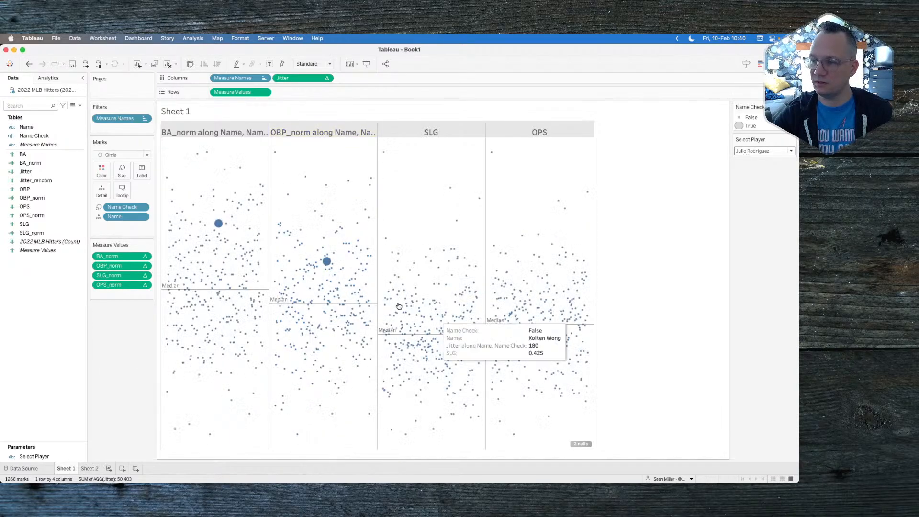
Include Name Check with Name in the specific dimensions of the SLG_norm table calculation
click(144, 275)
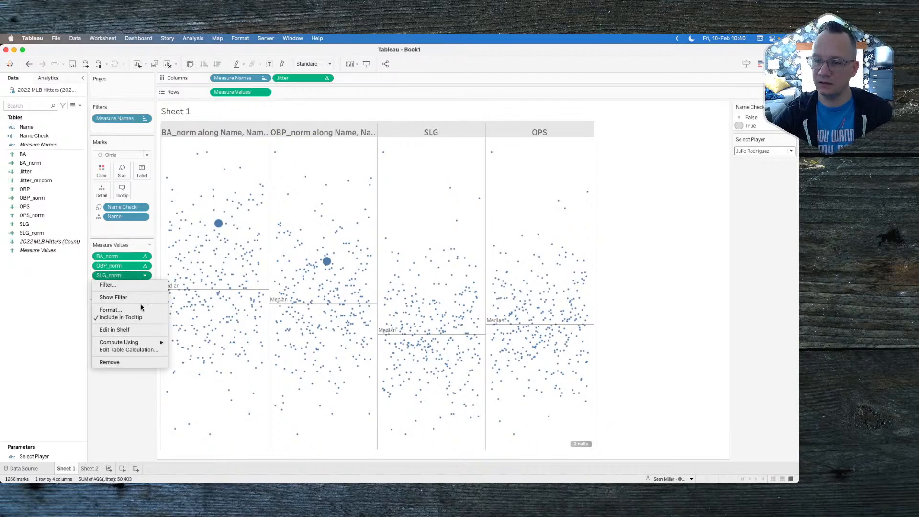
click(129, 350)
click(337, 411)
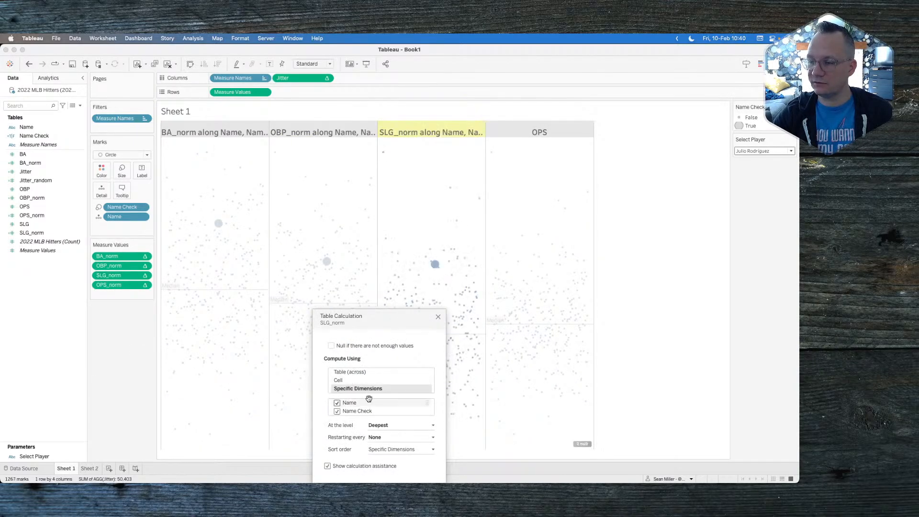
click(438, 317)
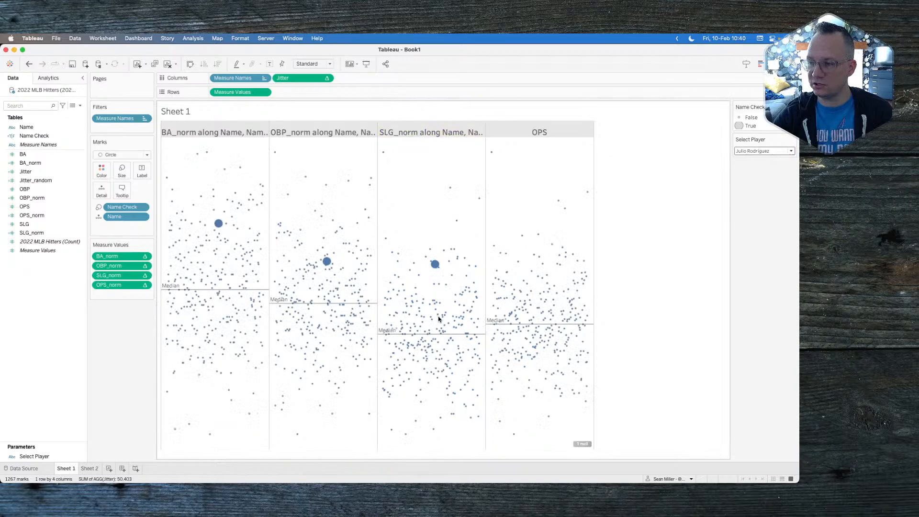
Include Name Check with Name in the specific dimensions of the OPS_norm table calculation
click(144, 285)
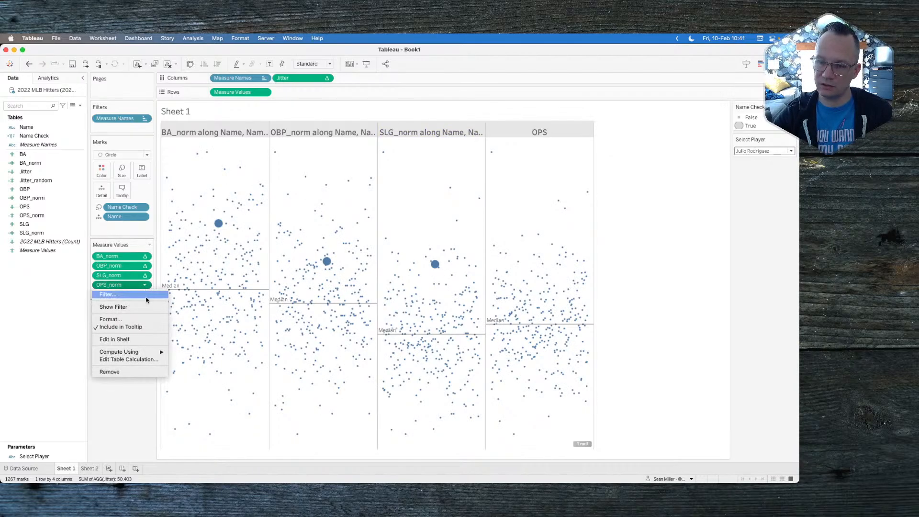
click(137, 360)
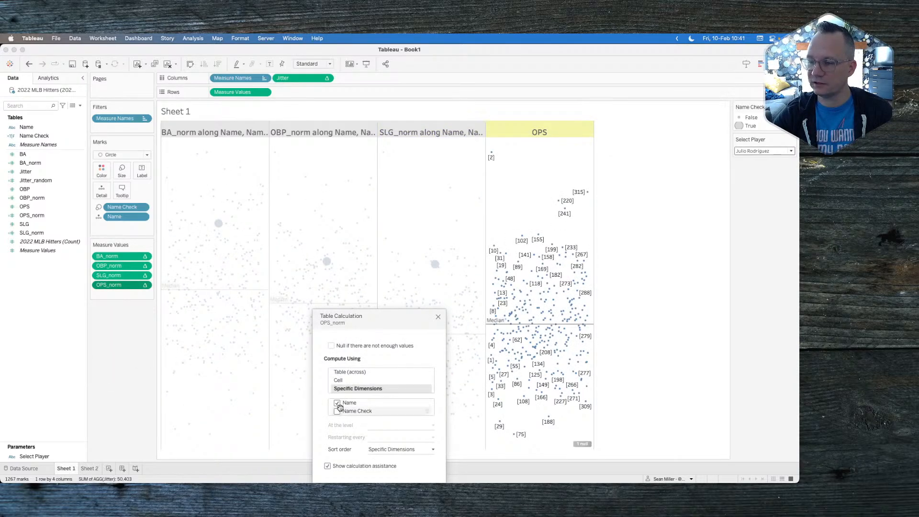
click(337, 411)
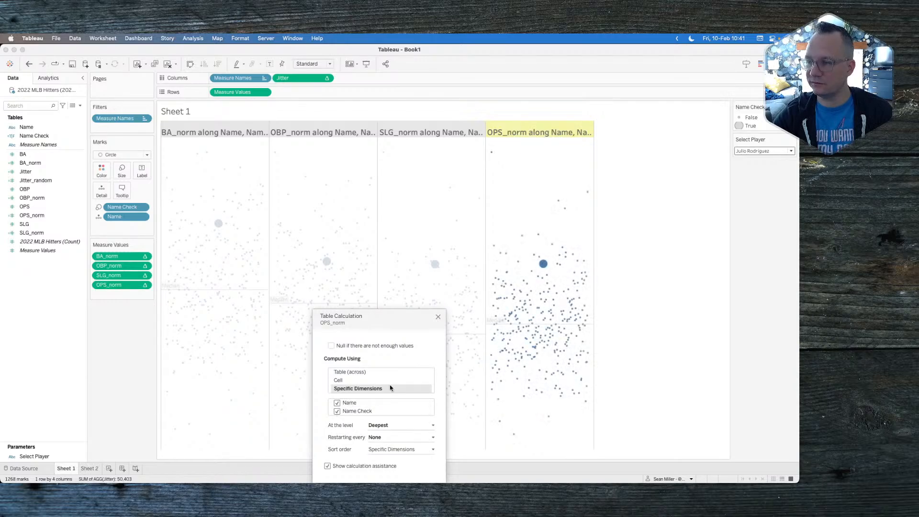
click(437, 318)
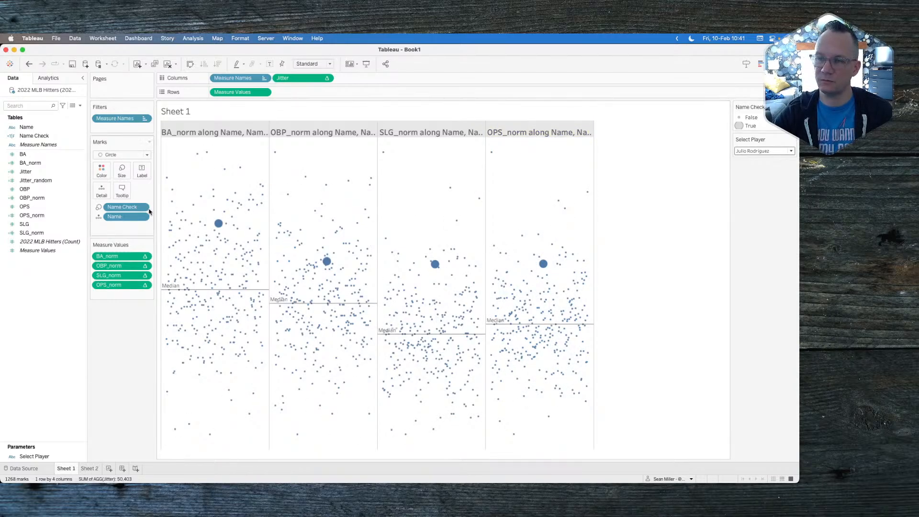
Enlarge the circles overall and narrow the Name Check mark size range near its smallest end
click(121, 175)
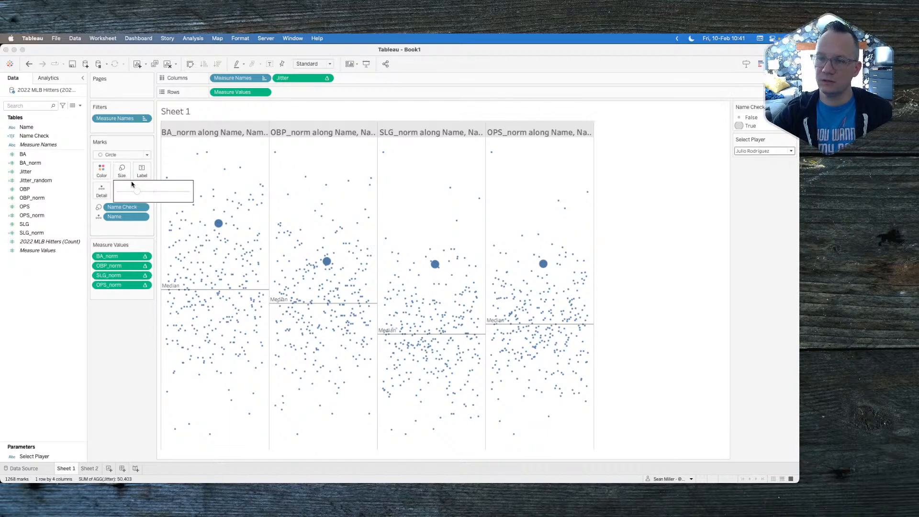
click(152, 192)
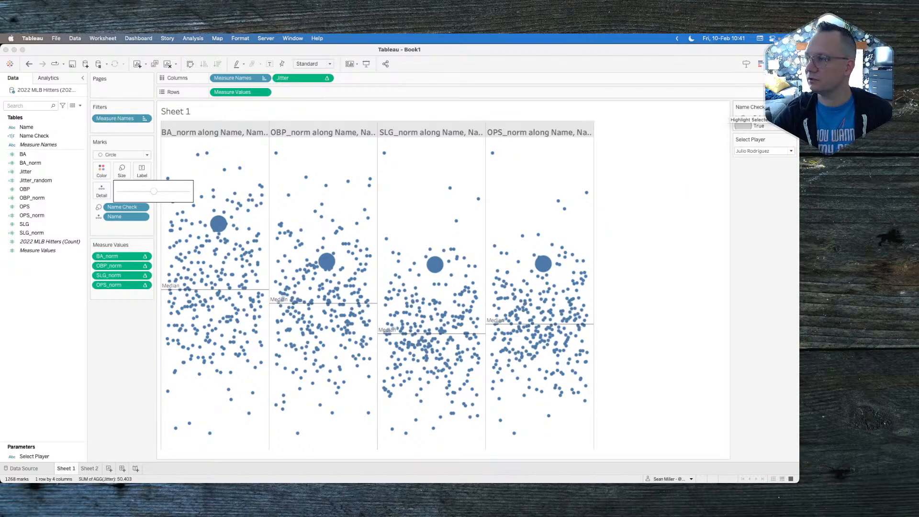
click(790, 107)
click(737, 115)
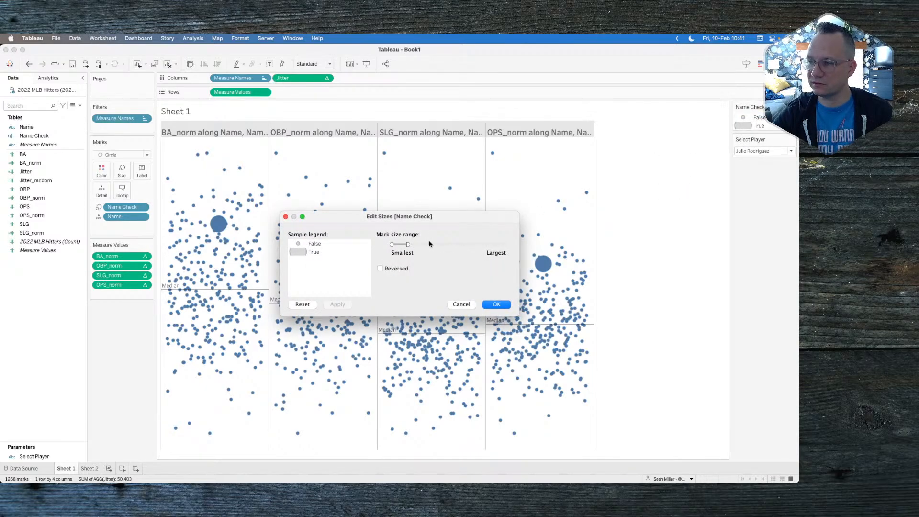
drag(406, 244, 394, 244)
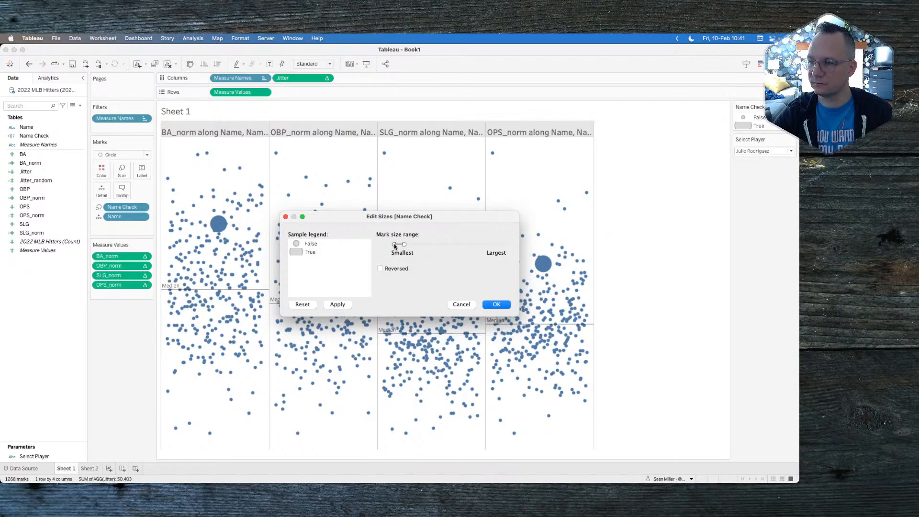
click(344, 304)
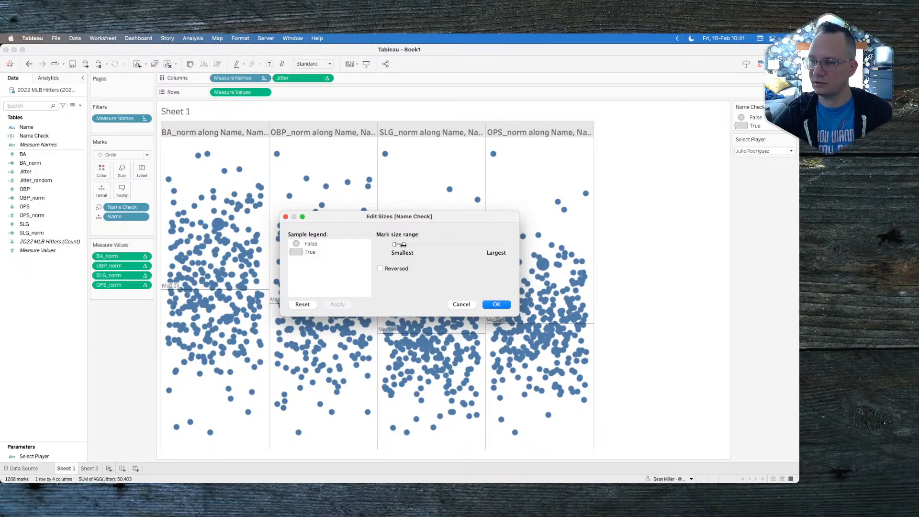
drag(403, 244, 404, 244)
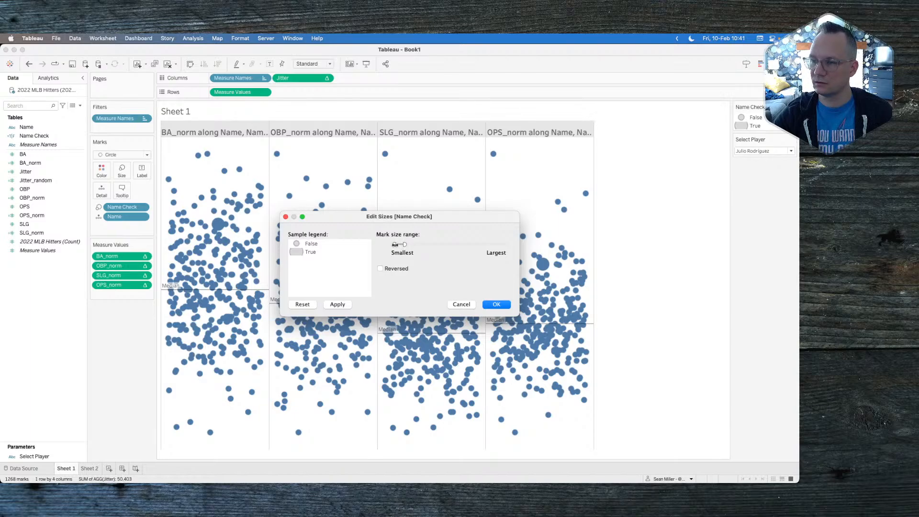
click(337, 304)
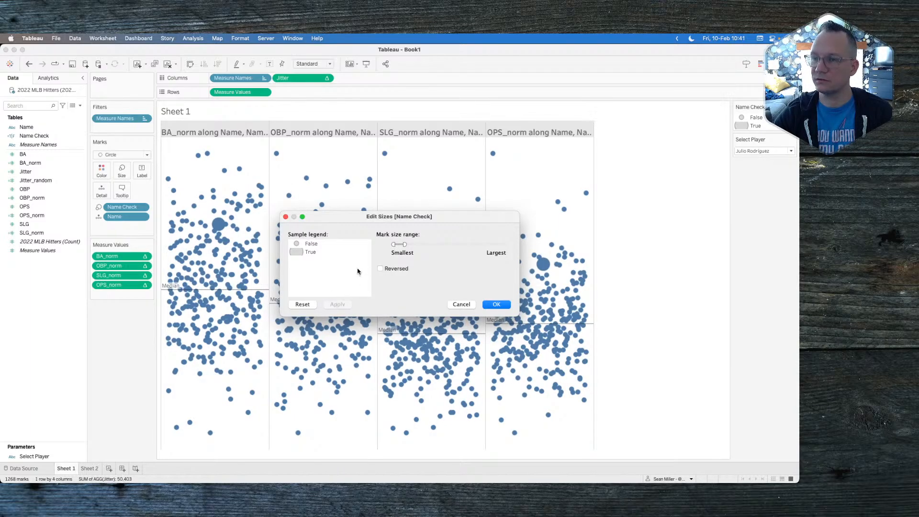
click(494, 304)
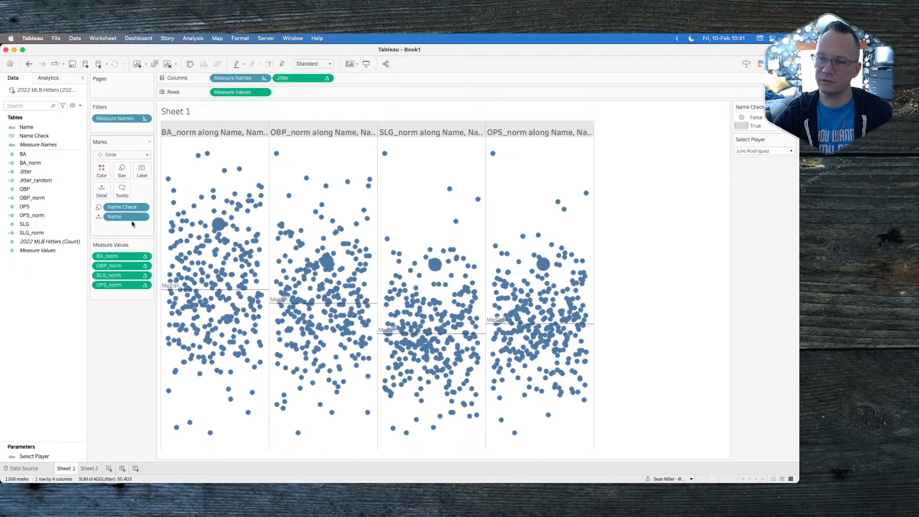
Color the circles by Name Check and move True above False in the color legend
drag(123, 208, 123, 174)
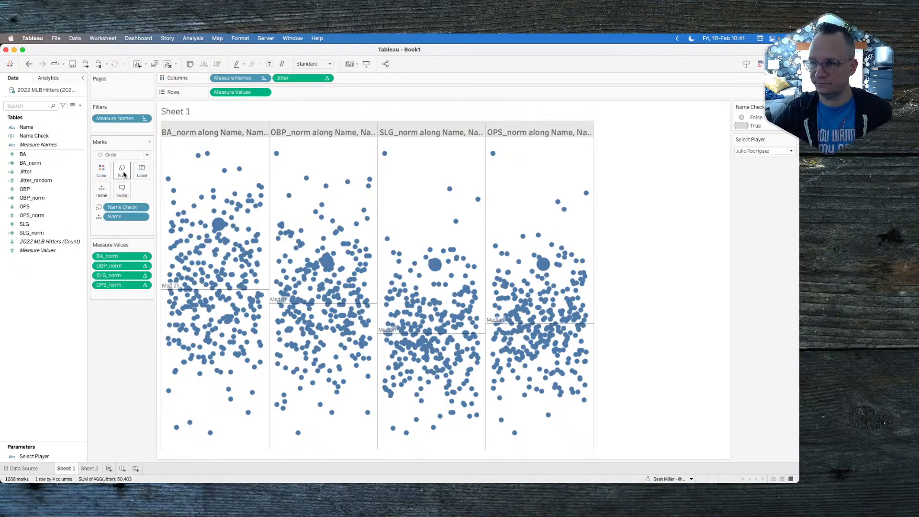
drag(120, 207, 101, 172)
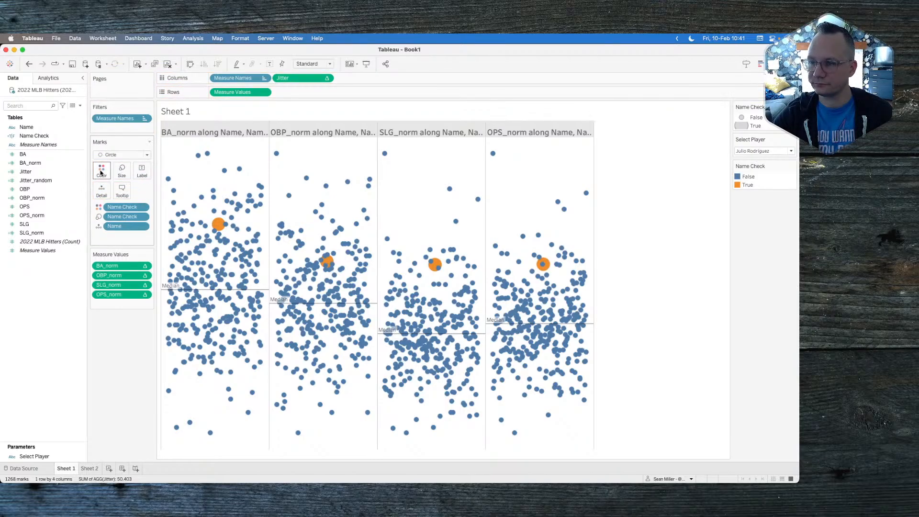
click(747, 184)
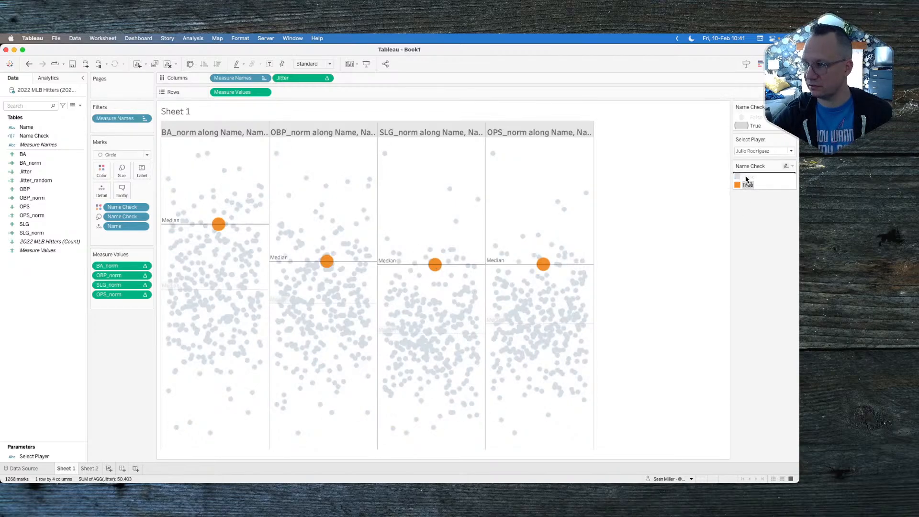
drag(746, 184, 746, 176)
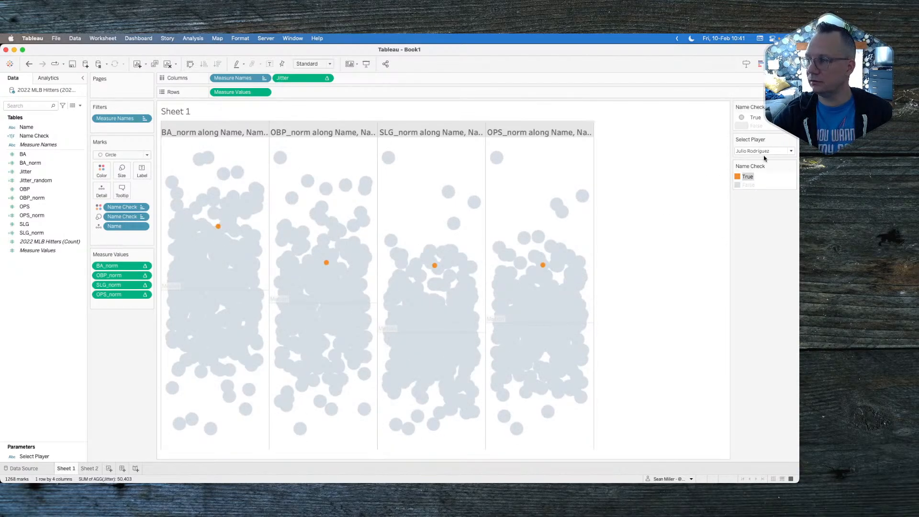
Reverse the Name Check mark size range so True gets the larger circle
click(792, 107)
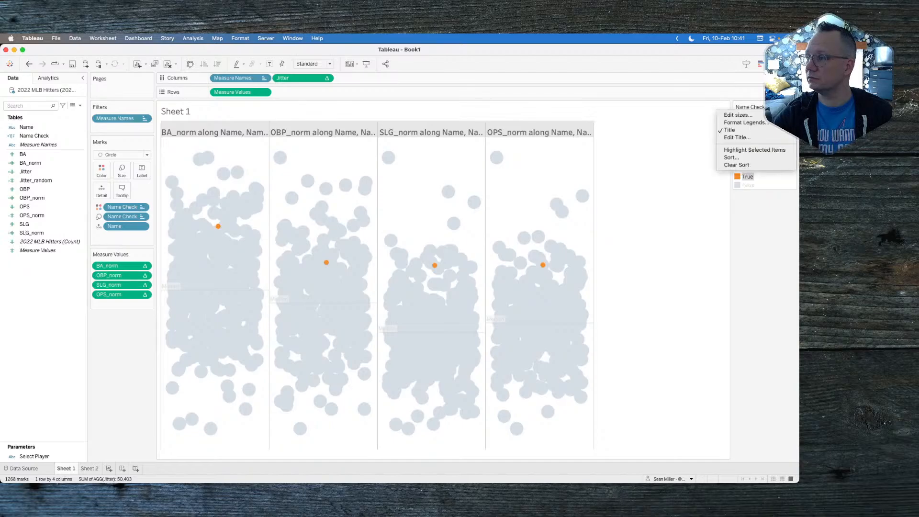
click(738, 114)
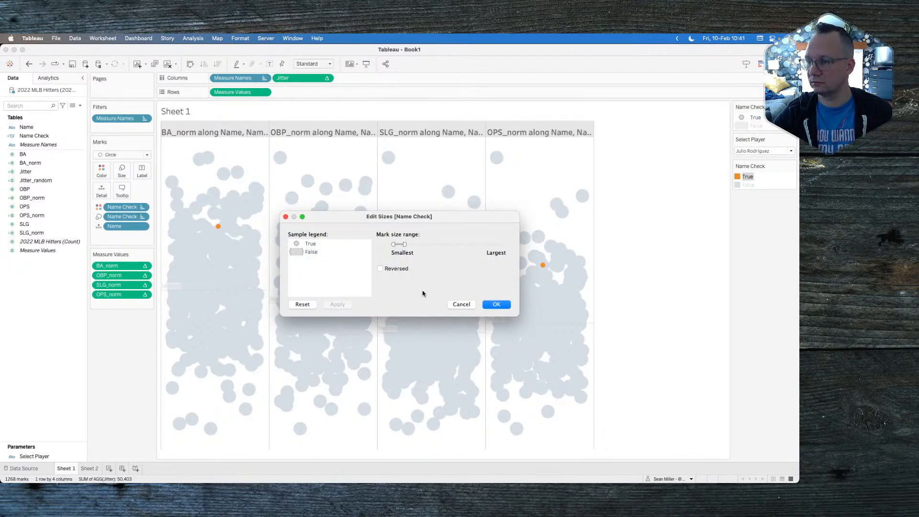
click(401, 270)
click(349, 307)
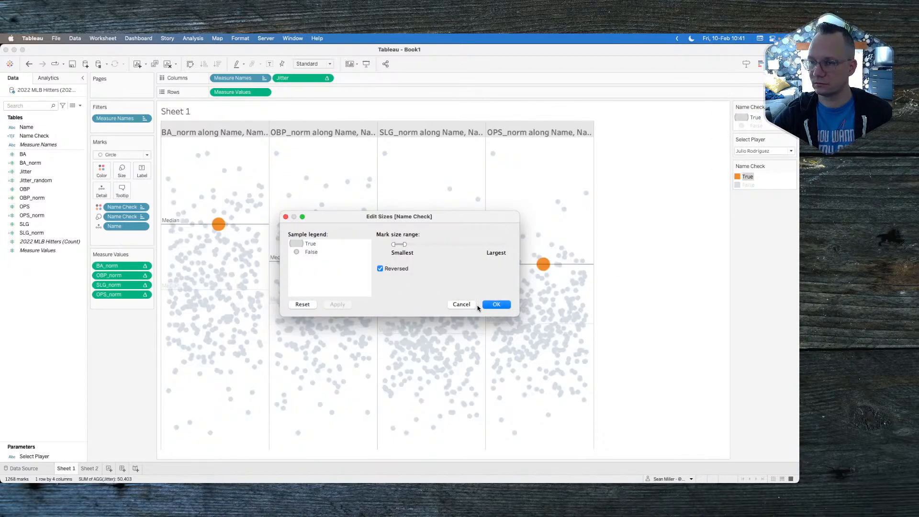
click(496, 305)
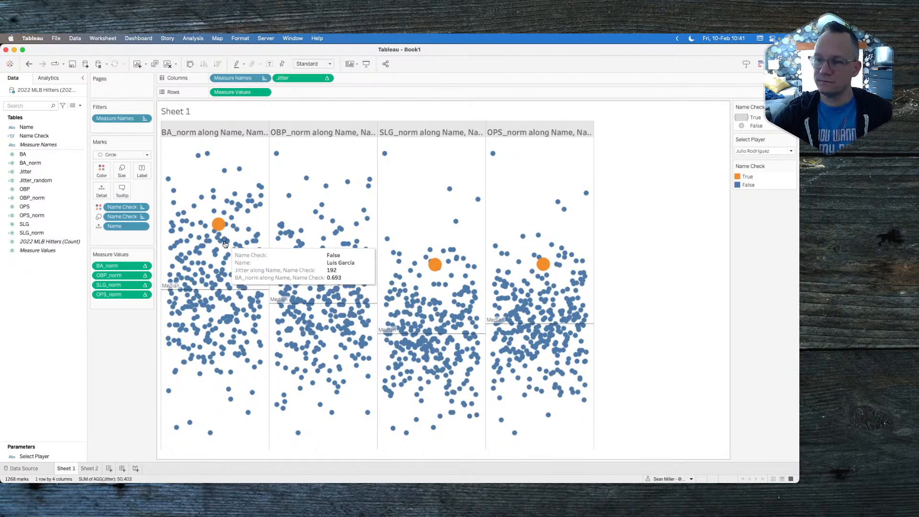
Recolor the Name Check circles so True is blue and False is gray
click(102, 172)
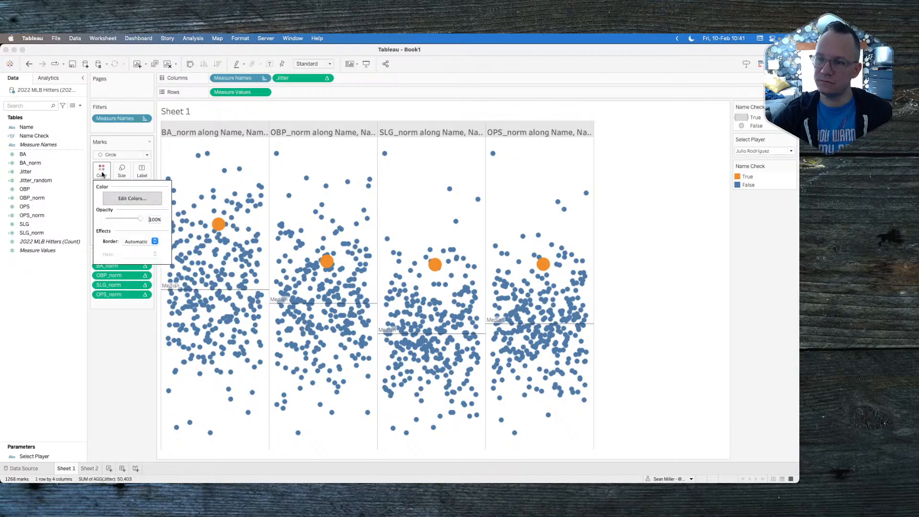
click(126, 198)
click(277, 202)
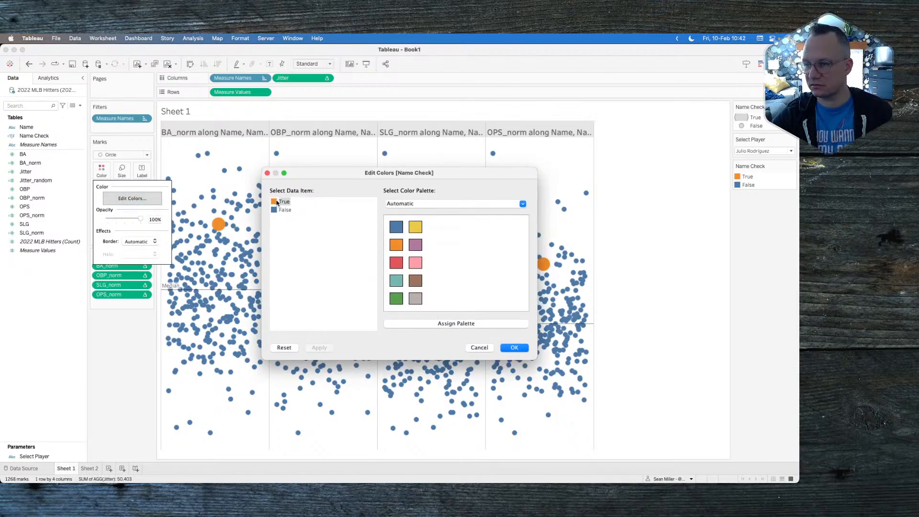
click(396, 227)
click(284, 210)
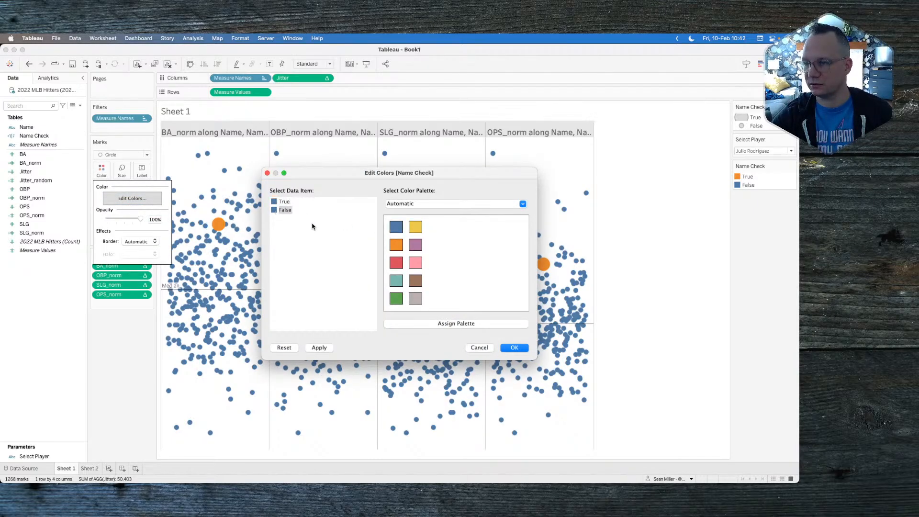
click(416, 294)
click(319, 347)
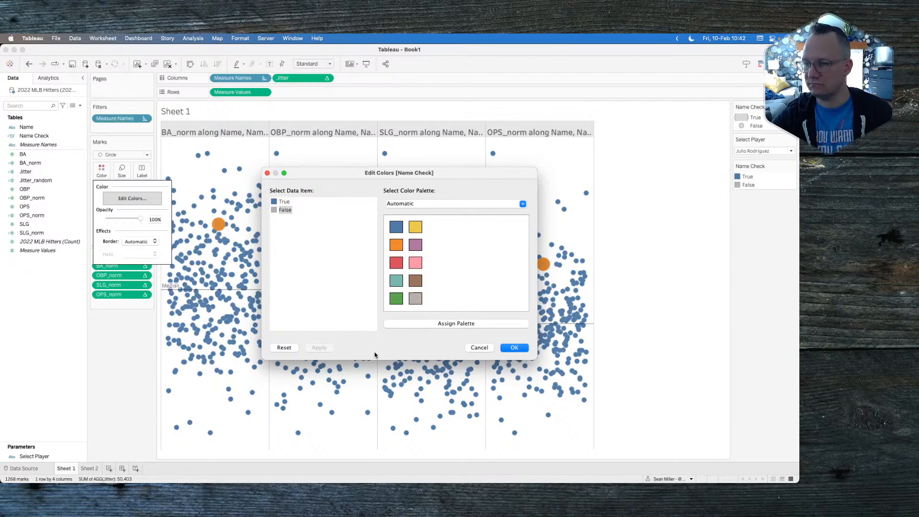
click(514, 347)
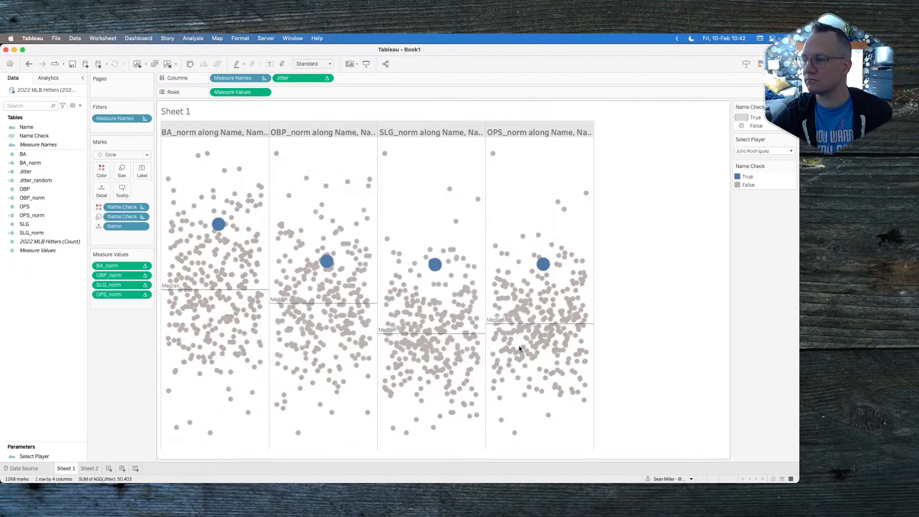
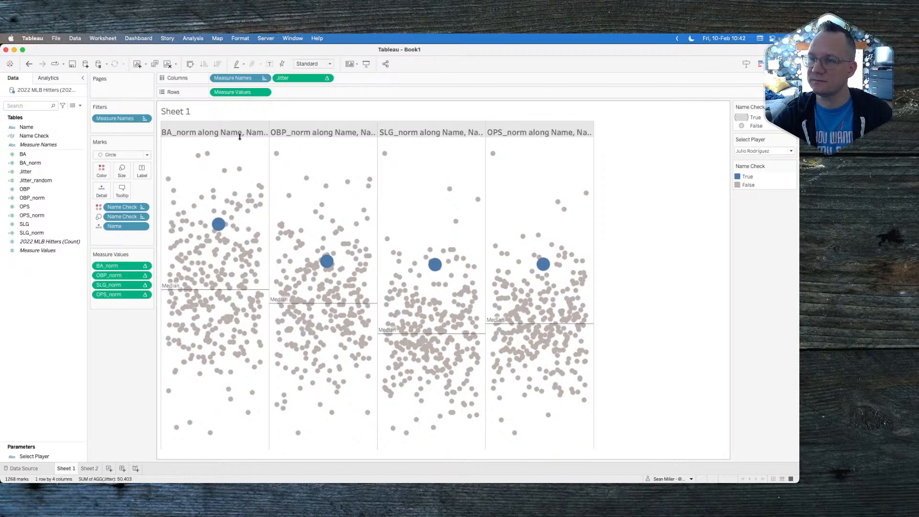
Try to give the BA_norm column header the alias BA
right_click(234, 136)
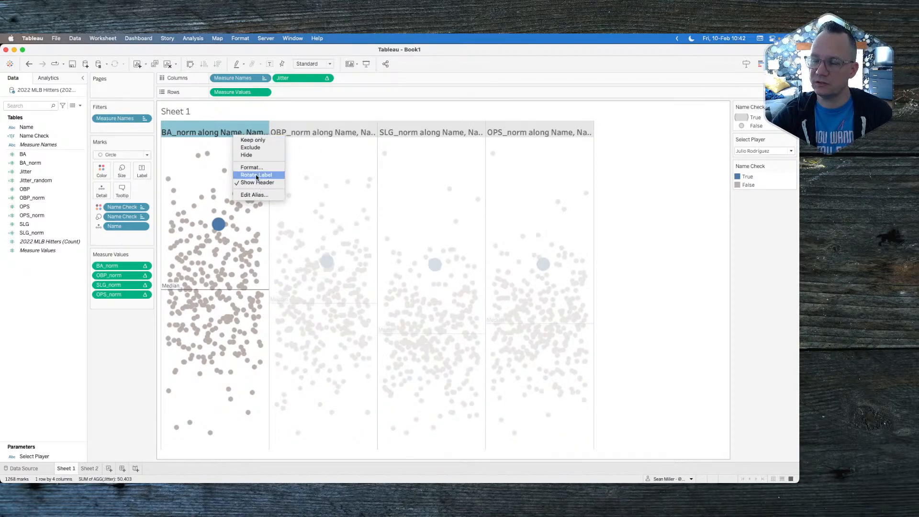
click(249, 195)
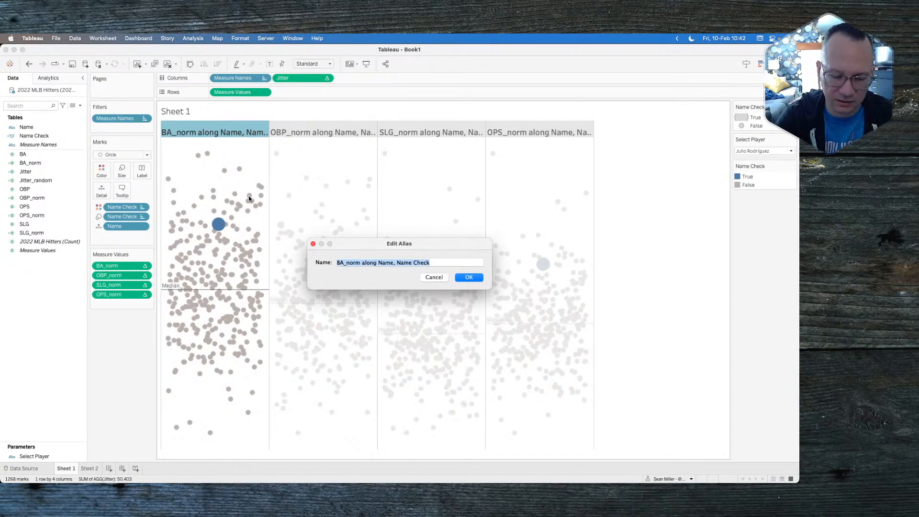
text(BA)
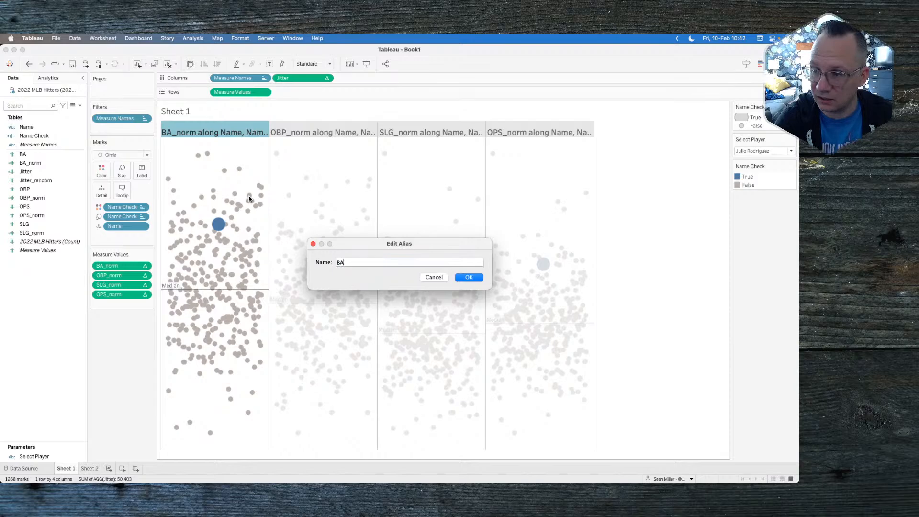
click(469, 279)
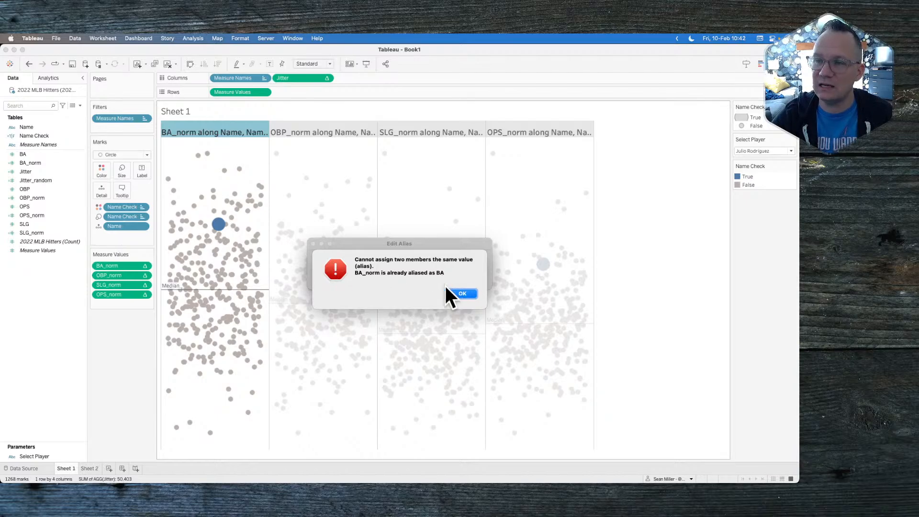
click(464, 292)
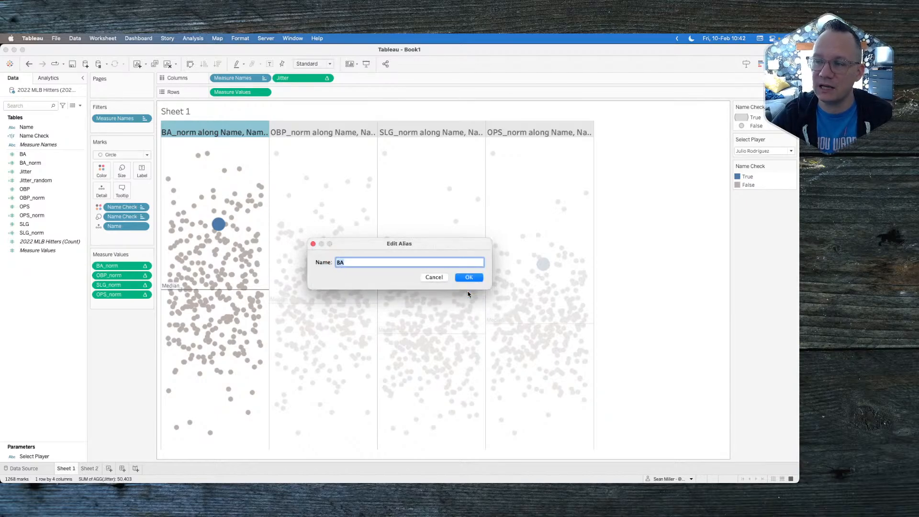
click(436, 280)
click(113, 346)
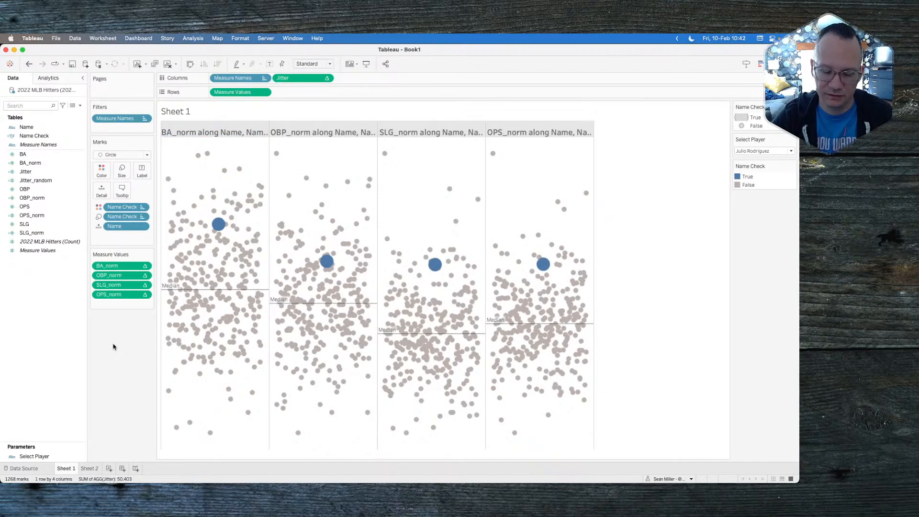
Shorten the BA_norm and OBP_norm column headers by giving them the aliases BA and OBP
right_click(205, 130)
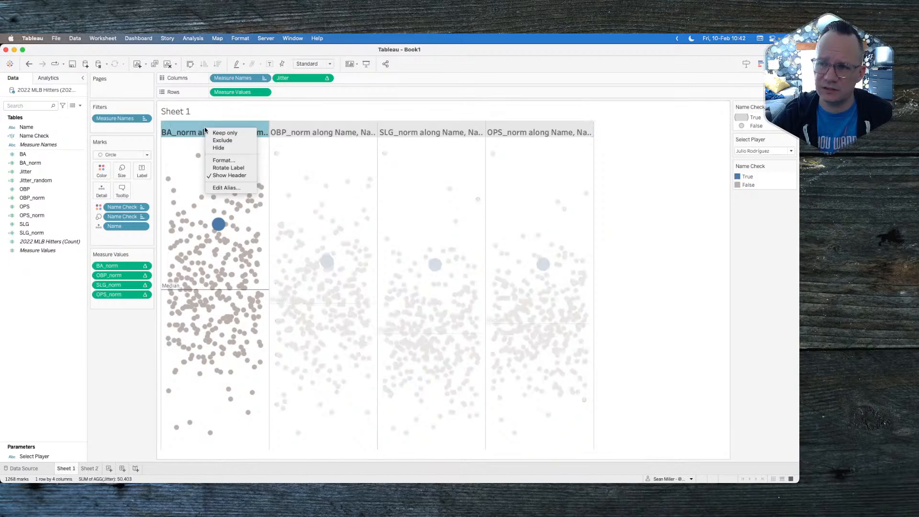
click(225, 190)
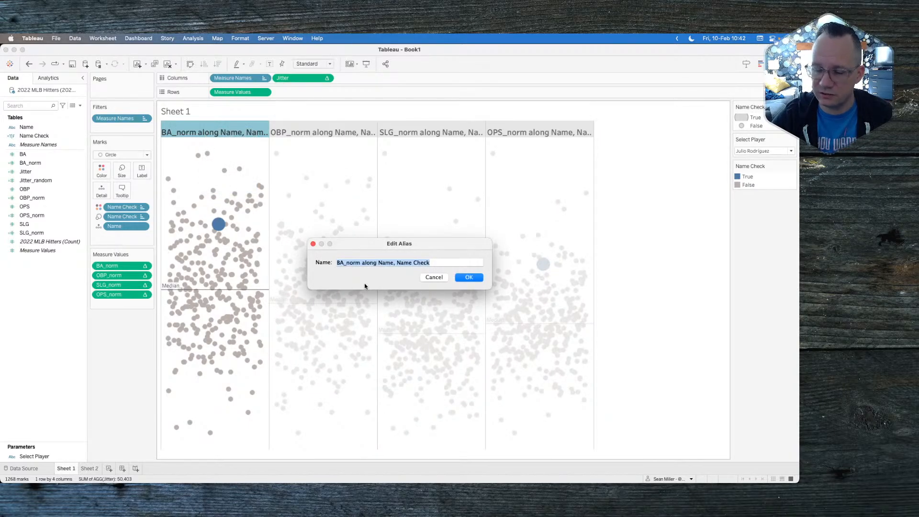
text(BA)
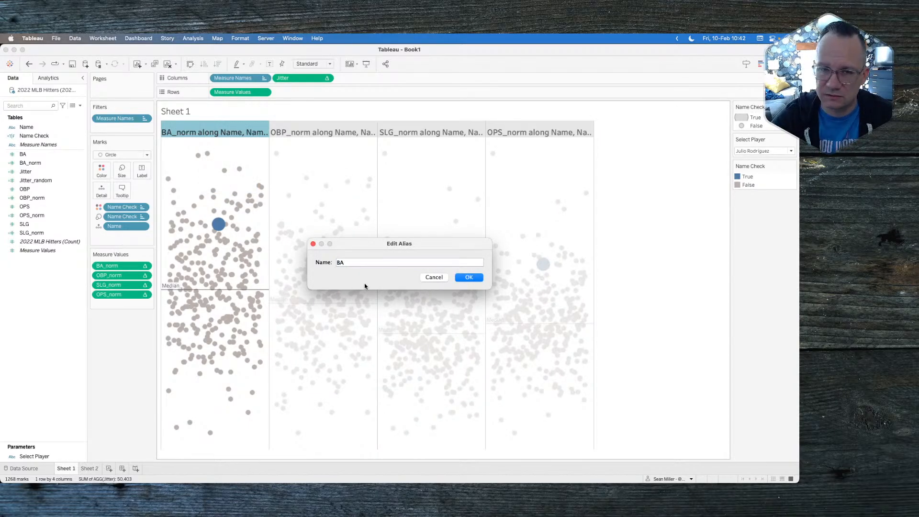
click(463, 278)
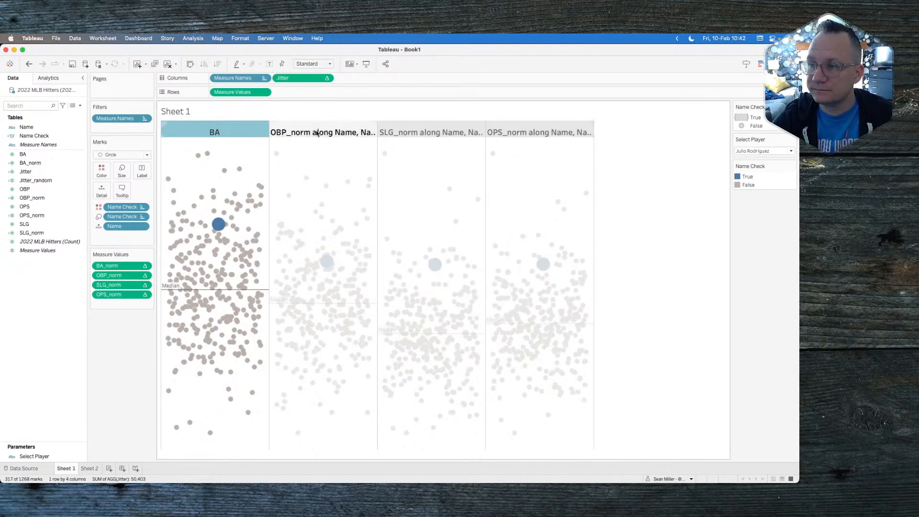
right_click(318, 133)
click(337, 191)
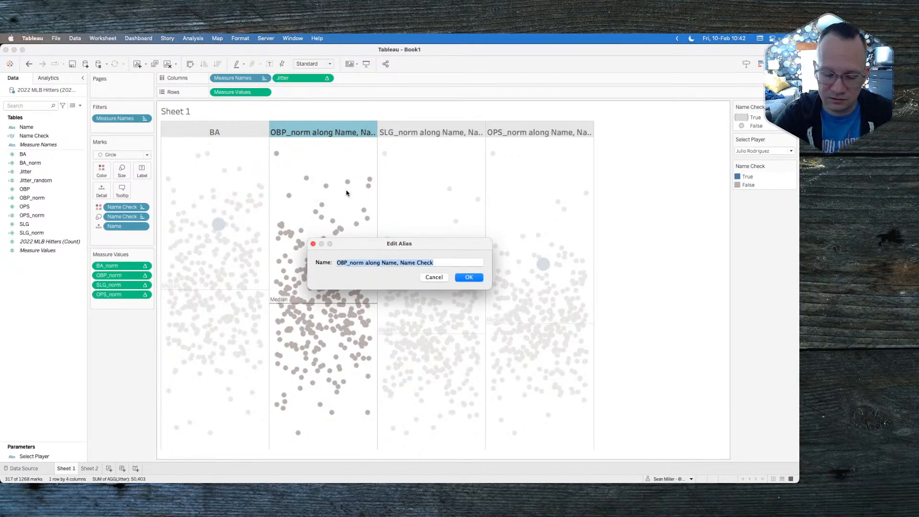
text(OP)
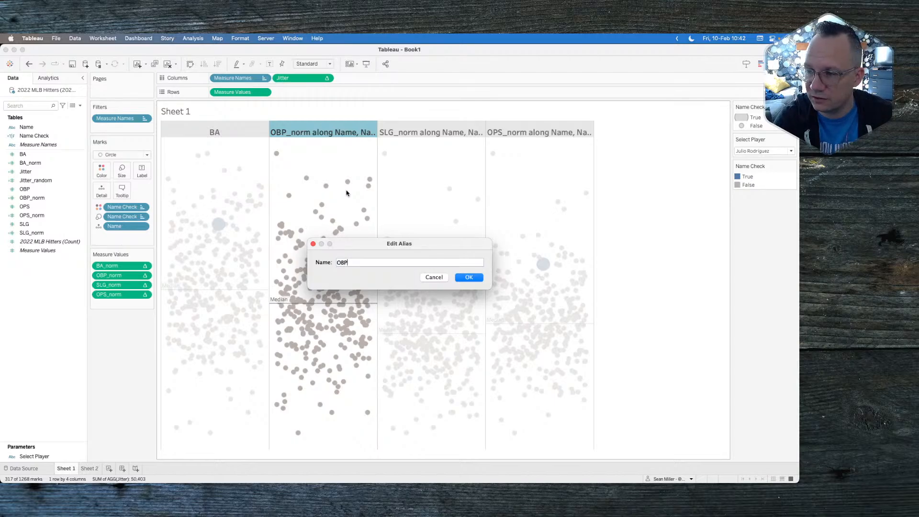
click(469, 277)
Set the alias of the SLG_norm column header to SLG
right_click(418, 139)
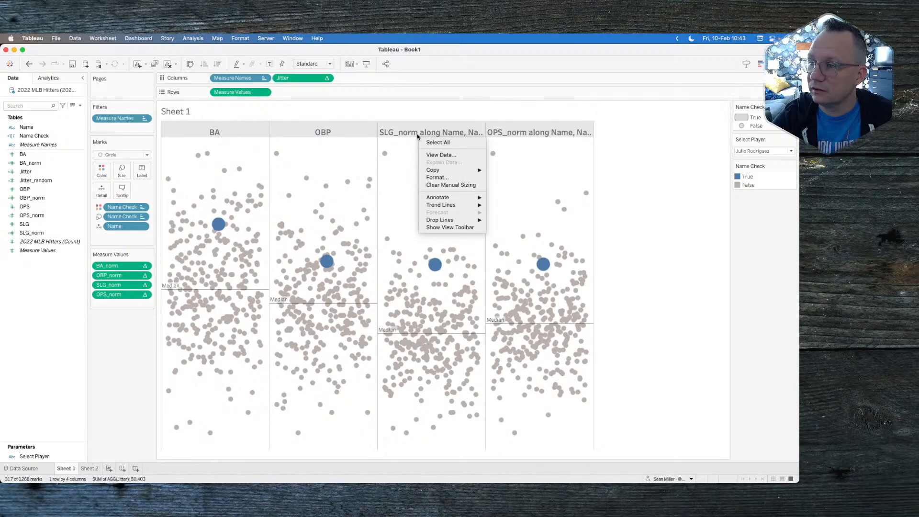
right_click(417, 135)
click(437, 197)
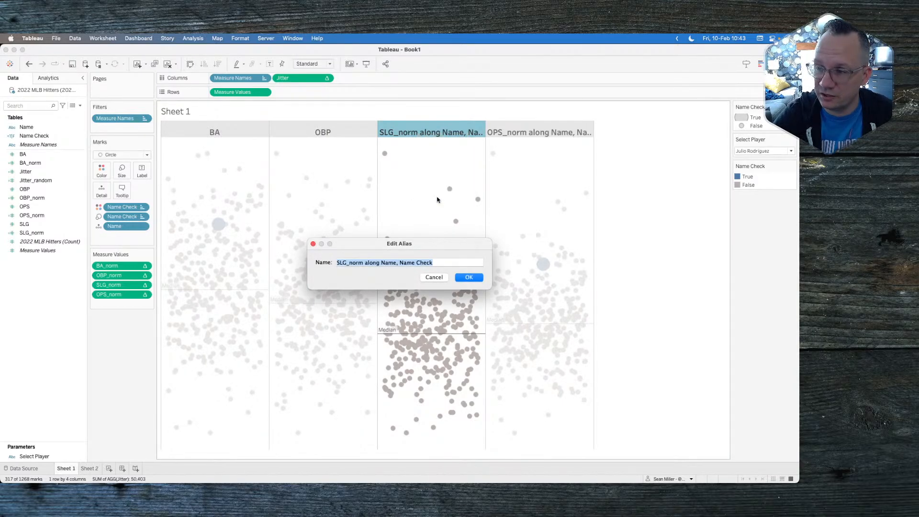
text(SLG)
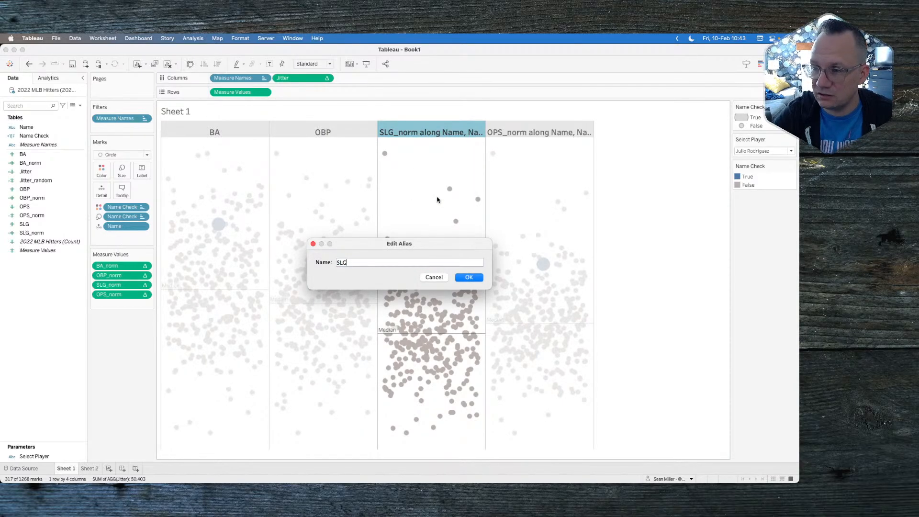
click(468, 278)
Try to clear all Measure Names aliases and give the BA_norm along Name, Name Check member the alias BA
right_click(51, 145)
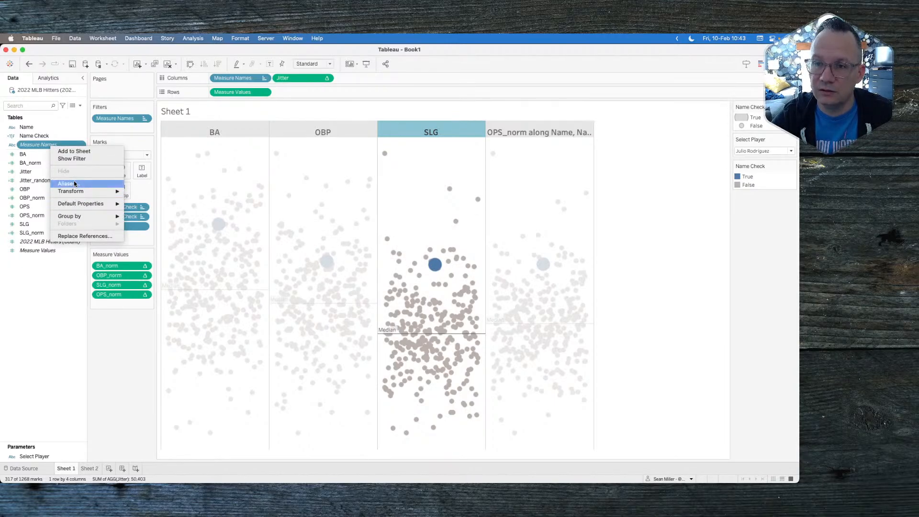
click(71, 183)
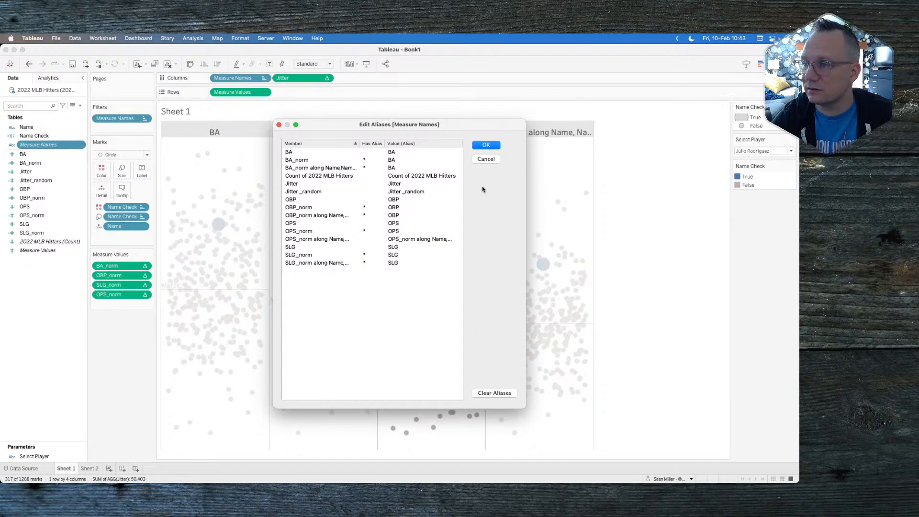
click(491, 393)
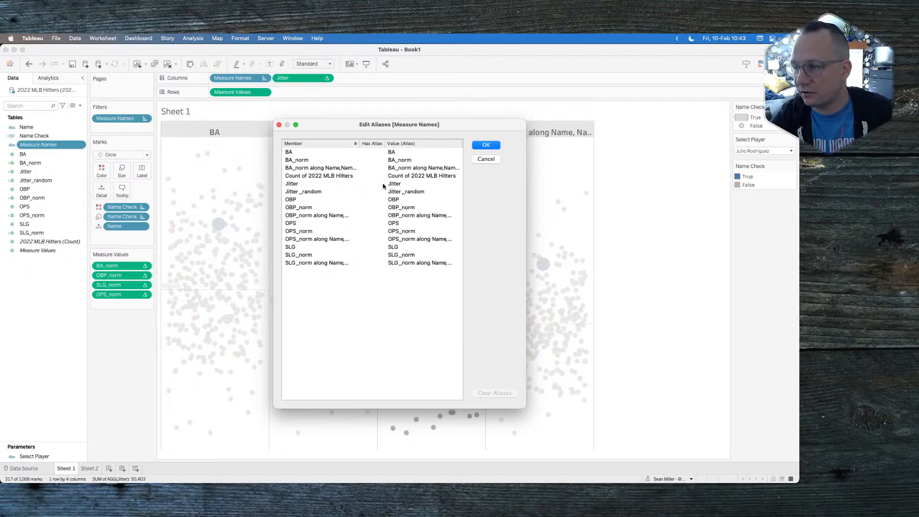
double_click(394, 168)
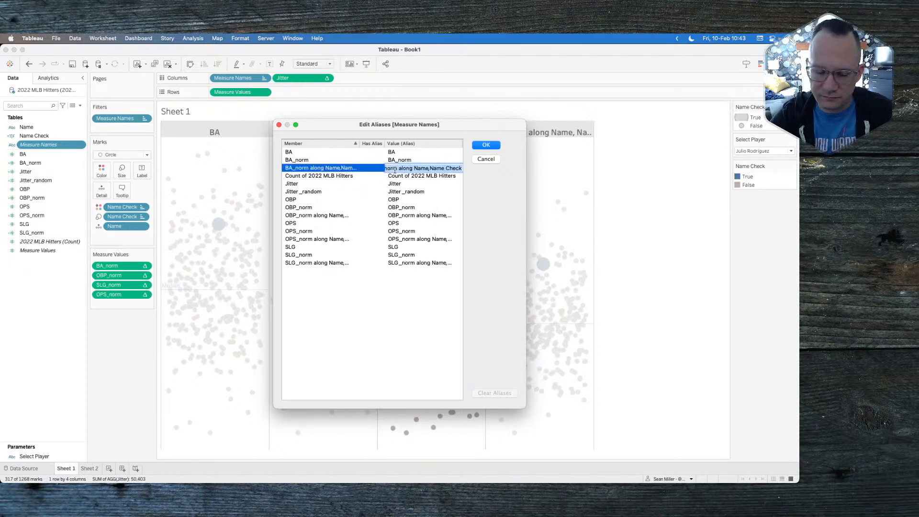
text(BA)
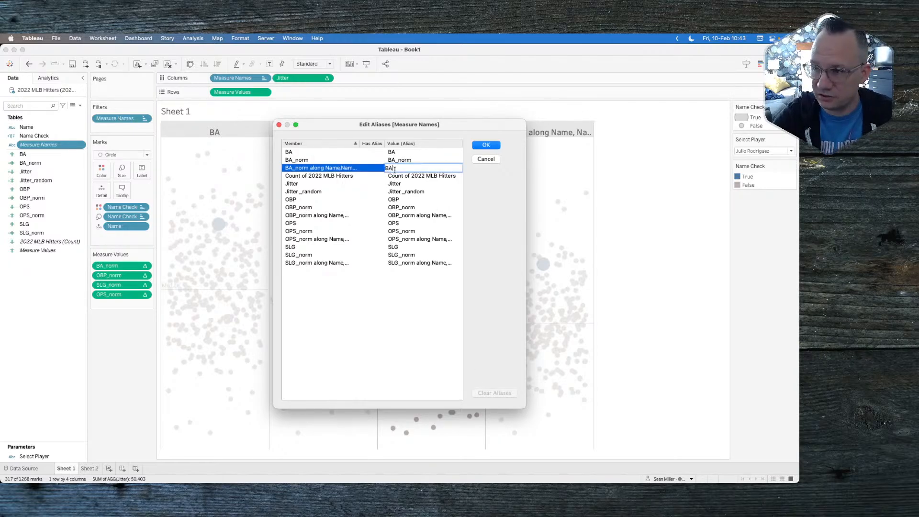
click(409, 216)
click(461, 278)
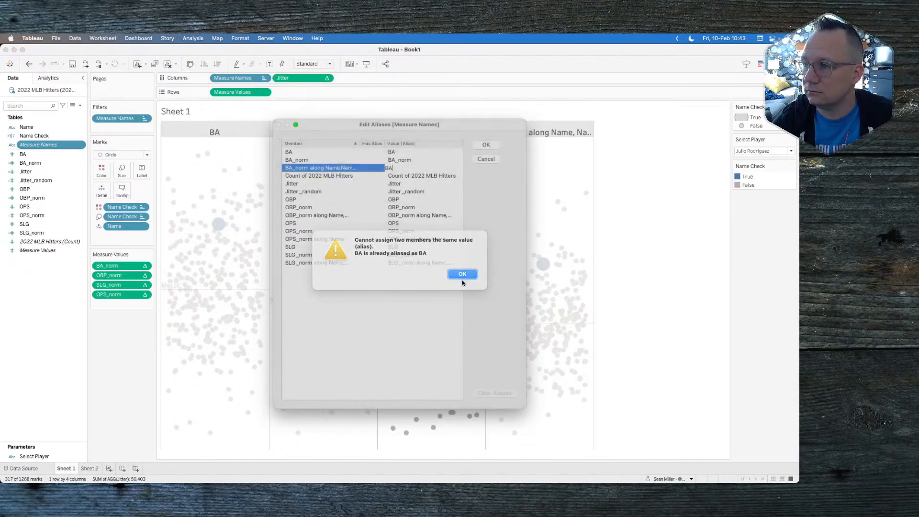
Try to blank the aliases of the original BA and OBP members, and discard the Measure Names alias edits
click(402, 151)
click(402, 151)
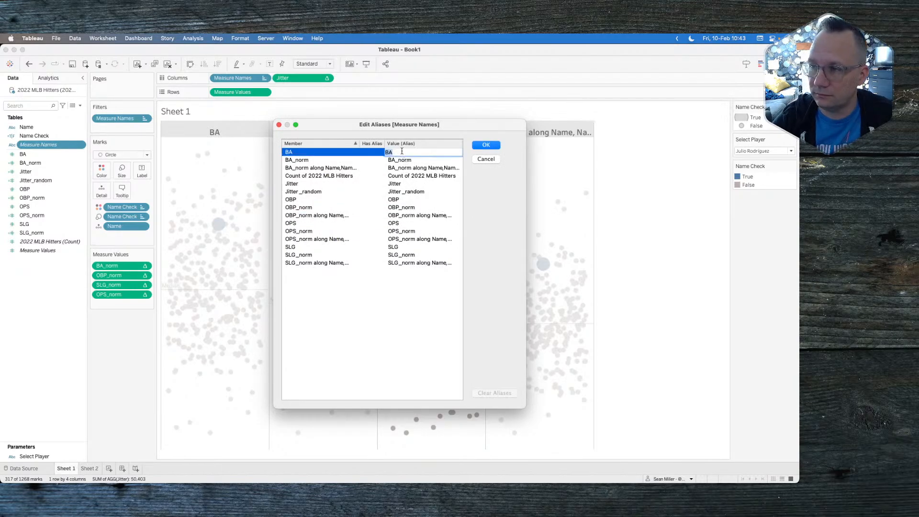
key(BackSpace)
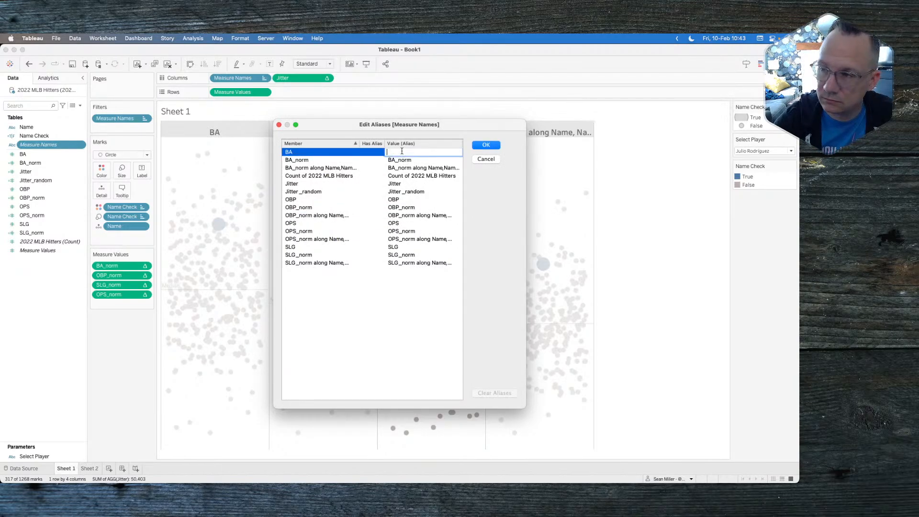
click(410, 168)
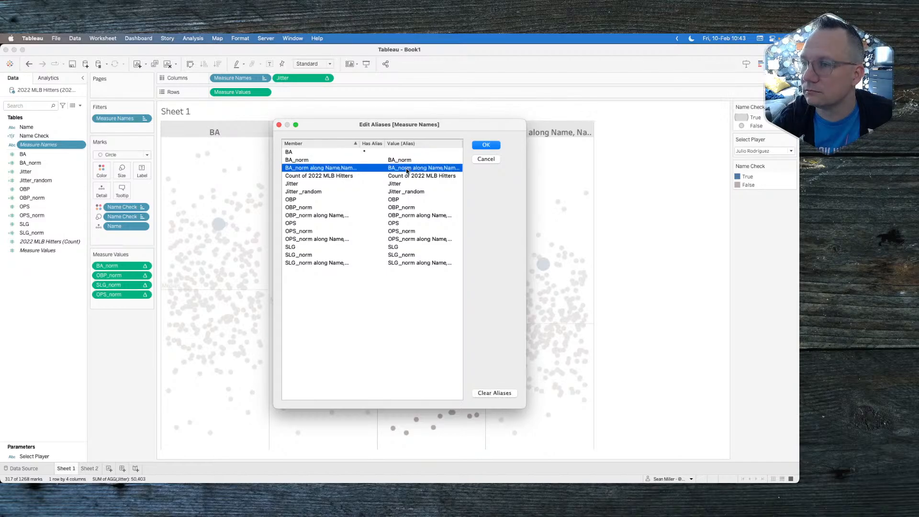
double_click(397, 199)
key(BackSpace)
click(399, 226)
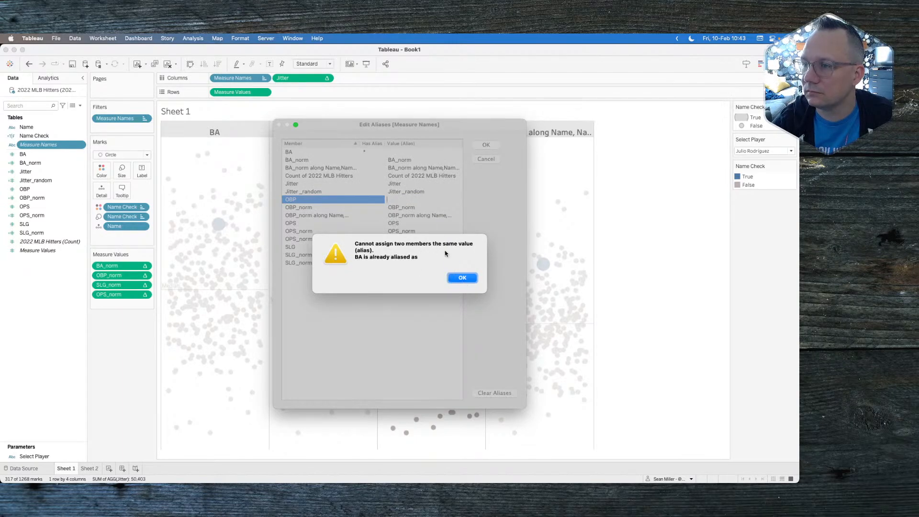
click(461, 278)
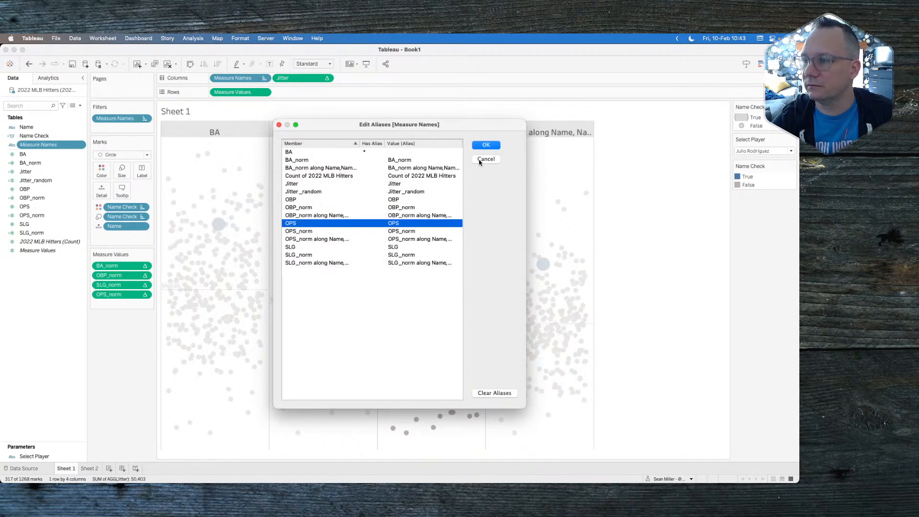
click(485, 159)
Set the alias of the OPS_norm column header to OPS
right_click(517, 132)
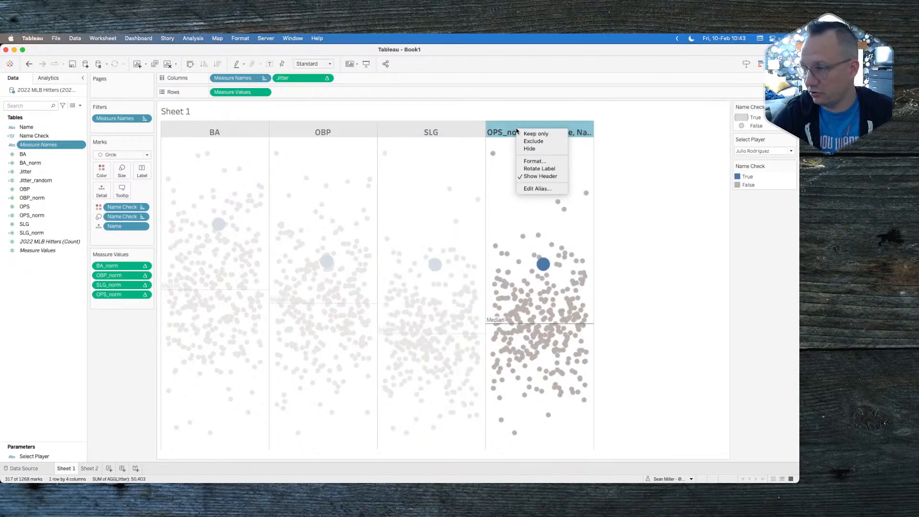
click(531, 190)
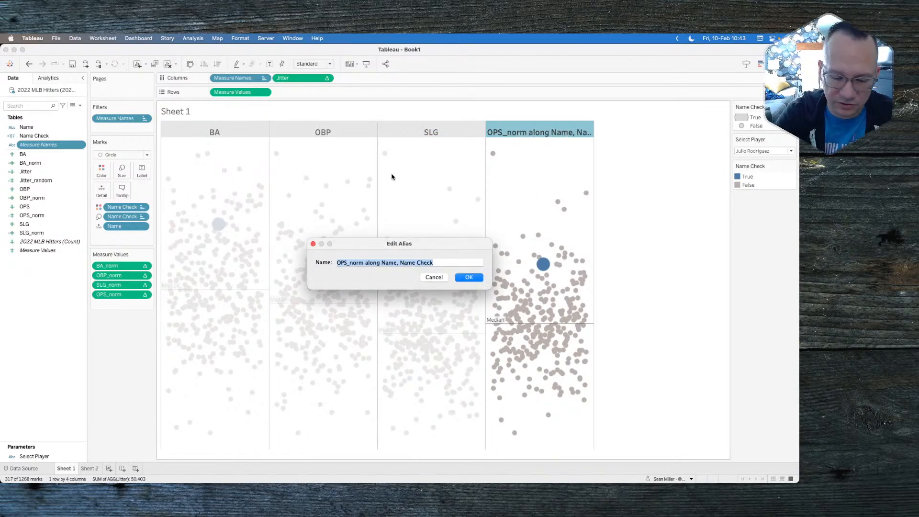
text(OPS)
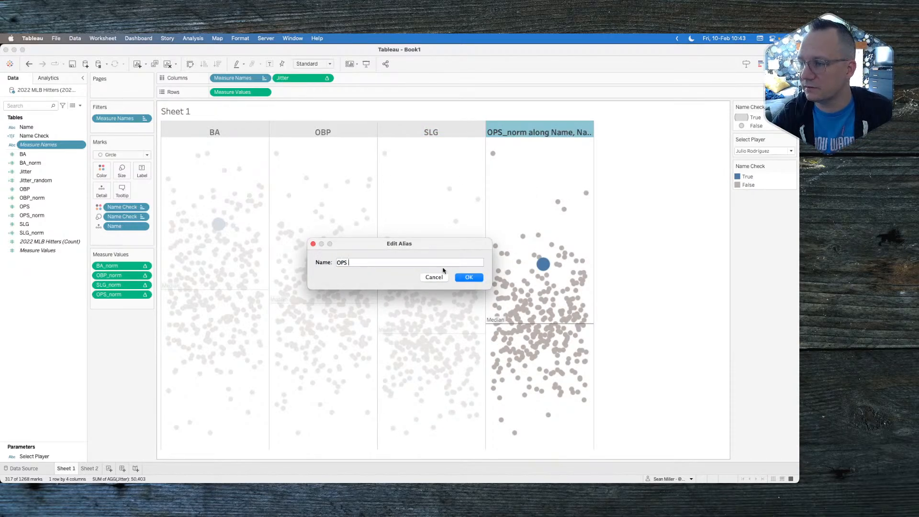
click(468, 277)
click(636, 164)
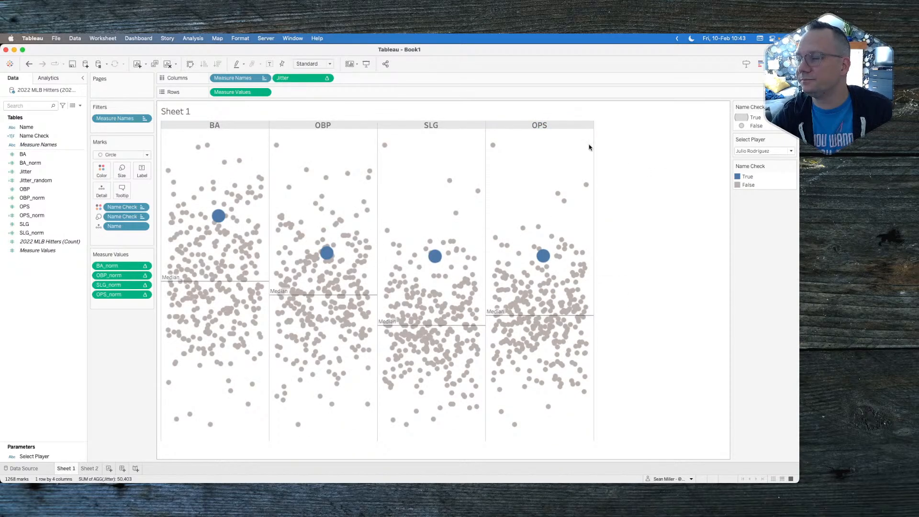
Turn off the recalculated line for highlighted or selected data points on the median reference line
click(180, 322)
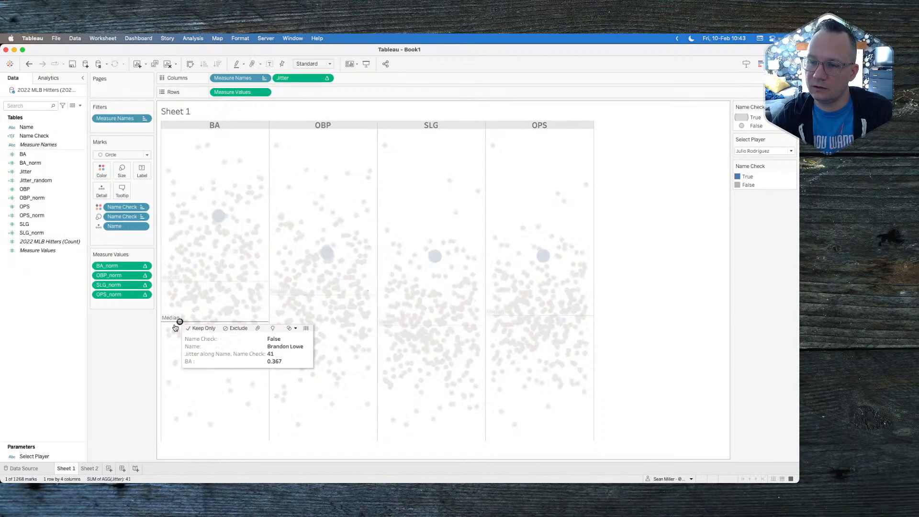
click(134, 341)
mouse_move(167, 326)
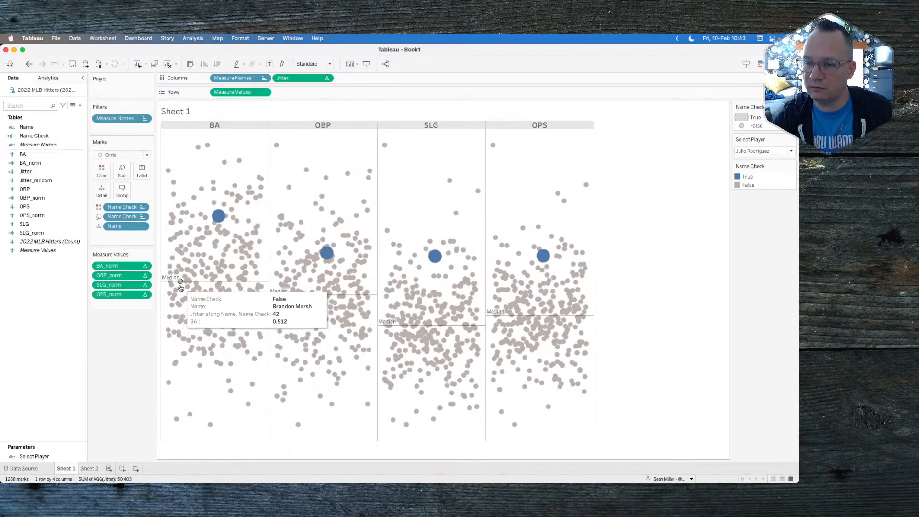
click(207, 281)
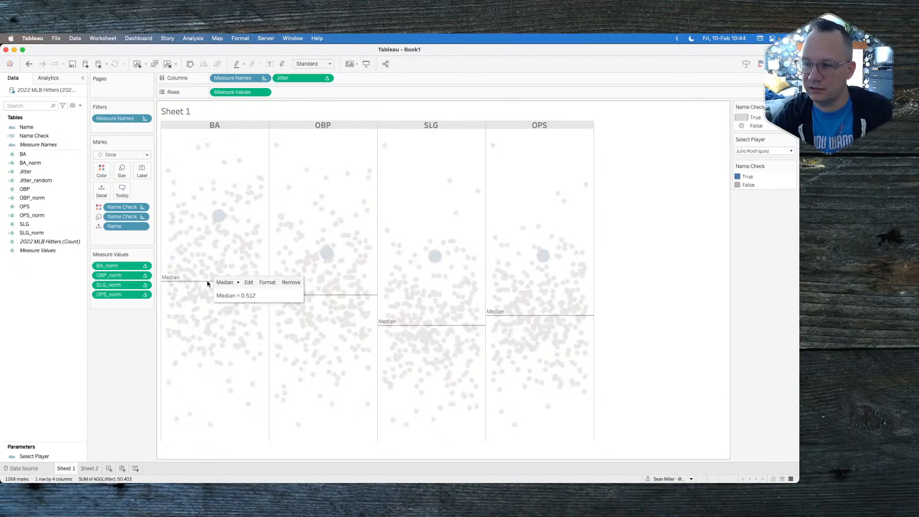
click(248, 283)
click(280, 357)
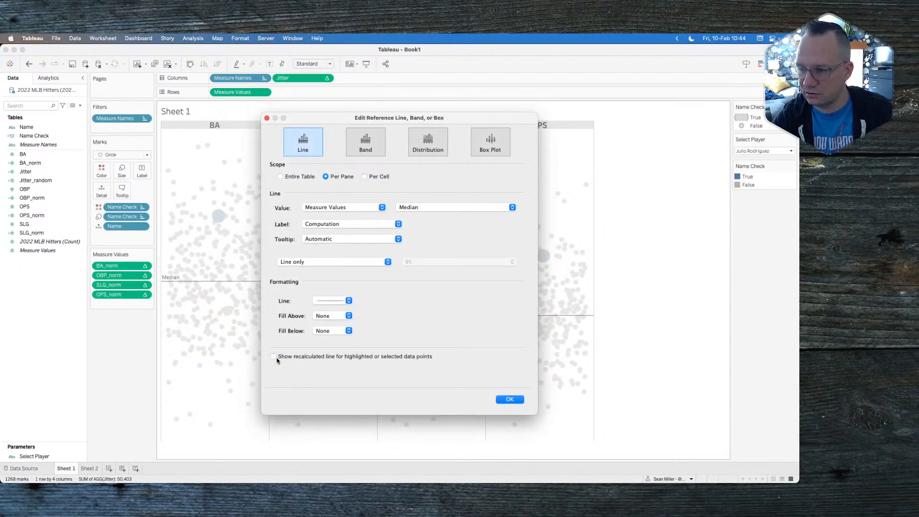
click(498, 398)
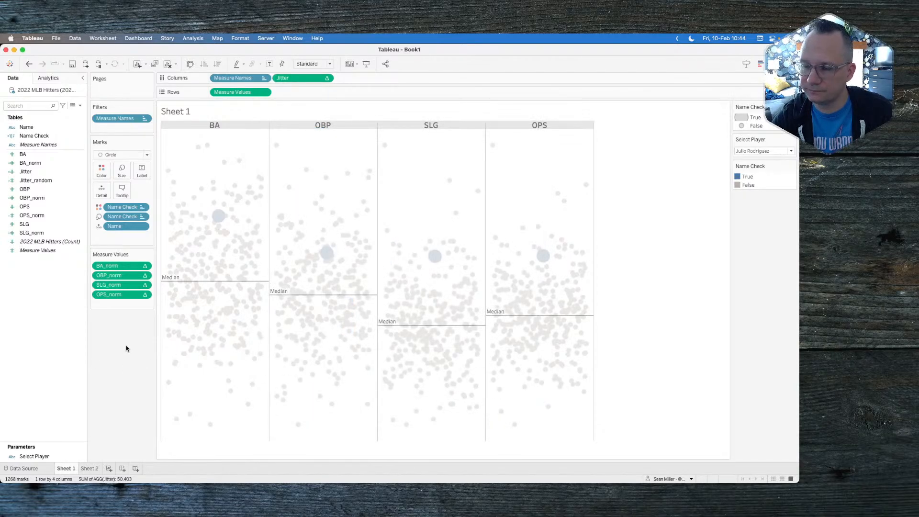
Format the median reference line as a light gray dotted line with the thinnest weight
click(178, 281)
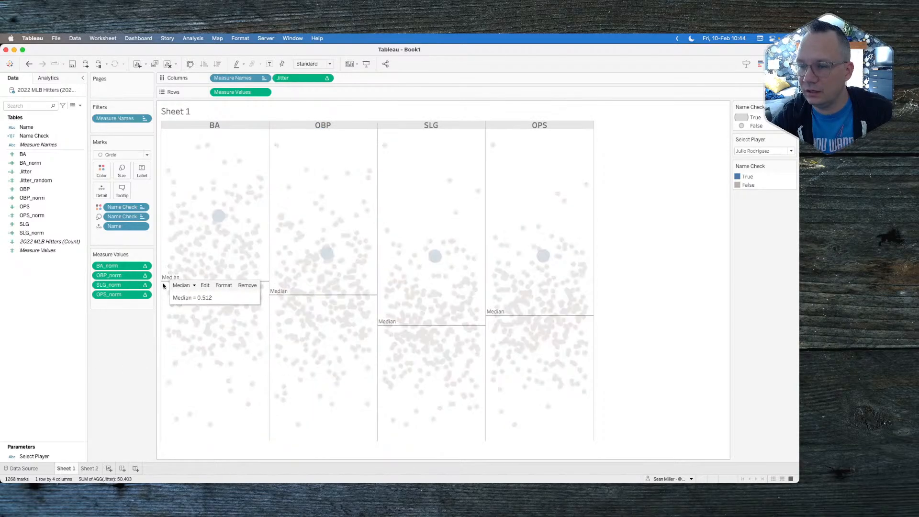
click(205, 284)
click(345, 300)
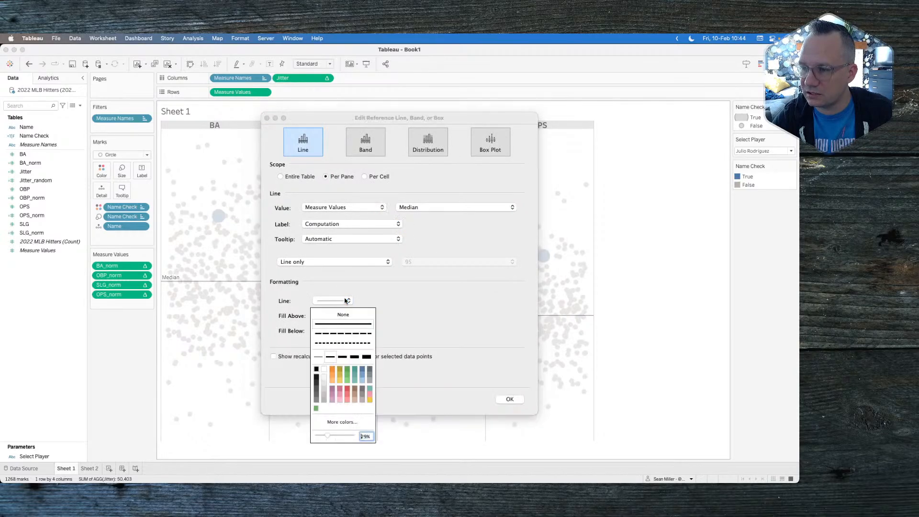
click(332, 335)
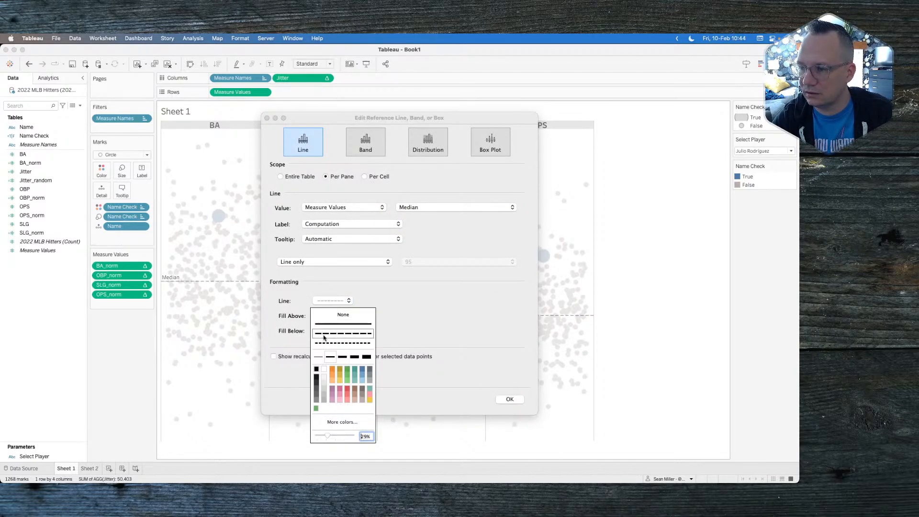
click(316, 399)
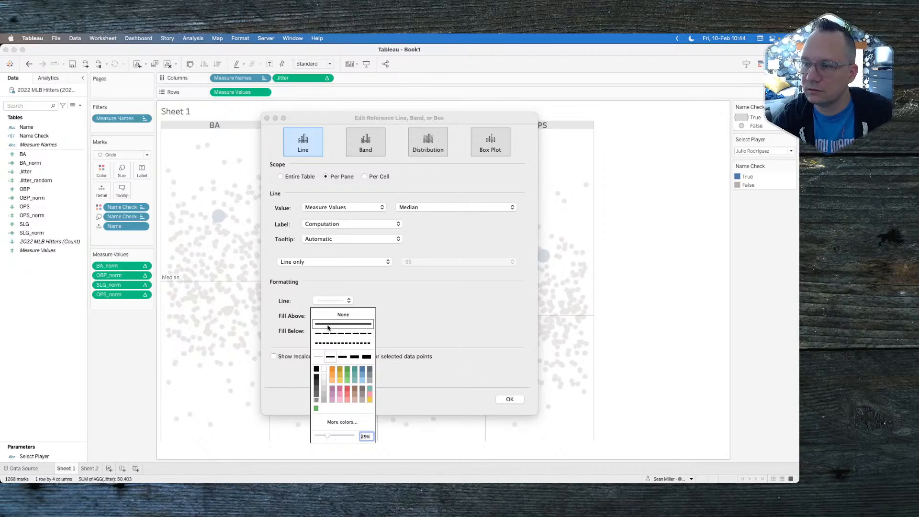
click(329, 343)
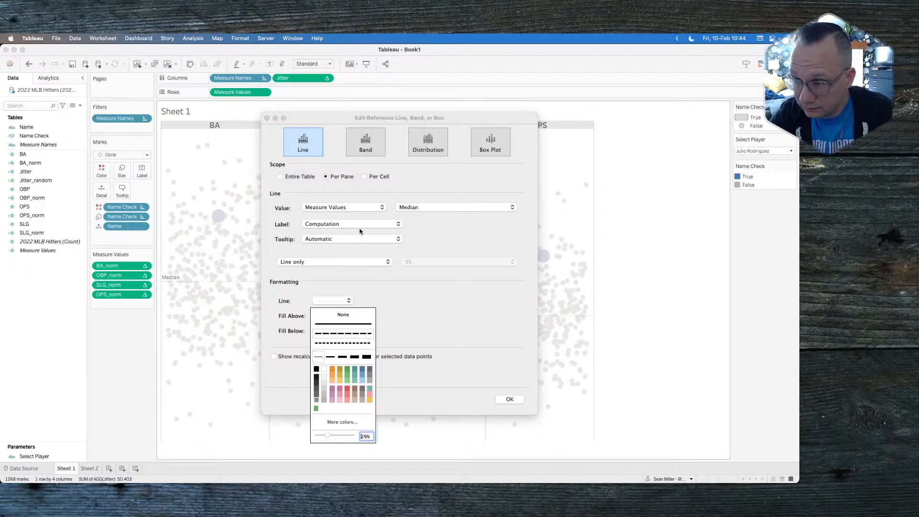
Set both the label and the tooltip of the median reference line to None
click(344, 223)
click(313, 208)
click(335, 239)
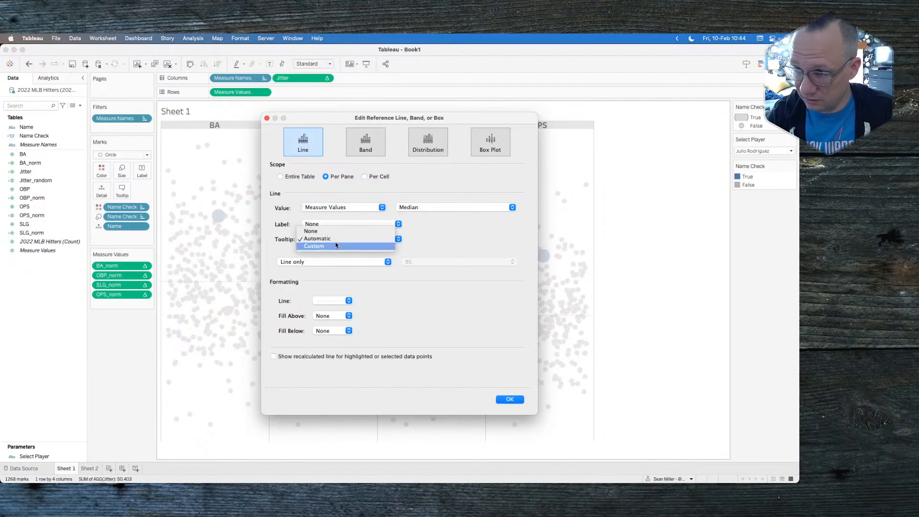
click(332, 232)
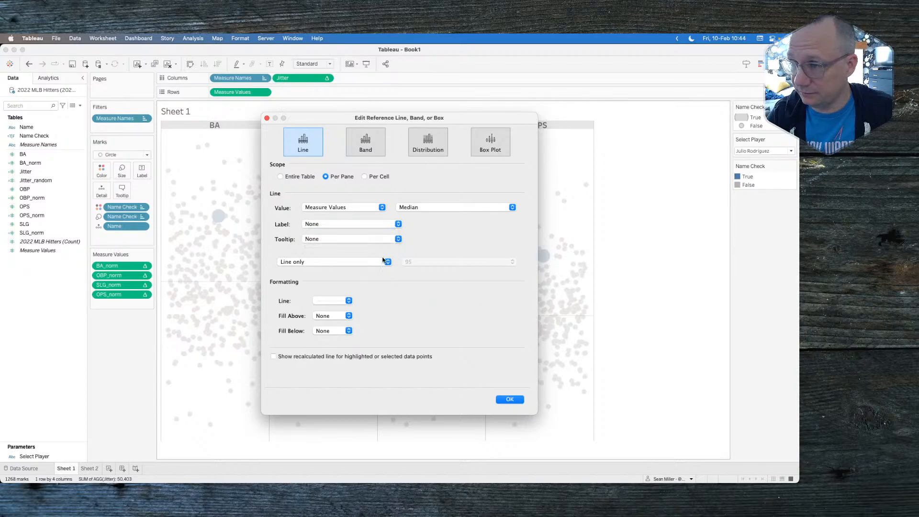
click(511, 400)
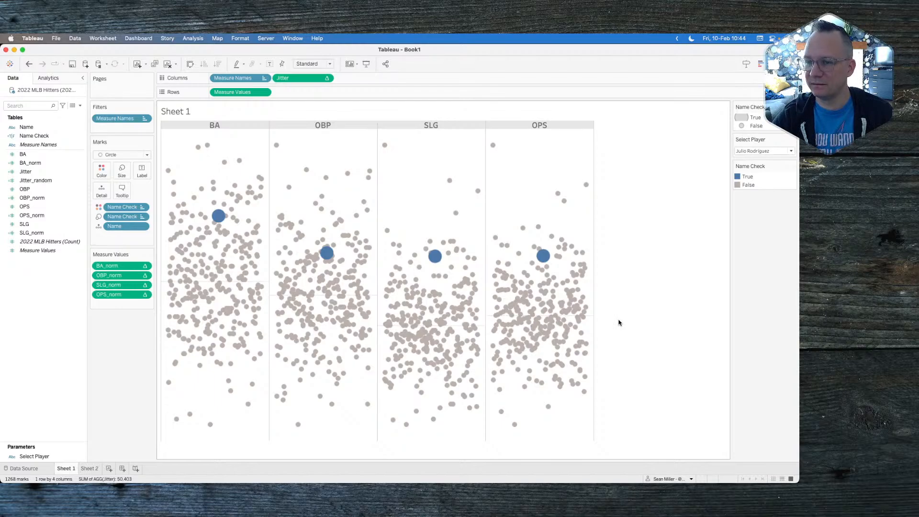
click(266, 282)
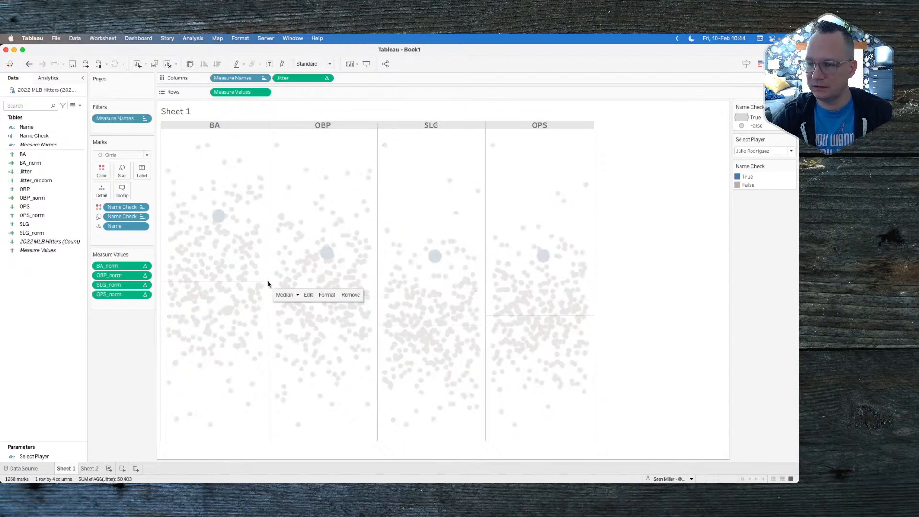
click(307, 295)
click(318, 301)
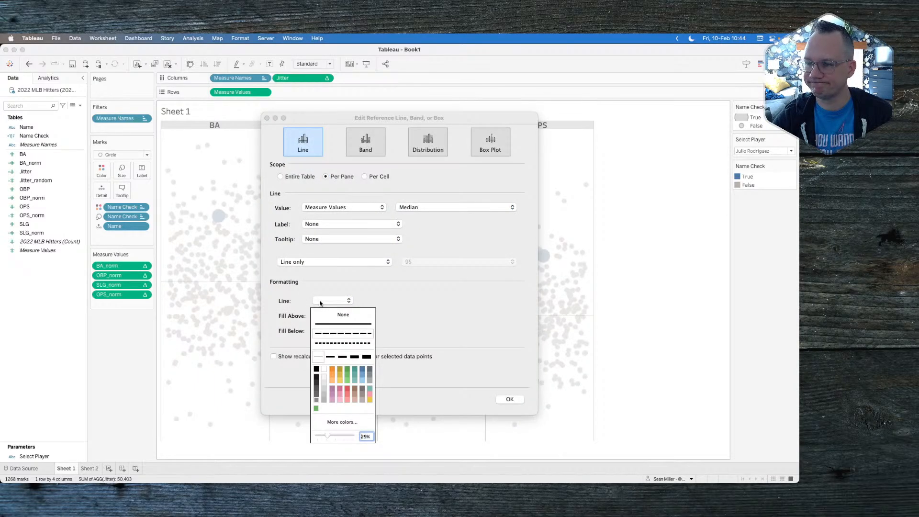
click(470, 367)
click(508, 401)
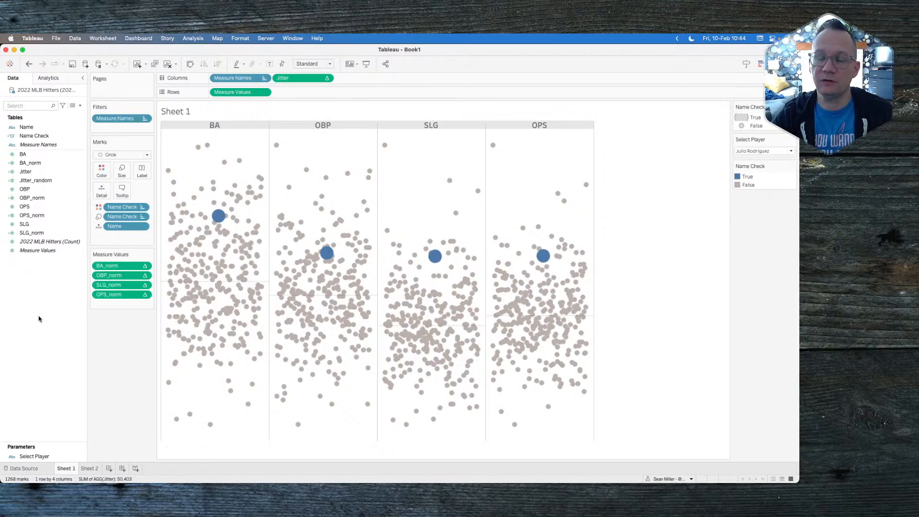
Begin an if statement before index() in the Jitter calculation and move the calculation editor clear of the upper plot
mouse_move(267, 239)
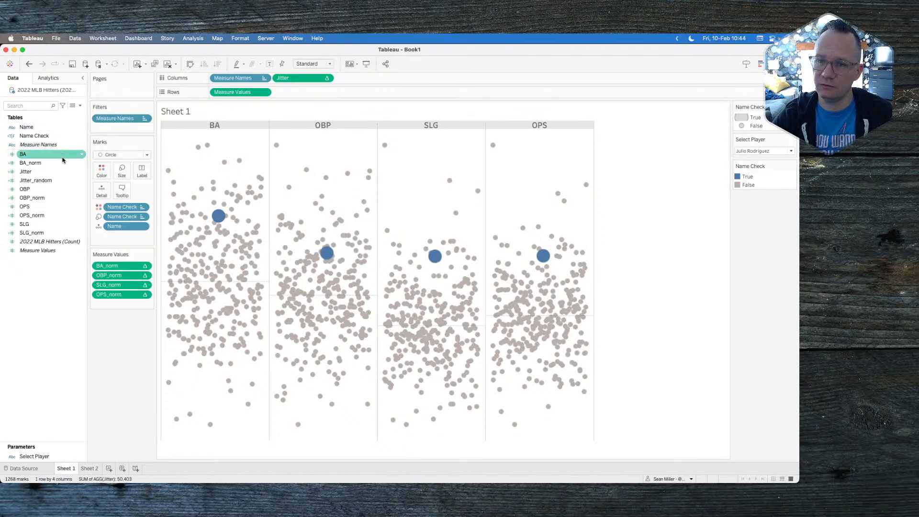
right_click(58, 172)
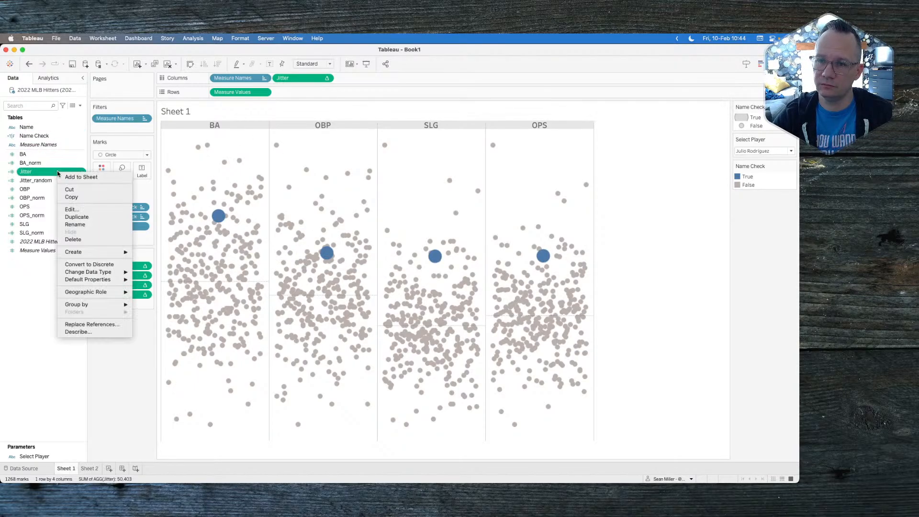
click(70, 208)
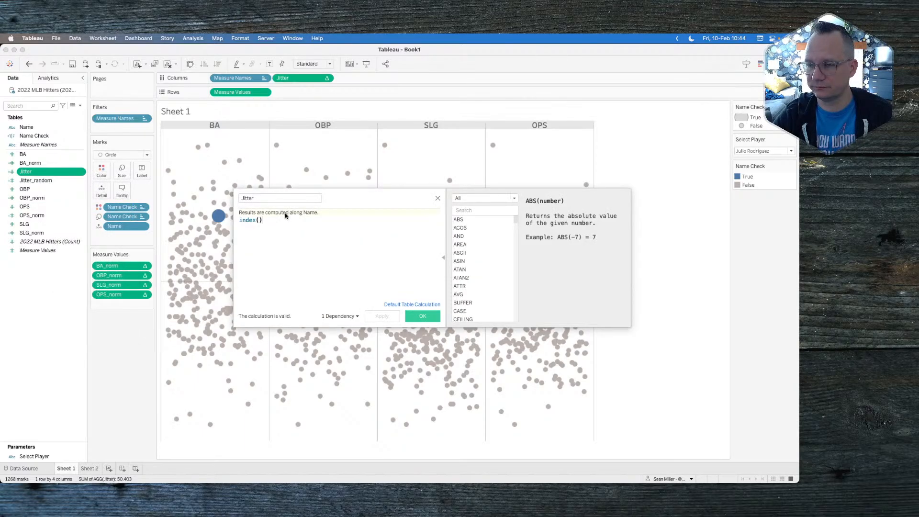
click(240, 220)
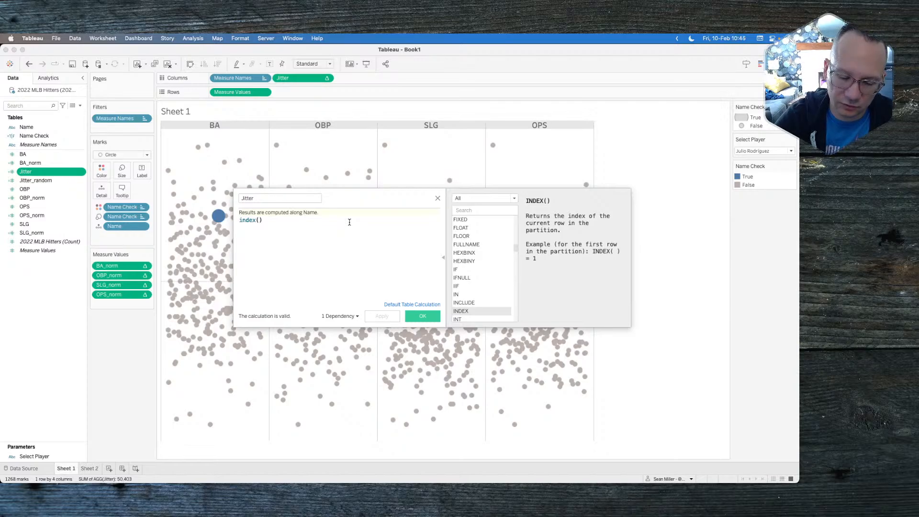
text(if)
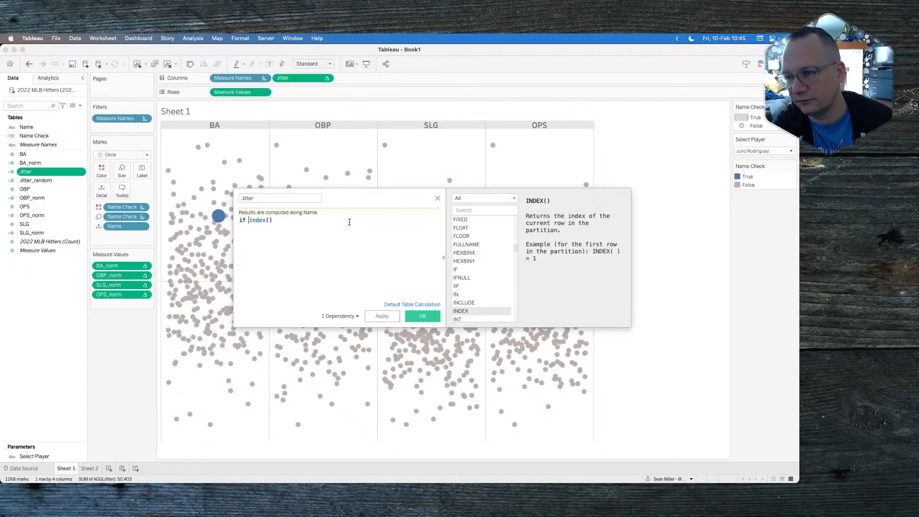
key(Return)
key(Left)
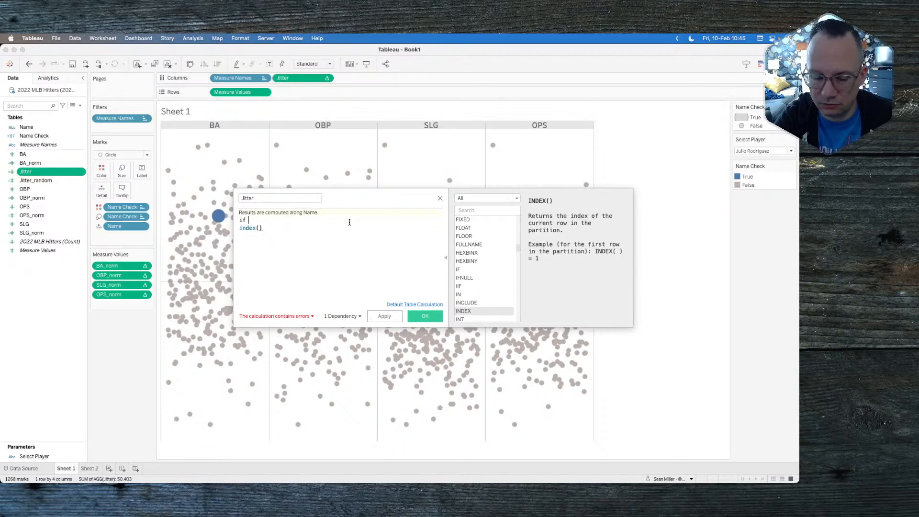
key(Delete)
drag(352, 199, 285, 356)
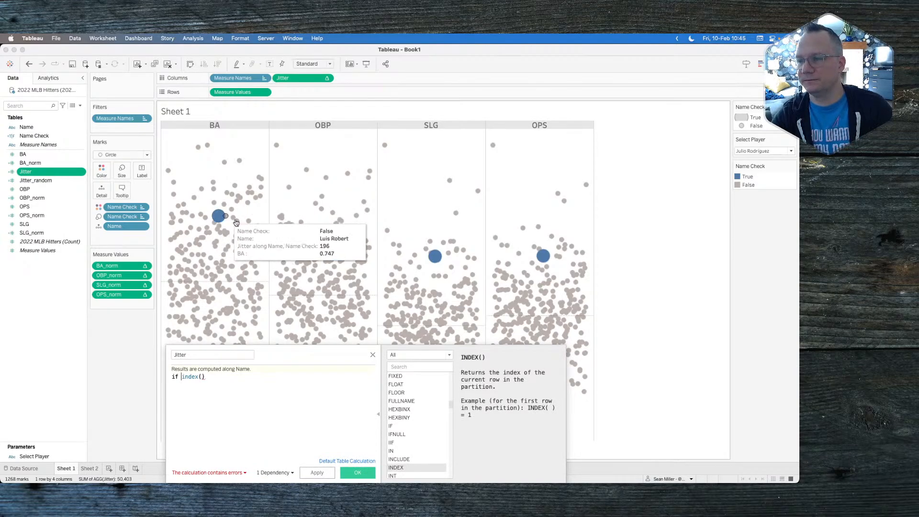
Set the Select Player parameter to Aaron Judge
mouse_move(177, 170)
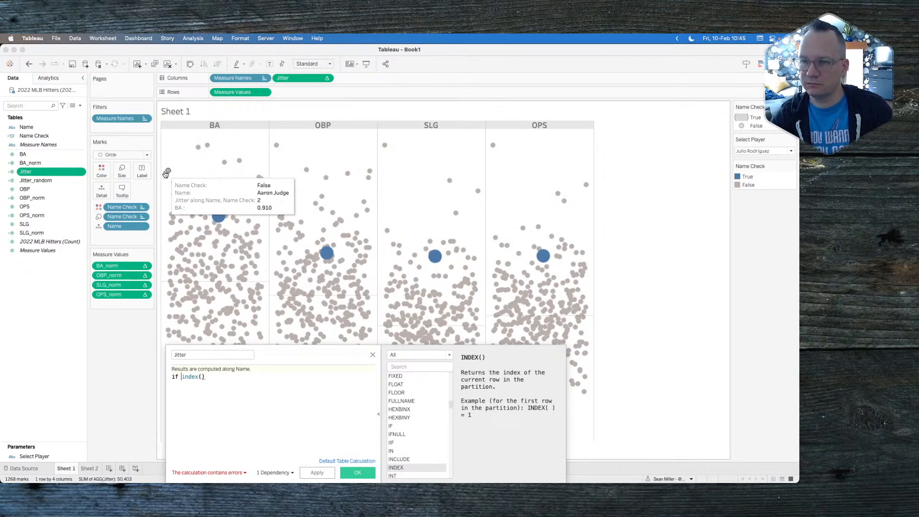
click(749, 150)
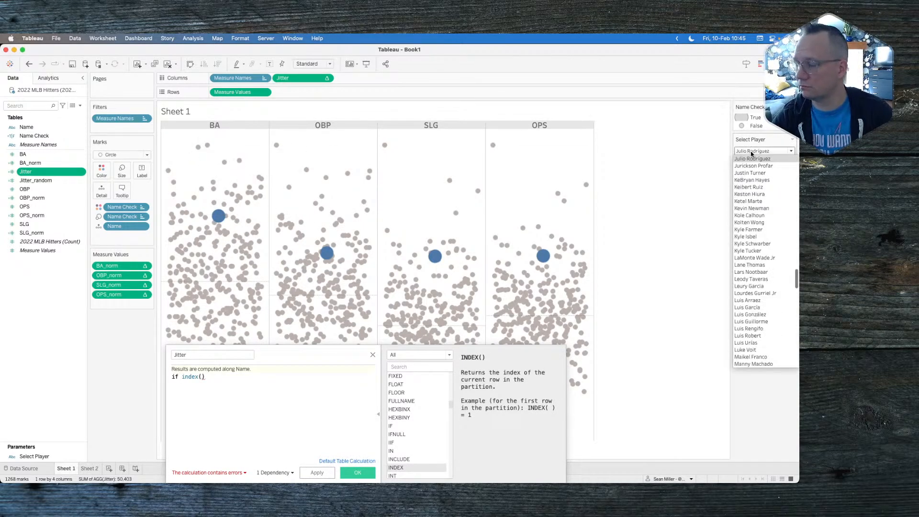
scroll(752, 160, up, 15)
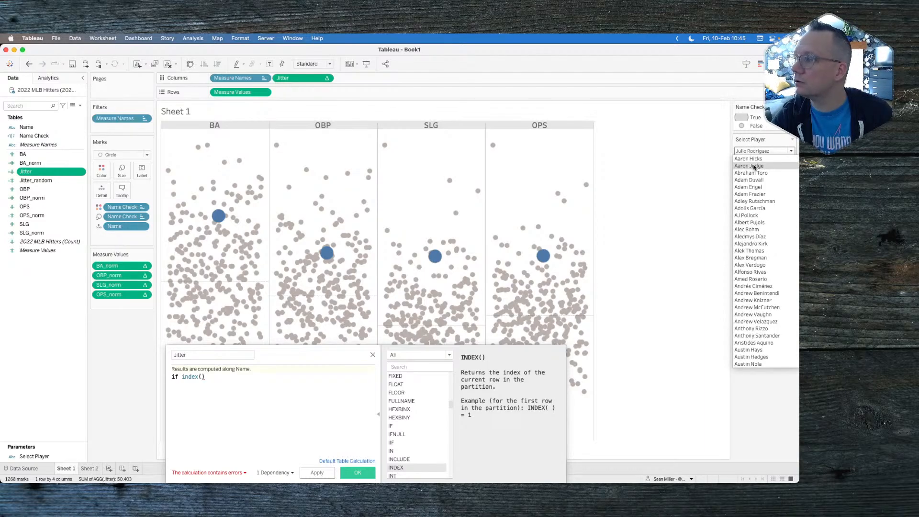
click(754, 166)
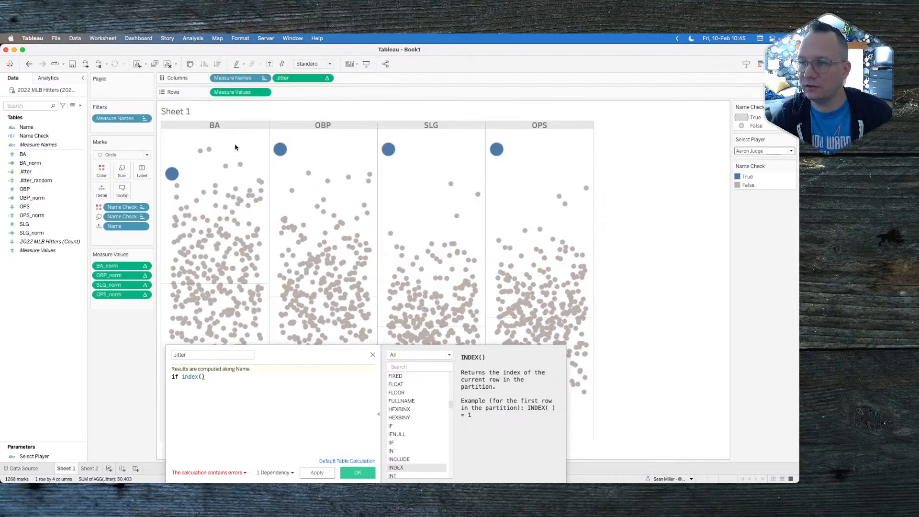
mouse_move(287, 158)
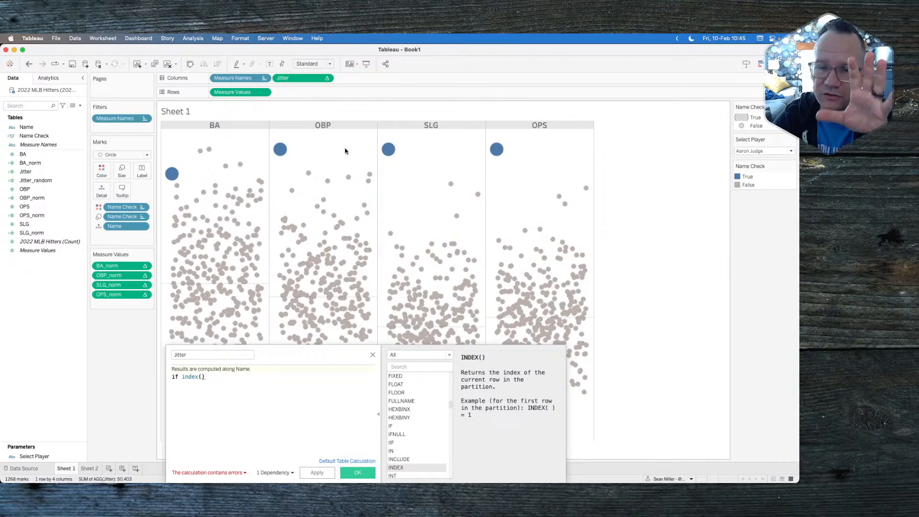
Move index() to its own line in the Jitter calculation and complete the first line as if MAX([Name Check]) then
click(219, 383)
key(Left)
key(Left)
key(Left)
key(Left)
key(Left)
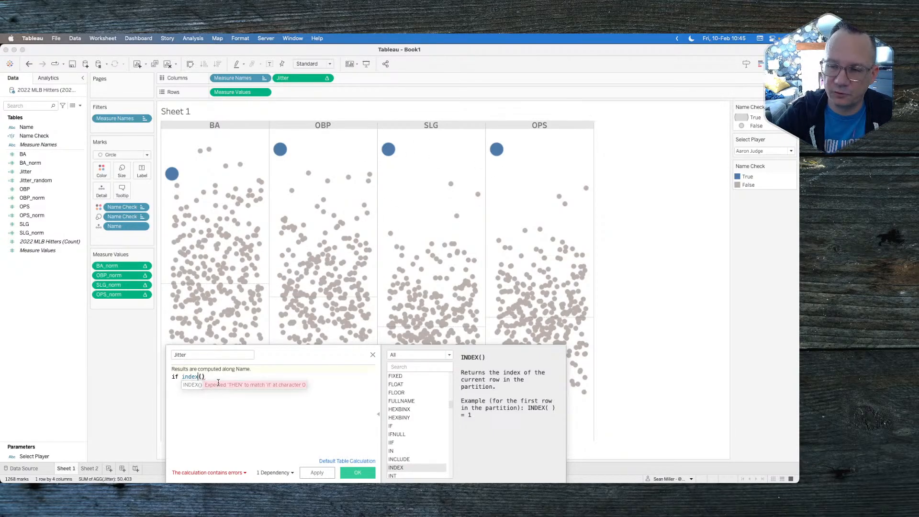
key(Return)
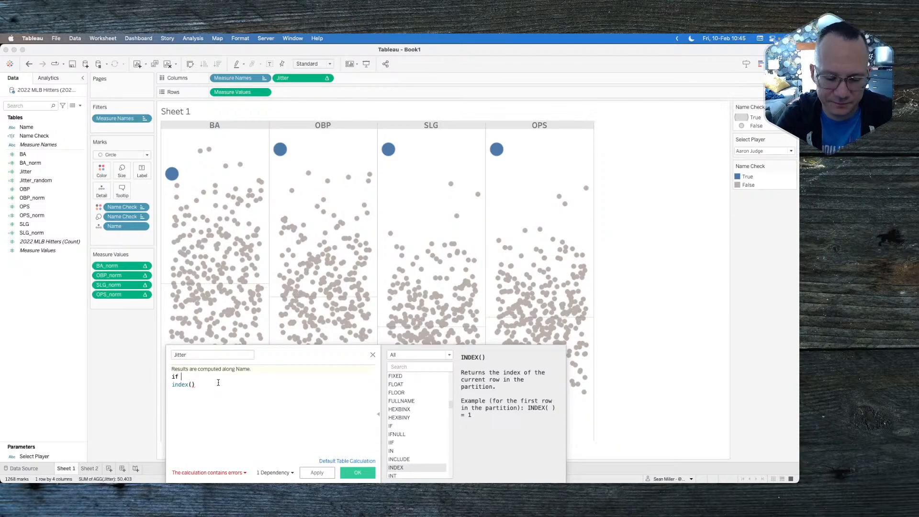
text(max)
key(Return)
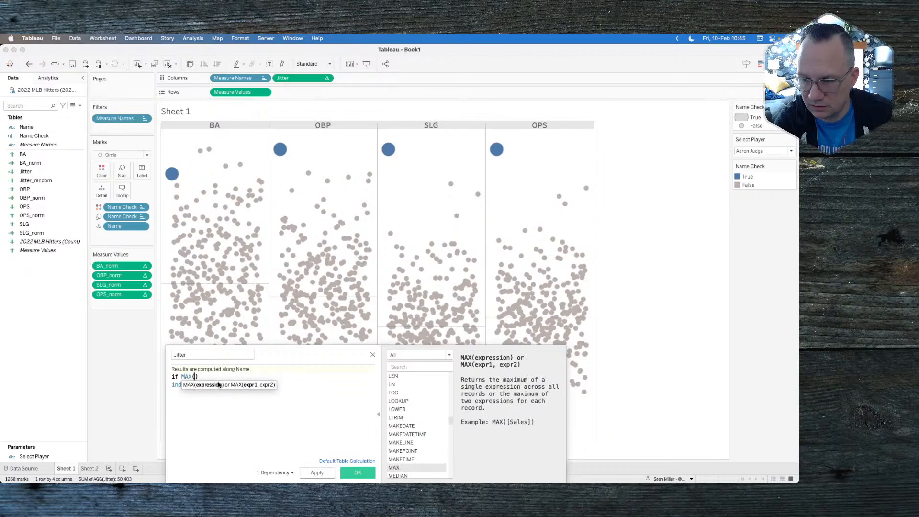
text(nam)
key(Down)
key(Return)
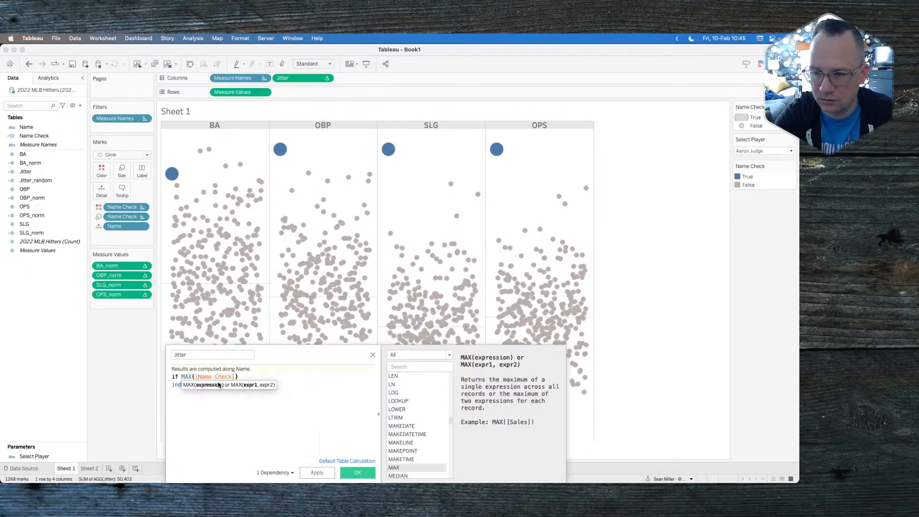
text(ex())
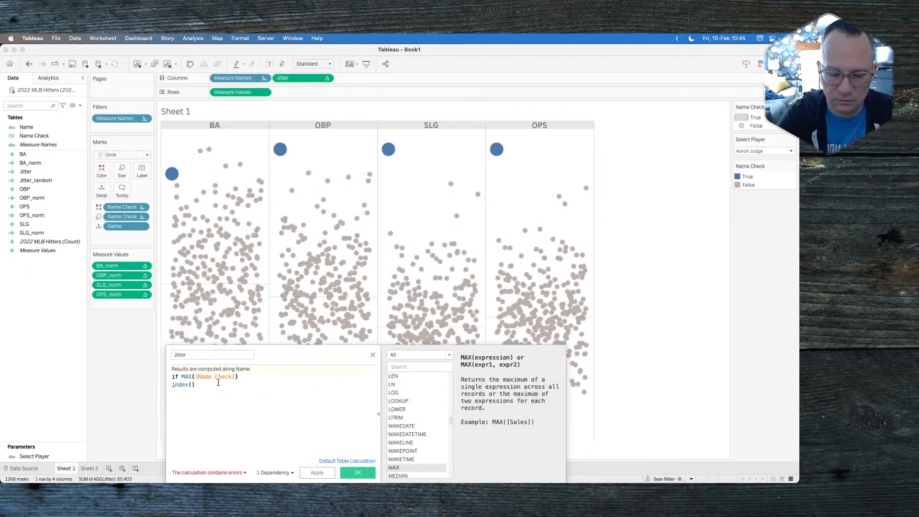
text( then)
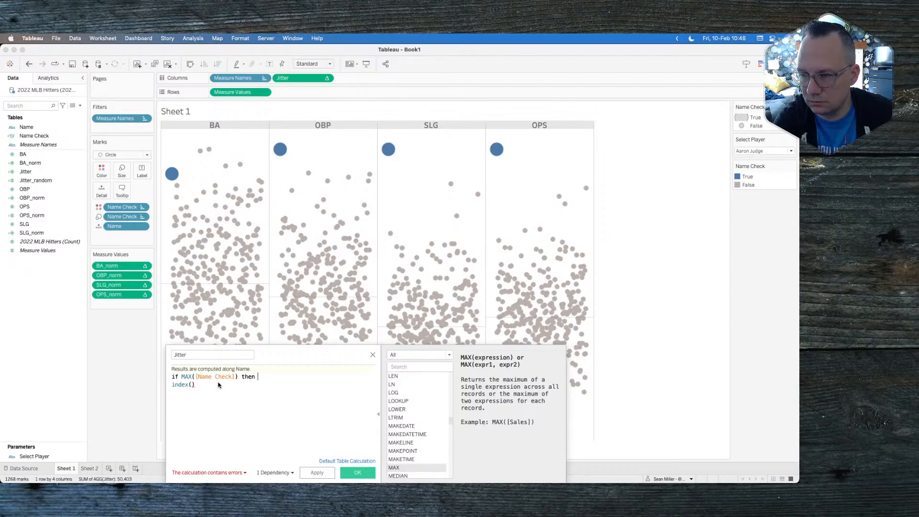
text(index)
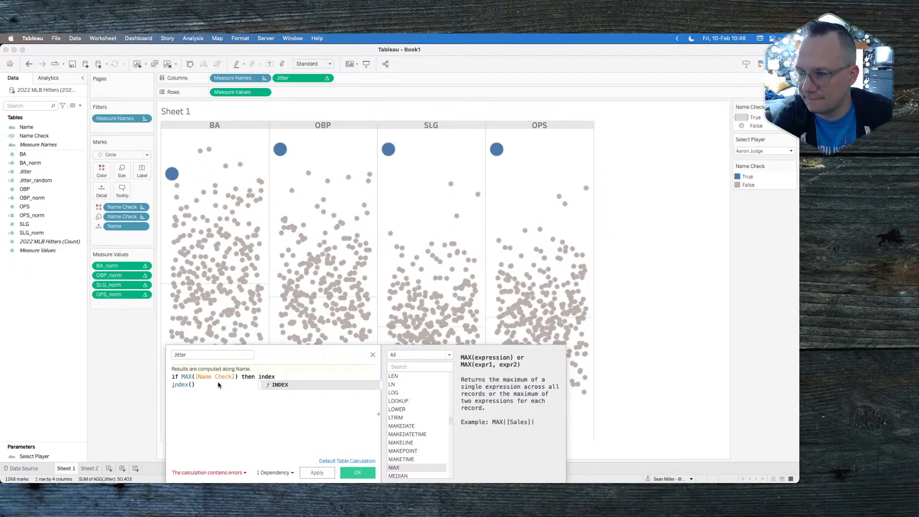
key(BackSpace)
key(BackSpace)
key(BackSpace)
key(BackSpace)
key(BackSpace)
key(BackSpace)
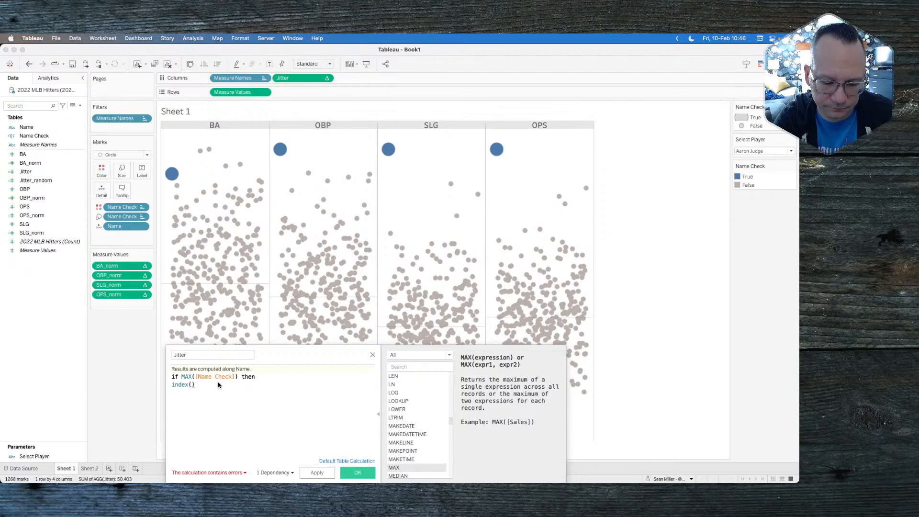
text(size)
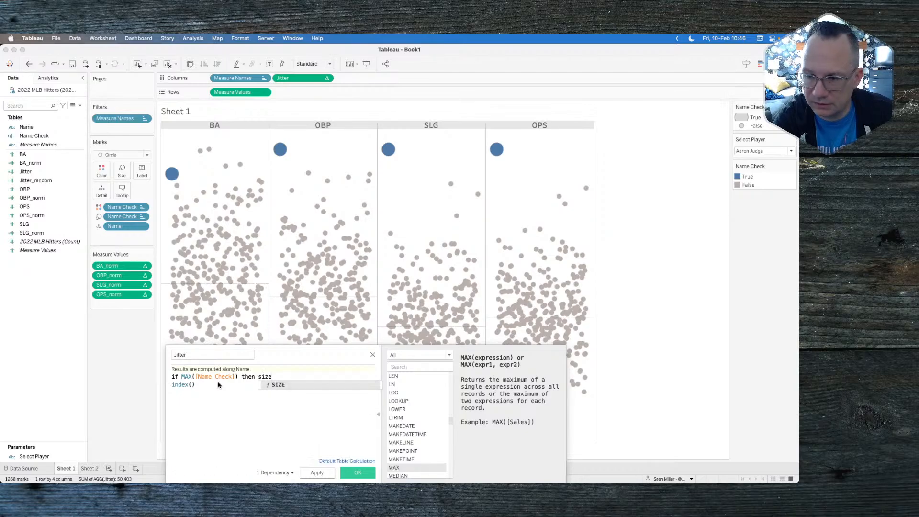
key(BackSpace)
key(BackSpace)
key(BackSpace)
key(BackSpace)
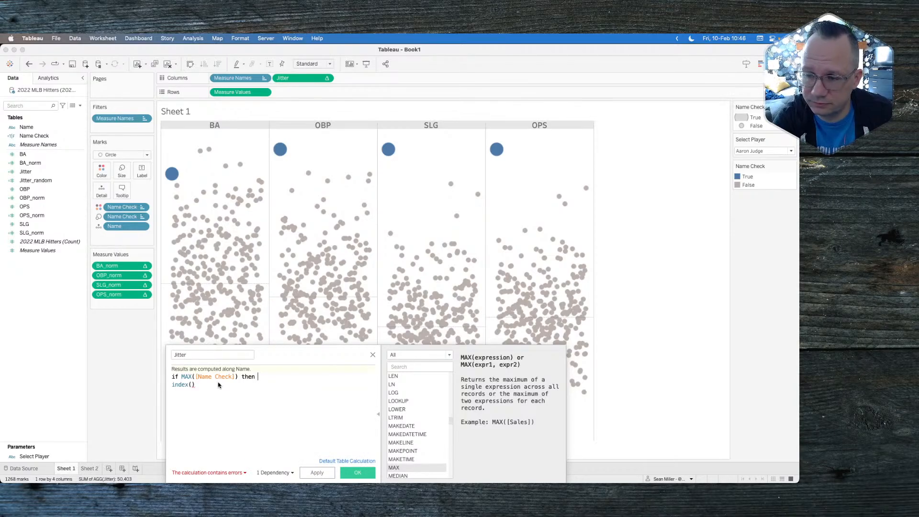
text(floor()
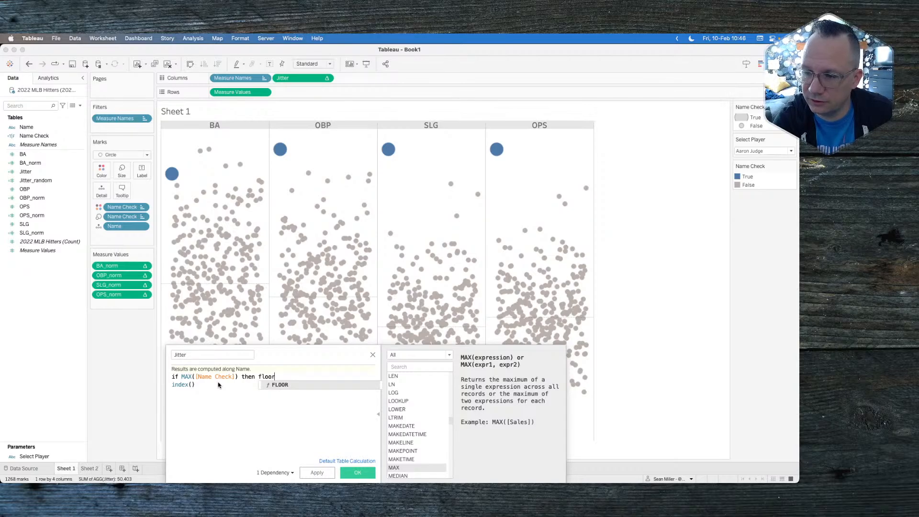
key(BackSpace)
key(BackSpace)
key(BackSpace)
key(BackSpace)
key(BackSpace)
key(BackSpace)
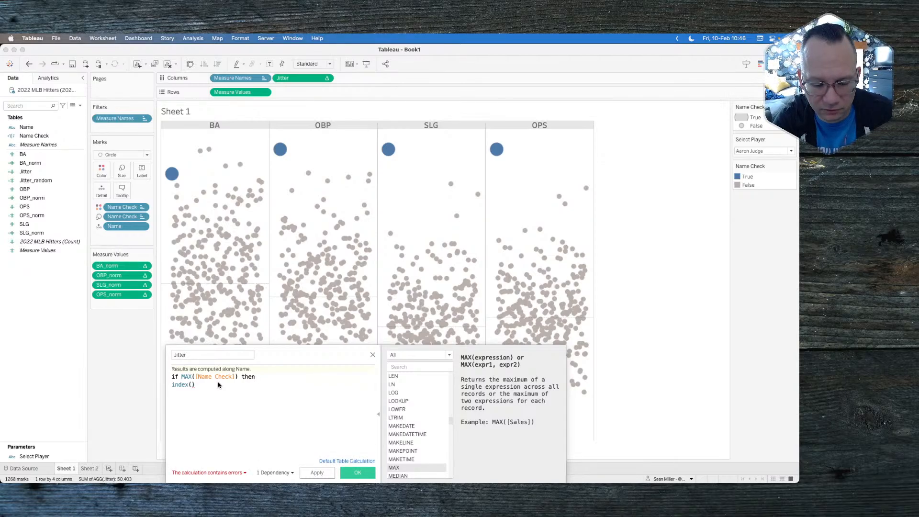
text(round)
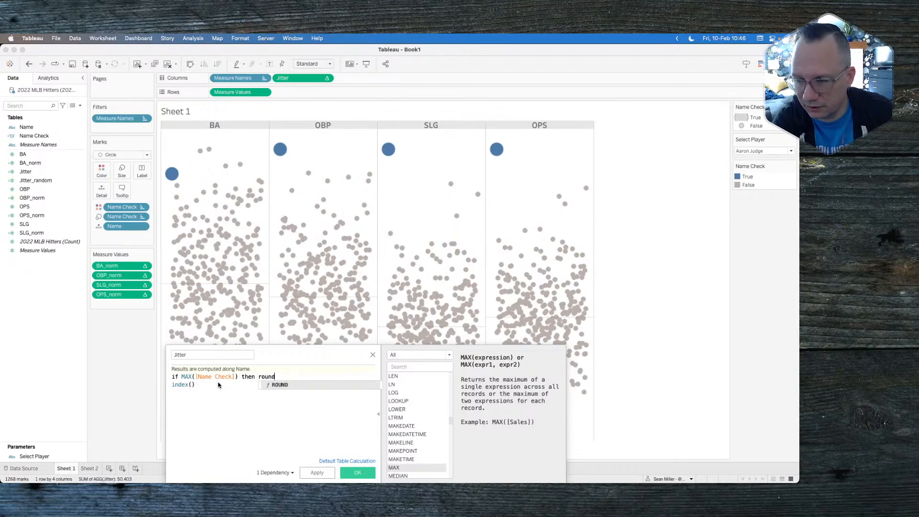
key(BackSpace)
key(BackSpace)
key(BackSpace)
key(BackSpace)
key(BackSpace)
Enter FLOOR(size()/2) as the then result of the Jitter calculation
text(floor)
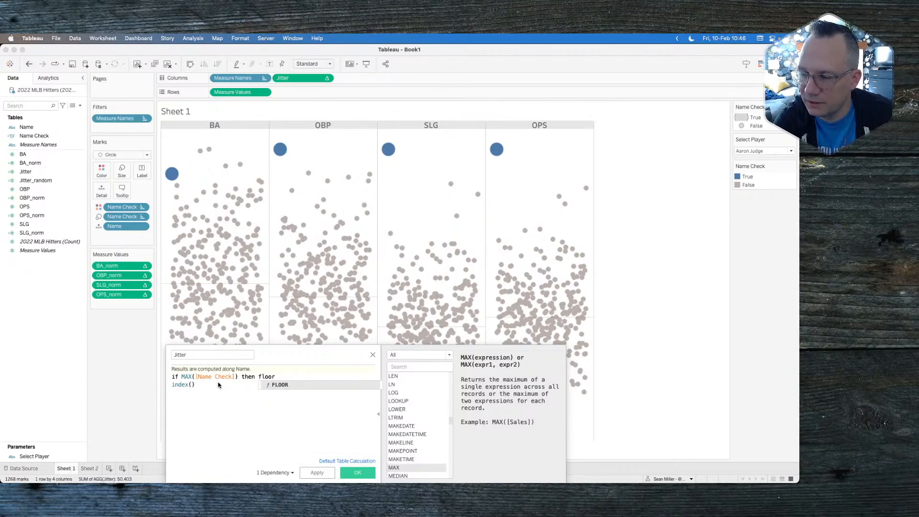
key(Return)
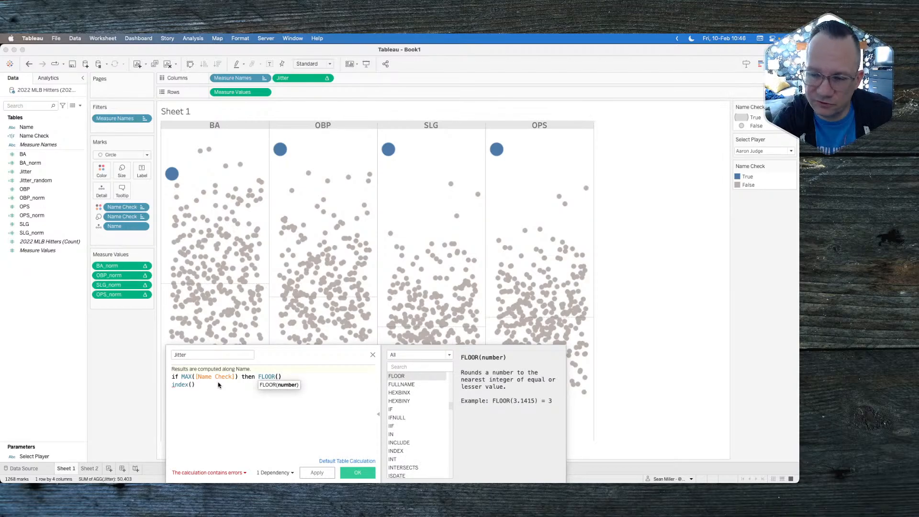
text(size()/)
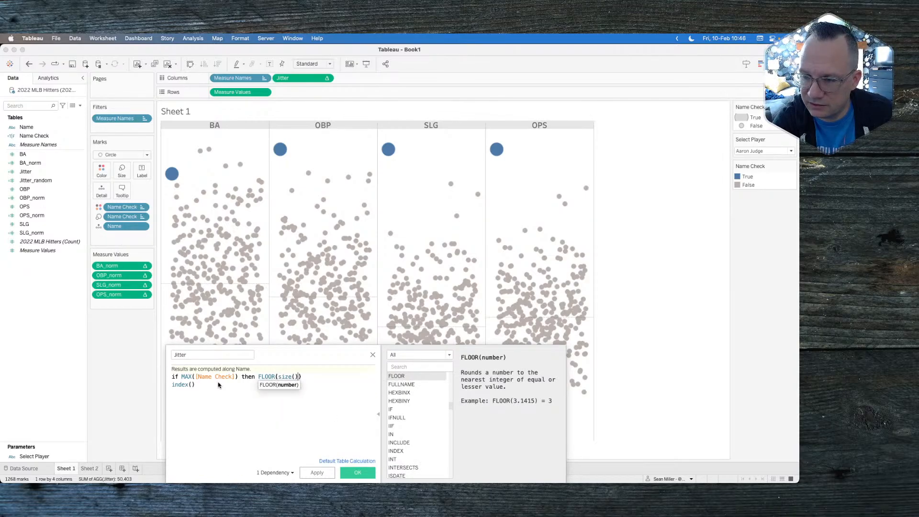
text(2)
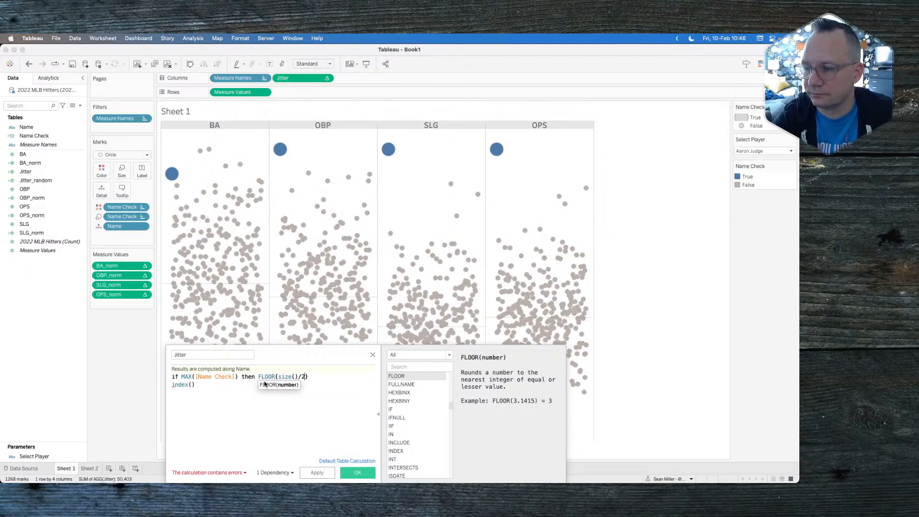
click(315, 376)
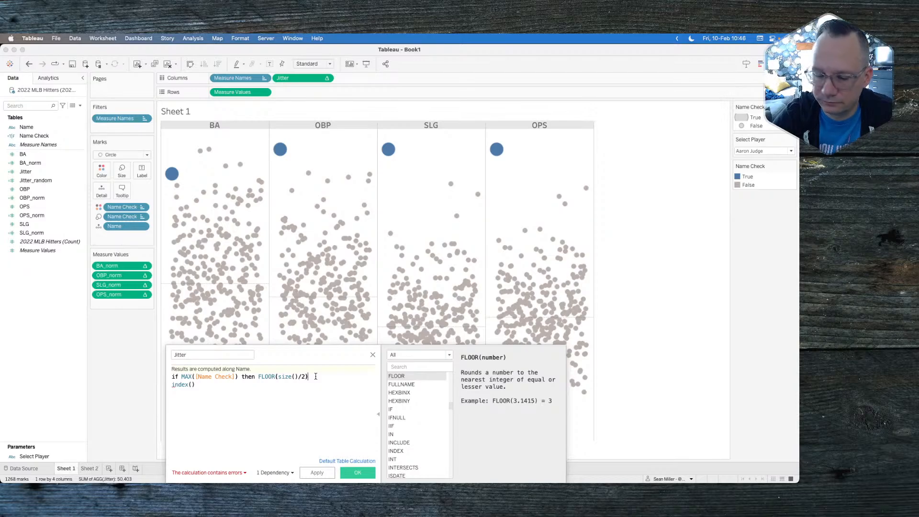
Add else before the index() line and close the if statement with END on a new line
text(else)
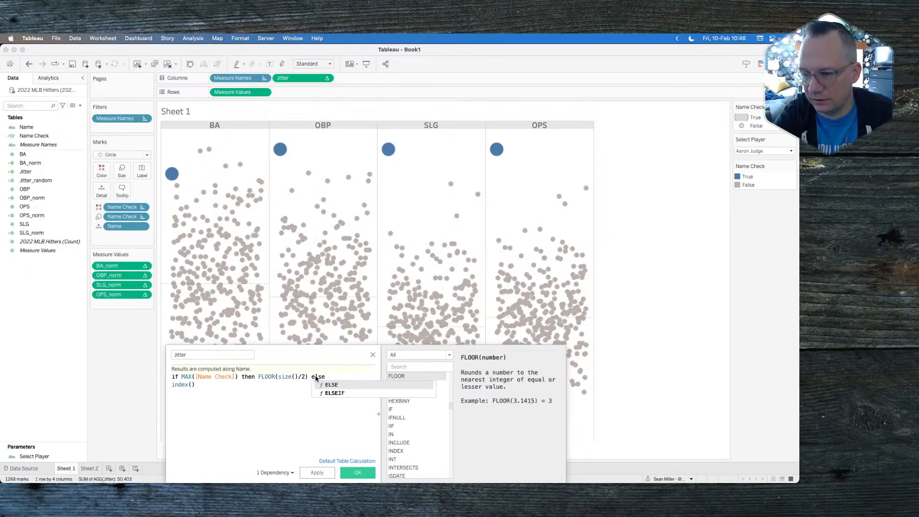
click(213, 384)
key(Return)
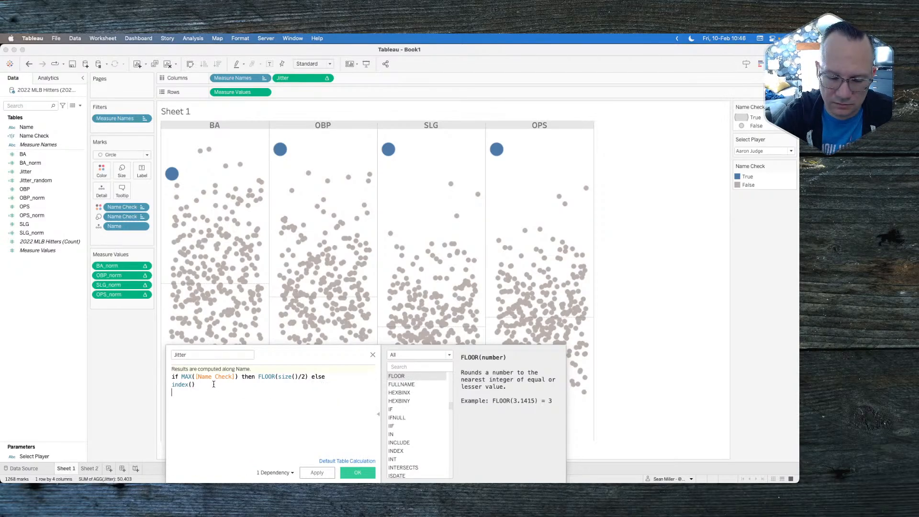
text(END)
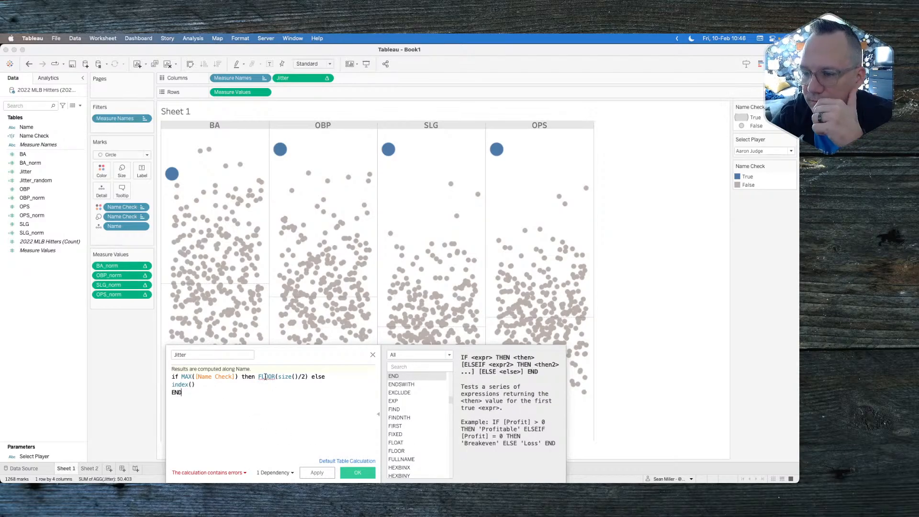
Replace the FLOOR function with round in the Jitter calculation, and apply and save the calculation
mouse_move(265, 377)
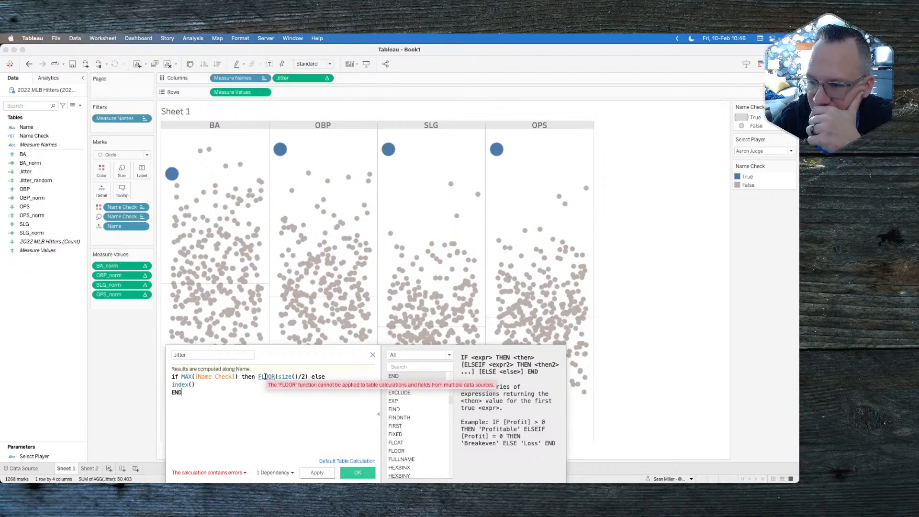
drag(272, 376, 257, 377)
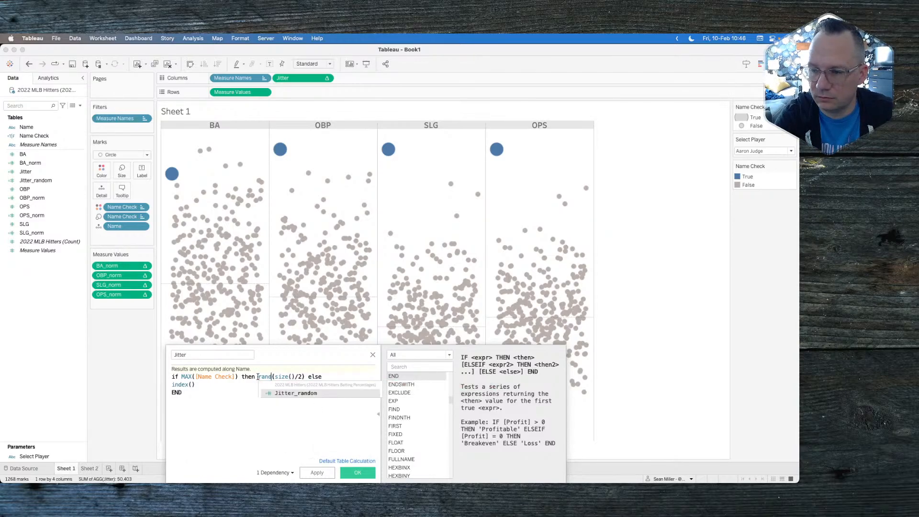
text(round)
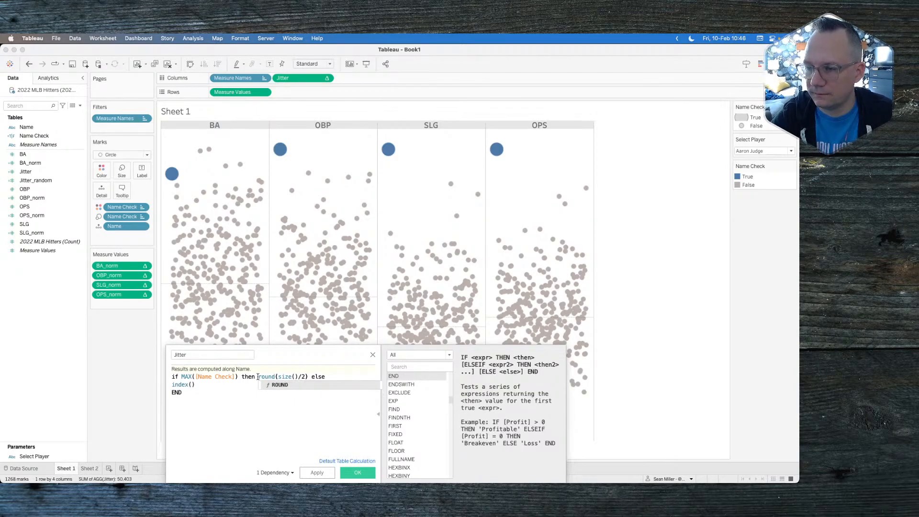
click(257, 426)
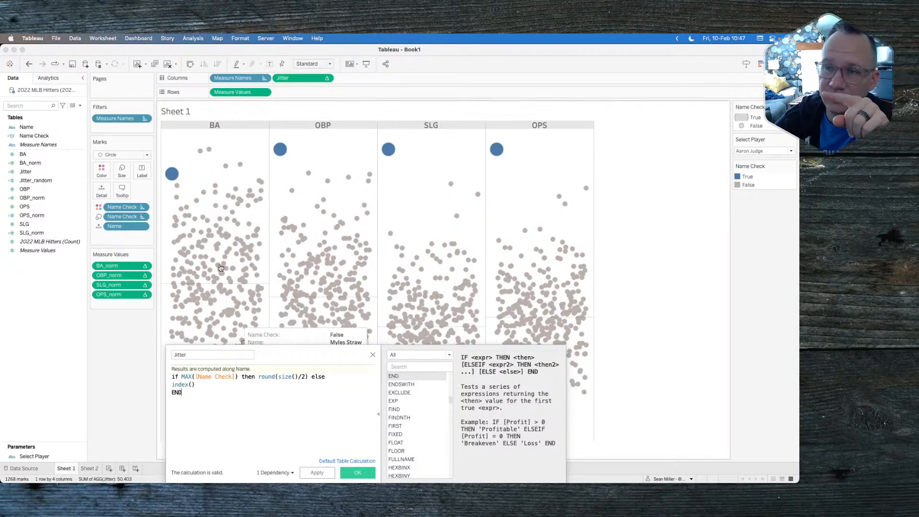
mouse_move(179, 185)
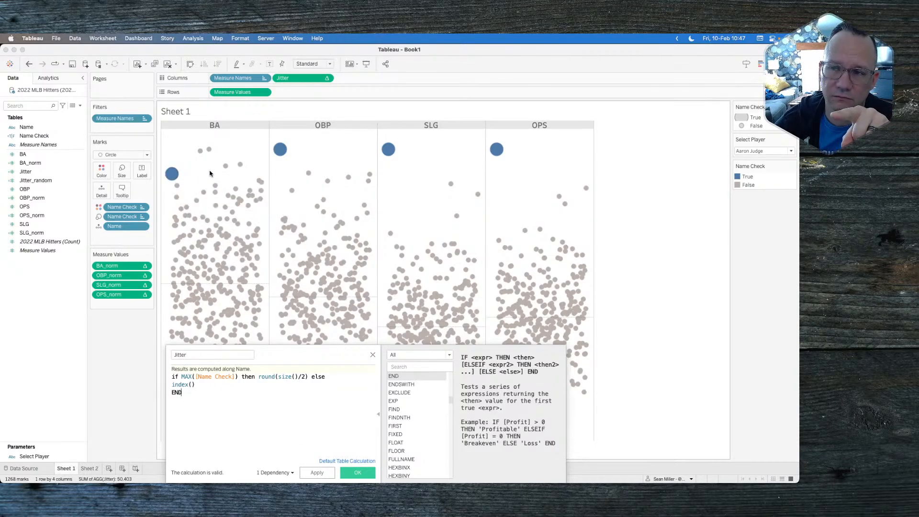
mouse_move(174, 169)
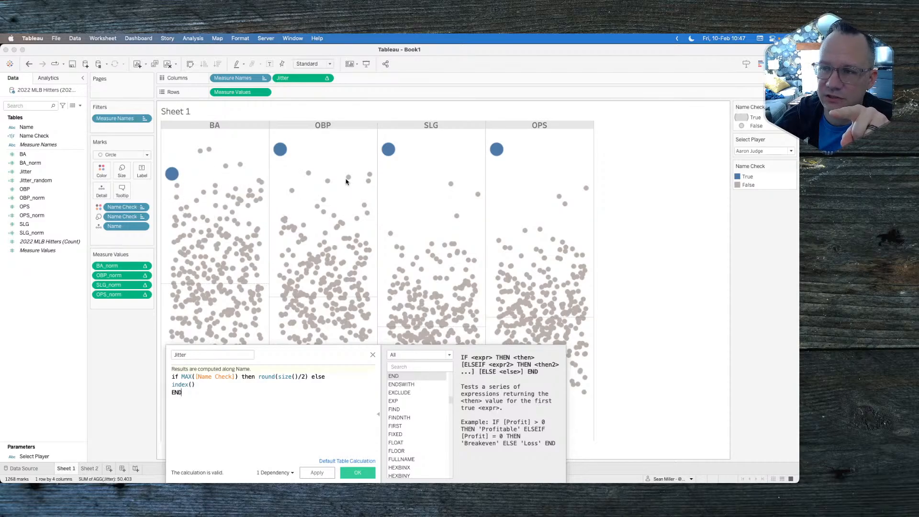
mouse_move(227, 174)
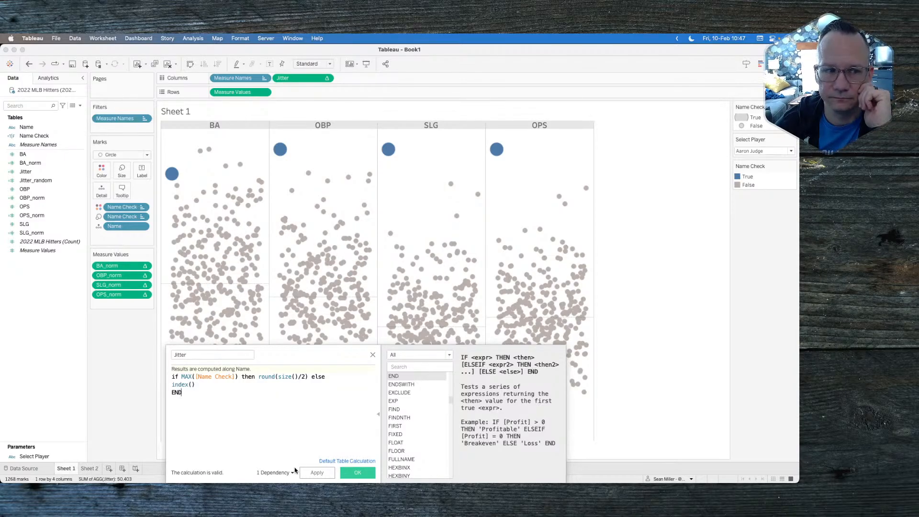
click(309, 473)
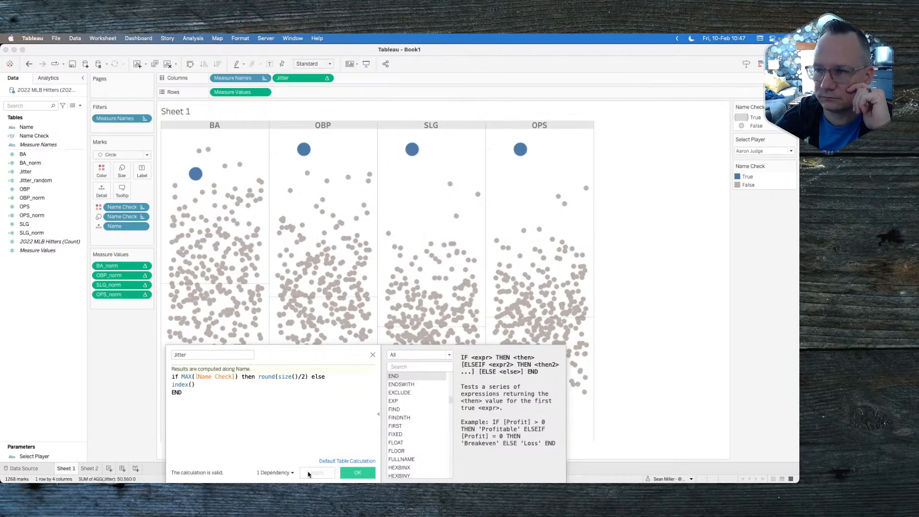
click(353, 471)
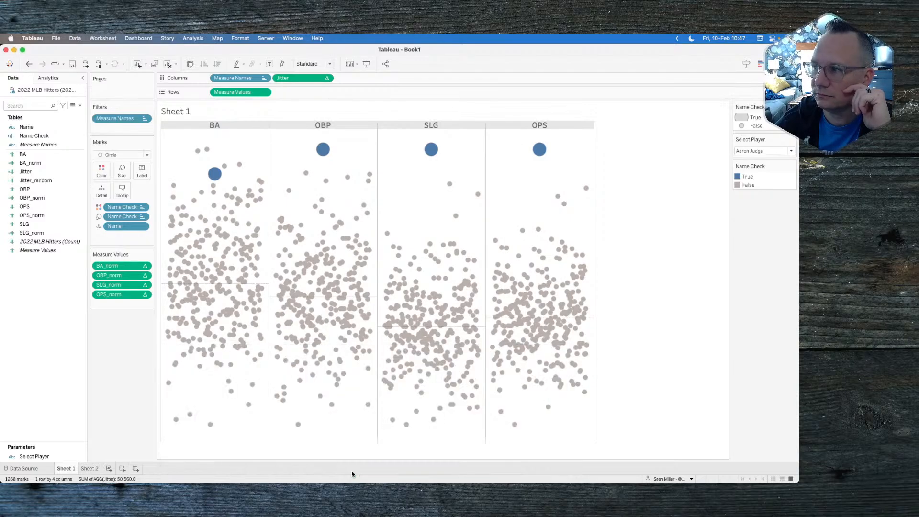
Set the Select Player parameter to Julio Rodriguez
click(751, 151)
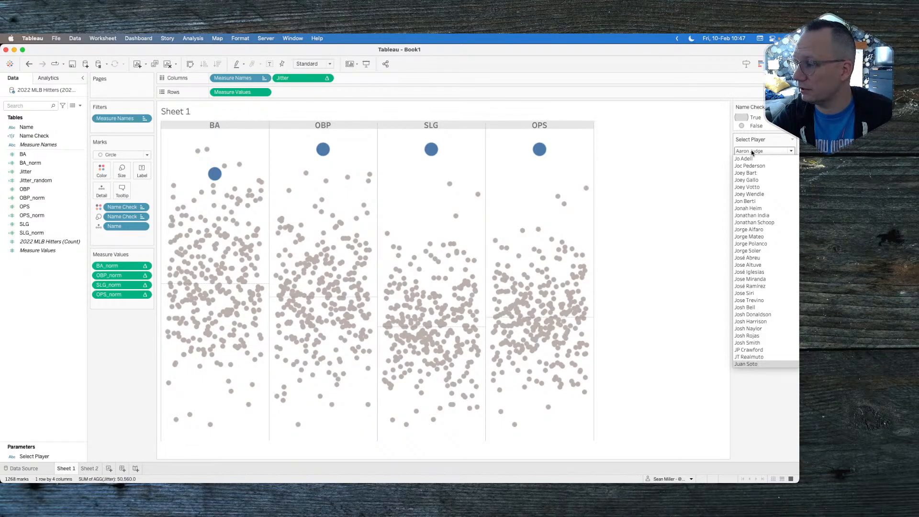
key(Down)
key(Down)
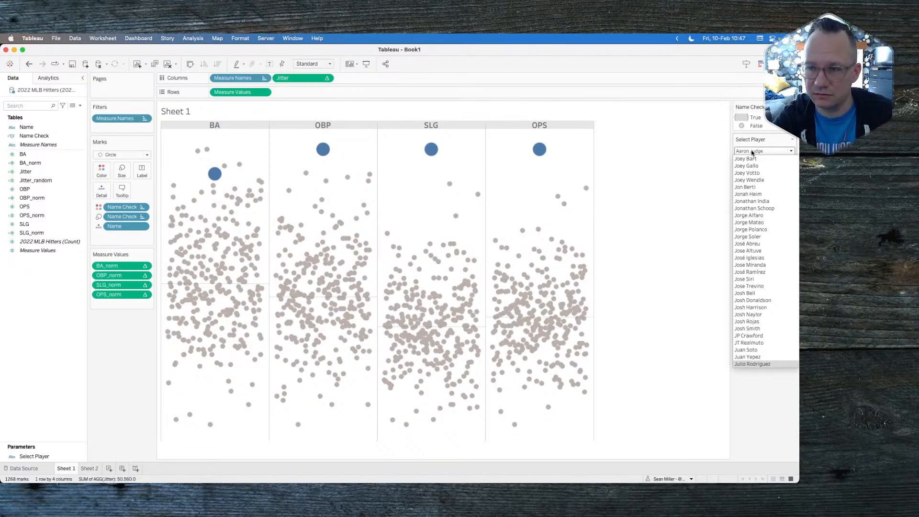
key(Return)
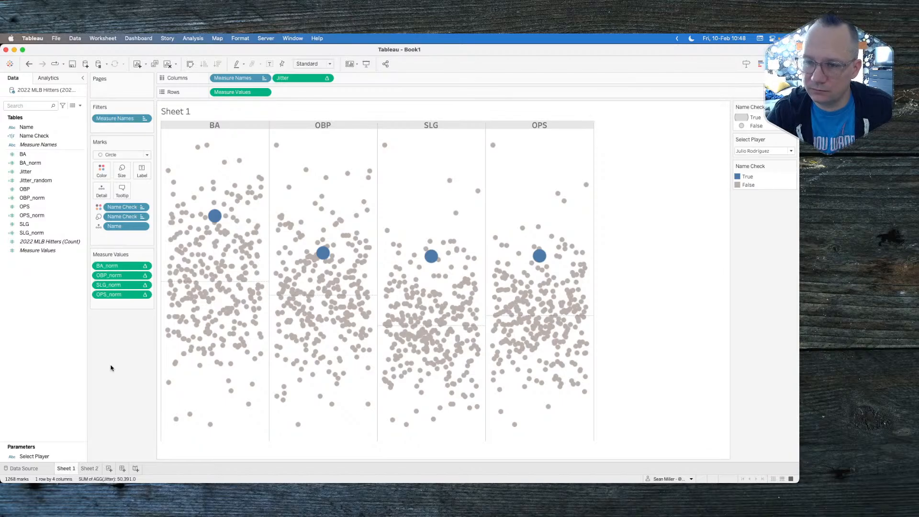
Create a new calculated field and begin its formula with if [Name Check] then
right_click(34, 309)
click(44, 311)
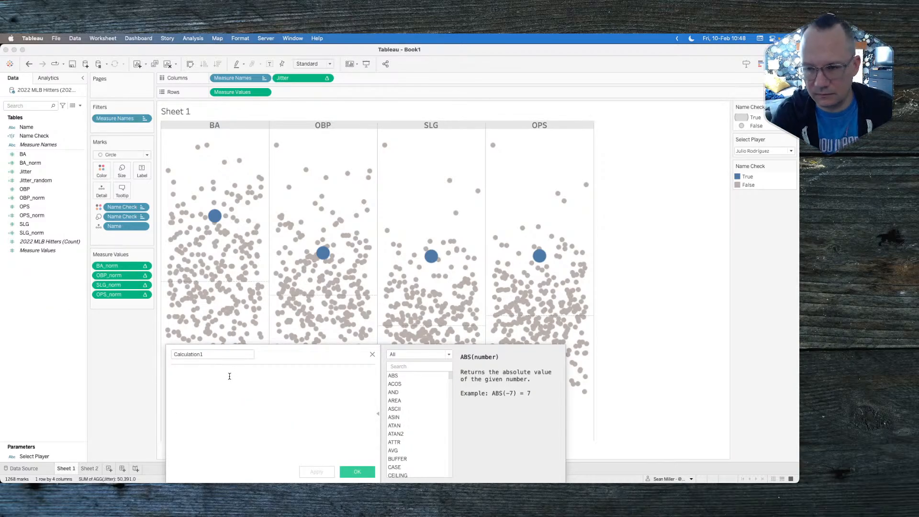
text(if max)
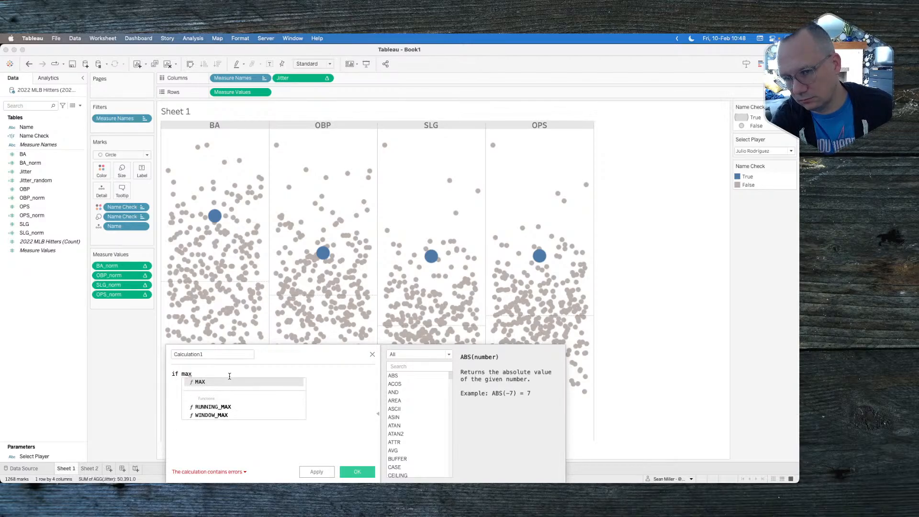
key(BackSpace)
key(BackSpace)
key(BackSpace)
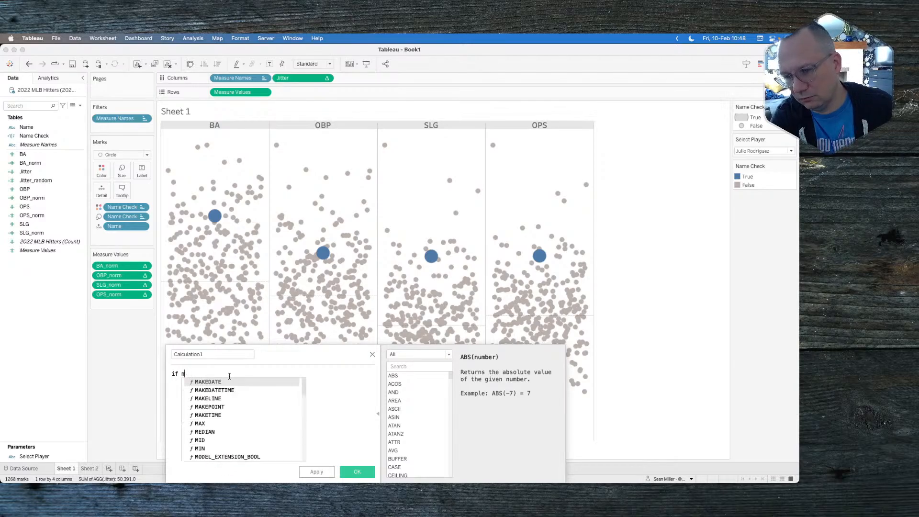
text(nam)
key(Down)
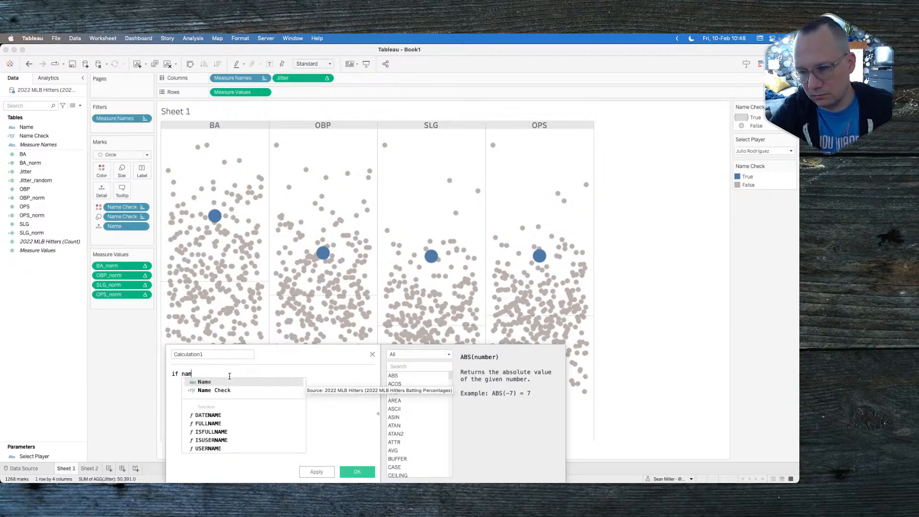
key(Return)
text(then)
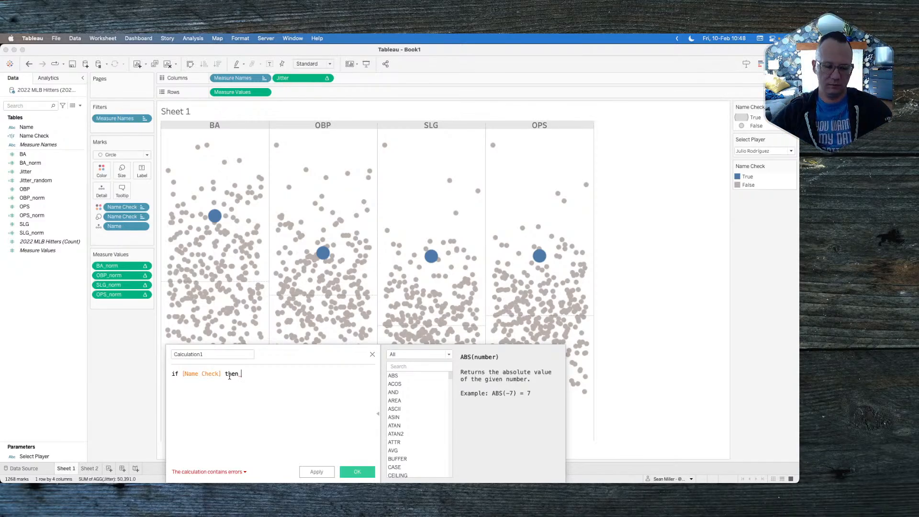
Switch to Chrome to examine the selected player's labels in the published Week 6 jitterplot, and return to Tableau
drag(247, 373, 166, 369)
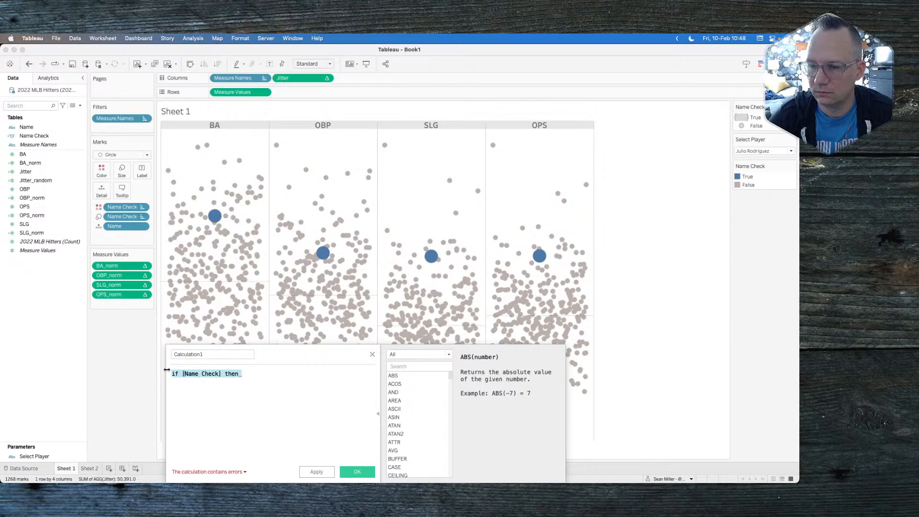
click(249, 374)
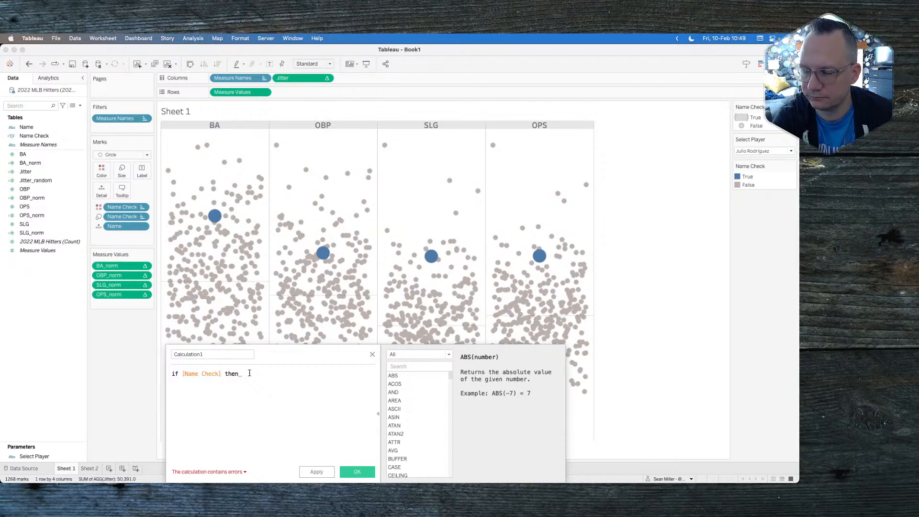
key(super+Tab)
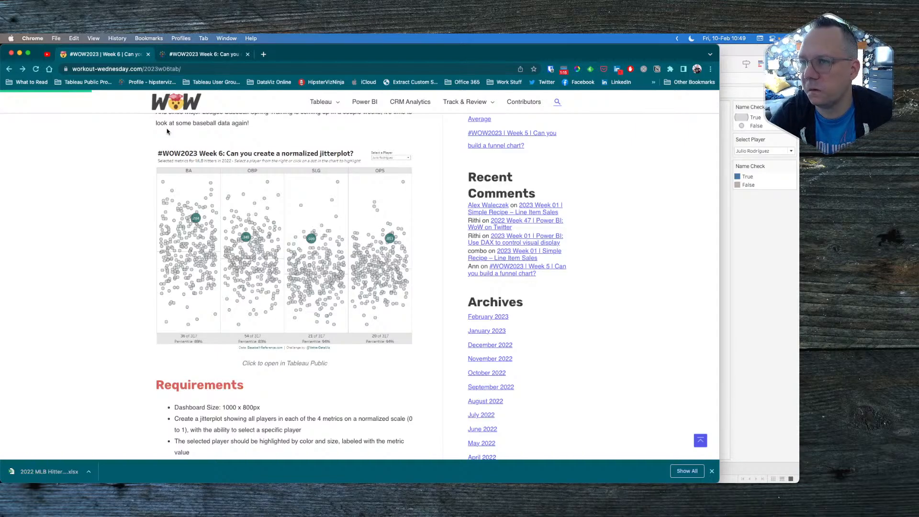
click(200, 59)
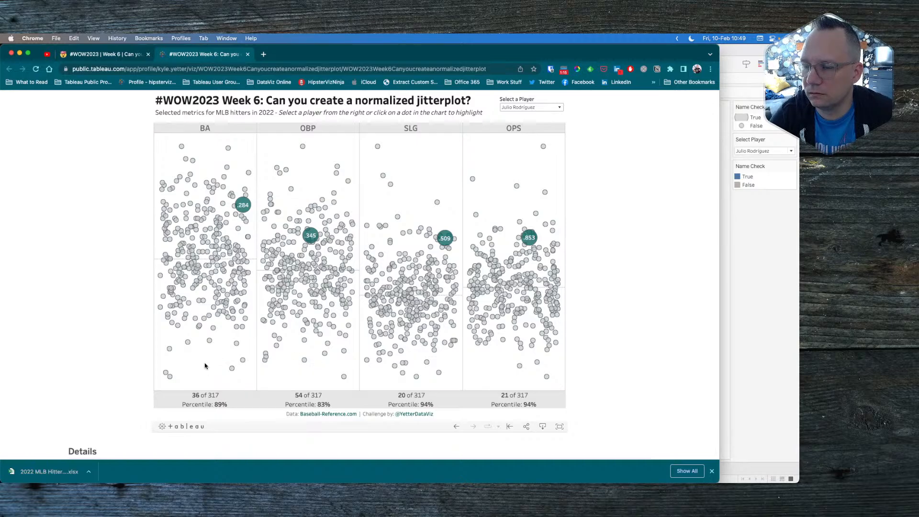
key(super+Tab)
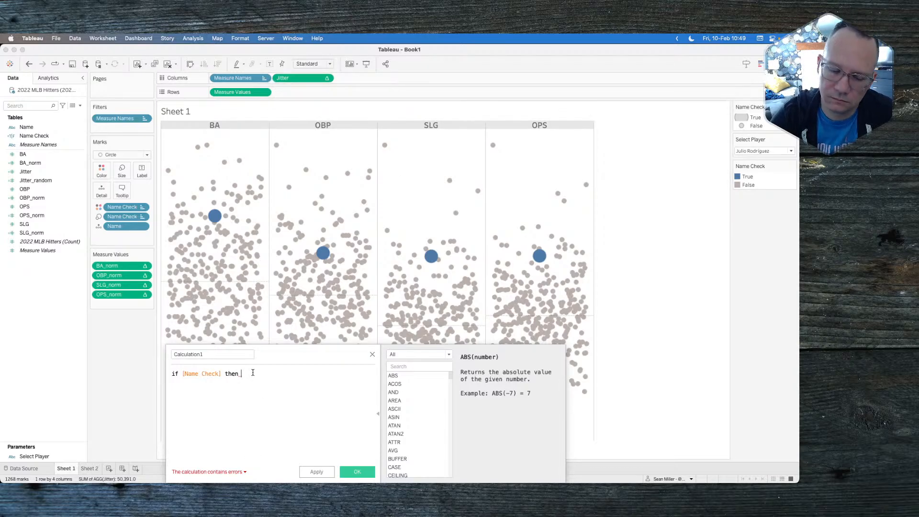
Complete the formula as if [Name Check] then [BA] END, save it and add the field to the mark labels
text(mea)
key(BackSpace)
key(BackSpace)
key(BackSpace)
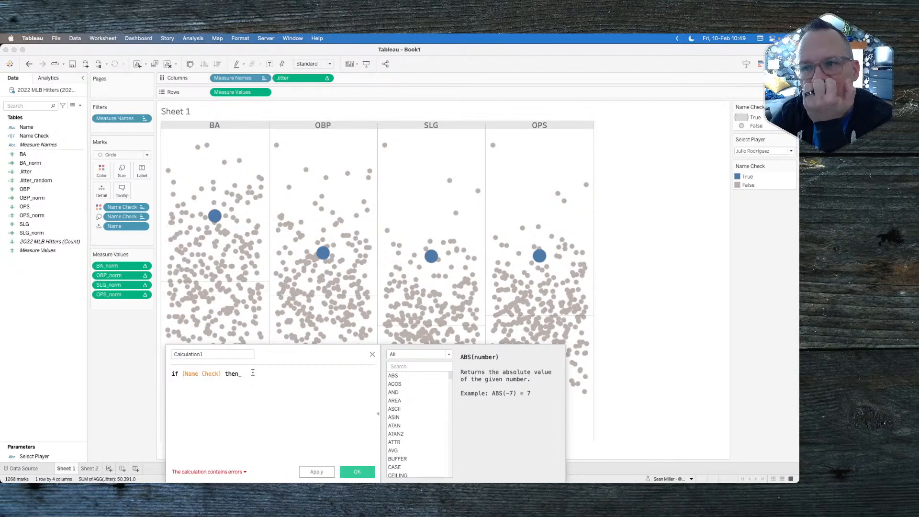
text(ba)
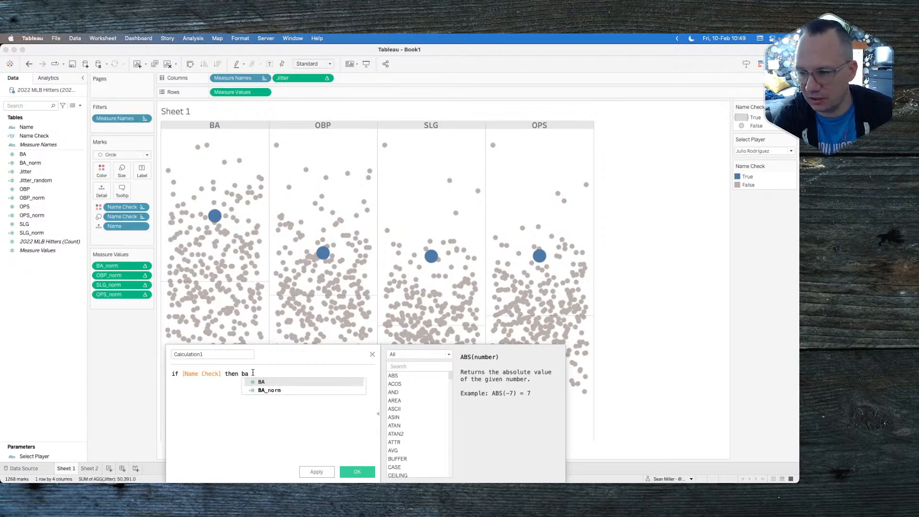
key(Return)
text(end)
key(Return)
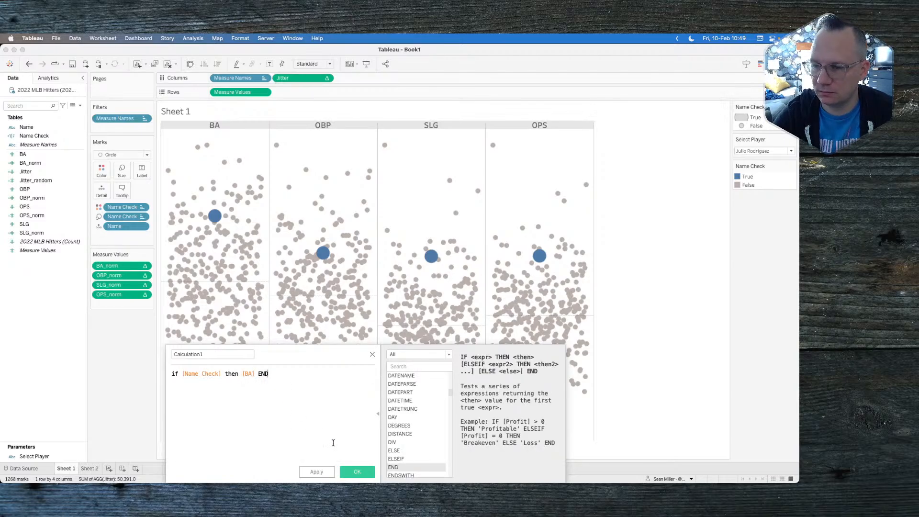
click(357, 471)
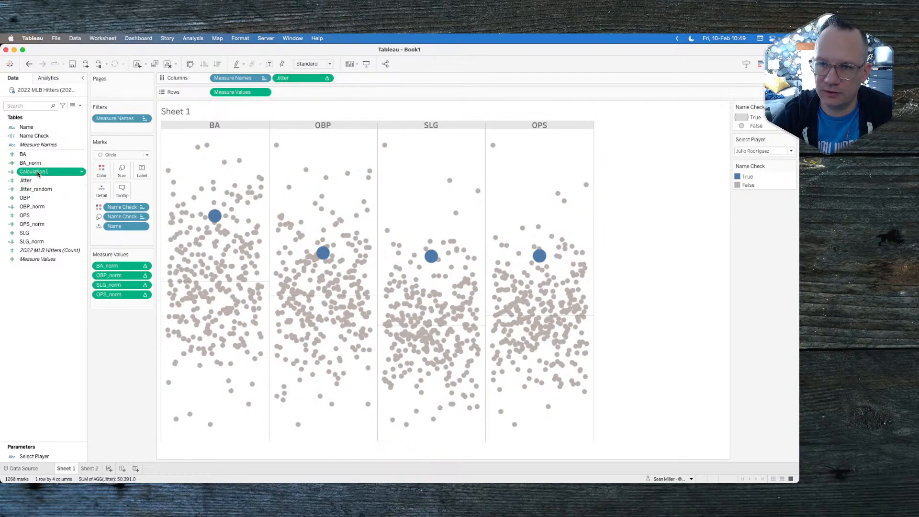
drag(39, 174, 142, 171)
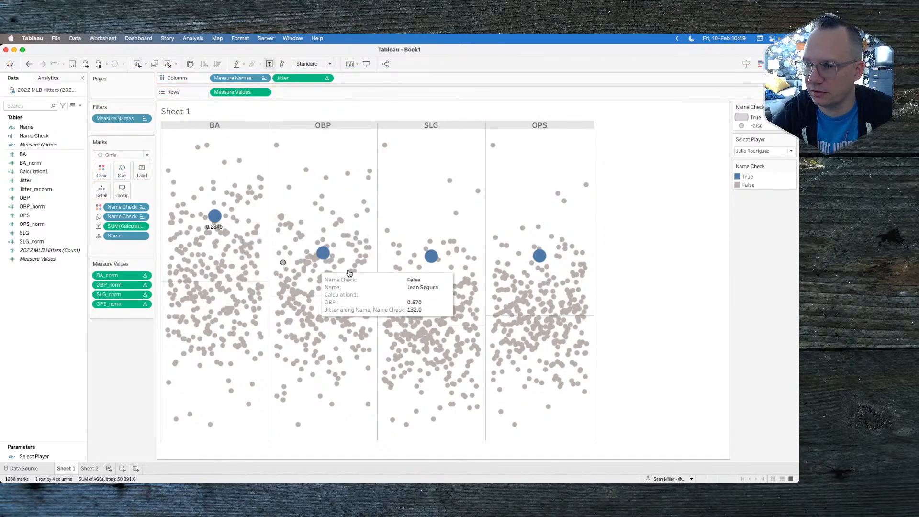
Create a second calculated field and begin its formula with if [Name Check]
right_click(46, 304)
click(61, 309)
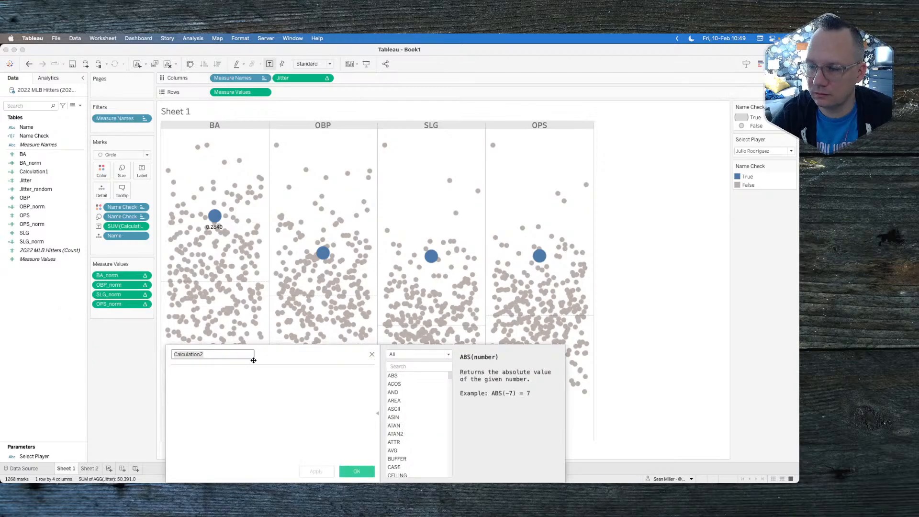
click(233, 388)
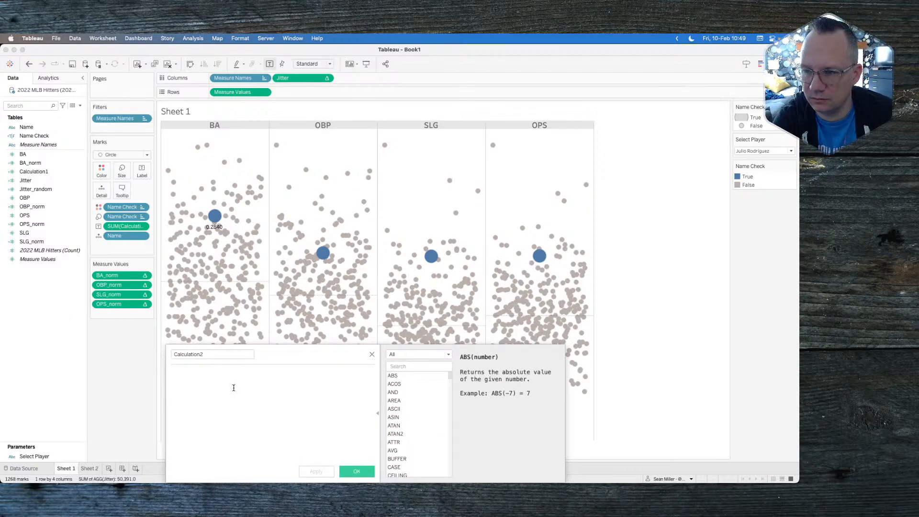
text(if )
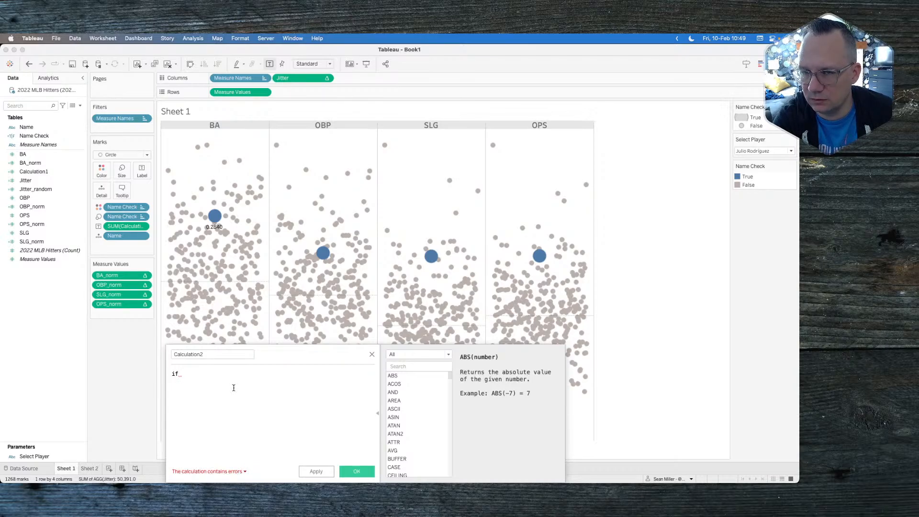
text(ch)
key(BackSpace)
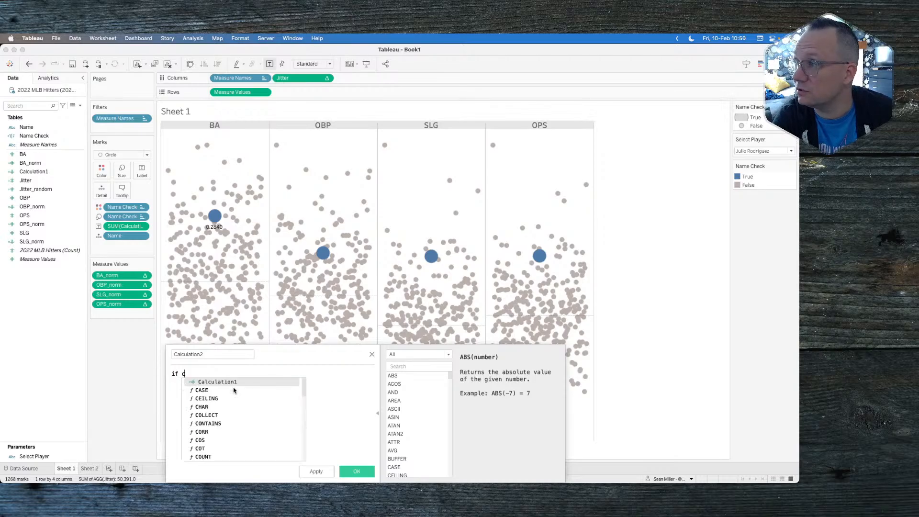
text(e)
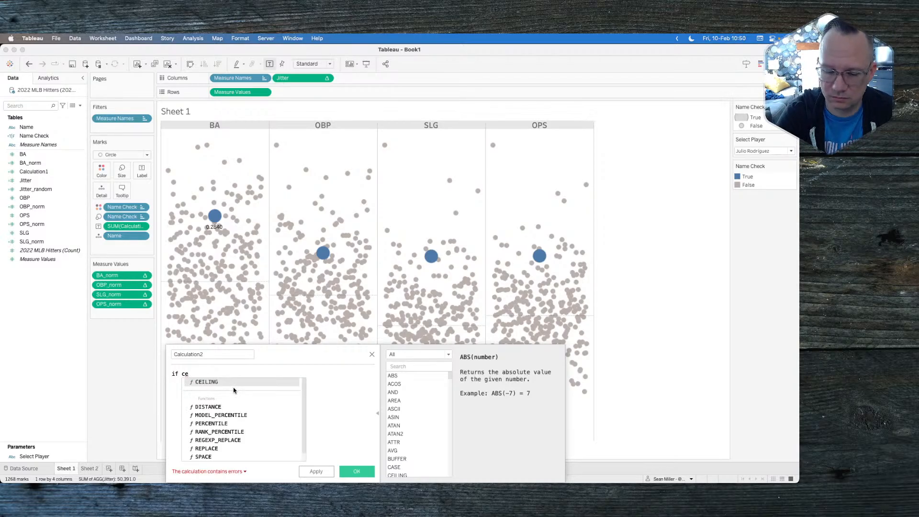
key(BackSpace)
text(h)
key(Down)
key(Down)
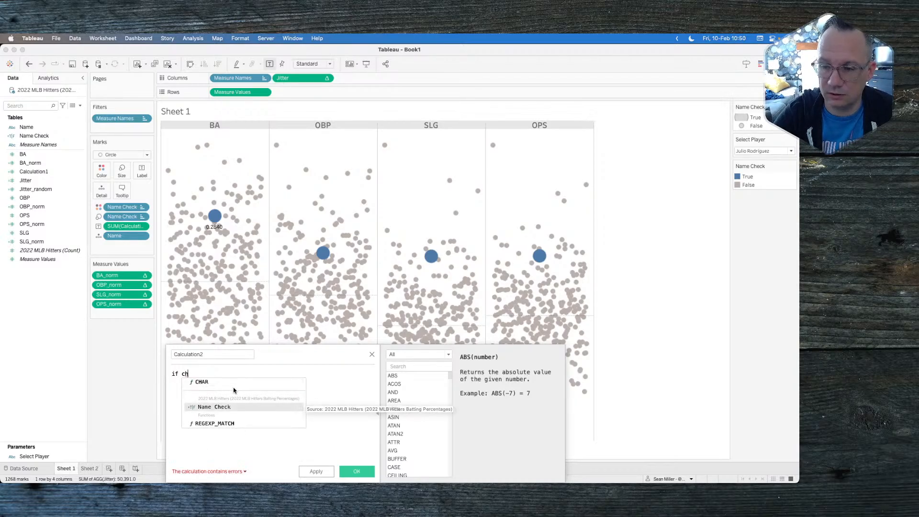
key(Up)
key(Return)
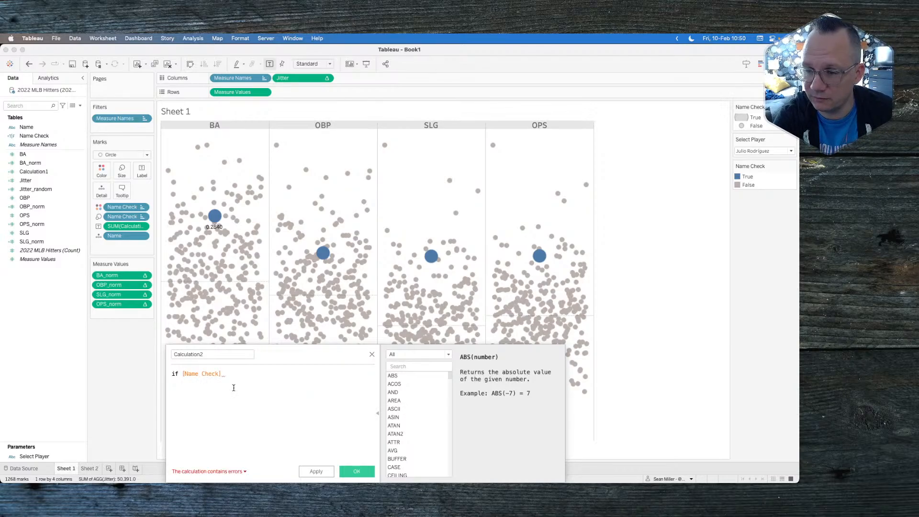
Complete the second formula with then [OBP] end, save it and add the field to the mark labels
text(th)
text(en)
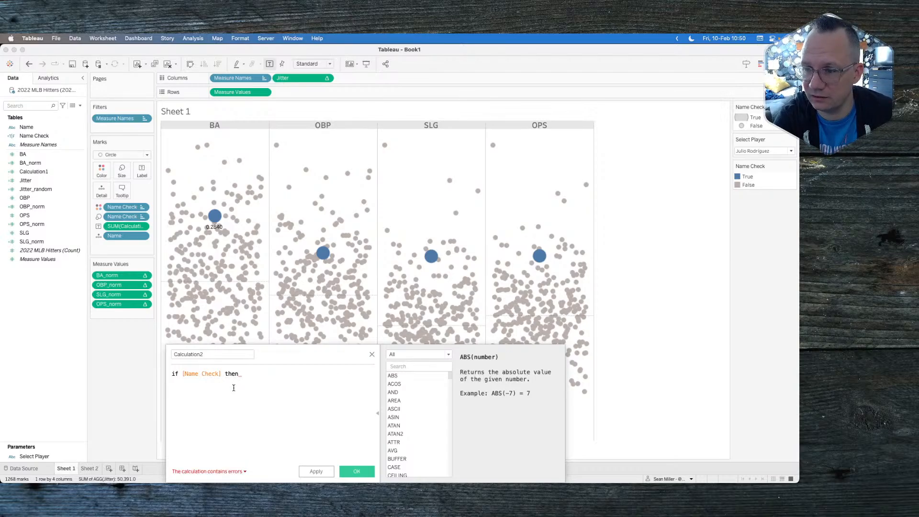
text( op)
key(BackSpace)
text(b)
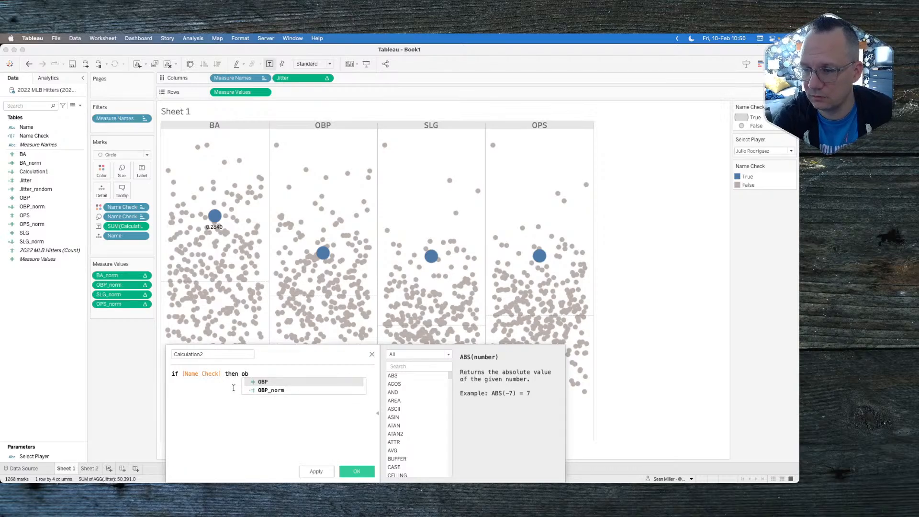
key(Return)
text(end)
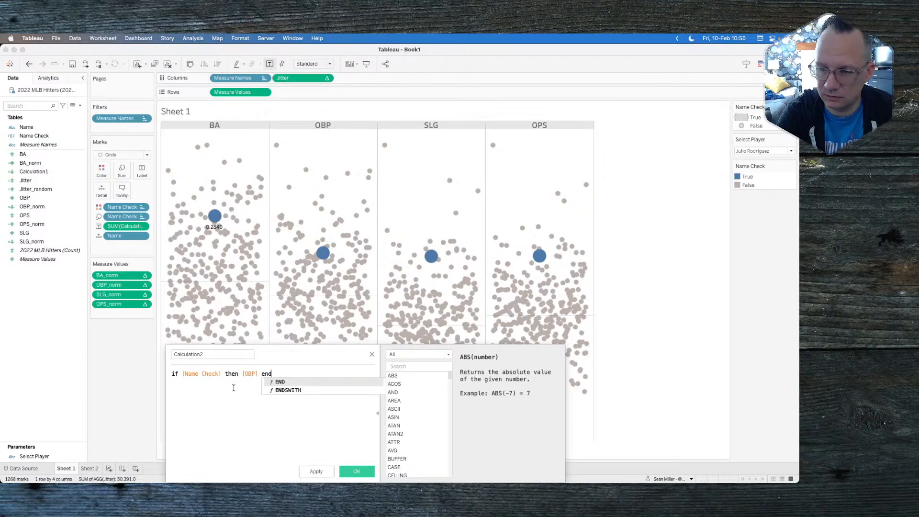
click(358, 472)
drag(34, 181, 142, 177)
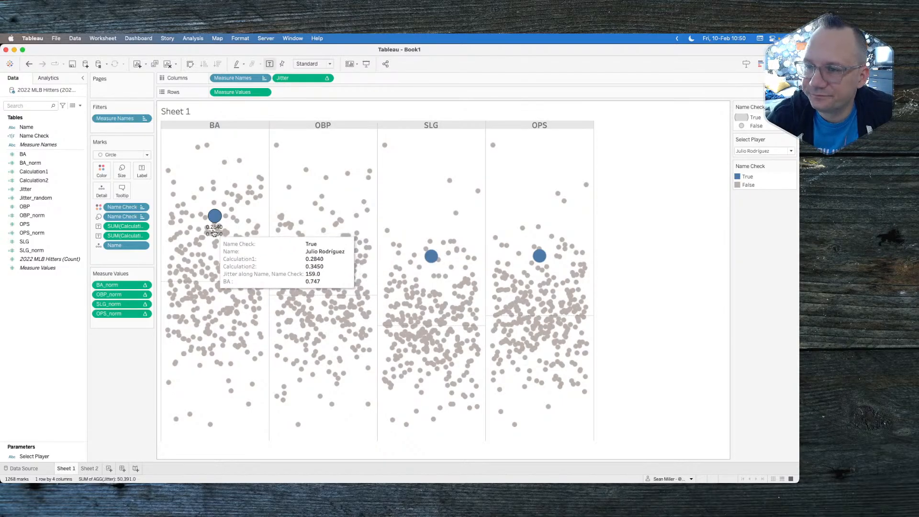
Remove both the OBP and BA calculation fields from the mark labels
drag(125, 235, 122, 287)
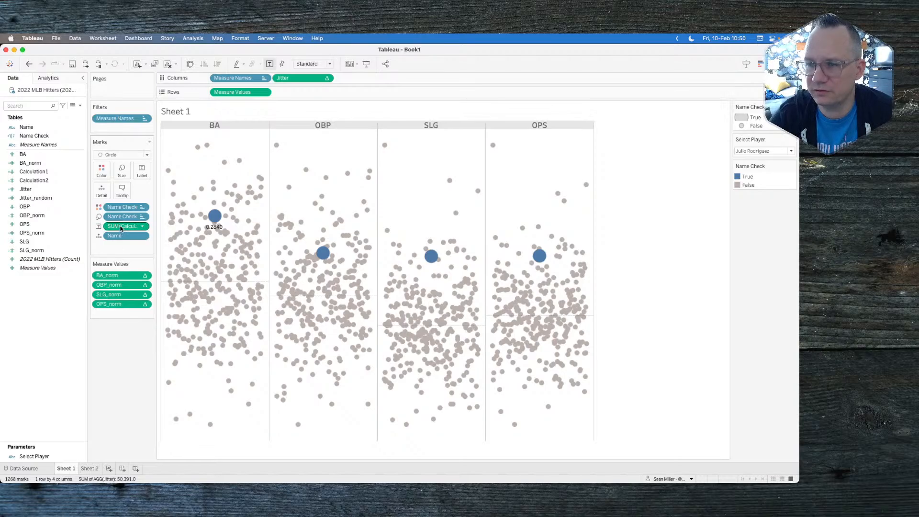
drag(121, 228, 118, 360)
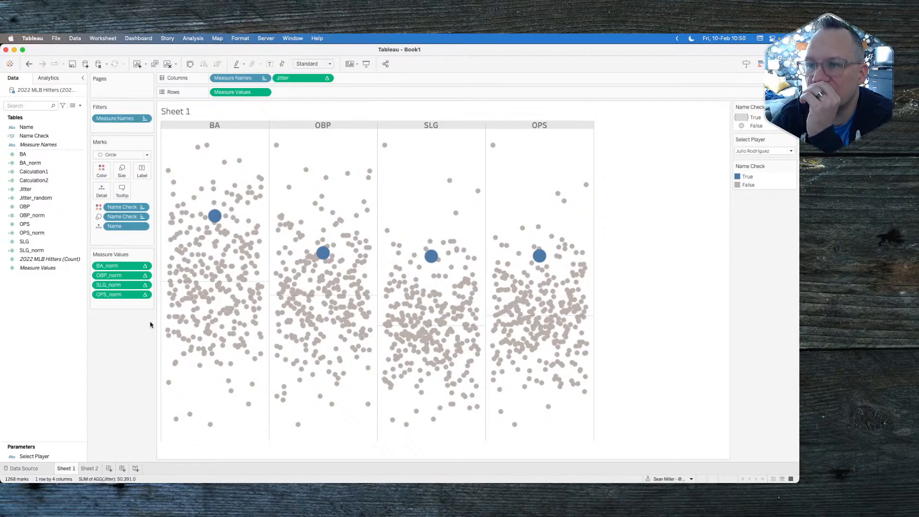
mouse_move(212, 221)
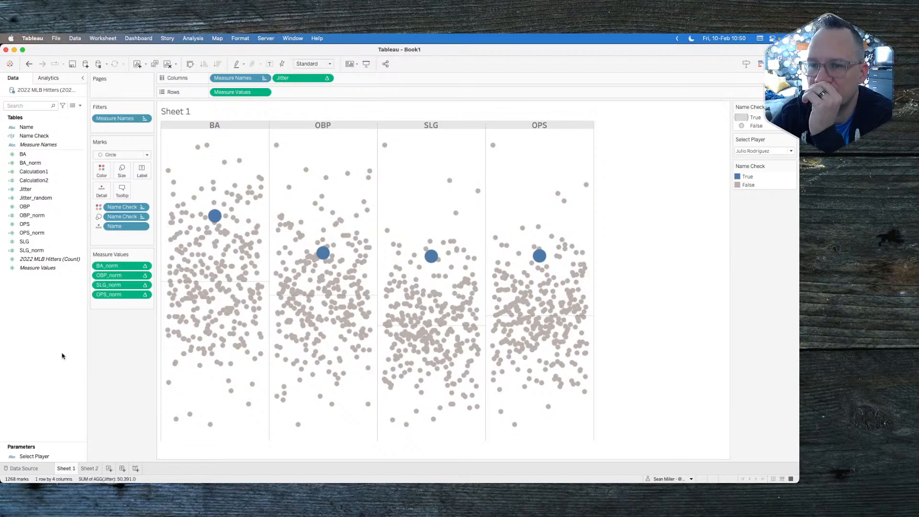
mouse_move(234, 235)
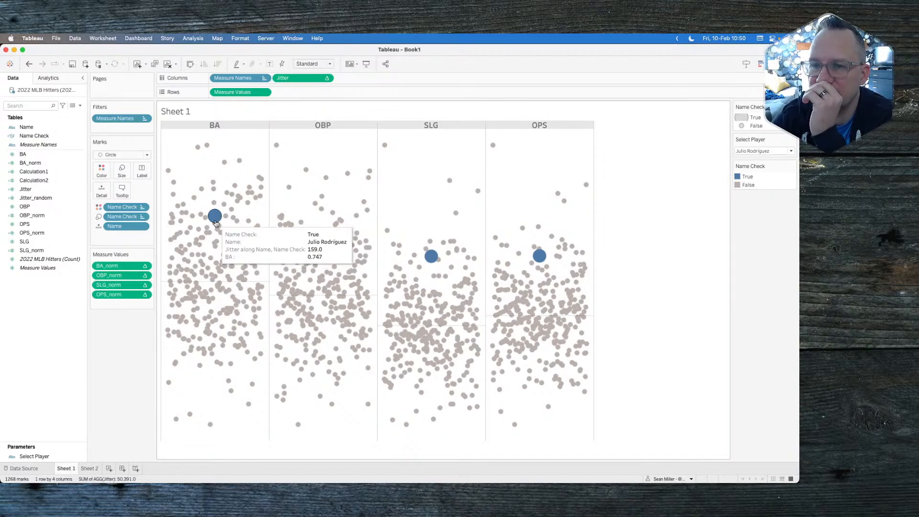
right_click(41, 309)
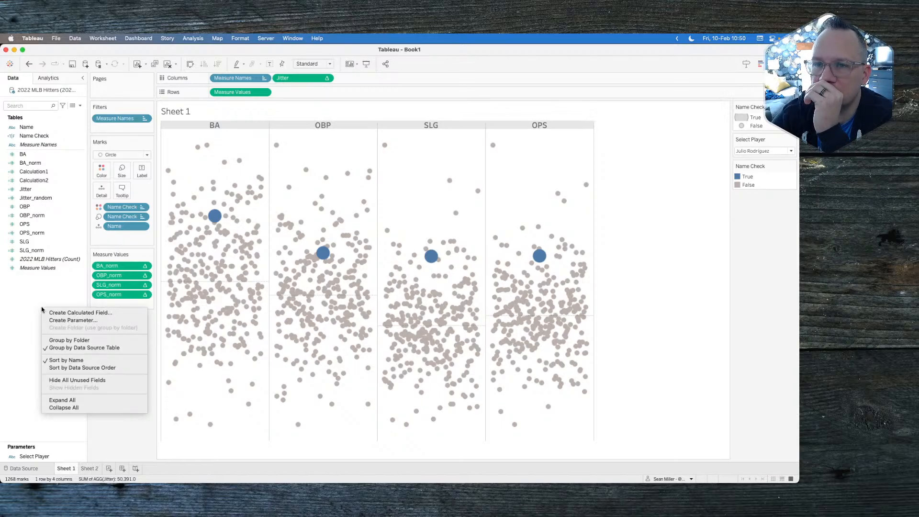
key(Escape)
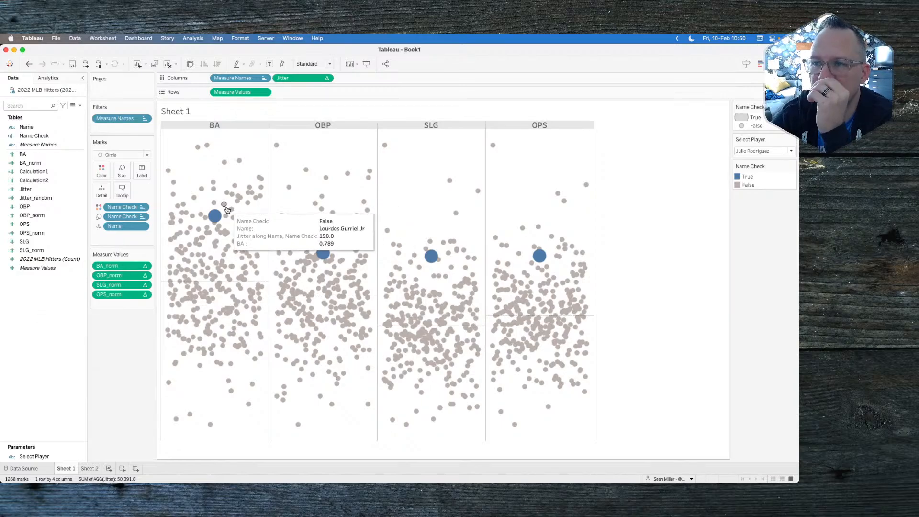
right_click(56, 329)
click(66, 335)
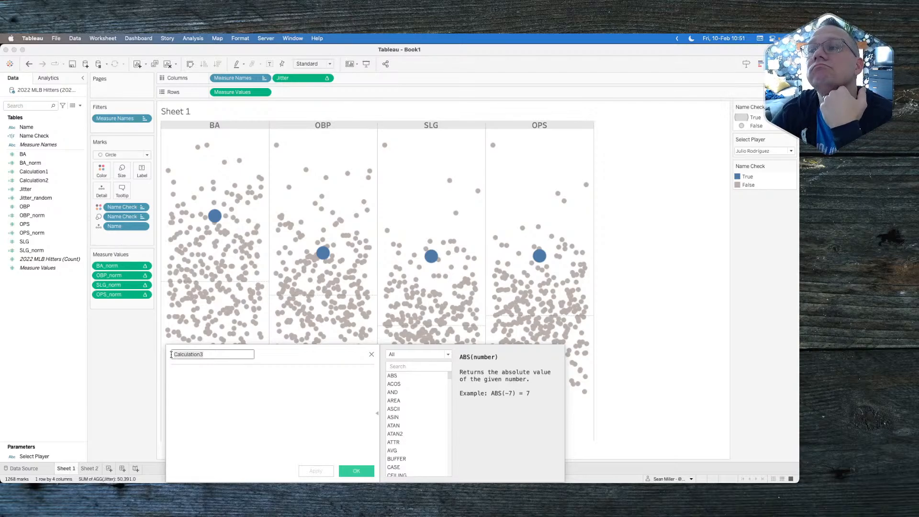
click(372, 354)
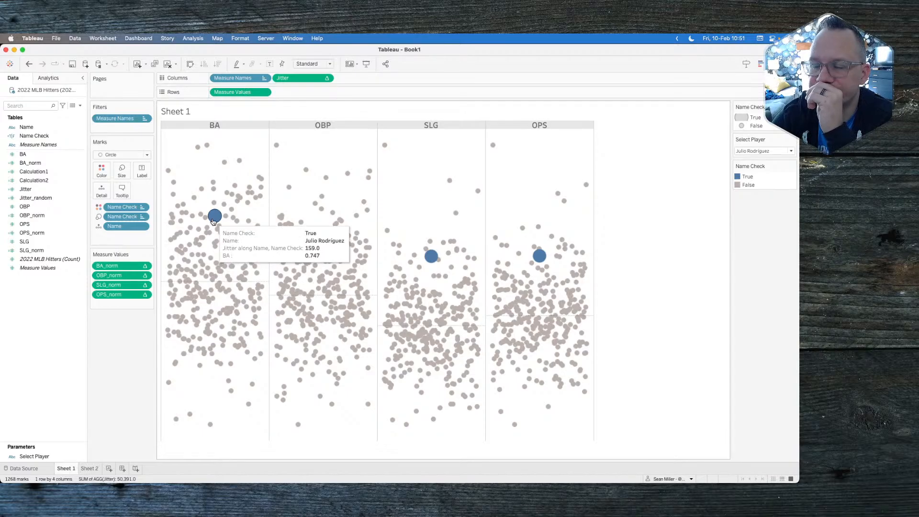
Create a new calculated field and begin its formula with if [Name Check] then
right_click(38, 303)
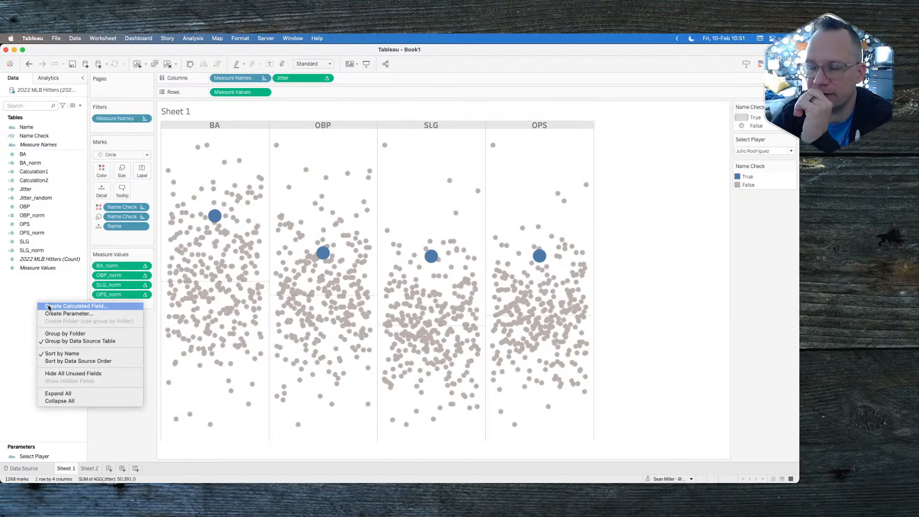
click(48, 307)
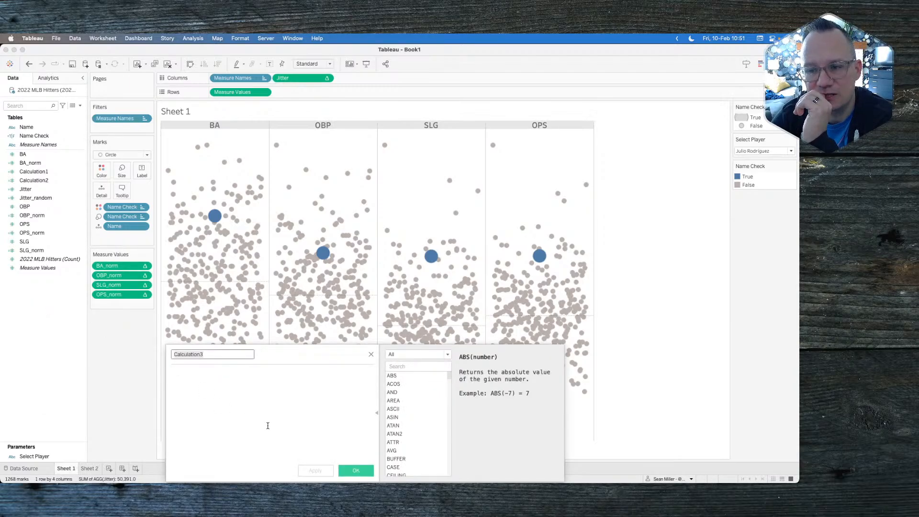
click(213, 373)
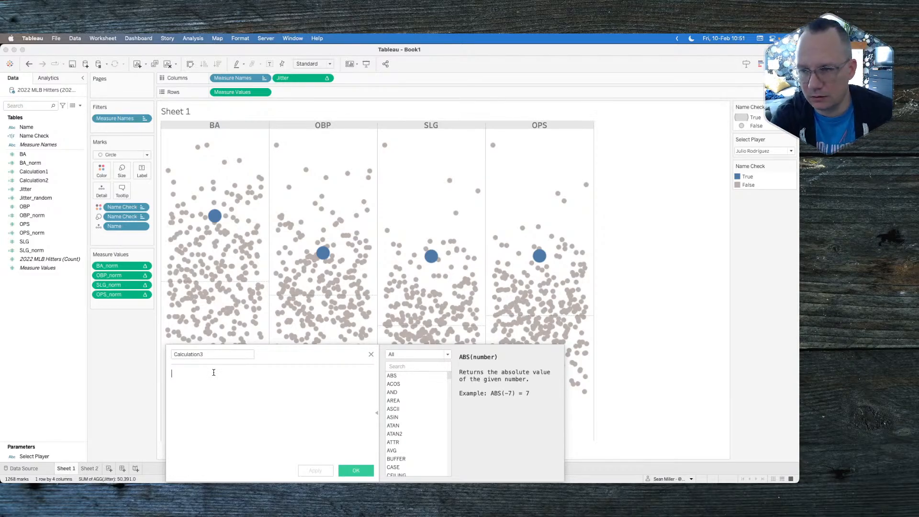
text(if ch)
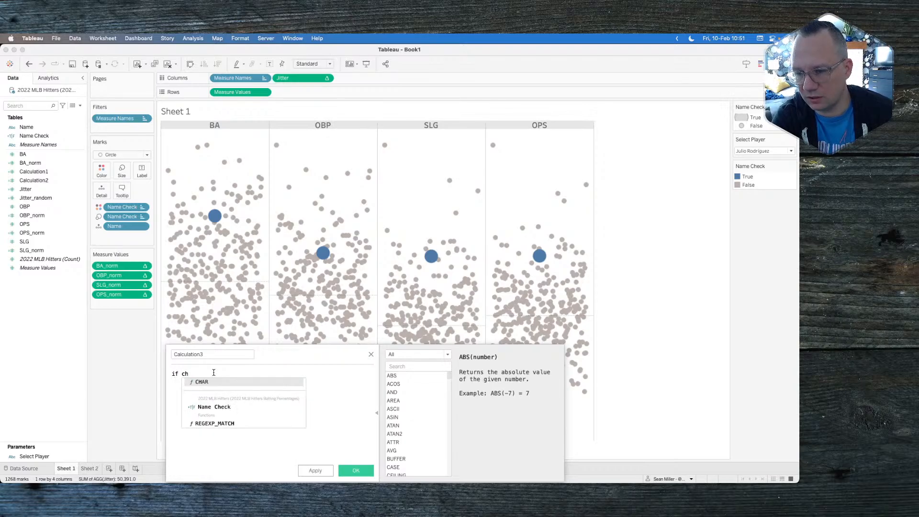
key(Down)
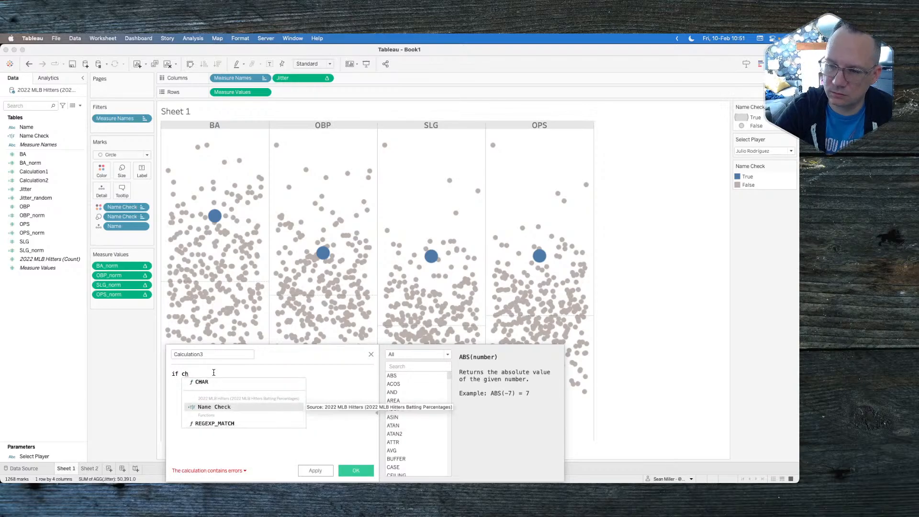
key(Return)
text(then s)
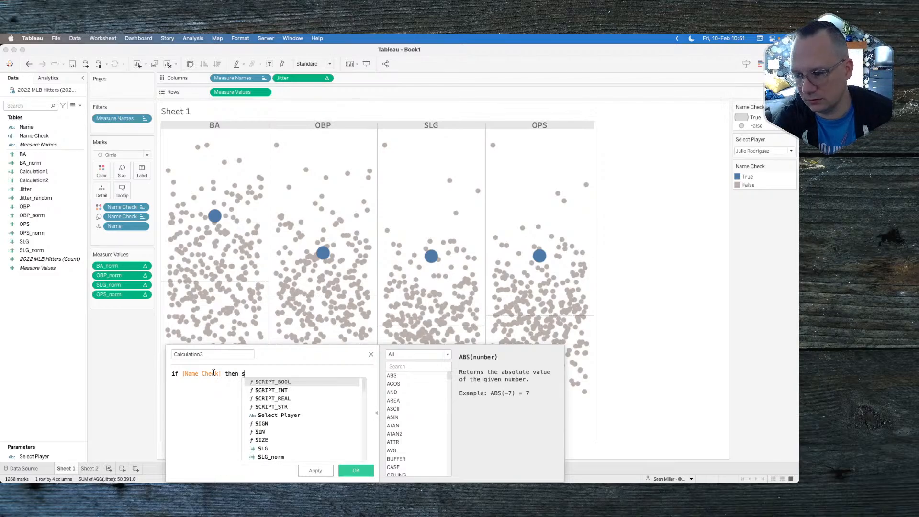
key(BackSpace)
text(floo)
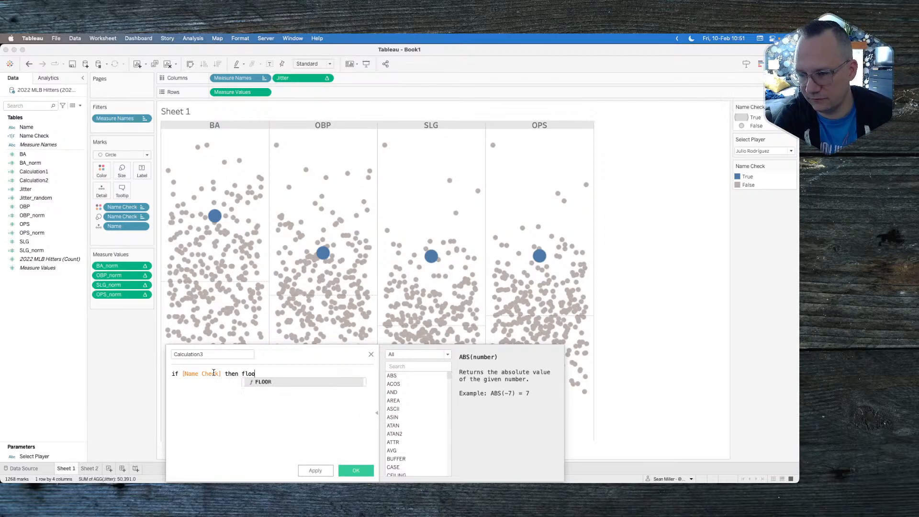
text(r)
key(BackSpace)
key(BackSpace)
key(BackSpace)
key(BackSpace)
key(BackSpace)
Complete the calculated field's formula with ROUND(size()/2) END
text(round)
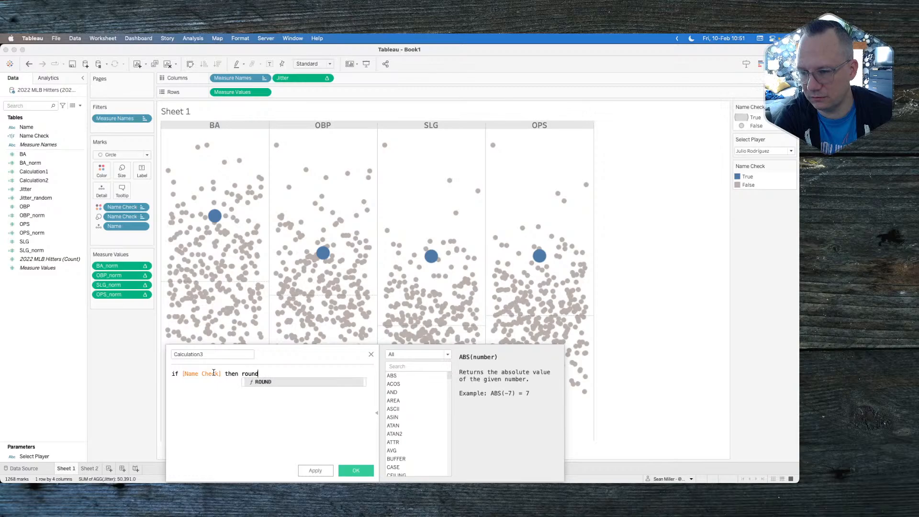
key(Return)
text(size/2)
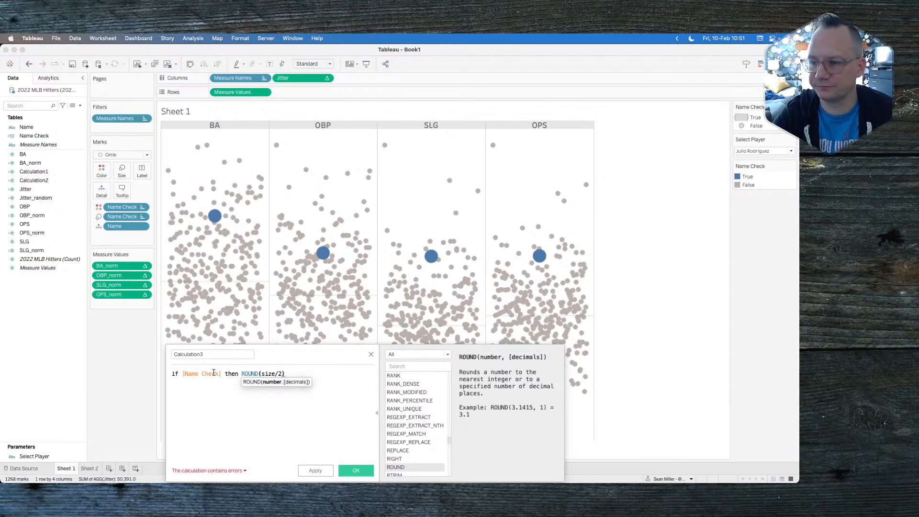
key(BackSpace)
key(BackSpace)
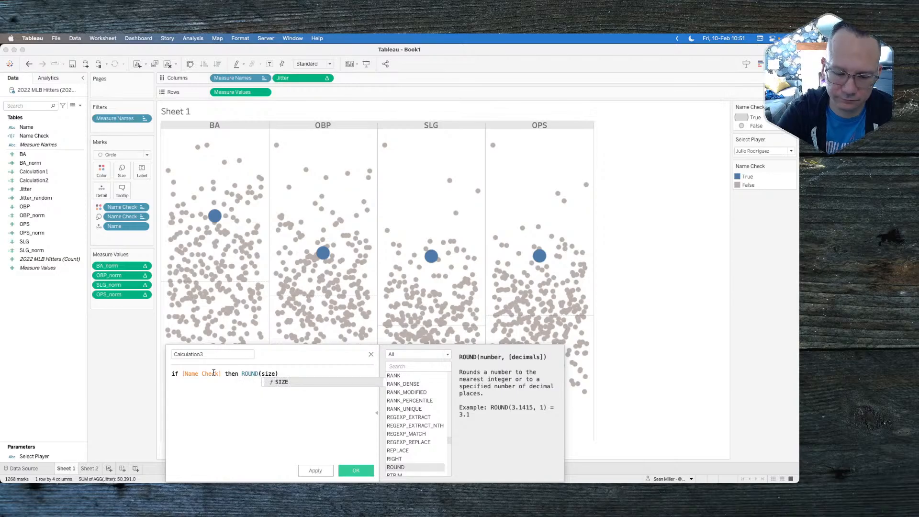
text(()/2)
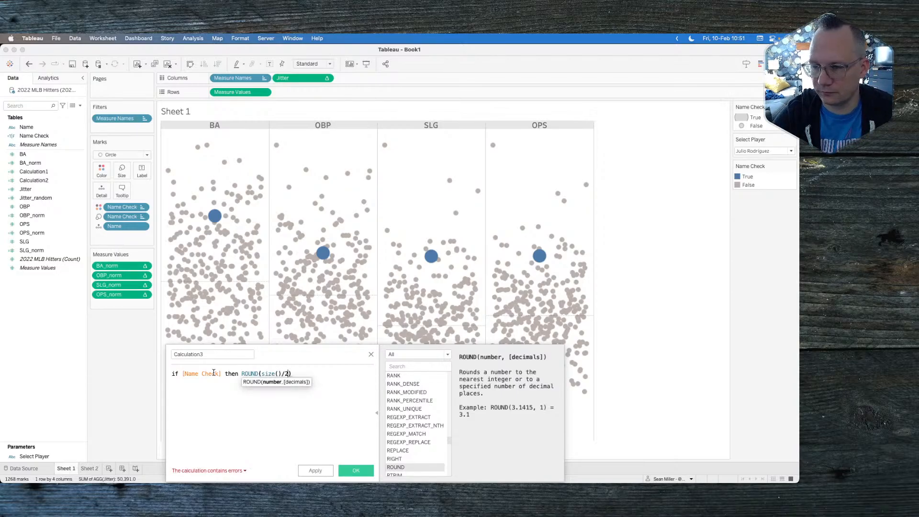
click(303, 374)
text(END)
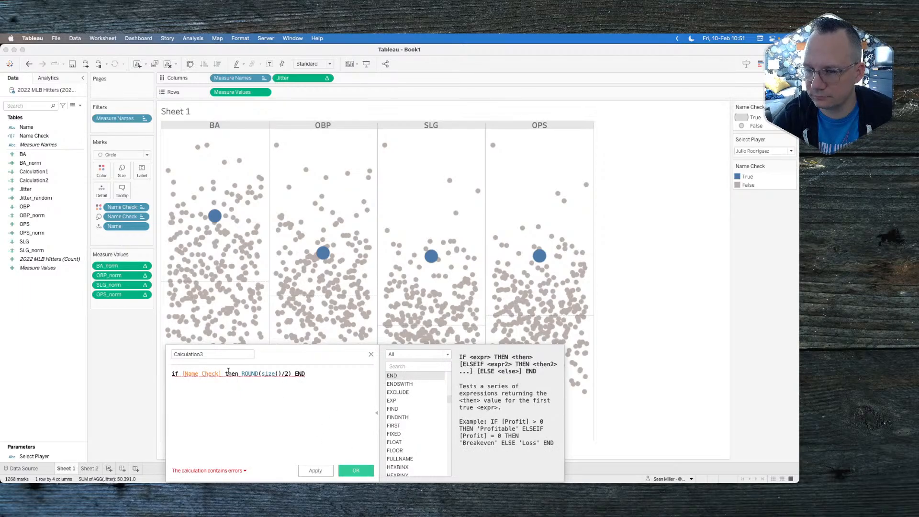
Wrap the [Name Check] condition in max() so the formula reads if max([Name Check]) then ROUND(size()/2) END
click(182, 373)
text(max())
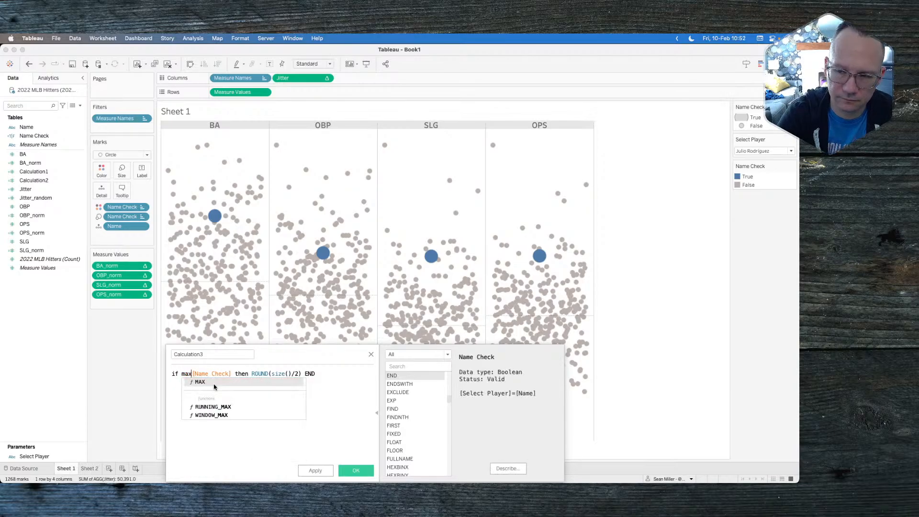
key(Delete)
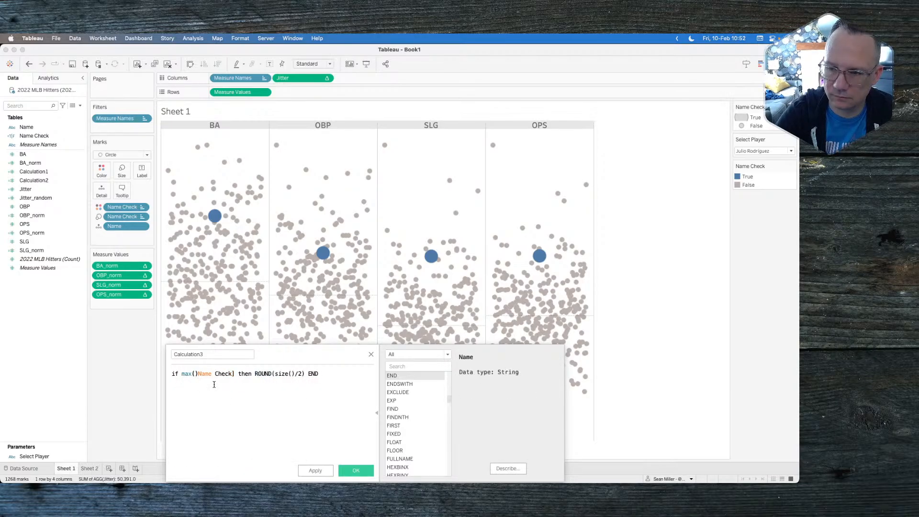
key(super+z)
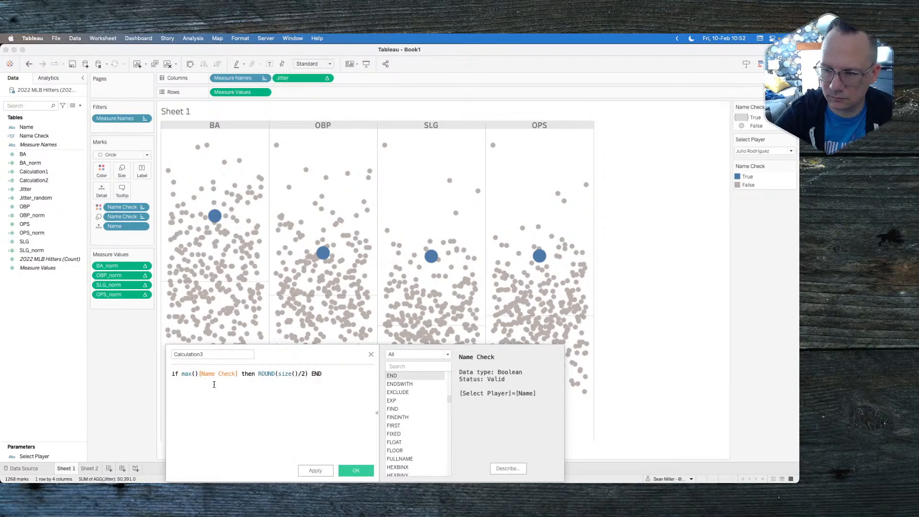
key(BackSpace)
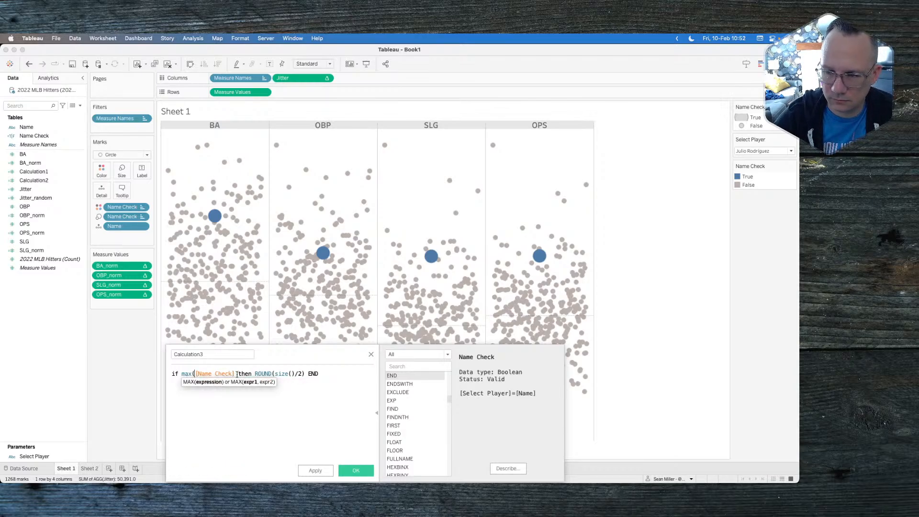
click(236, 373)
text())
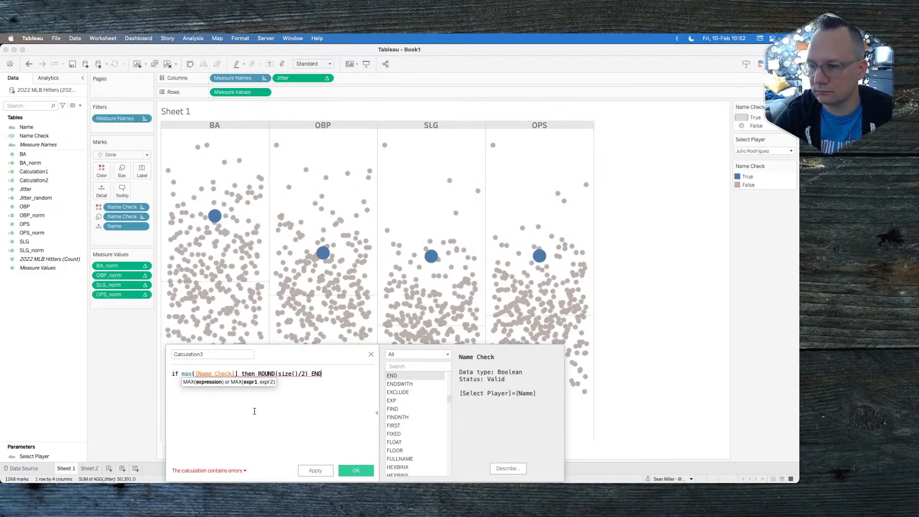
click(237, 373)
text())
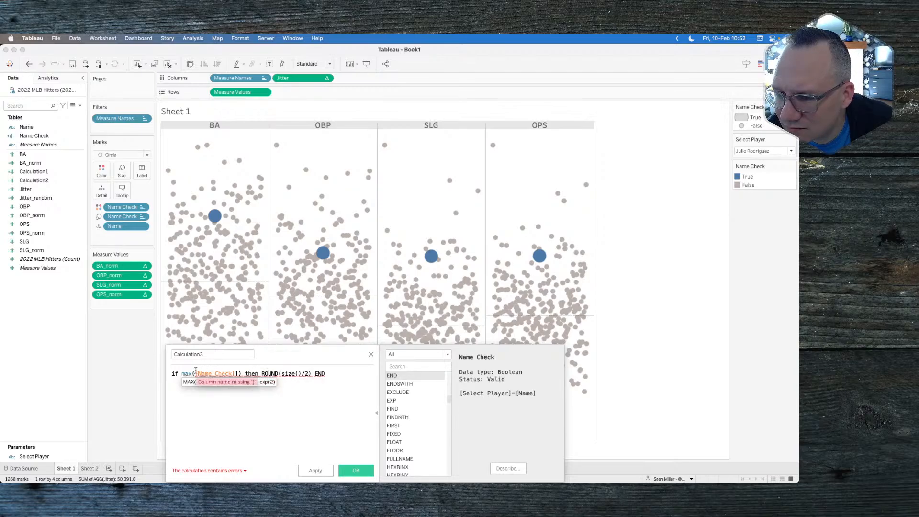
key(BackSpace)
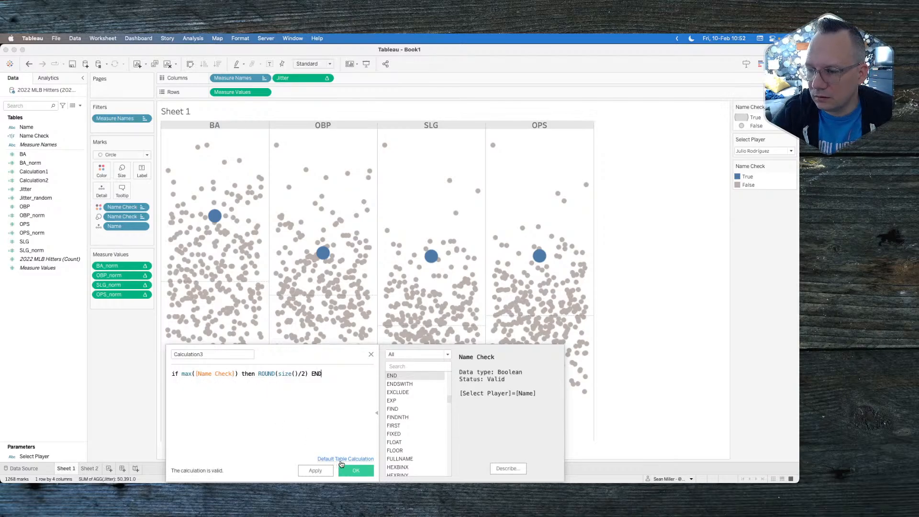
Set the field's default table calculation to compute using Name through the advanced addressing, and save the calculated field
click(343, 459)
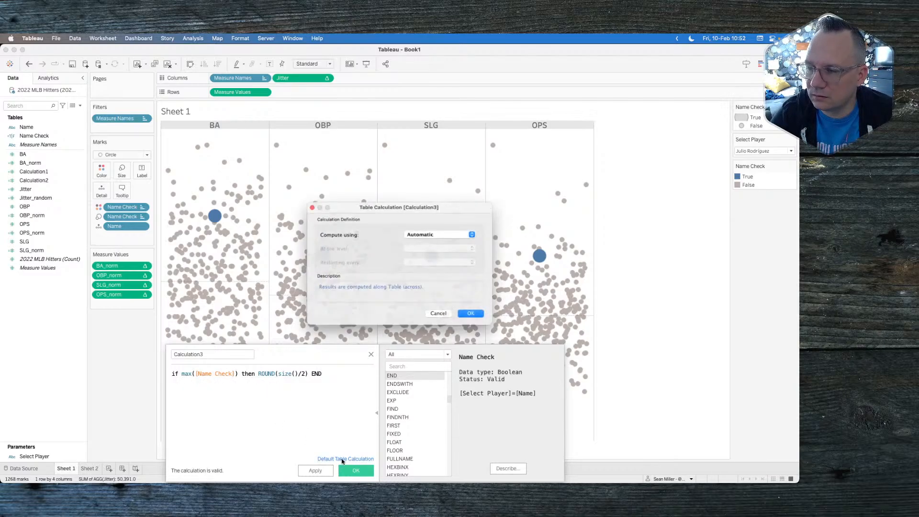
click(450, 232)
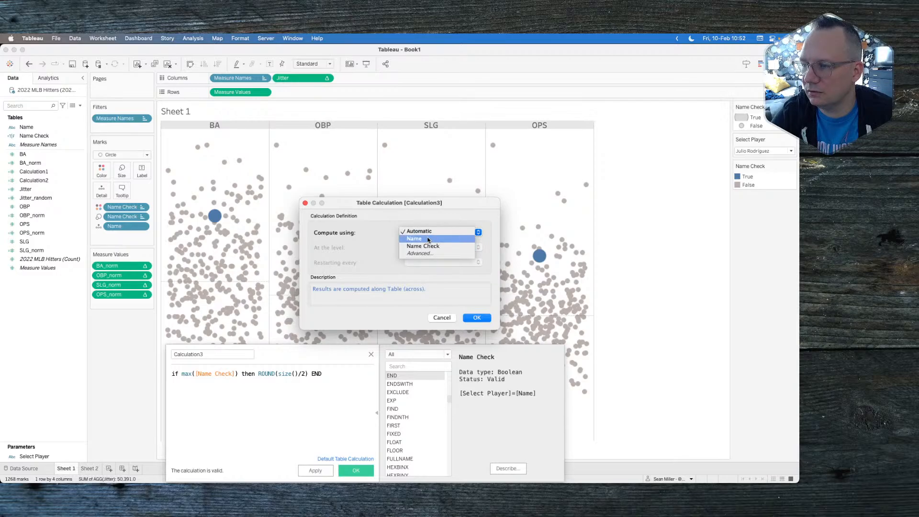
click(421, 254)
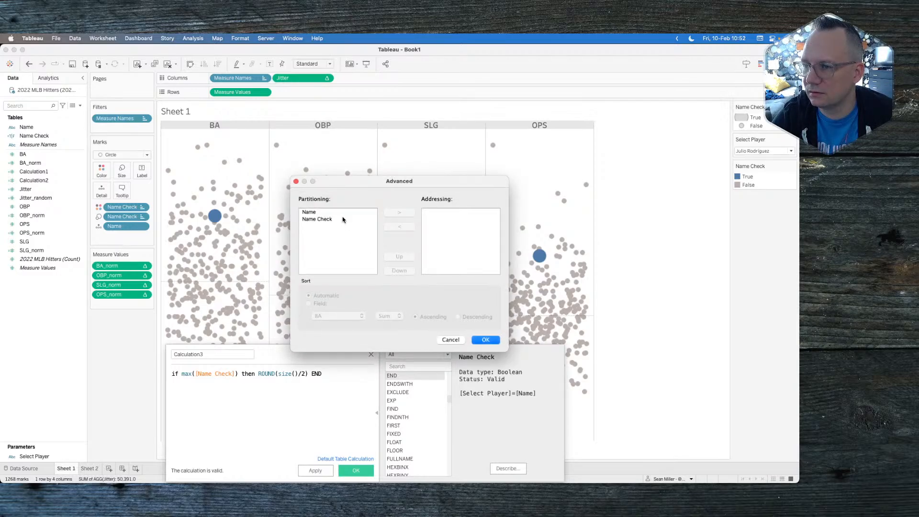
click(340, 214)
click(394, 214)
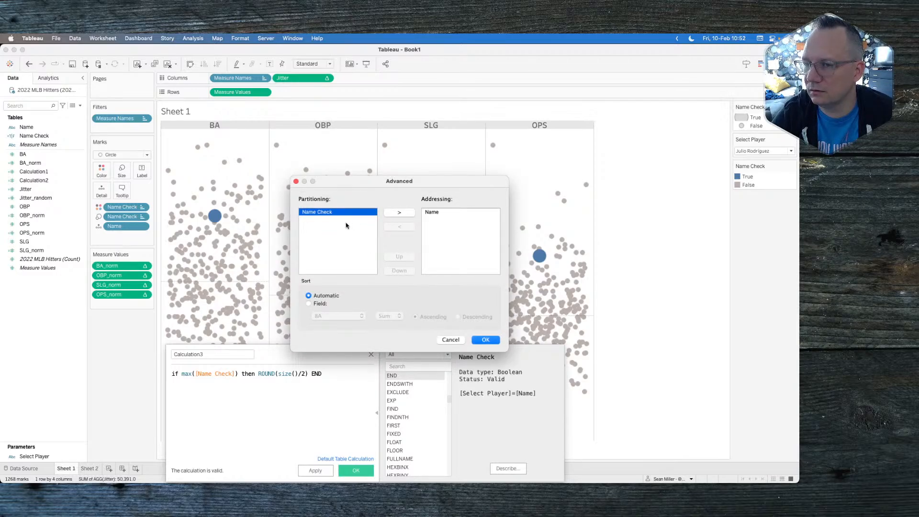
click(485, 340)
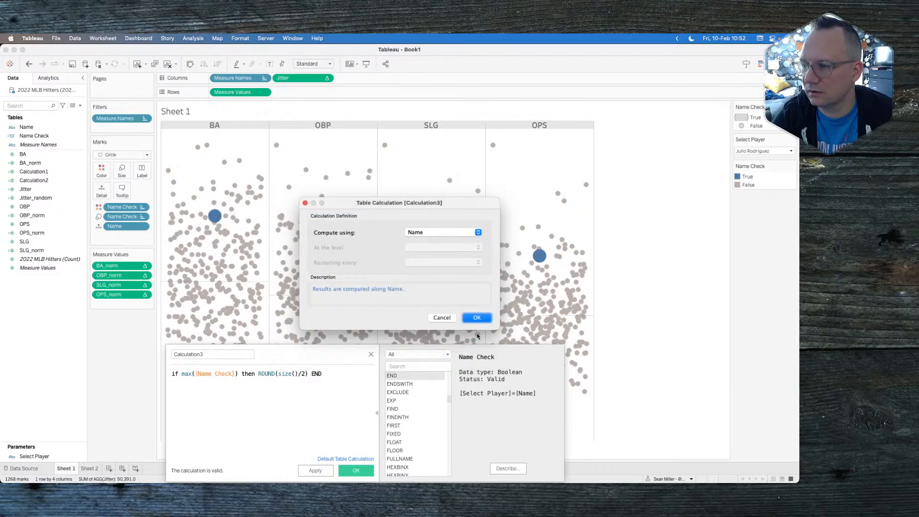
click(475, 317)
click(351, 475)
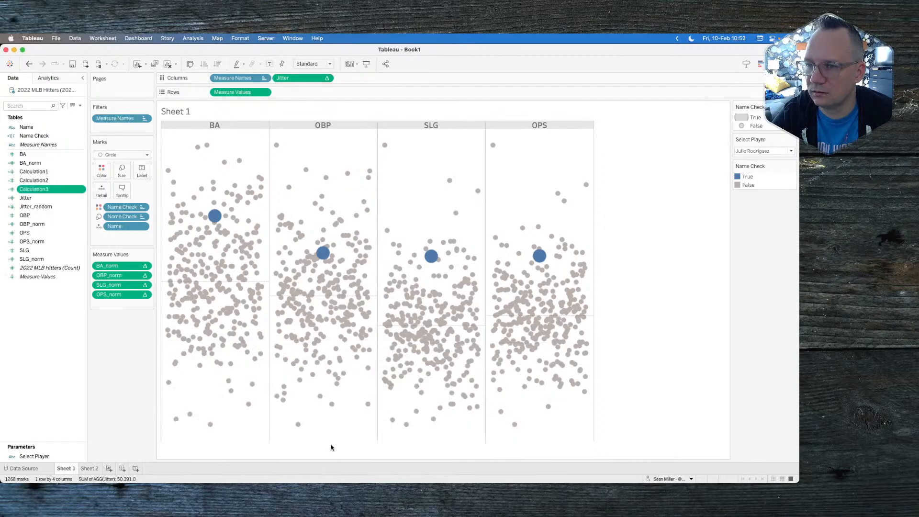
Add Calculation3 to the rows after Measure Values and remove both Name Check fields from its marks
drag(36, 189, 300, 92)
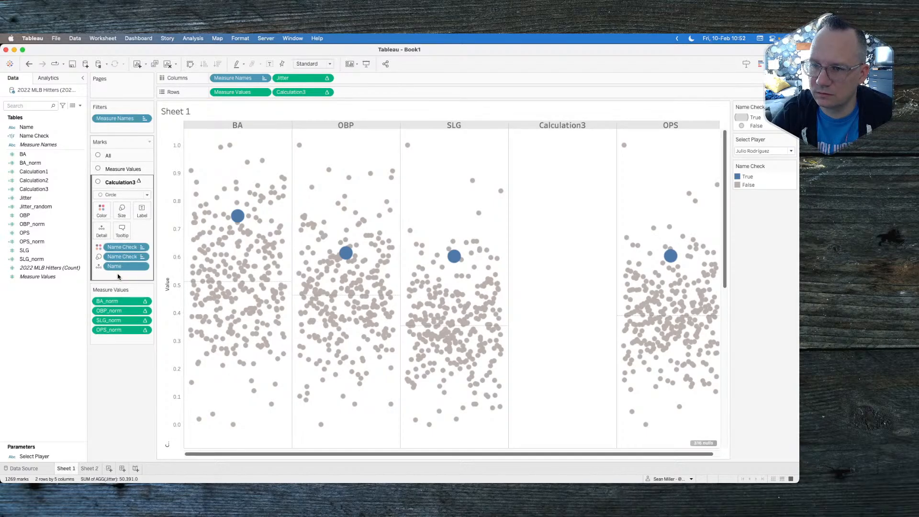
drag(122, 262, 112, 431)
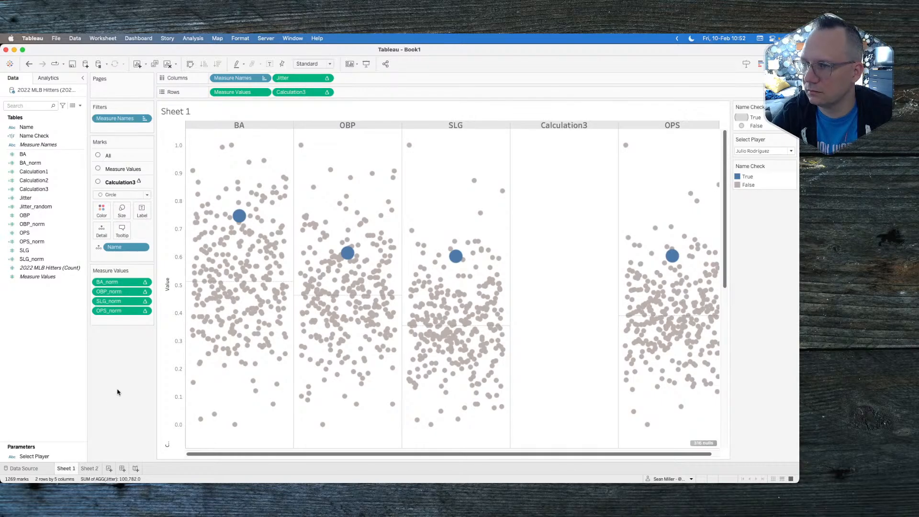
scroll(355, 362, right, 1)
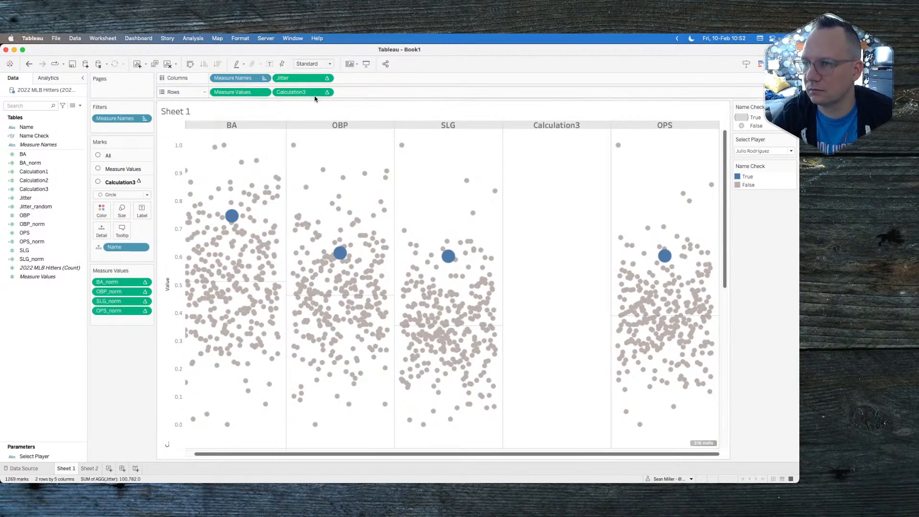
Try combining Calculation3 with Measure Values as a dual axis, and take Calculation3 off the rows again
drag(315, 93, 700, 209)
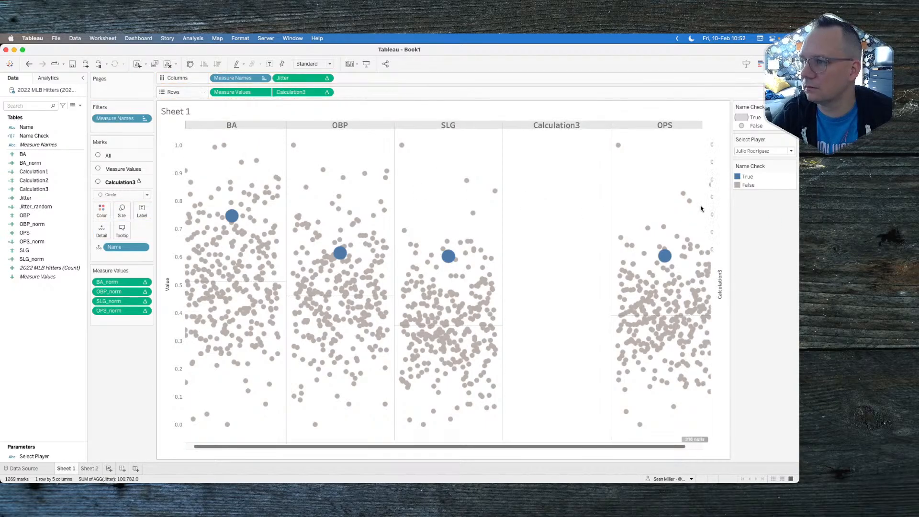
mouse_move(557, 149)
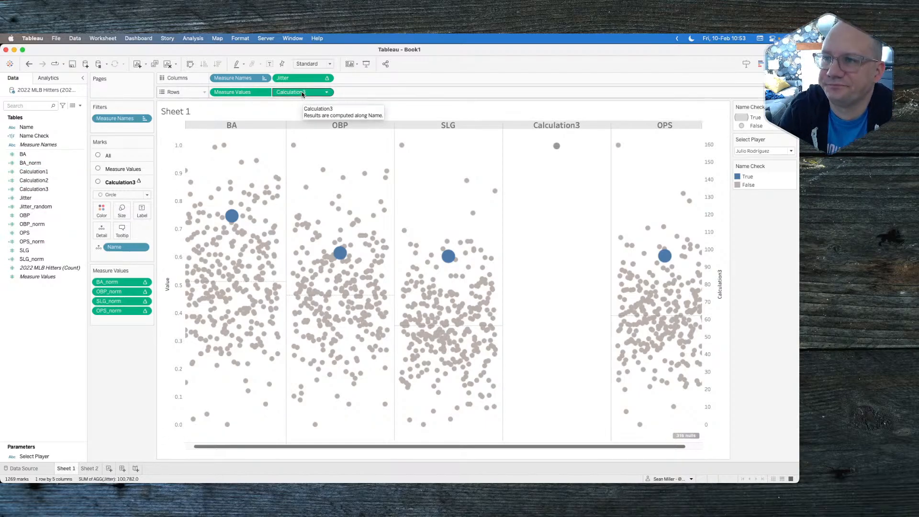
drag(302, 94, 117, 367)
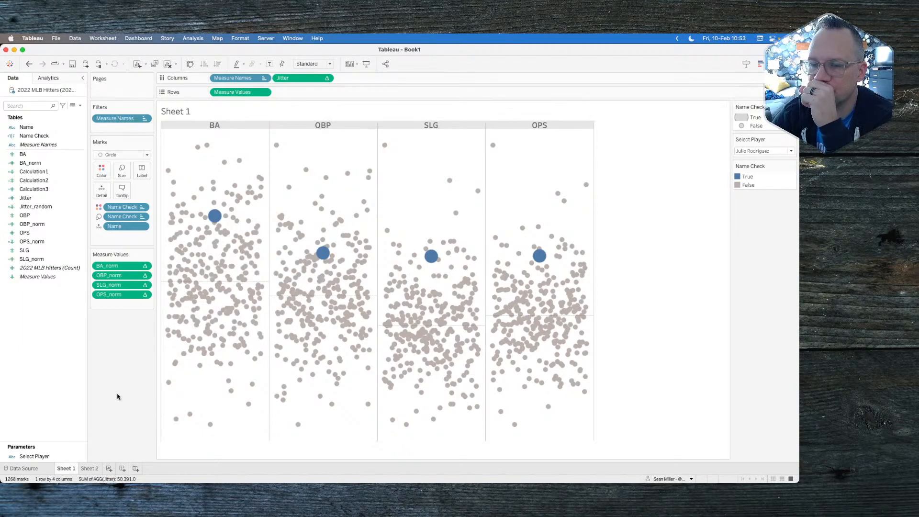
Try showing mark labels on all marks, and turn them off again
mouse_move(214, 218)
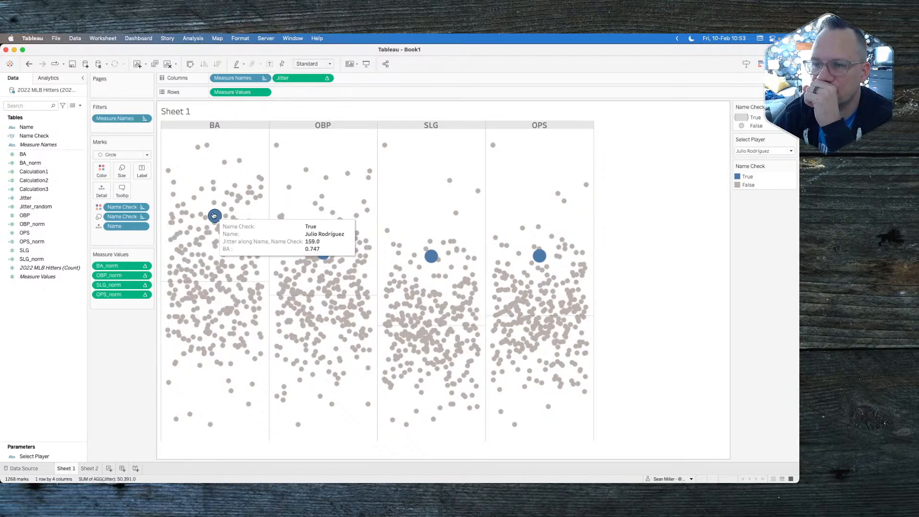
click(141, 171)
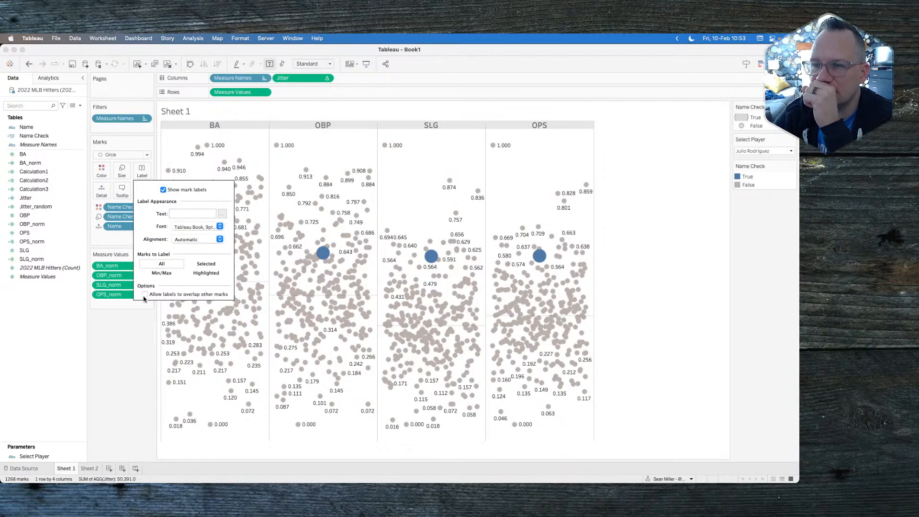
click(163, 190)
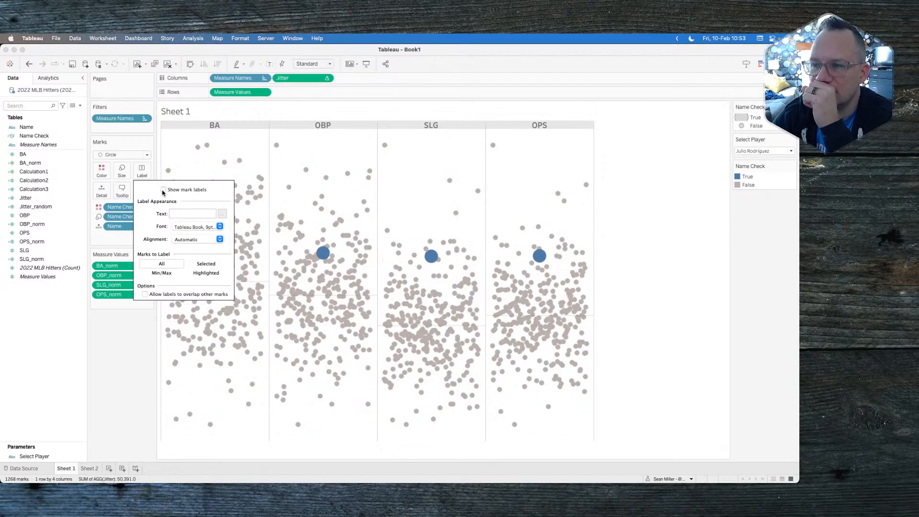
click(103, 385)
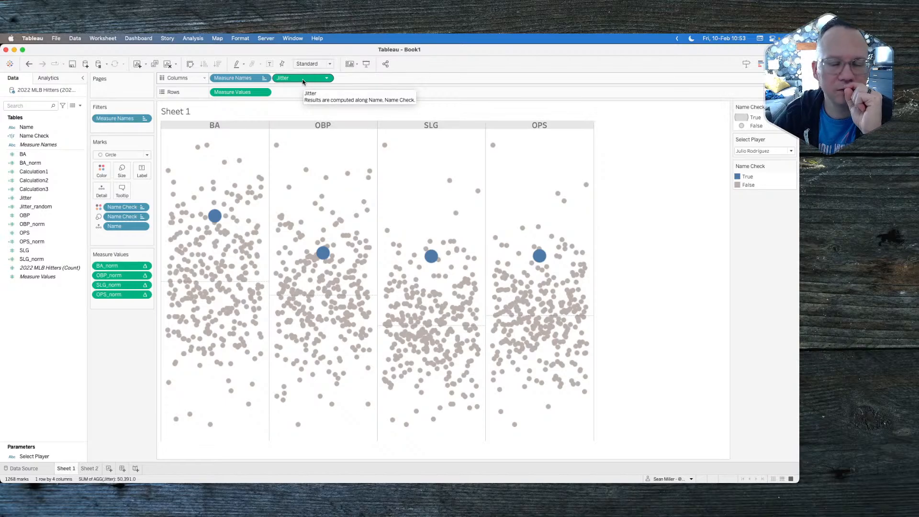
Switch to Chrome and review the reference chart and requirements on the Workout Wednesday 2023 Week 6 challenge page
mouse_move(217, 220)
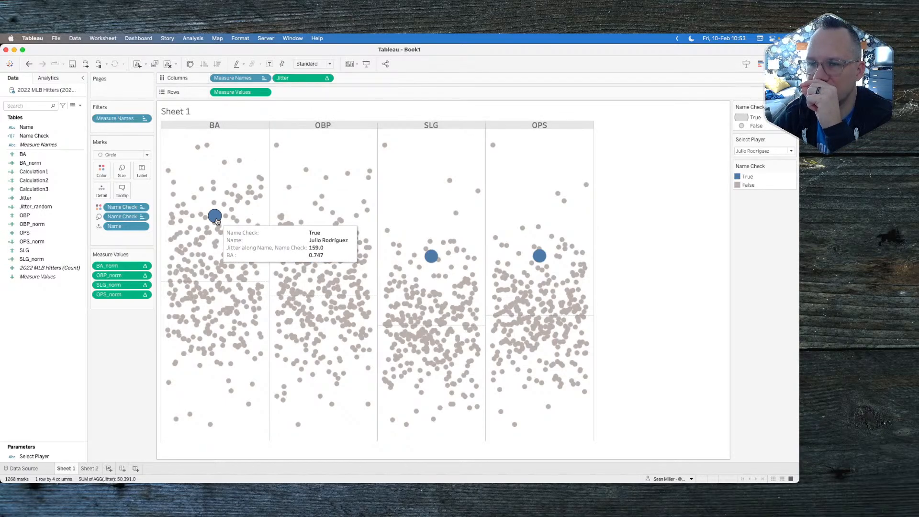
mouse_move(545, 263)
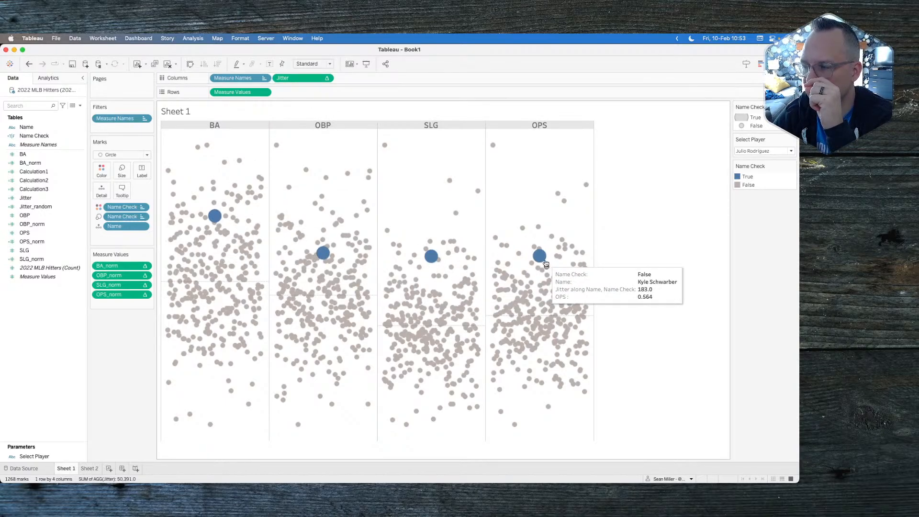
mouse_move(257, 233)
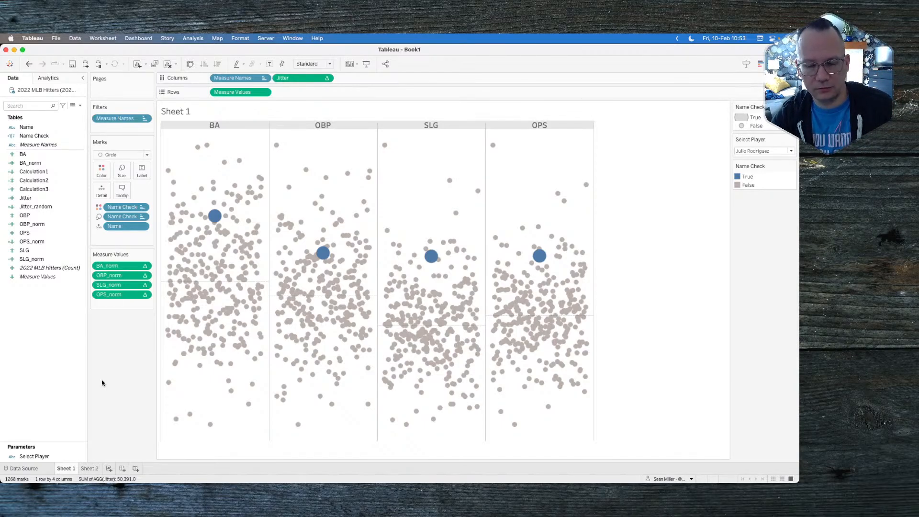
key(super+Tab)
click(104, 55)
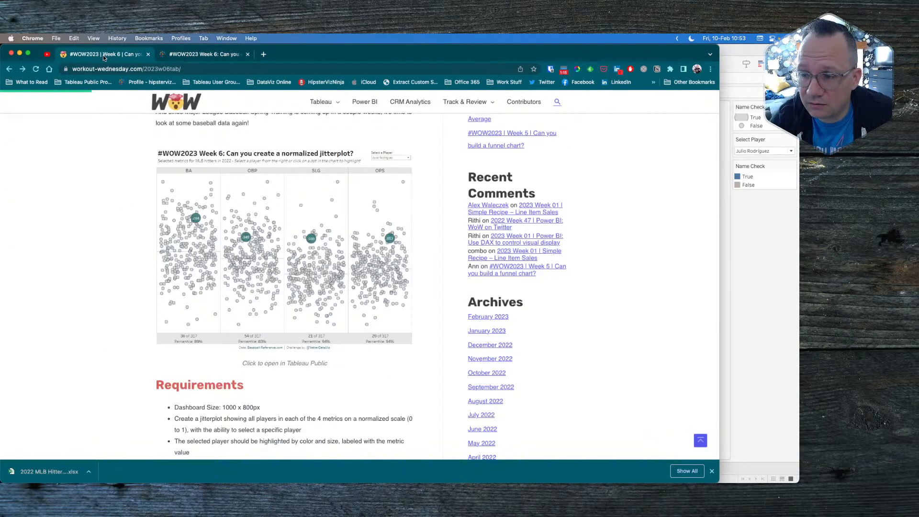
scroll(125, 355, down, 3)
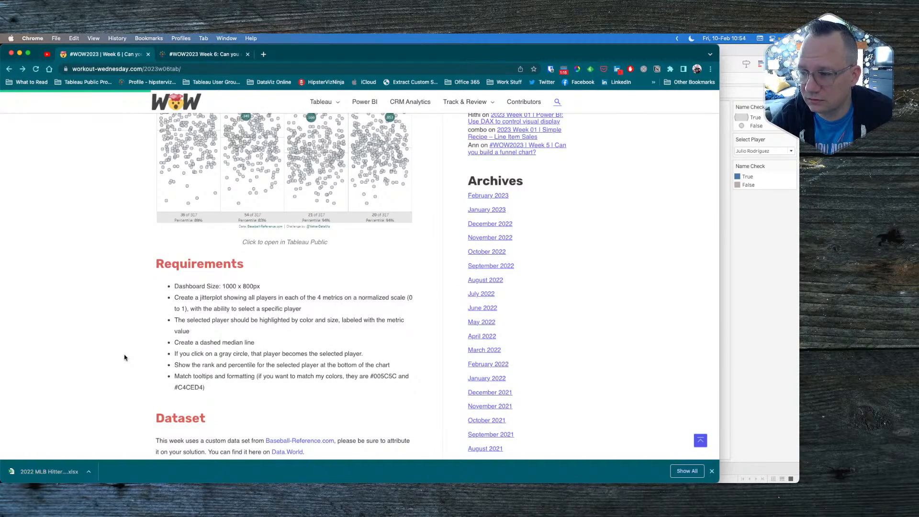
scroll(125, 357, up, 3)
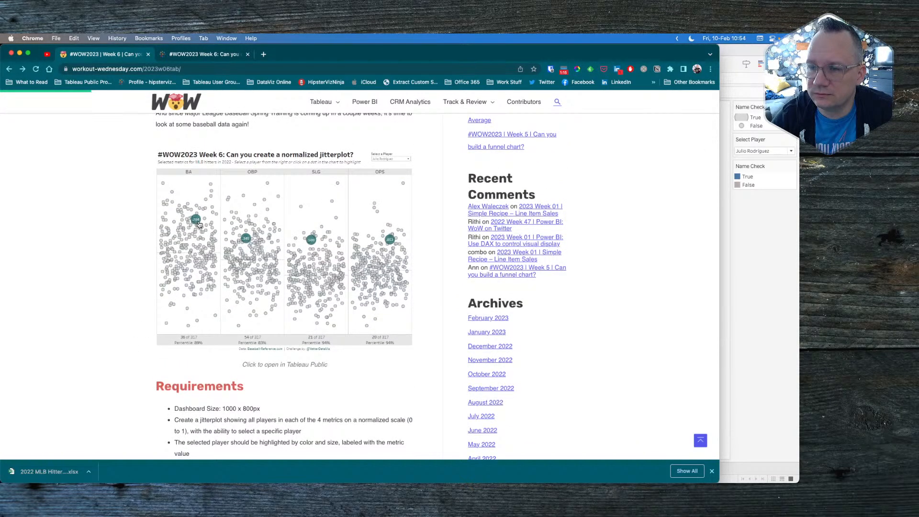
Request an editable copy of the published WOW2023 Week 6 normalized jitterplot on Tableau Public
click(200, 56)
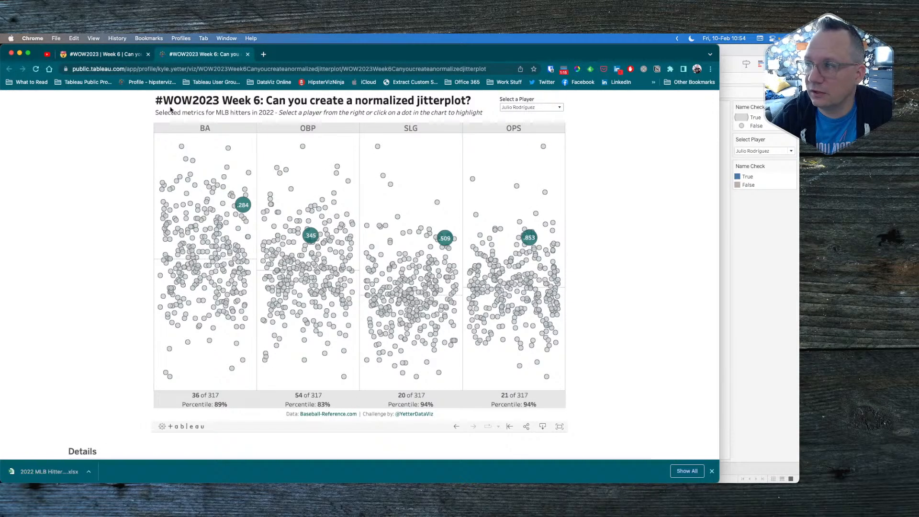
scroll(584, 220, up, 1)
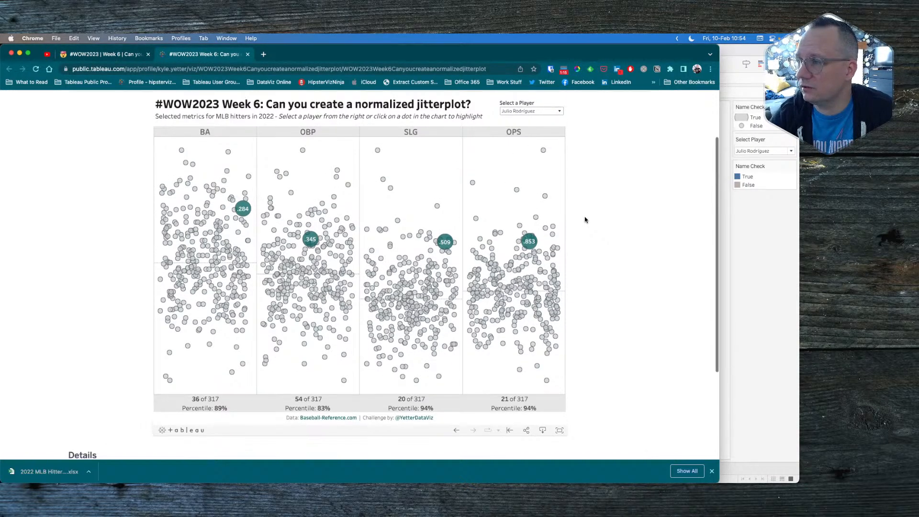
scroll(585, 220, up, 3)
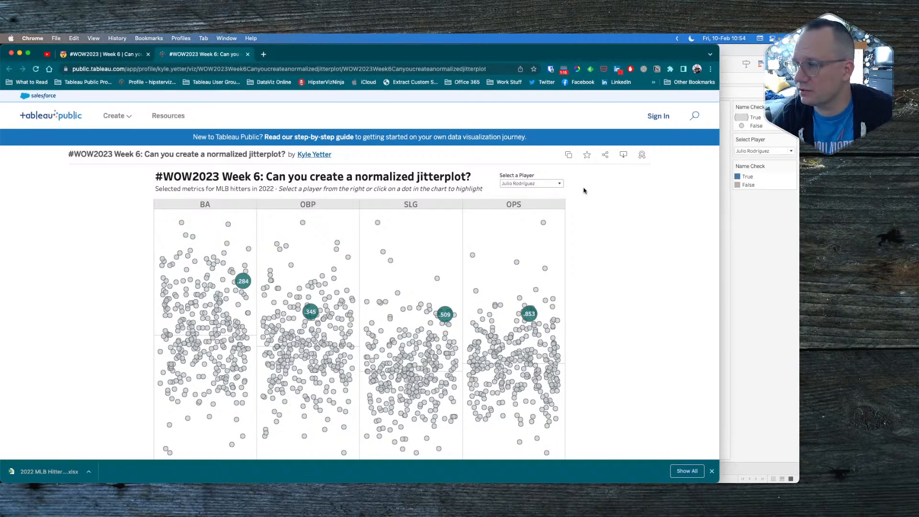
click(569, 154)
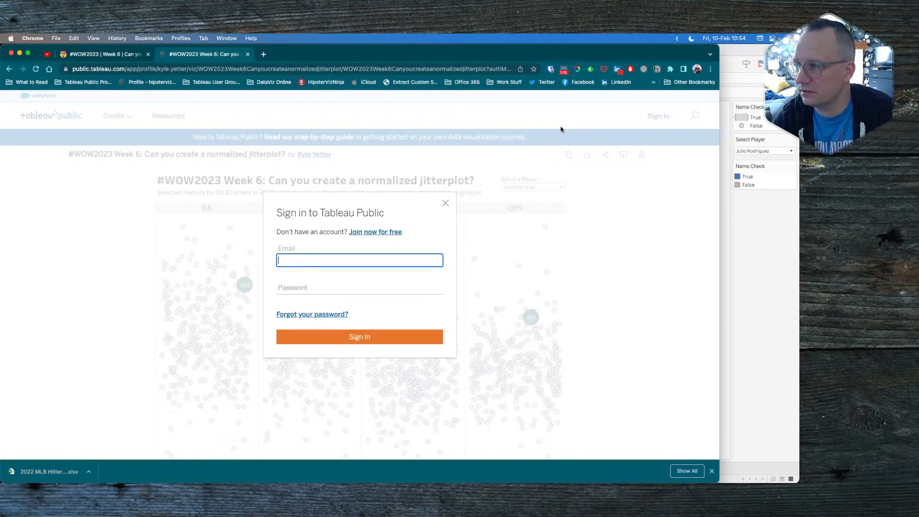
mouse_move(465, 481)
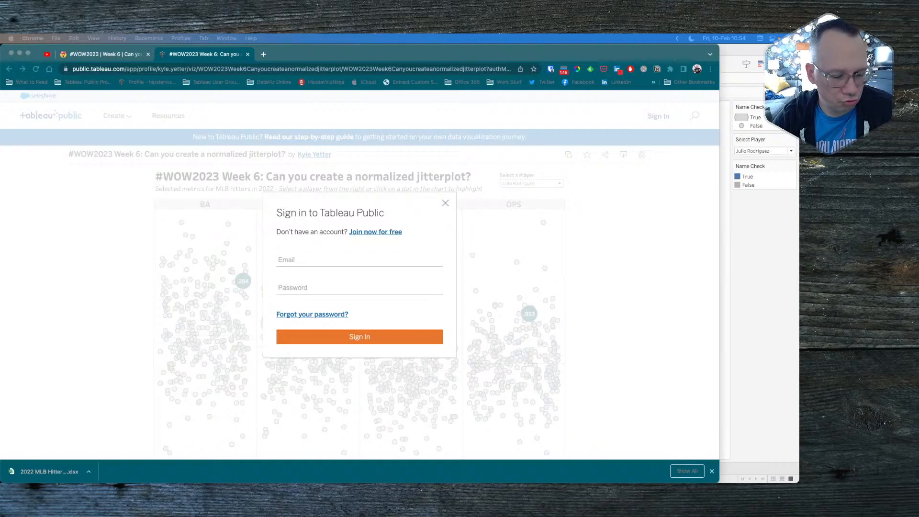
Unlock the password manager with the master password, fill in the saved login and sign in to Tableau Public
click(549, 70)
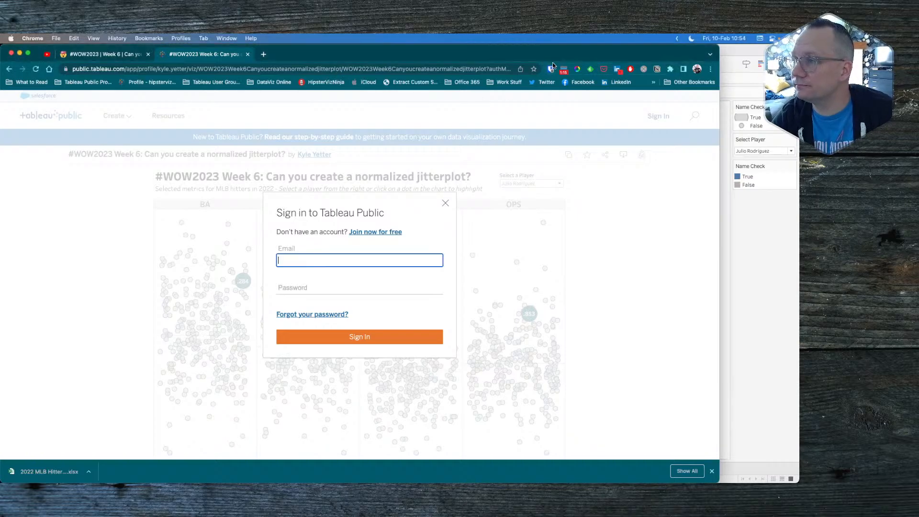
click(550, 70)
key(super+v)
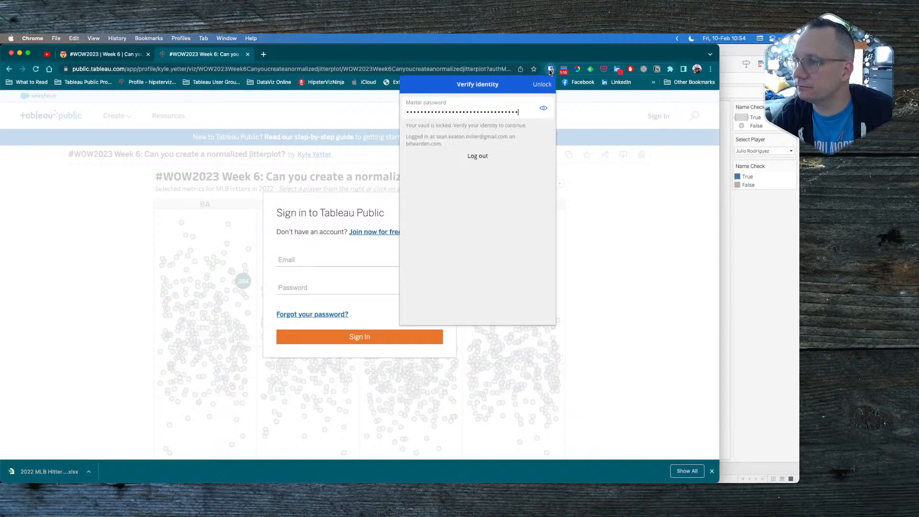
key(Return)
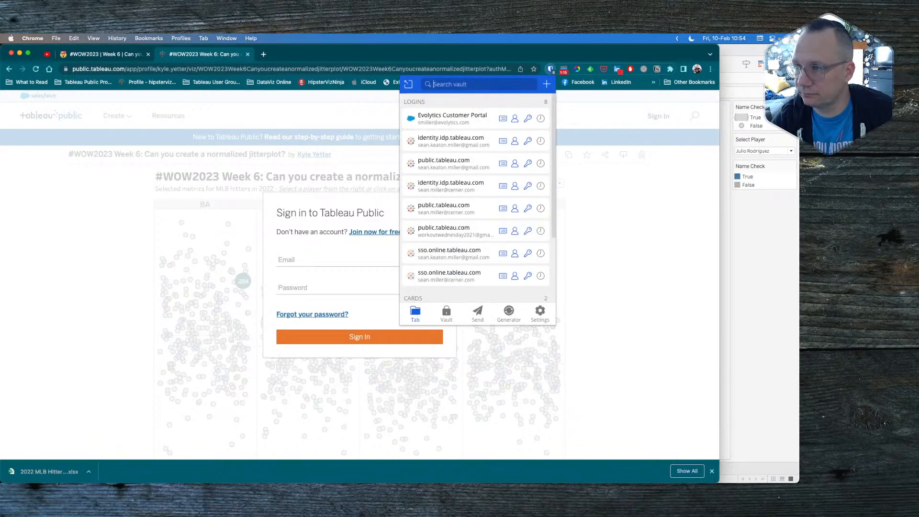
click(471, 145)
click(369, 338)
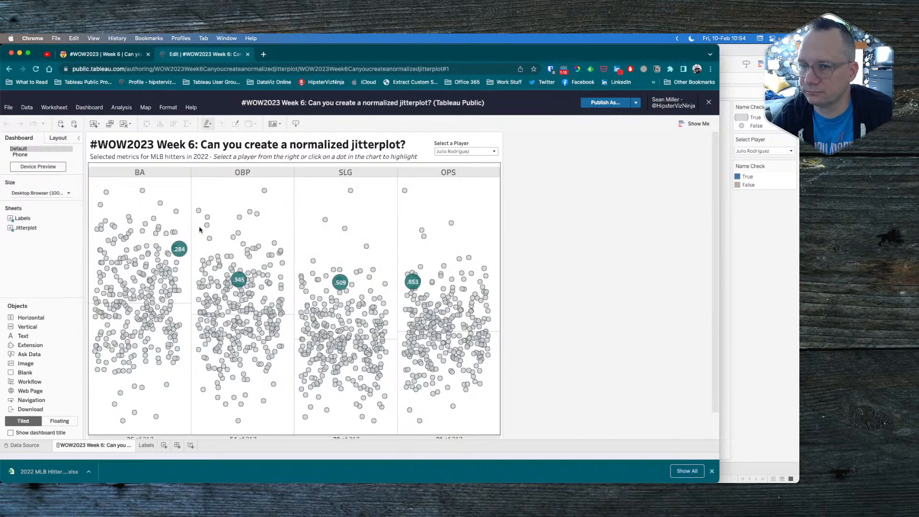
Open the published workbook's Jitterplot sheet and examine the formula of its Select Player Value field, leaving it unedited
click(51, 227)
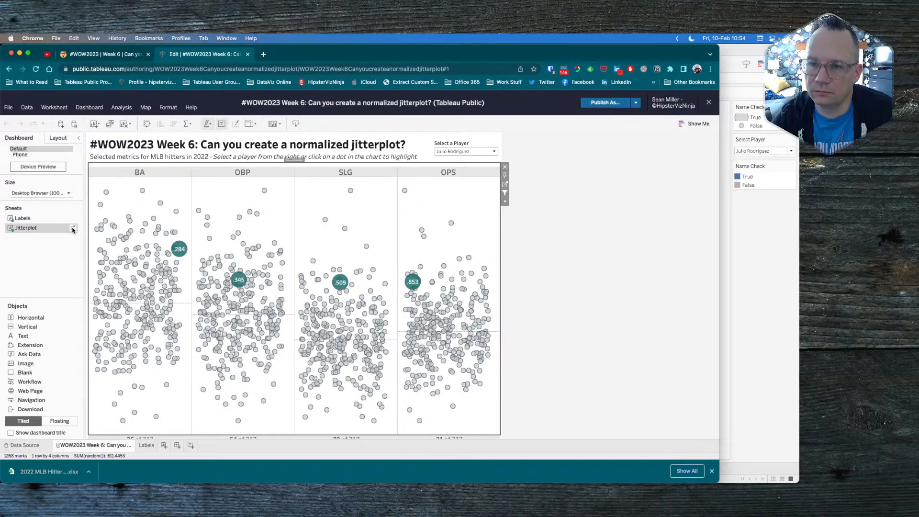
click(73, 229)
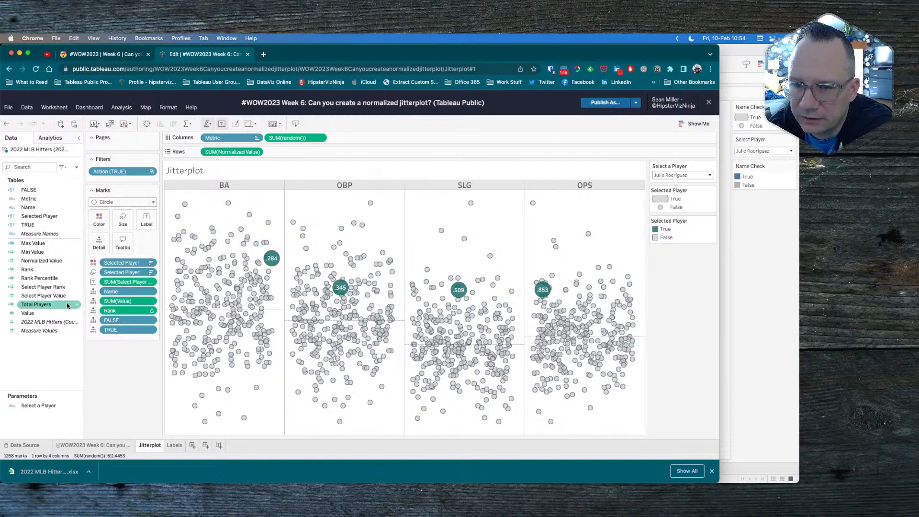
right_click(50, 296)
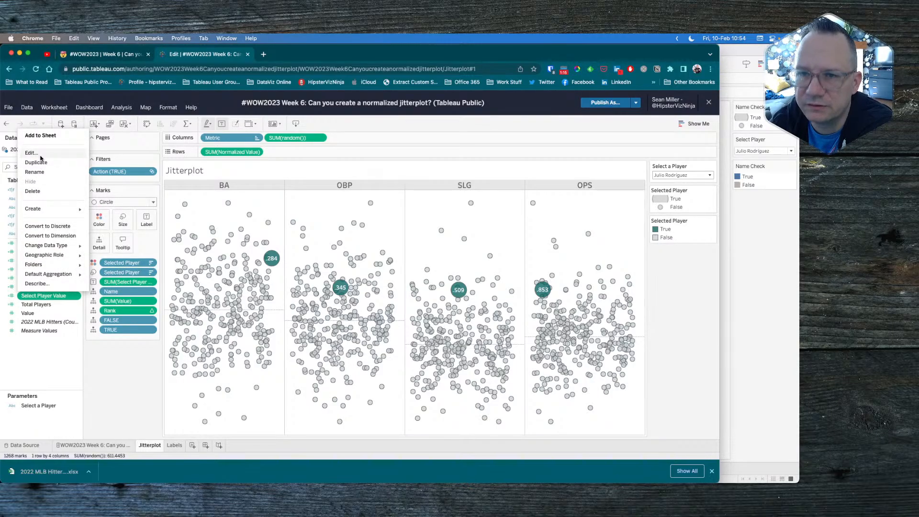
click(40, 153)
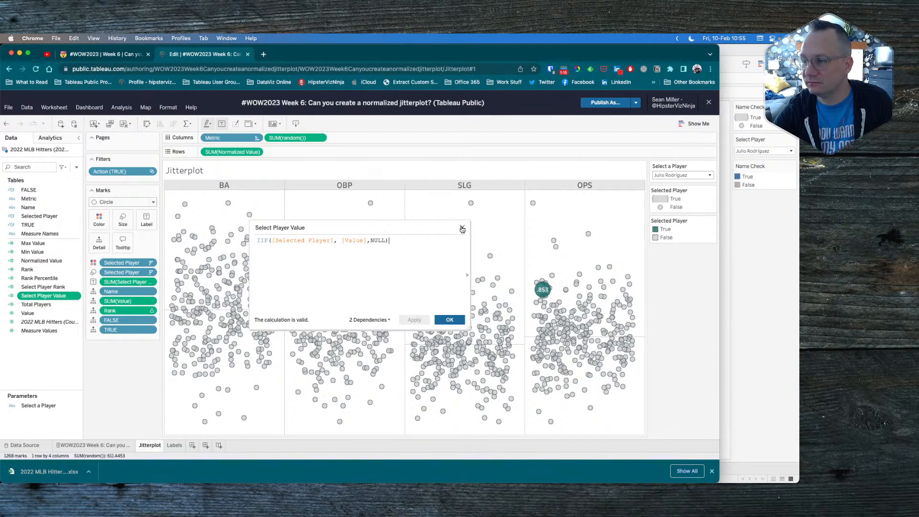
click(462, 229)
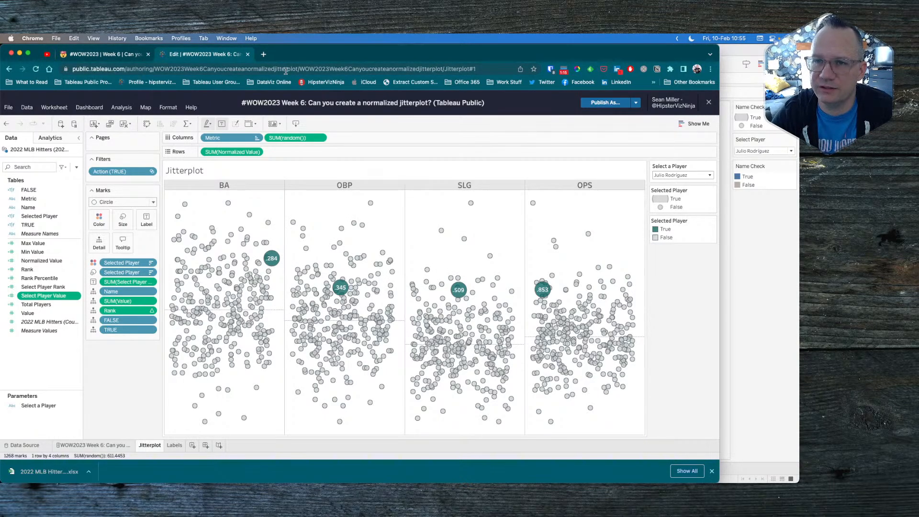
Check the livestream page in YouTube Studio, and switch back to the Book1 workbook in Tableau Desktop
click(47, 56)
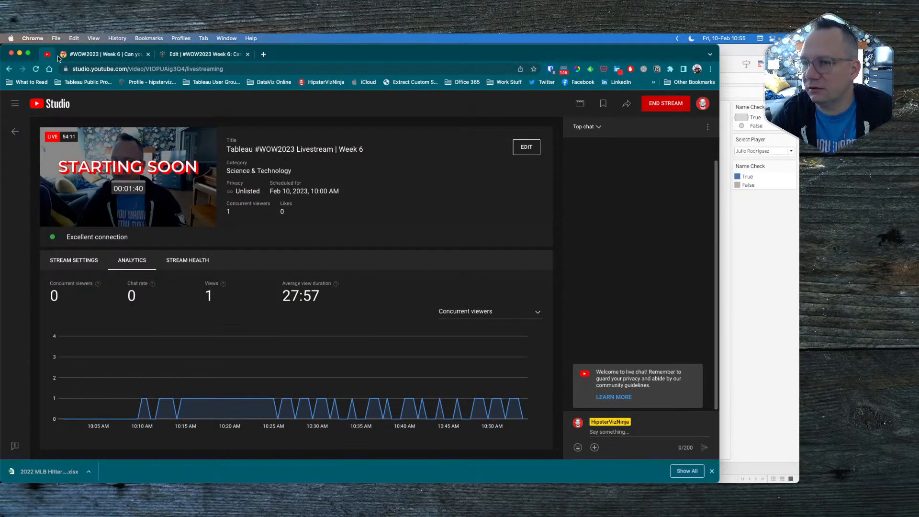
click(199, 56)
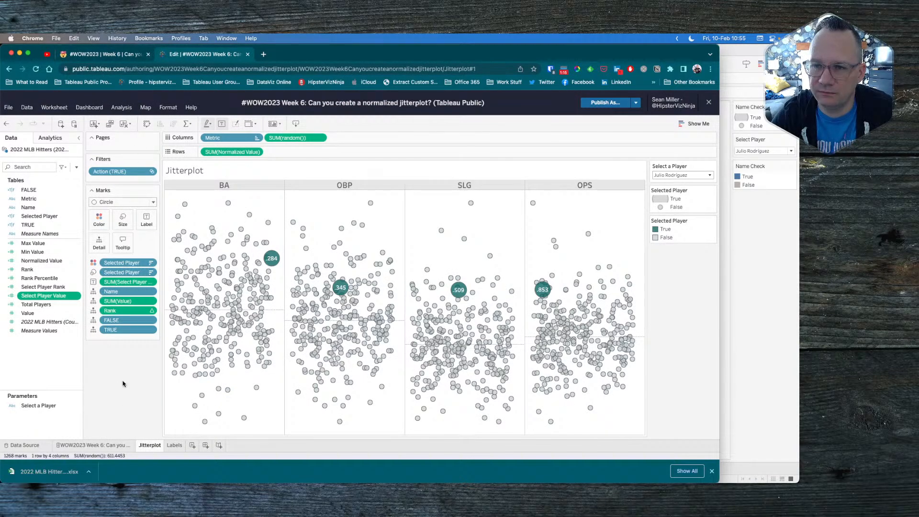
key(super+Tab)
key(super+Tab)
key(super+Tab)
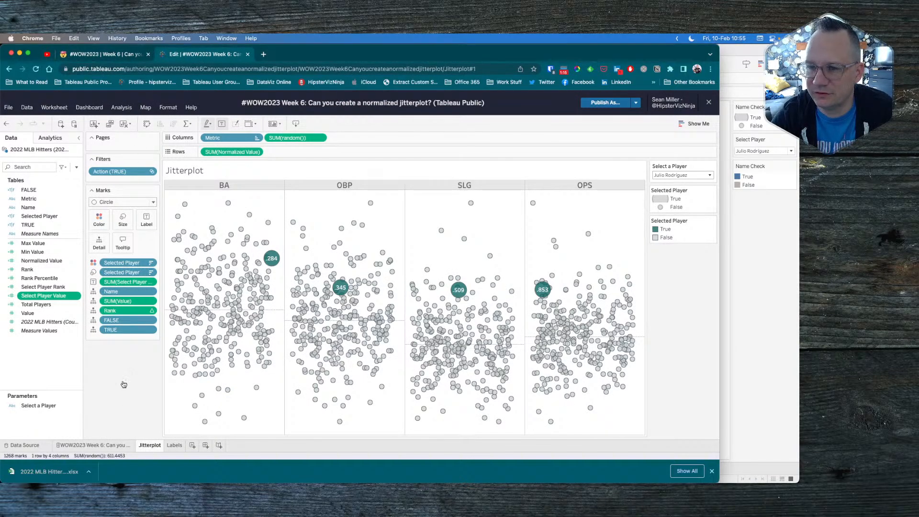
key(super+Tab)
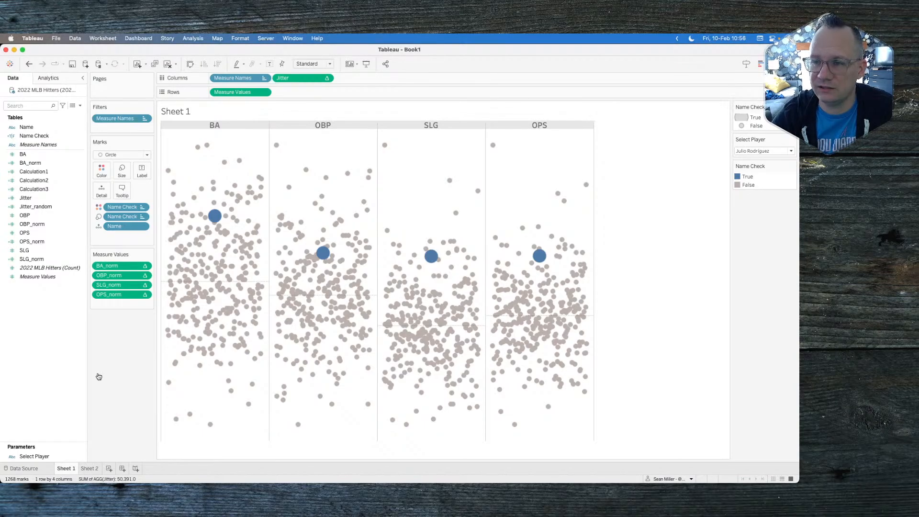
Try adding a copy of Measure Values to the columns between Measure Names and Jitter, and take it off again
mouse_move(216, 217)
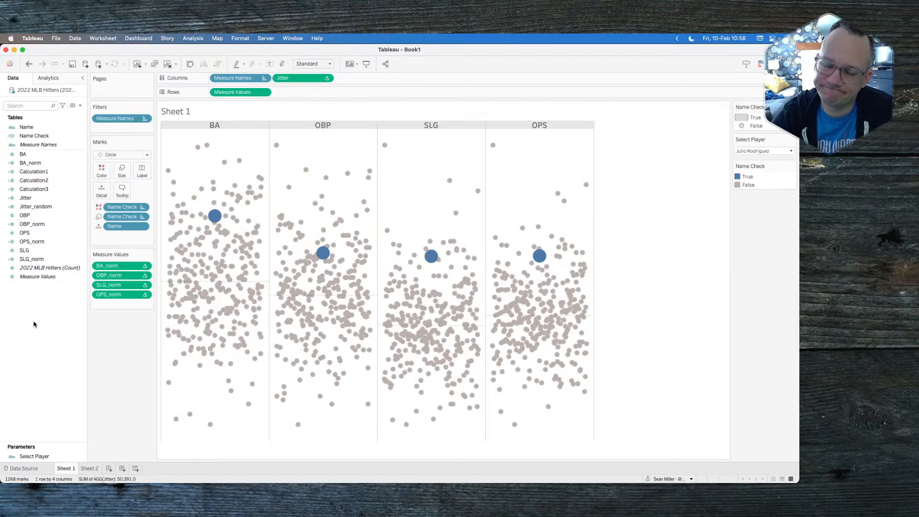
mouse_move(245, 274)
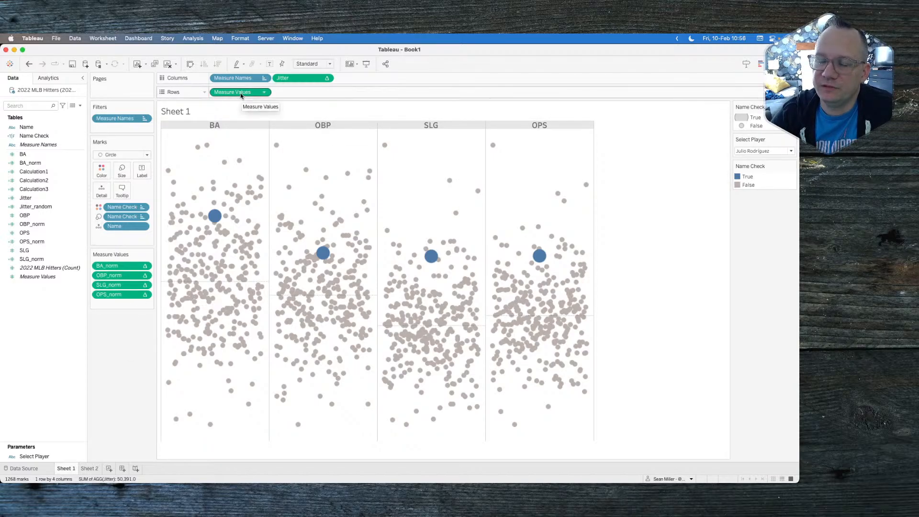
drag(240, 93, 268, 79)
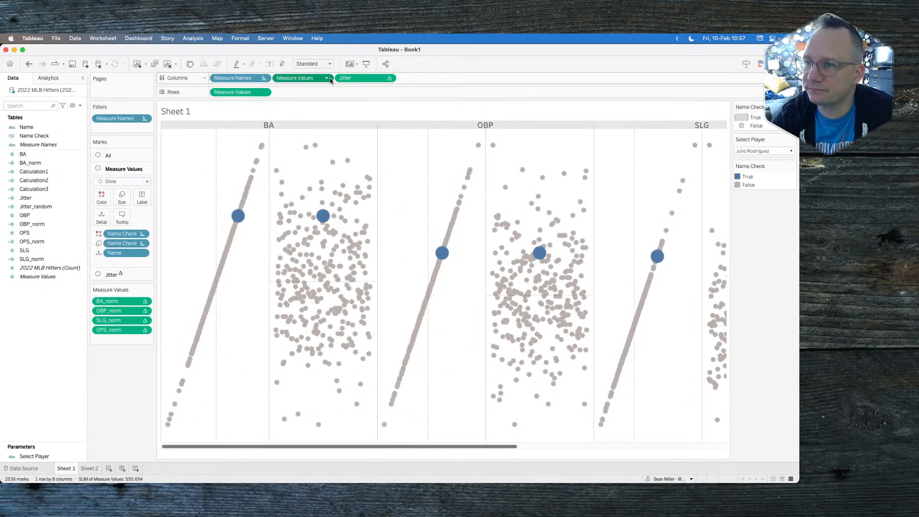
click(328, 79)
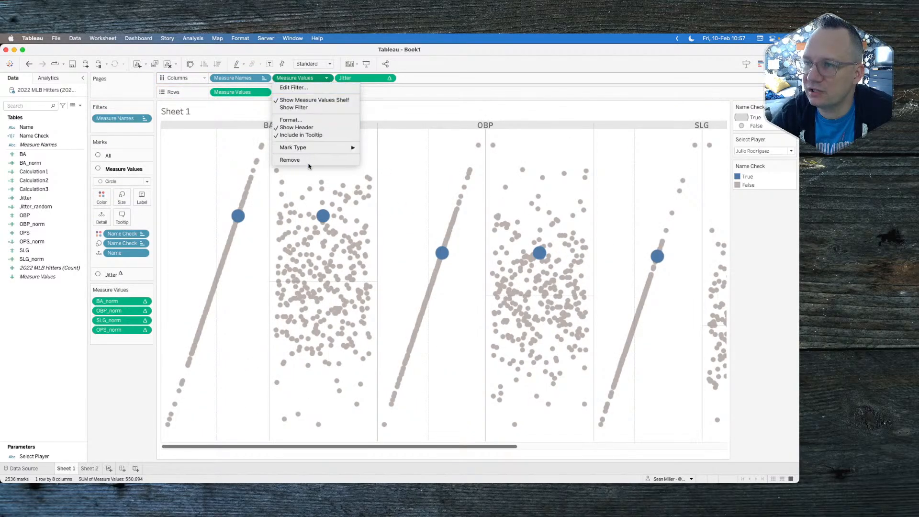
click(303, 76)
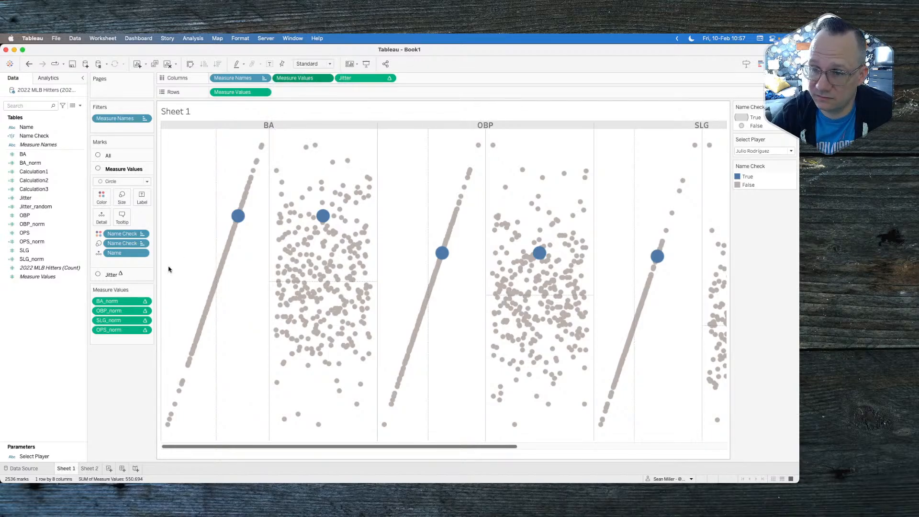
drag(300, 78, 113, 390)
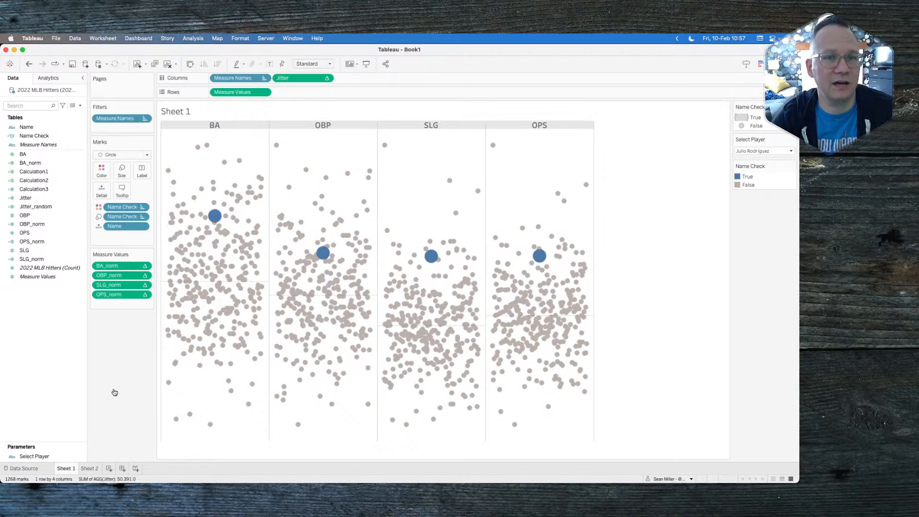
key(super+Tab)
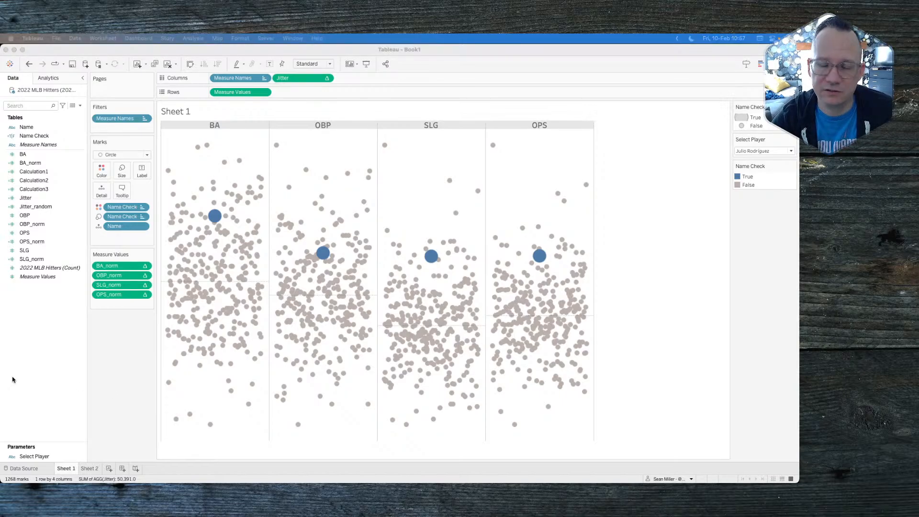